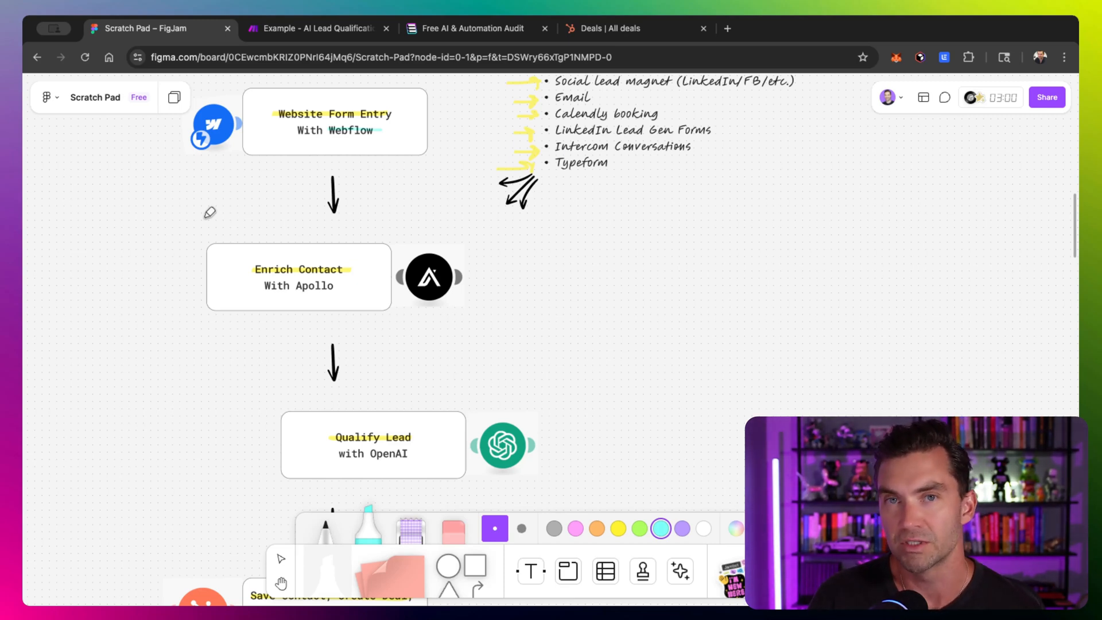
- Circle the Enrich Contact with Apollo step with the highlighter and sketch marks beside it
mouse_move(205, 217)
left_mouse_down()
mouse_move(138, 256)
mouse_move(295, 236)
mouse_move(191, 238)
left_mouse_up()
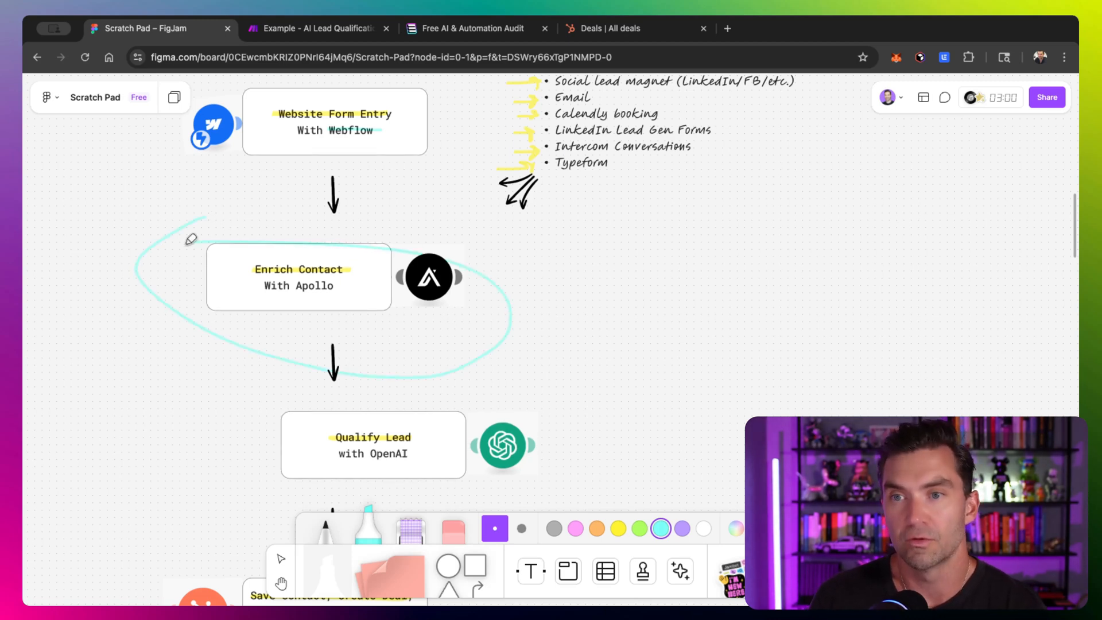
scroll(200, 237, "down", 5)
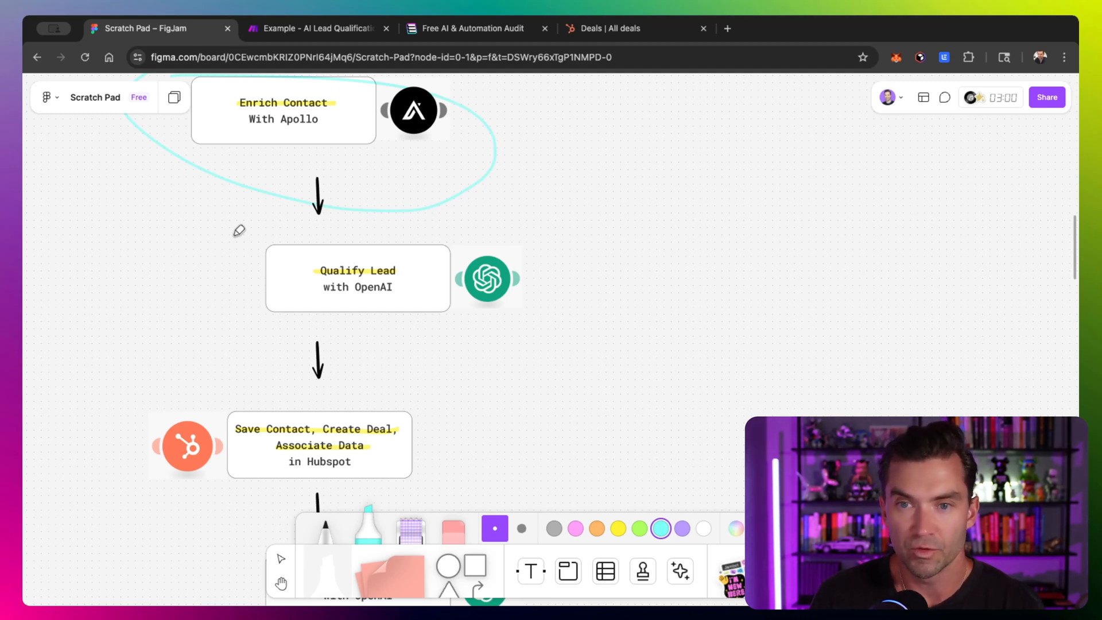
scroll(239, 230, "up", 1)
left_click_drag(210, 171, 393, 177)
mouse_move(144, 179)
left_mouse_down()
mouse_move(127, 191)
mouse_move(194, 275)
mouse_move(201, 239)
left_mouse_up()
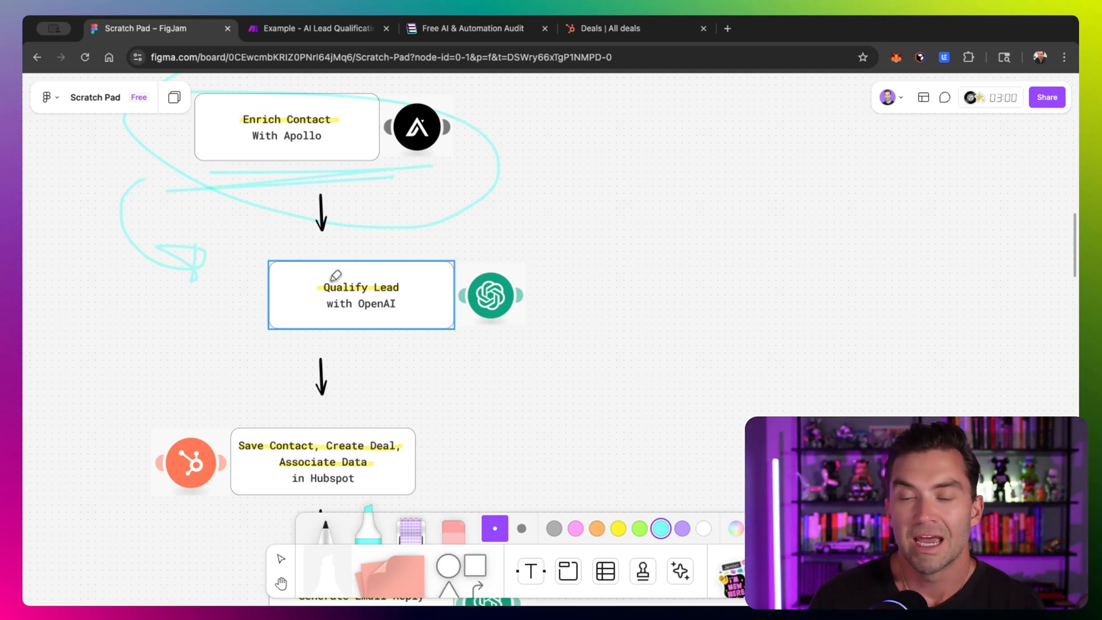
- Draw highlighter arrows pointing at the Qualify Lead and Save Contact in Hubspot steps
mouse_move(625, 231)
left_mouse_down()
mouse_move(554, 264)
mouse_move(568, 275)
mouse_move(560, 256)
left_mouse_up()
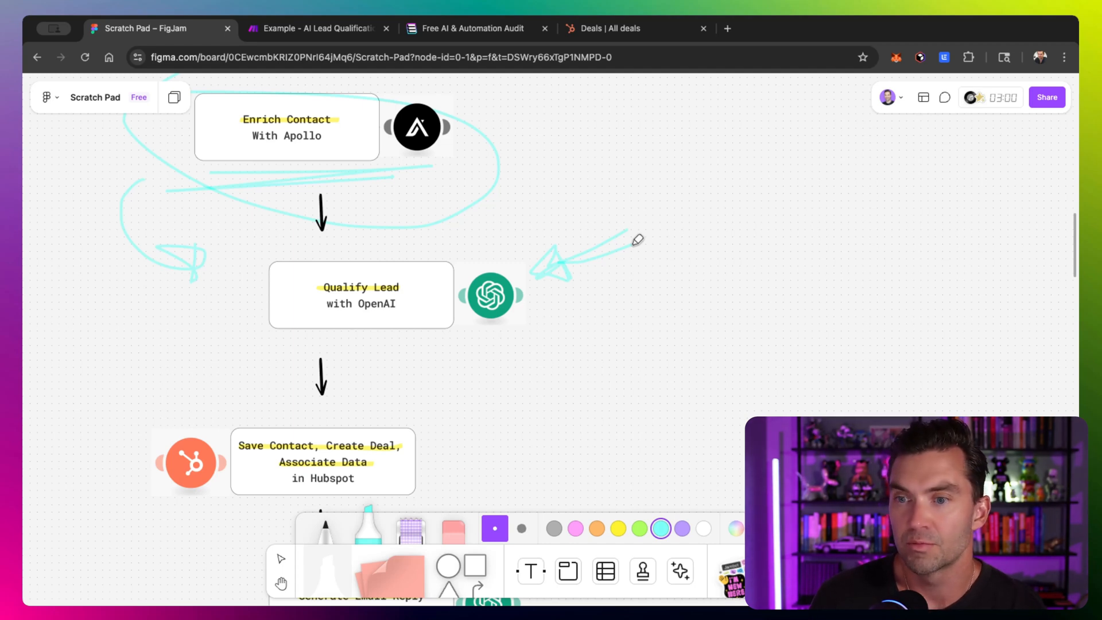
left_click_drag(679, 219, 749, 134)
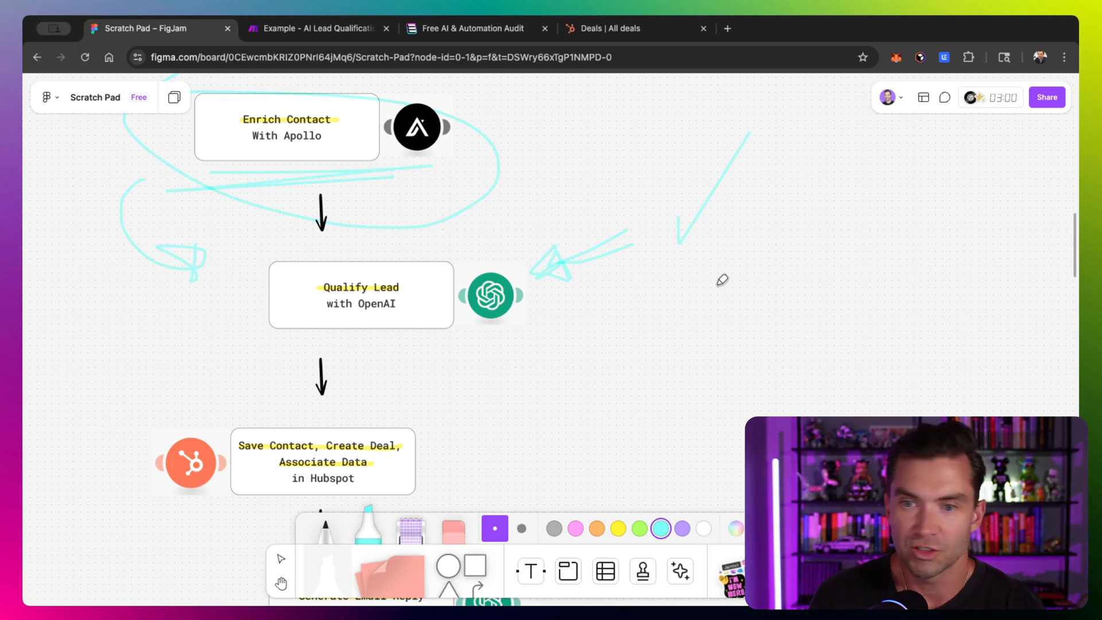
scroll(563, 317, "down", 5)
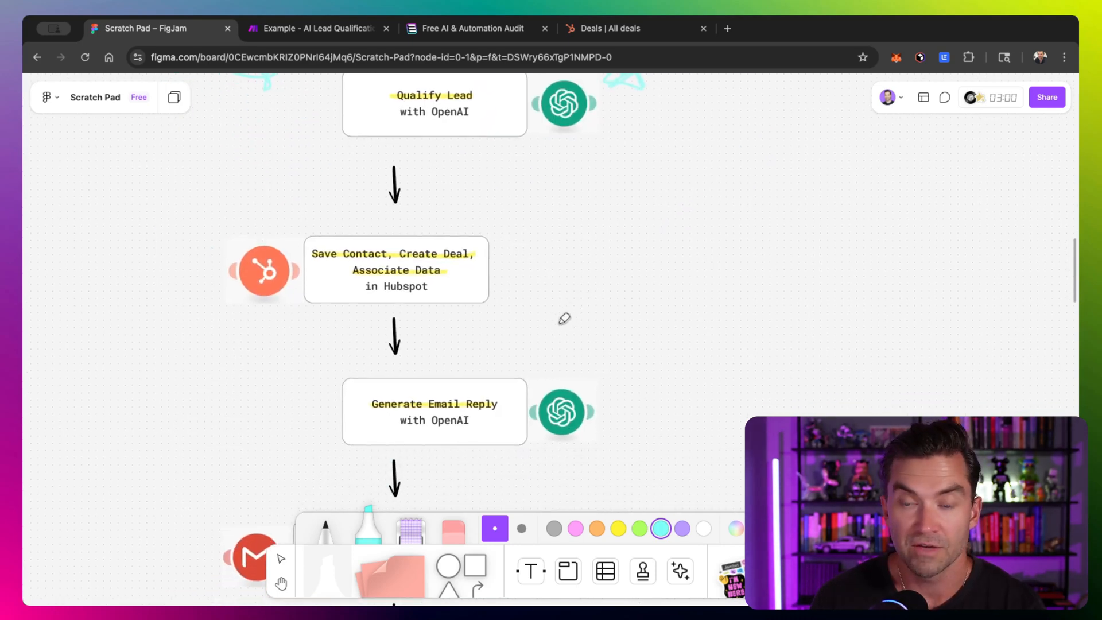
scroll(564, 318, "up", 2)
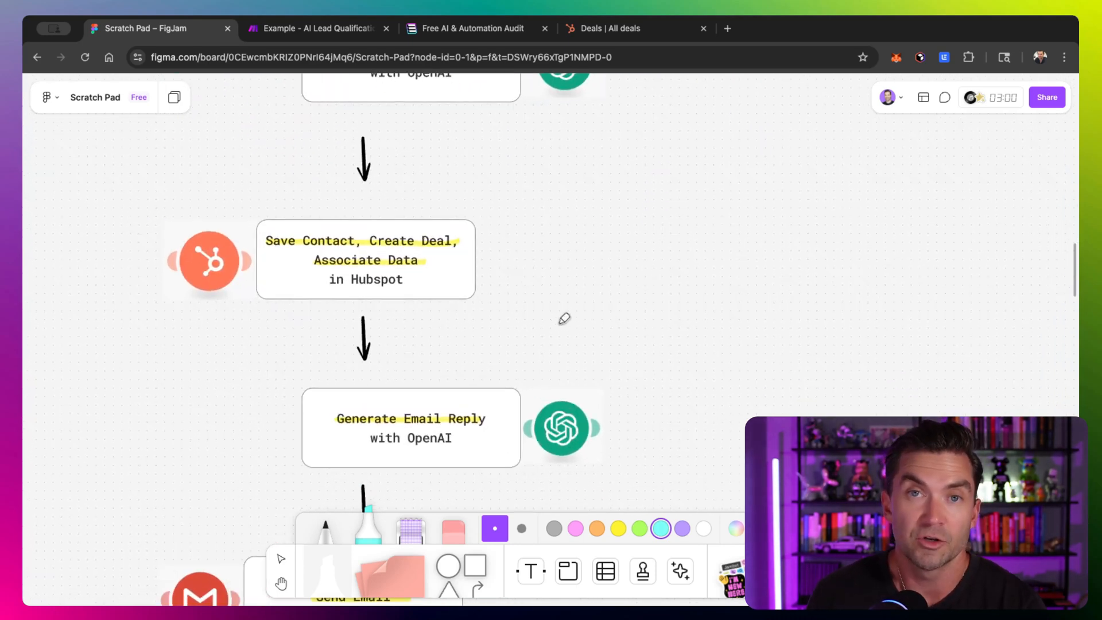
scroll(564, 318, "left", 2)
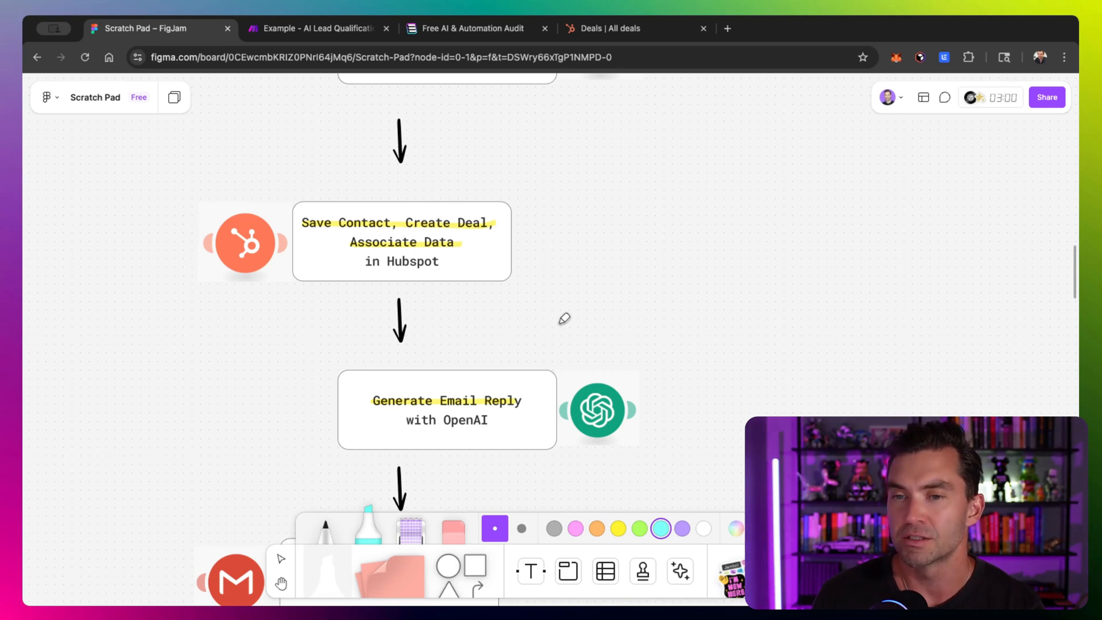
mouse_move(524, 241)
left_mouse_down()
mouse_move(529, 226)
mouse_move(597, 234)
mouse_move(564, 184)
mouse_move(558, 251)
mouse_move(711, 189)
mouse_move(645, 201)
mouse_move(499, 283)
mouse_move(549, 256)
left_mouse_up()
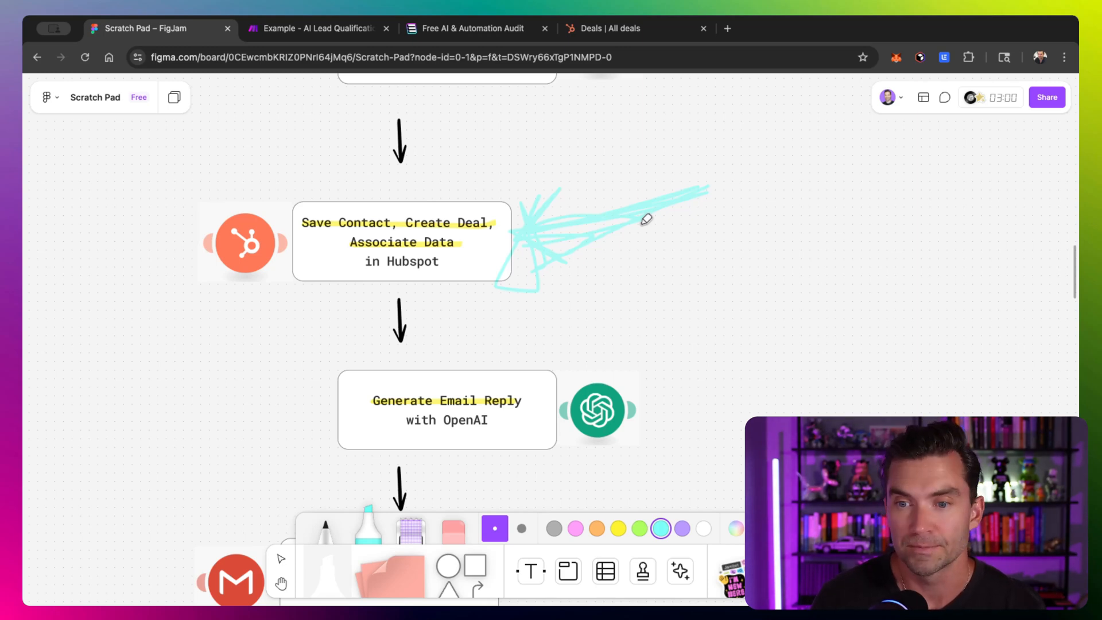
- Draw highlighter arrows beside the Generate Email Reply, Send Email and Send Slack Notification steps
scroll(192, 243, "down", 5)
mouse_move(220, 225)
left_mouse_down()
mouse_move(310, 227)
mouse_move(291, 229)
mouse_move(317, 213)
left_mouse_up()
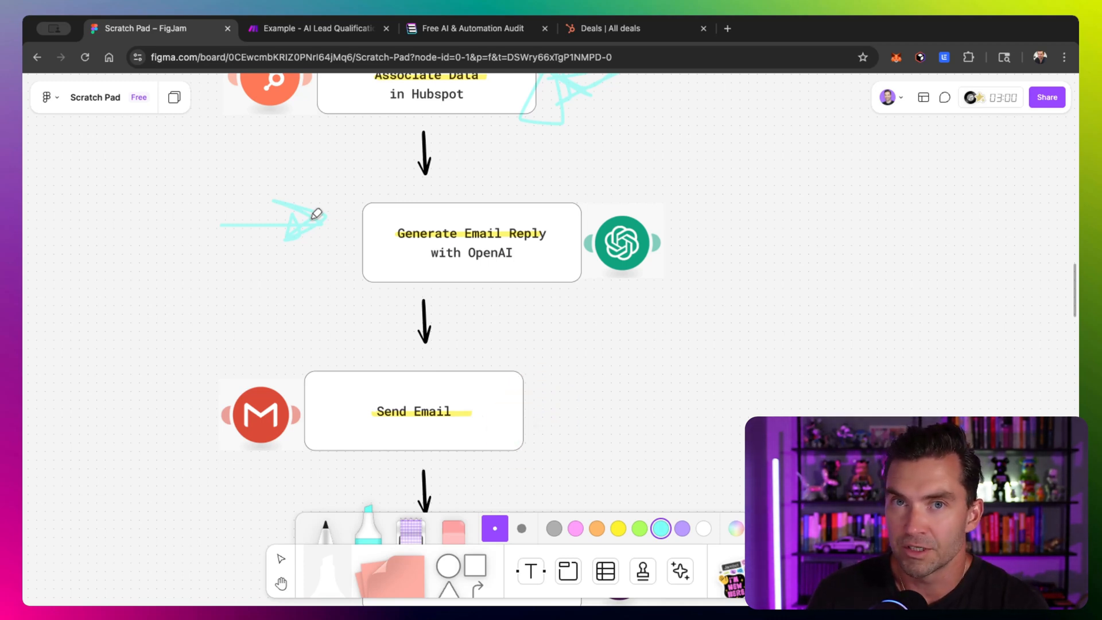
scroll(320, 248, "down", 3)
mouse_move(658, 215)
left_mouse_down()
mouse_move(575, 221)
mouse_move(561, 192)
mouse_move(593, 182)
mouse_move(586, 198)
left_mouse_up()
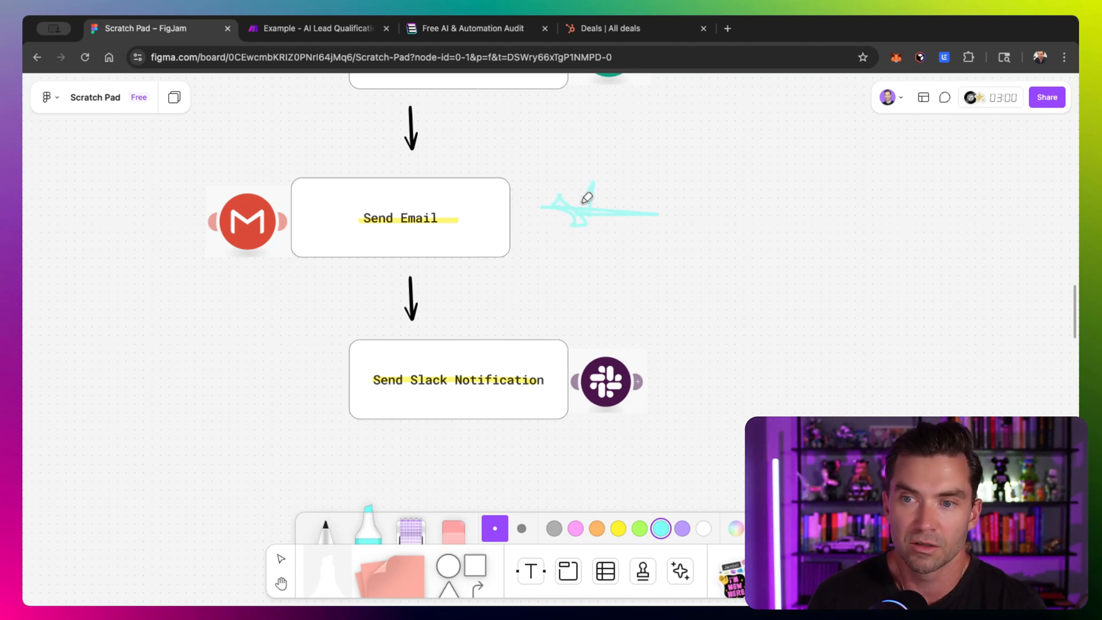
scroll(590, 217, "down", 3)
mouse_move(252, 299)
left_mouse_down()
mouse_move(307, 293)
mouse_move(297, 307)
mouse_move(199, 297)
mouse_move(277, 327)
mouse_move(283, 289)
mouse_move(328, 271)
left_mouse_up()
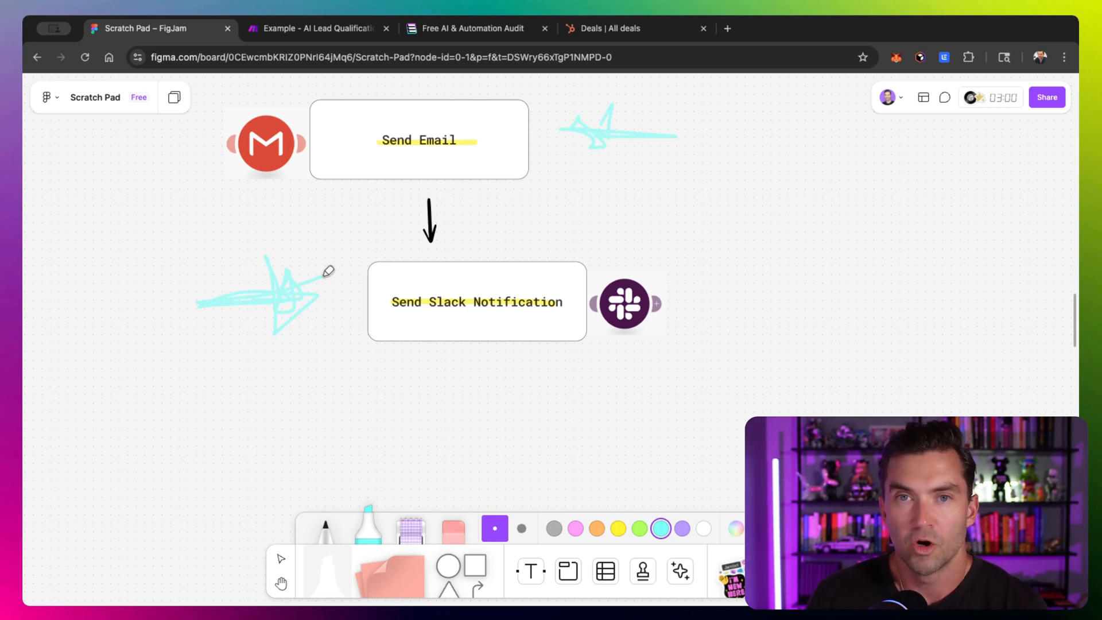
scroll(329, 271, "up", 3)
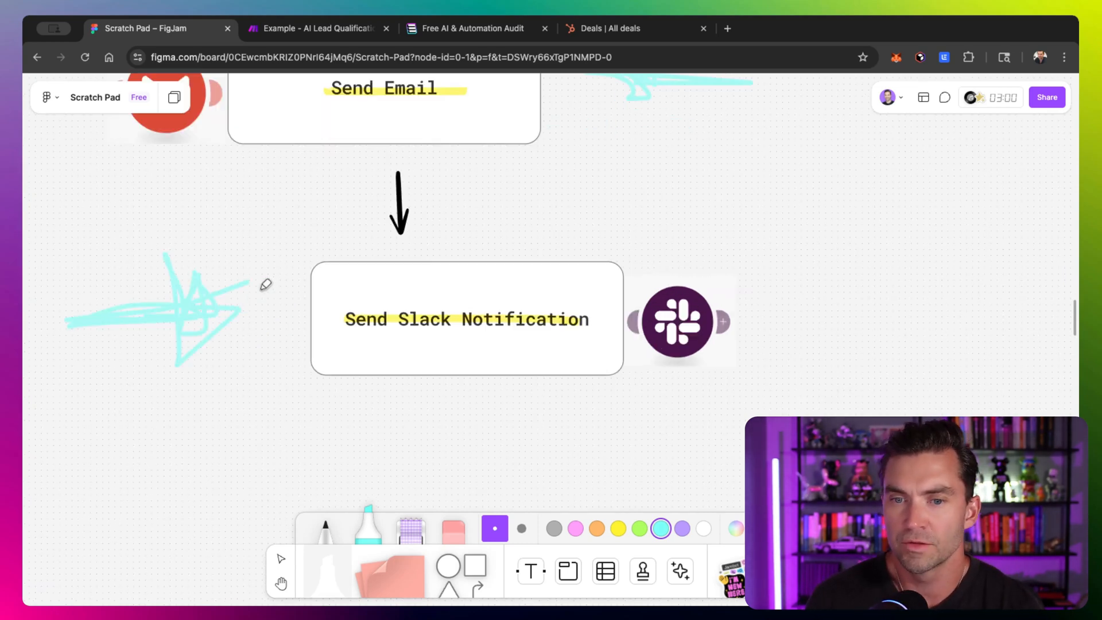
scroll(263, 285, "down", 10)
scroll(264, 286, "up", 6)
scroll(264, 285, "down", 3)
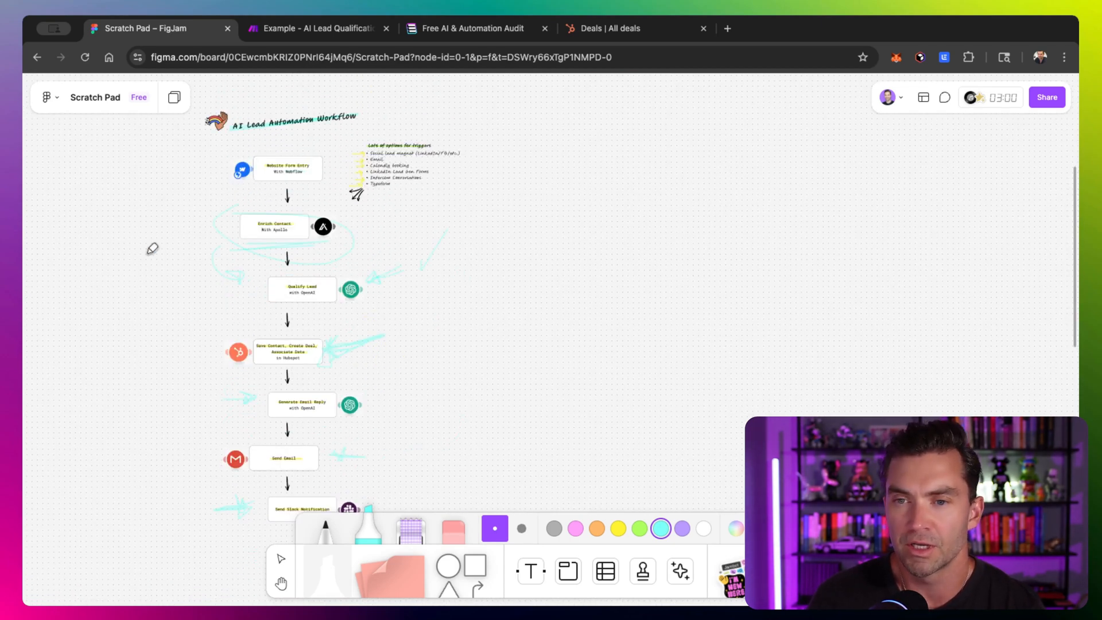
- Switch to the Make scenario and add a Webflow Watch Events trigger as the first module
left_click(313, 35)
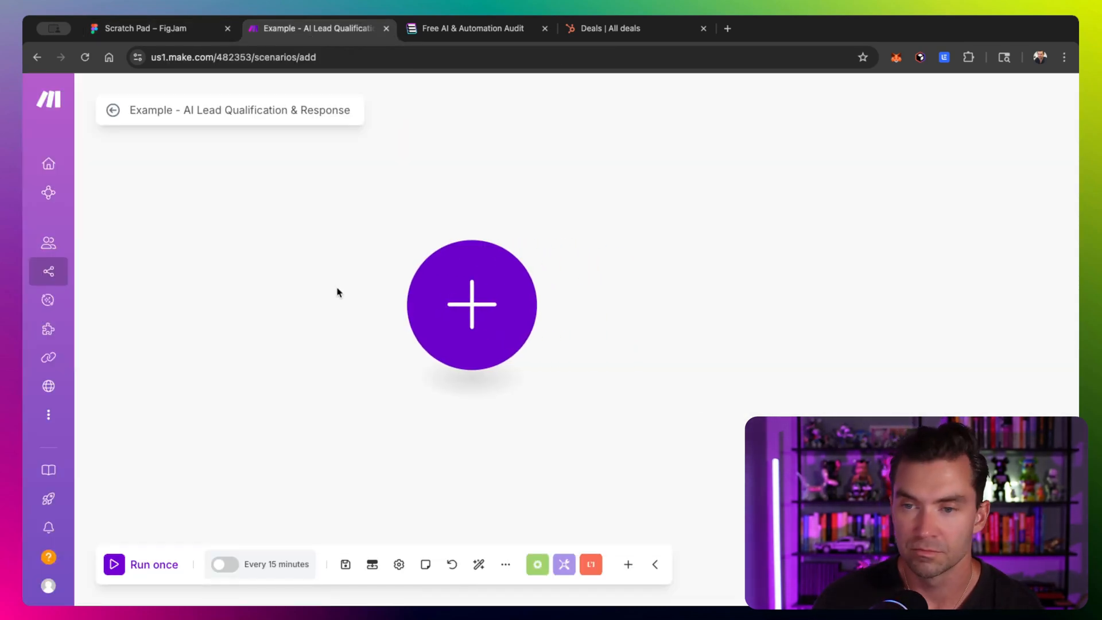
left_click(466, 318)
type("webl")
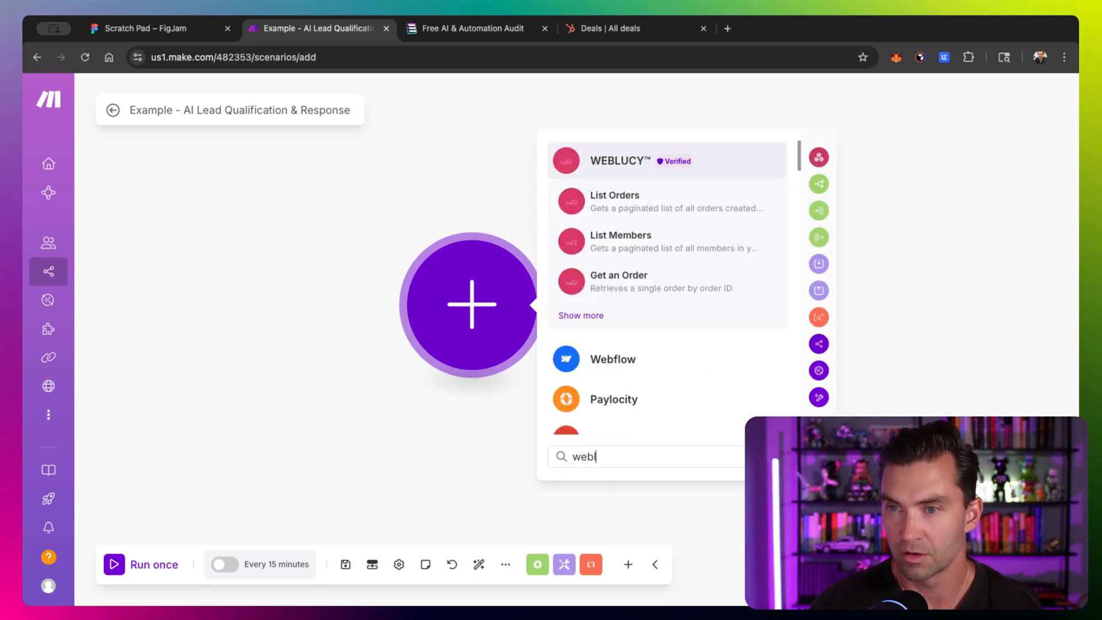
left_click(625, 359)
left_click(620, 284)
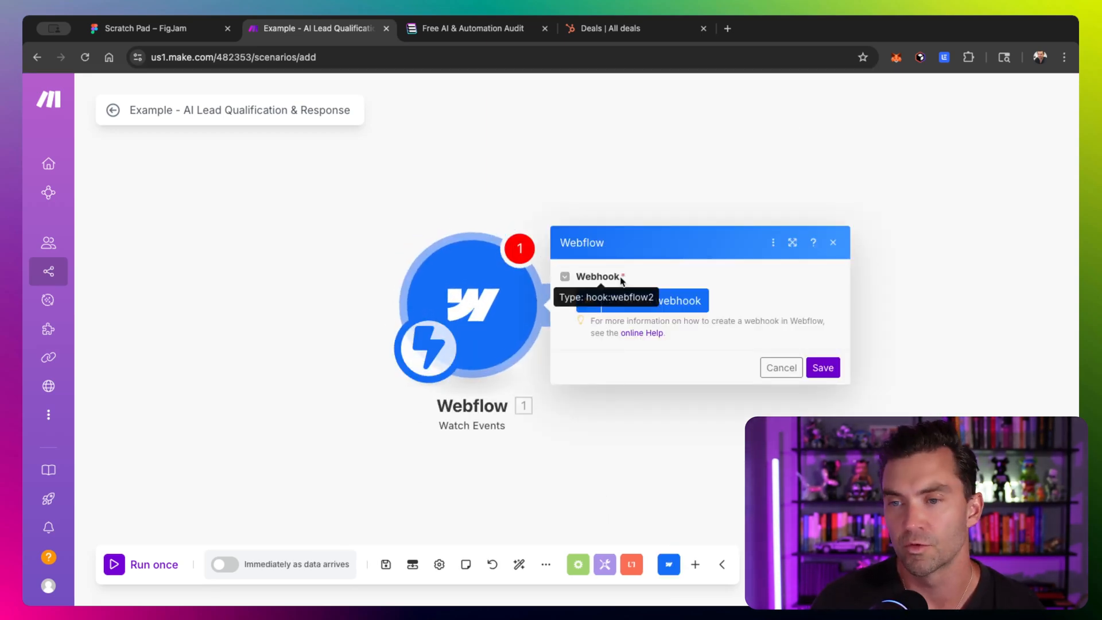
- Create a webhook named My New Webflow Site webhook for the Hyperedge Site, then save the module
left_click(666, 301)
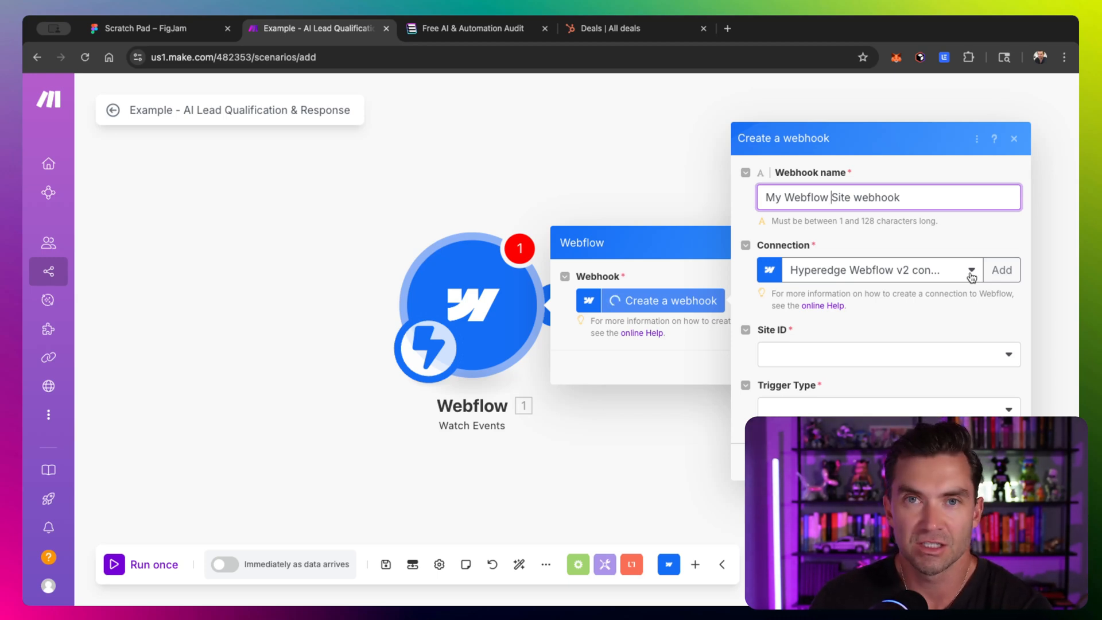
left_click(786, 197)
type("New")
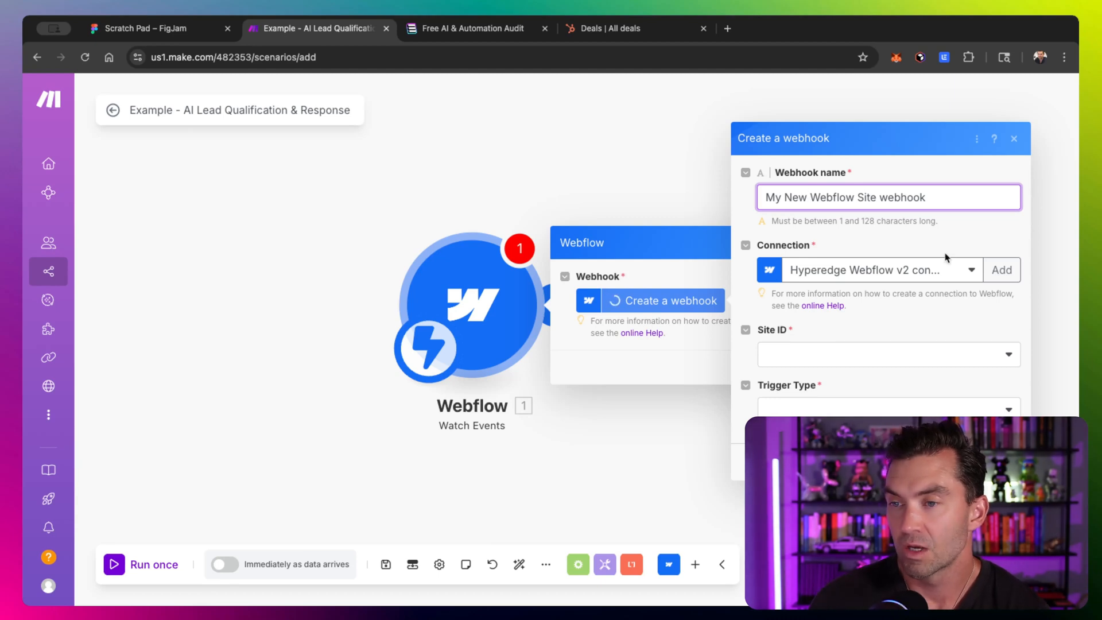
left_click(929, 356)
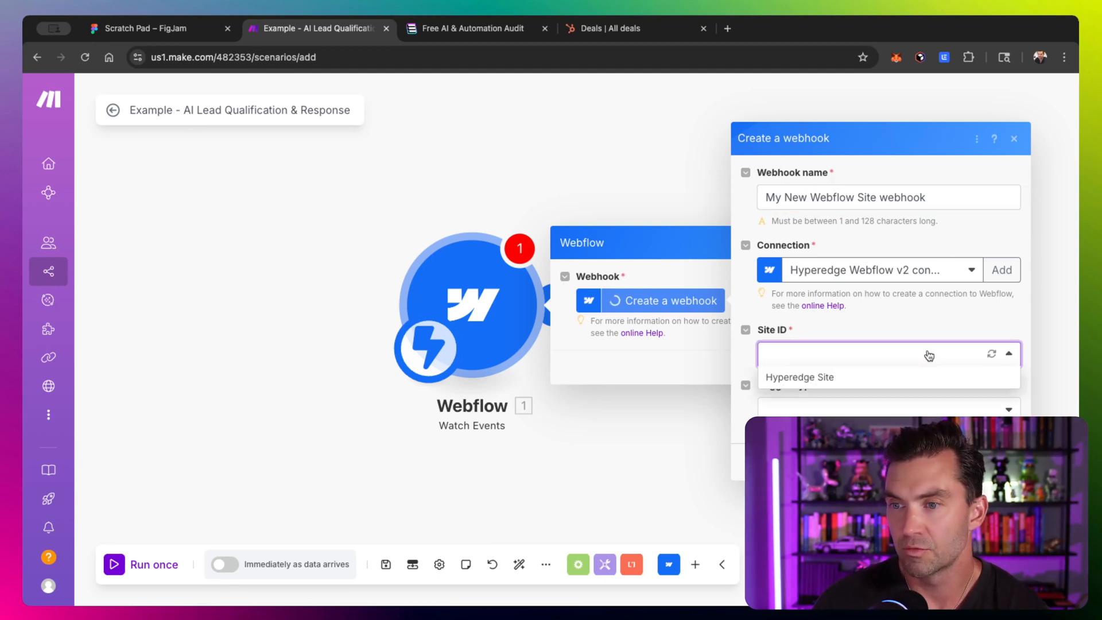
left_click(807, 380)
left_click(886, 414)
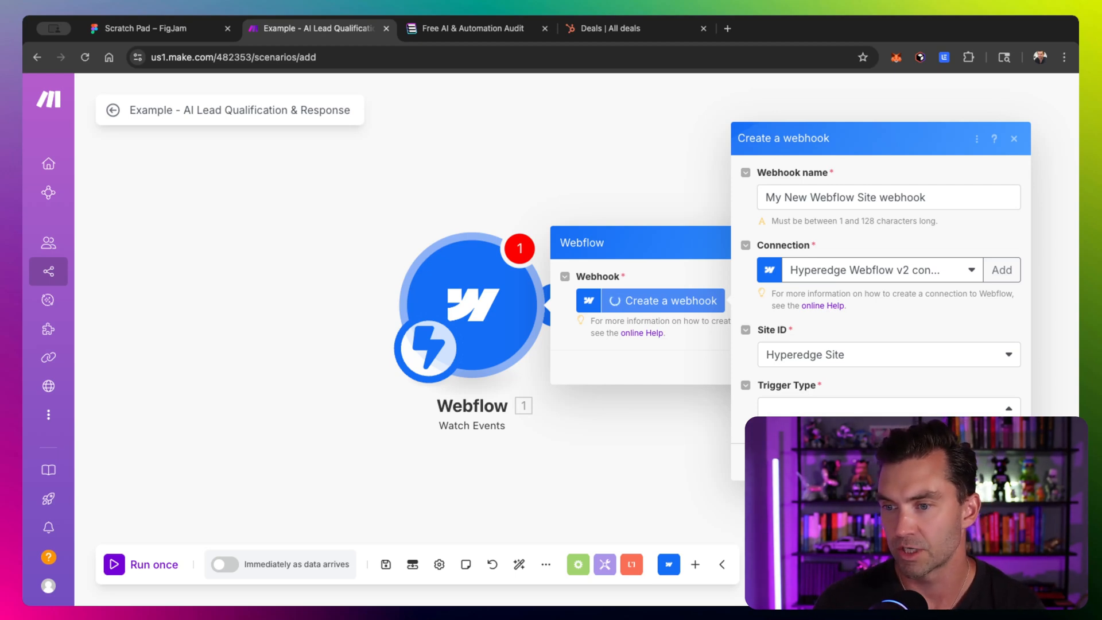
key("Return")
key("Return")
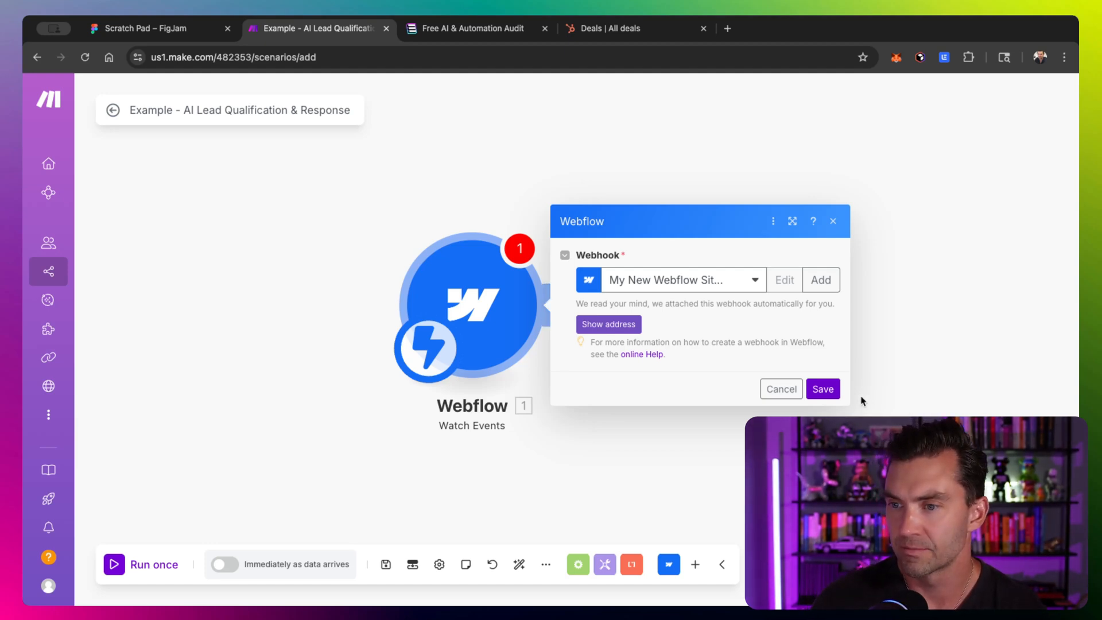
left_click(823, 389)
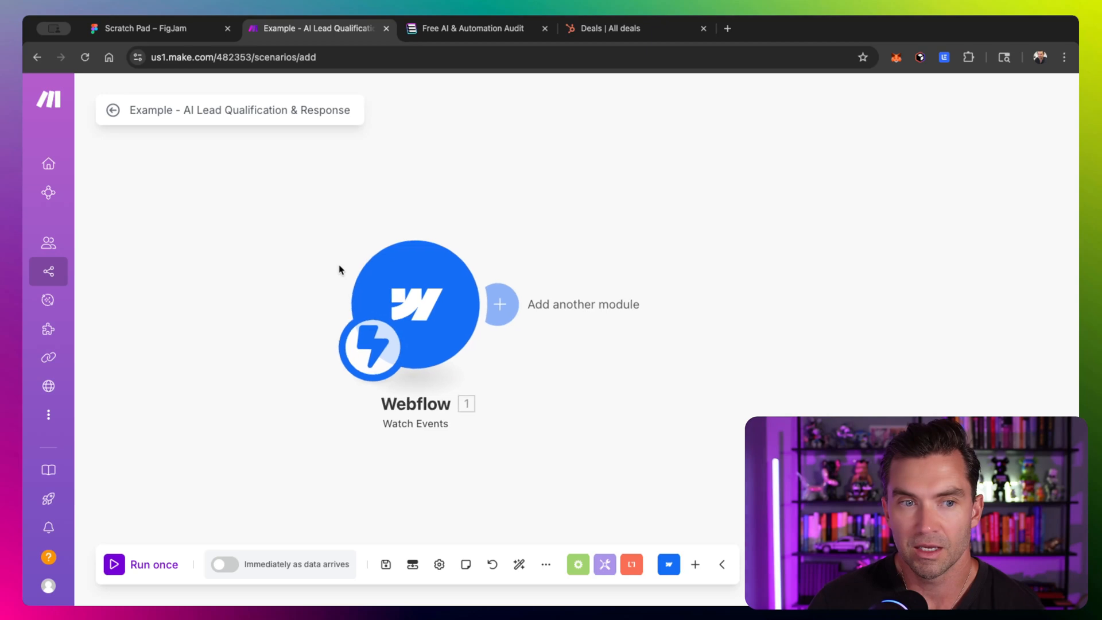
- Run the scenario once and switch to the Free AI & Automation Audit form page
left_click(122, 562)
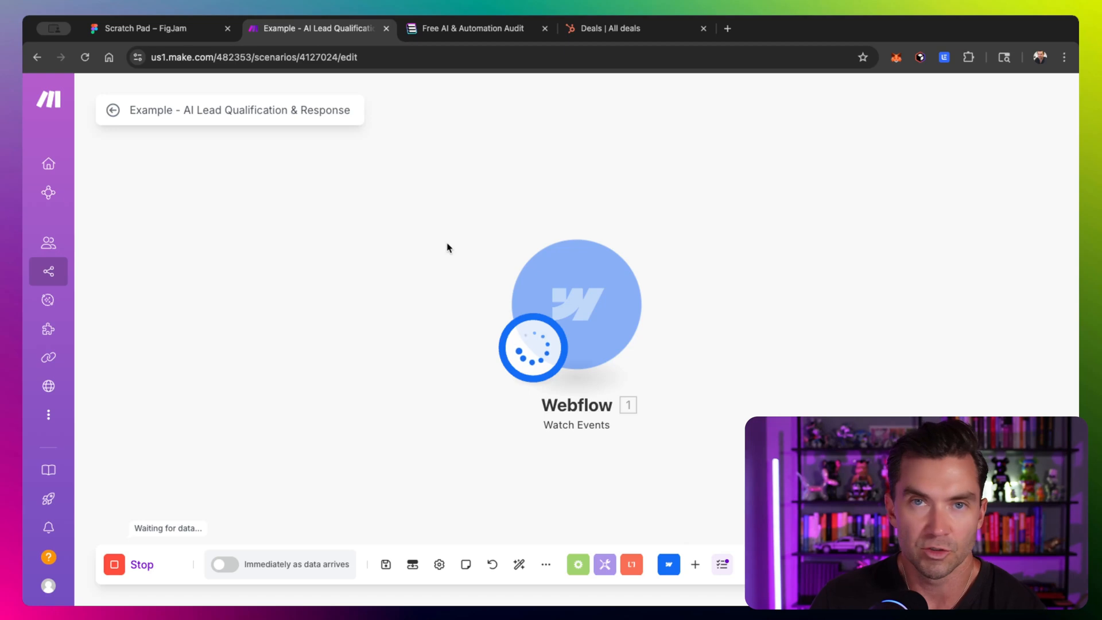
left_click(470, 31)
scroll(288, 270, "up", 5)
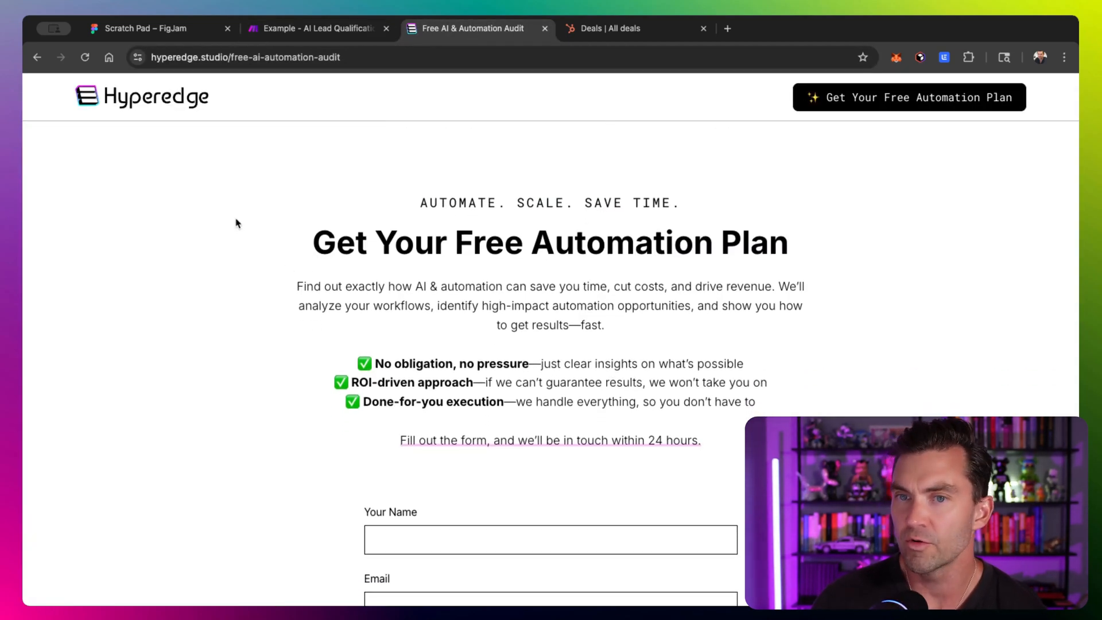
scroll(327, 248, "down", 5)
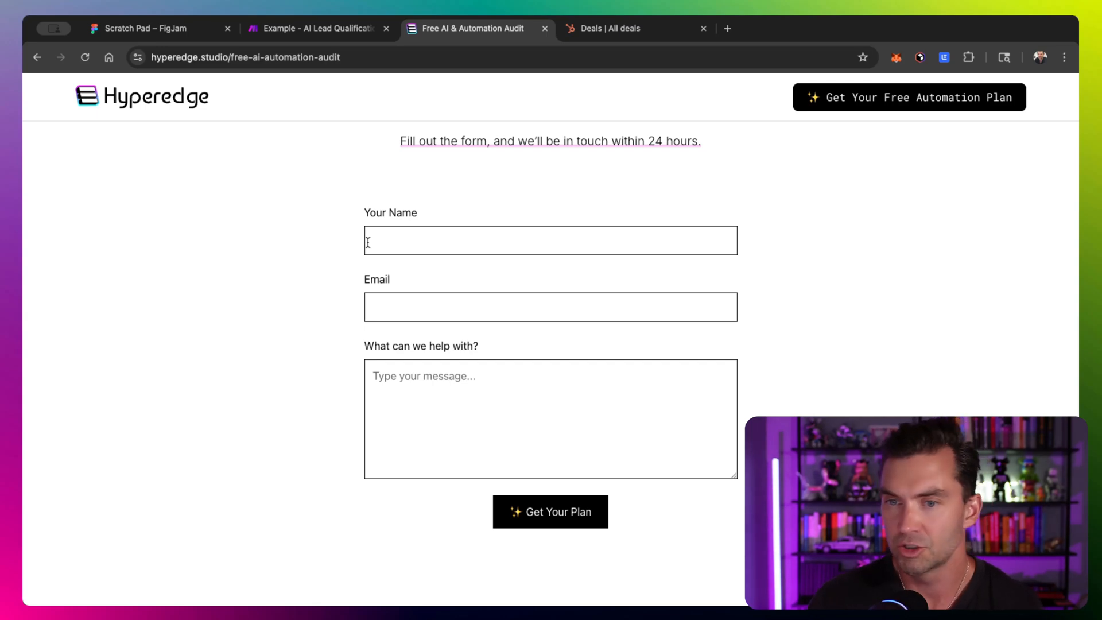
- Enter the contact's full name in the Your Name field
left_click(368, 243)
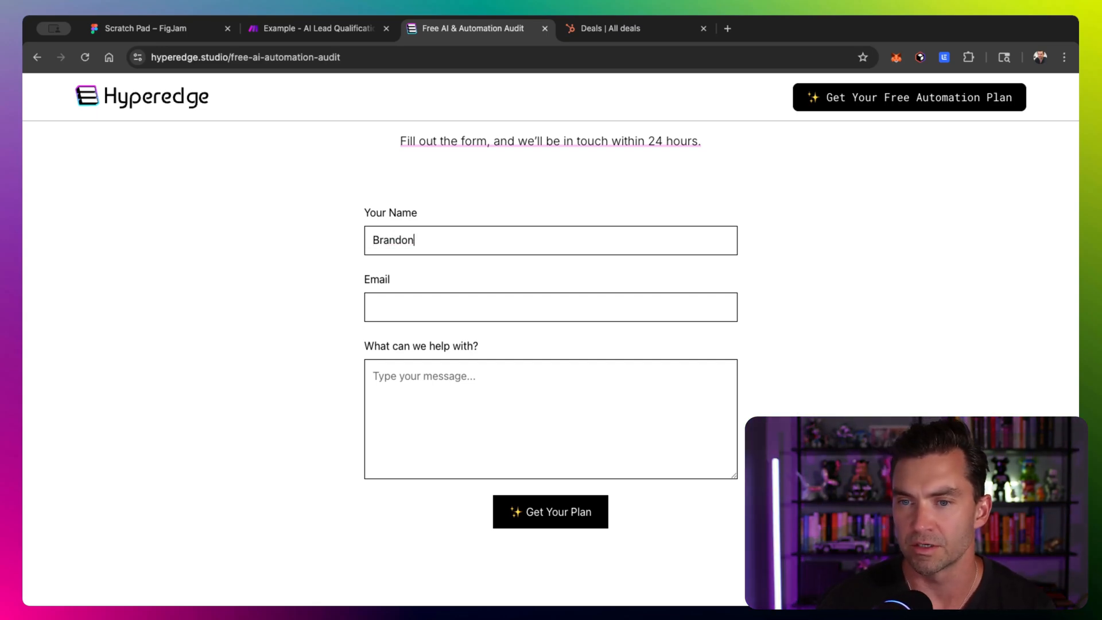
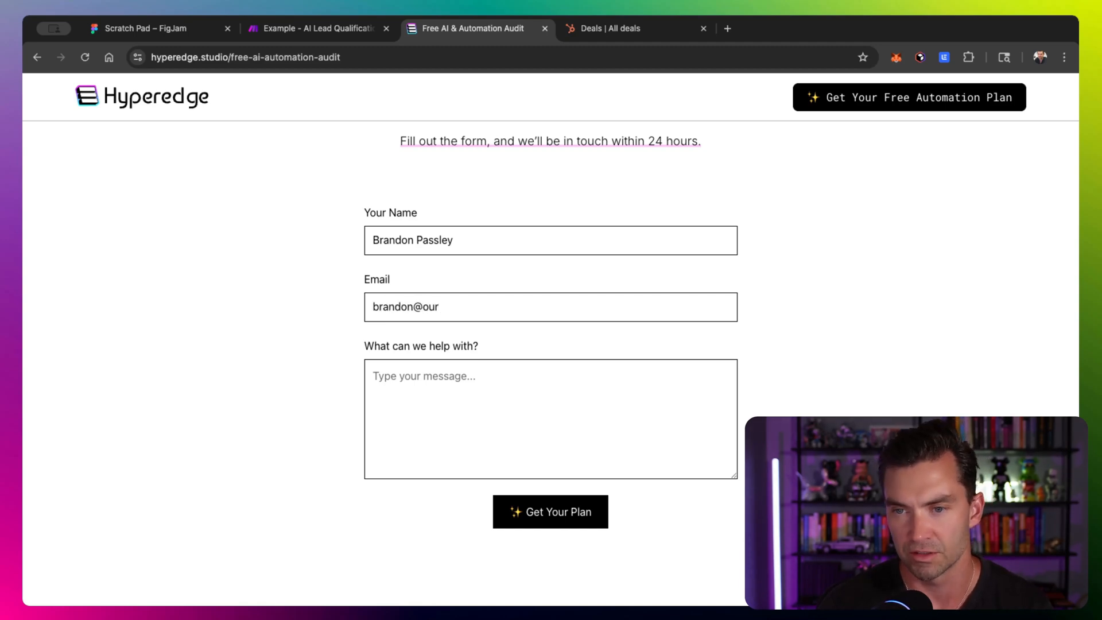
- Fill in the contact's e-mail address in the Email field
key("BackSpace")
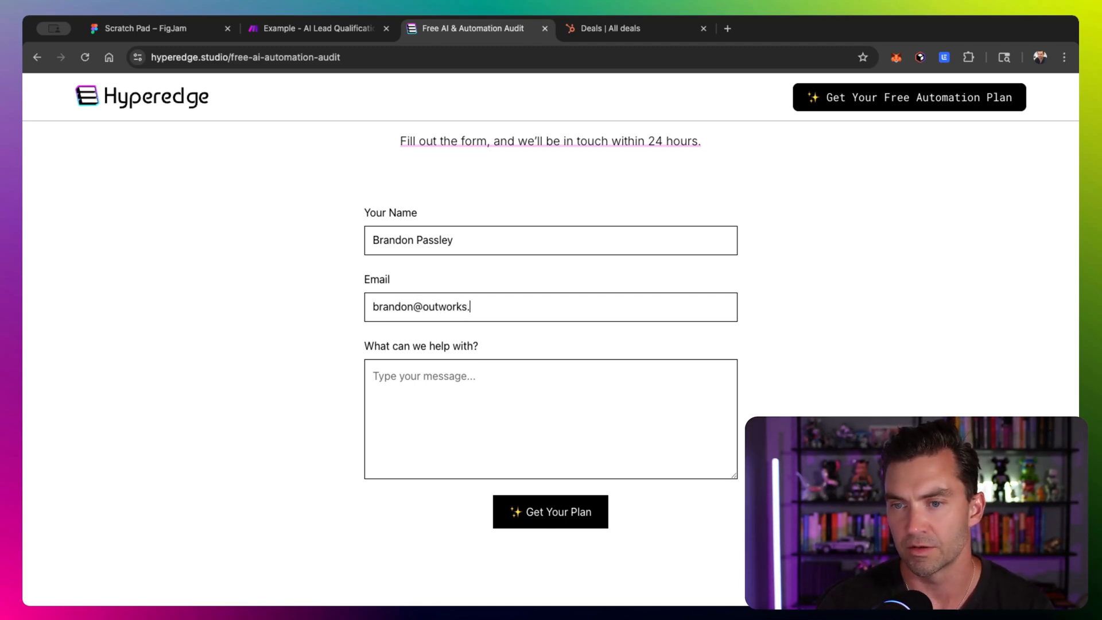
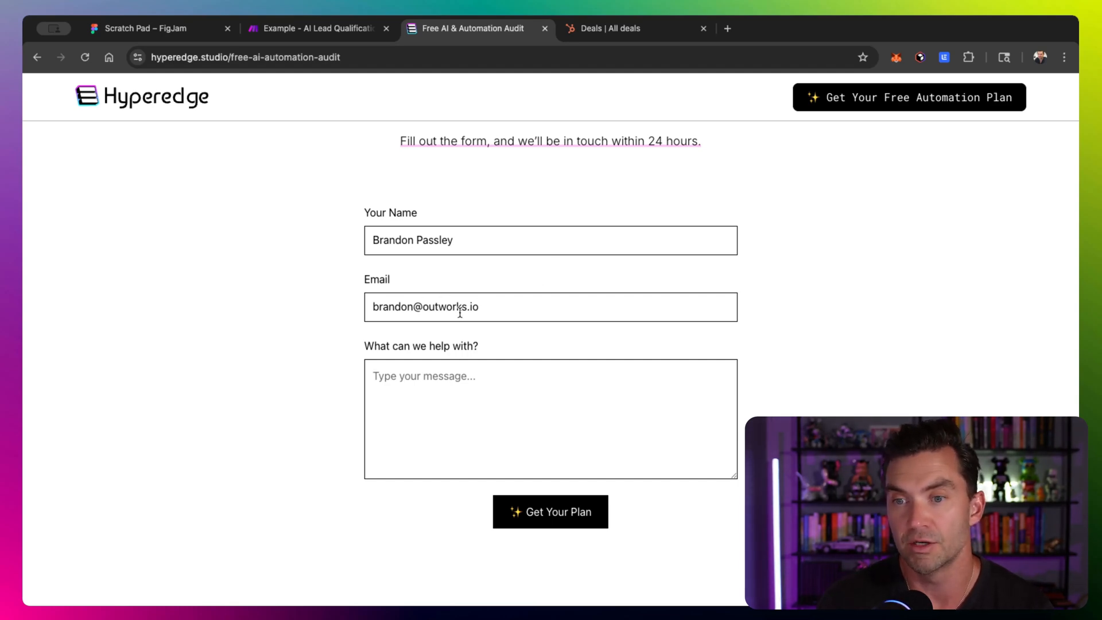
- Enter Test message as the help request and submit the form
key("Tab")
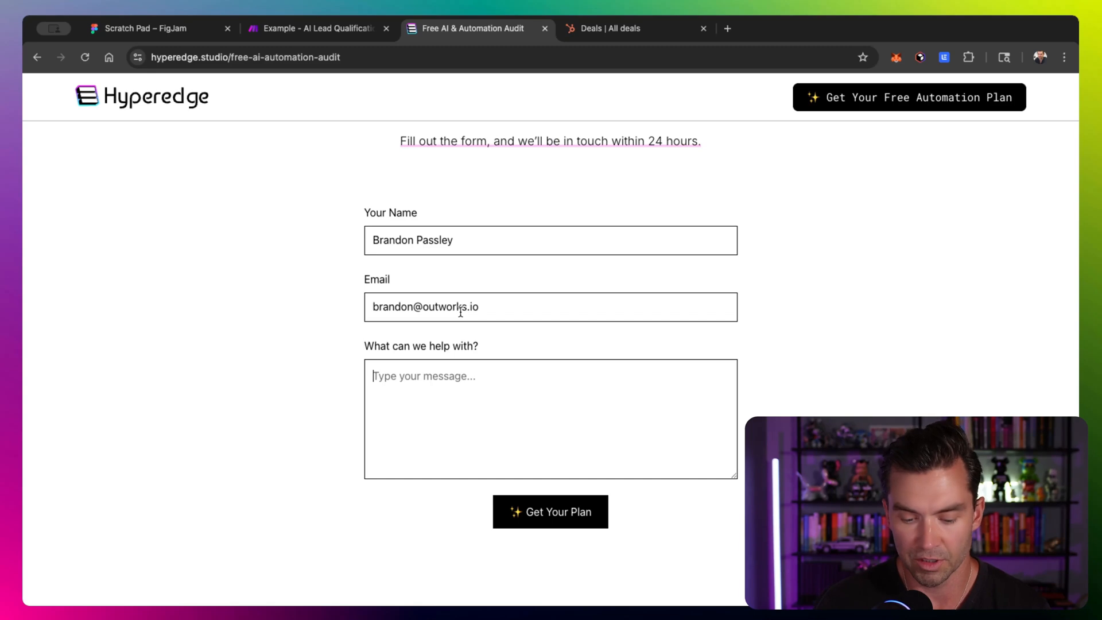
type("Test message")
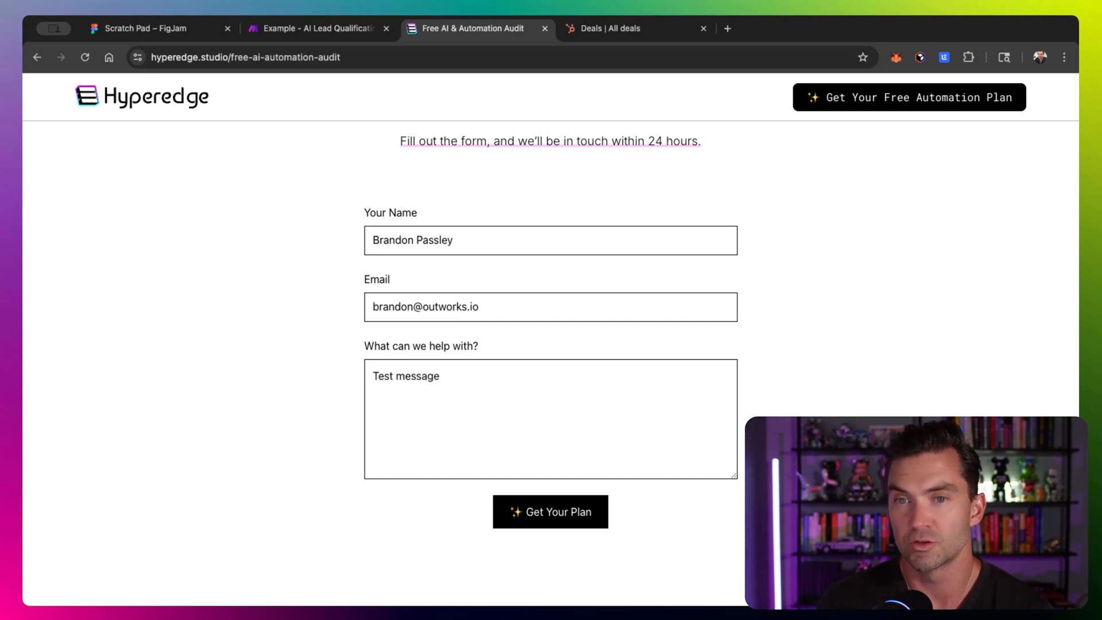
left_click(536, 511)
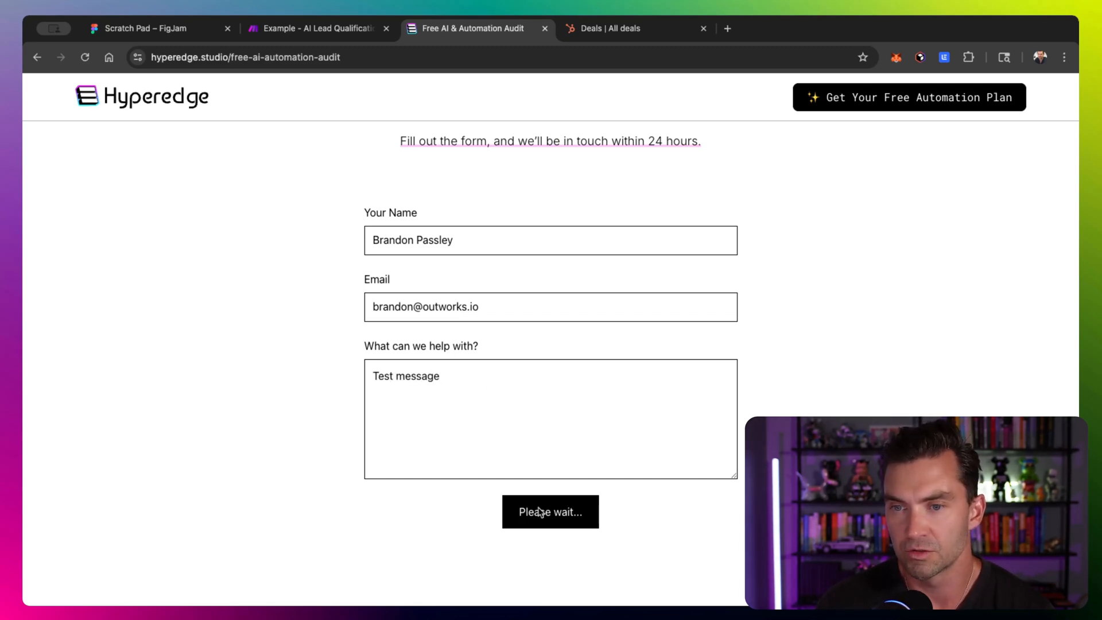
- Return to the scenario and inspect the Webflow module's output bundle
left_click(331, 36)
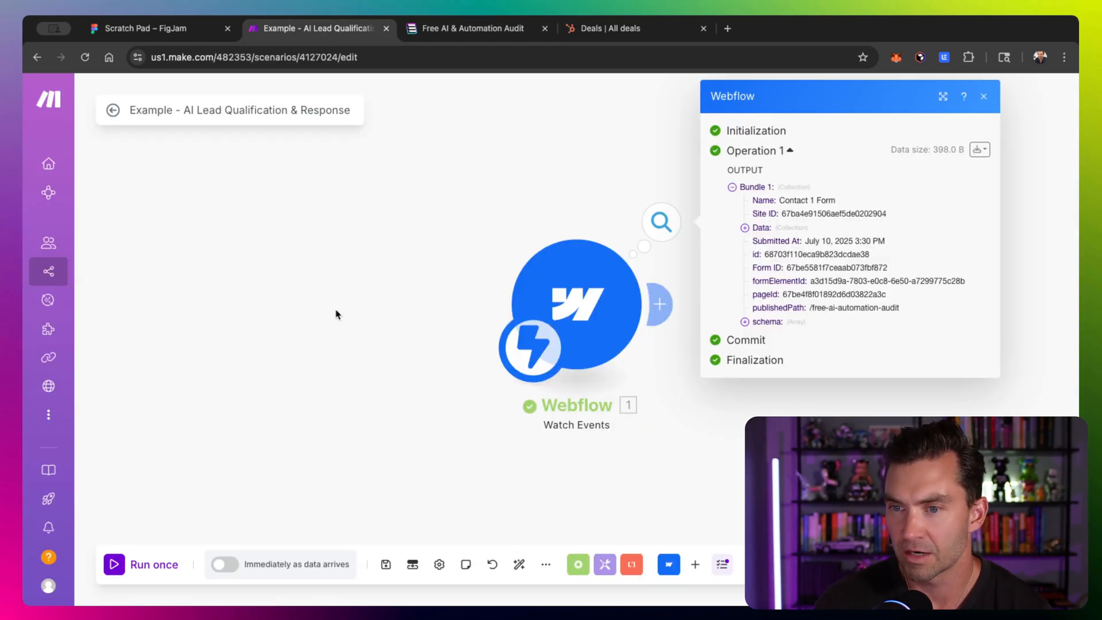
scroll(336, 311, "right", 4)
scroll(346, 304, "right", 2)
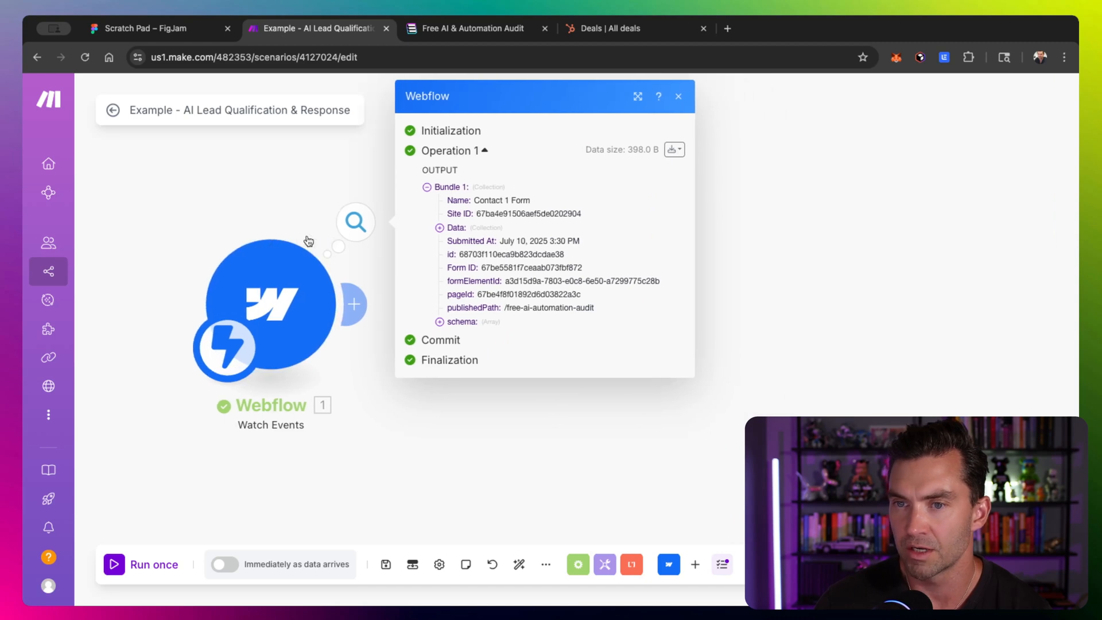
- Expand the Data fields of the Webflow output bundle and add an Apollo module after the trigger
left_click(440, 228)
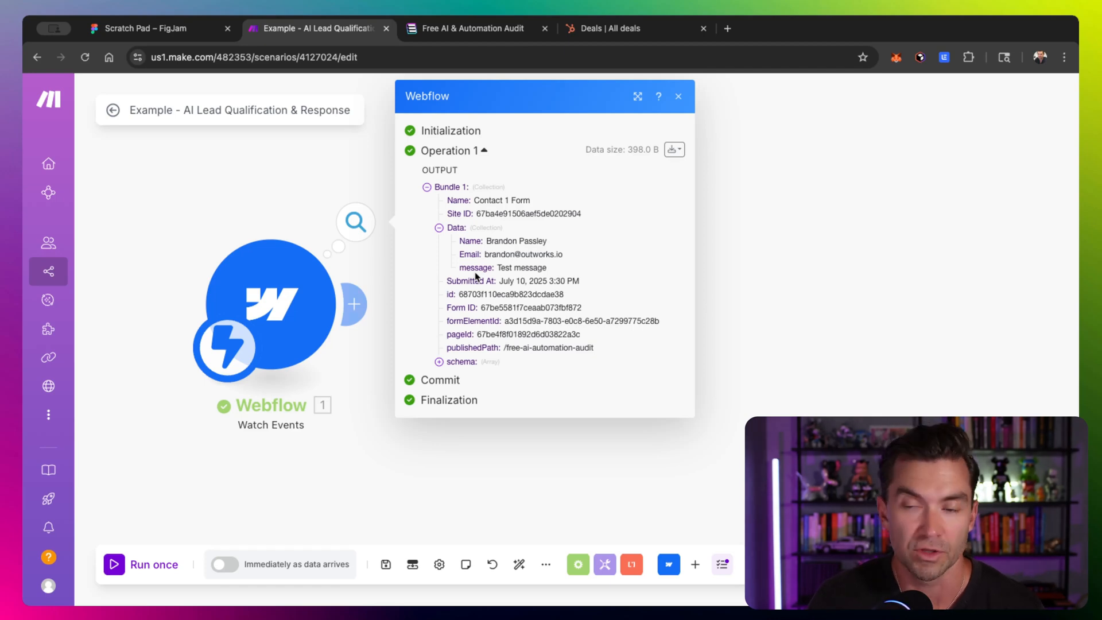
left_click(695, 564)
type("apol")
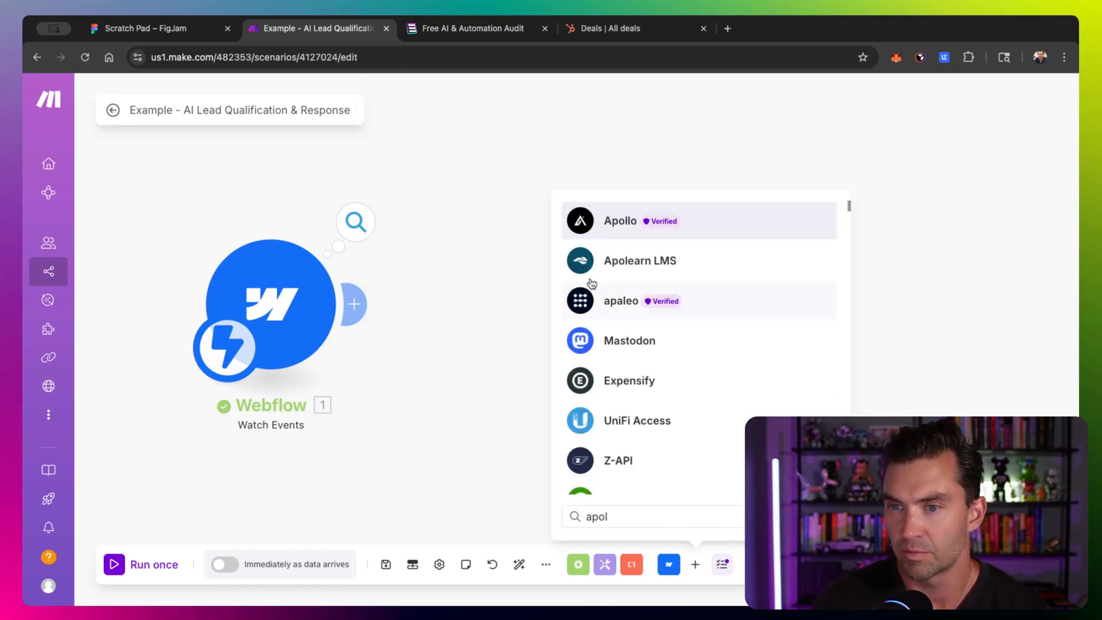
left_click(603, 225)
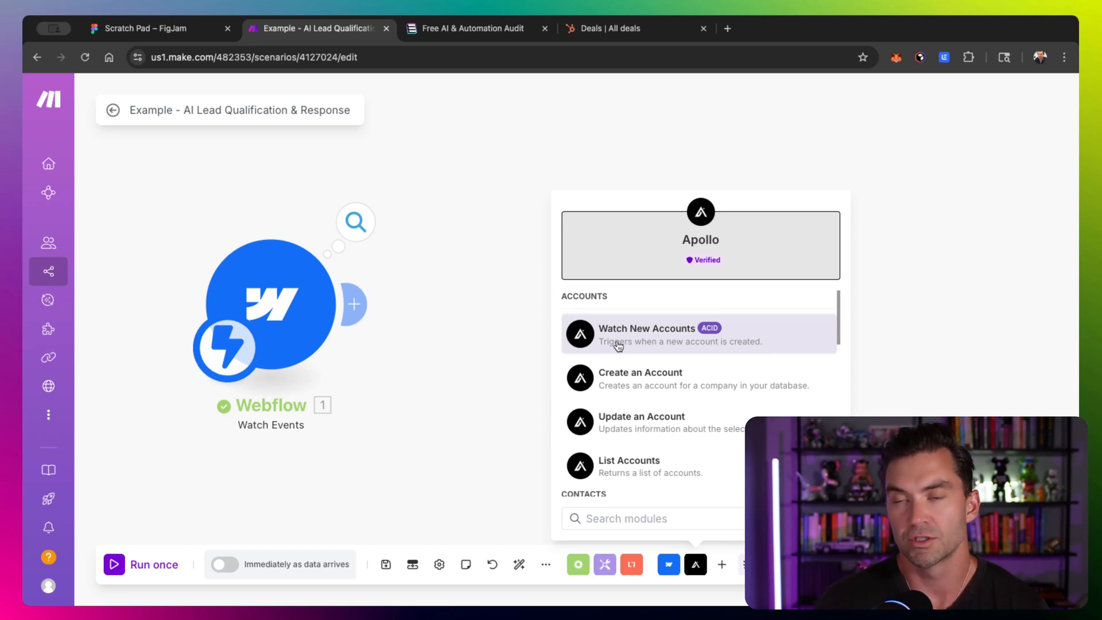
- Open the Apollo website in a new tab and review its pricing plans
key("ctrl+t")
type("apollo.io")
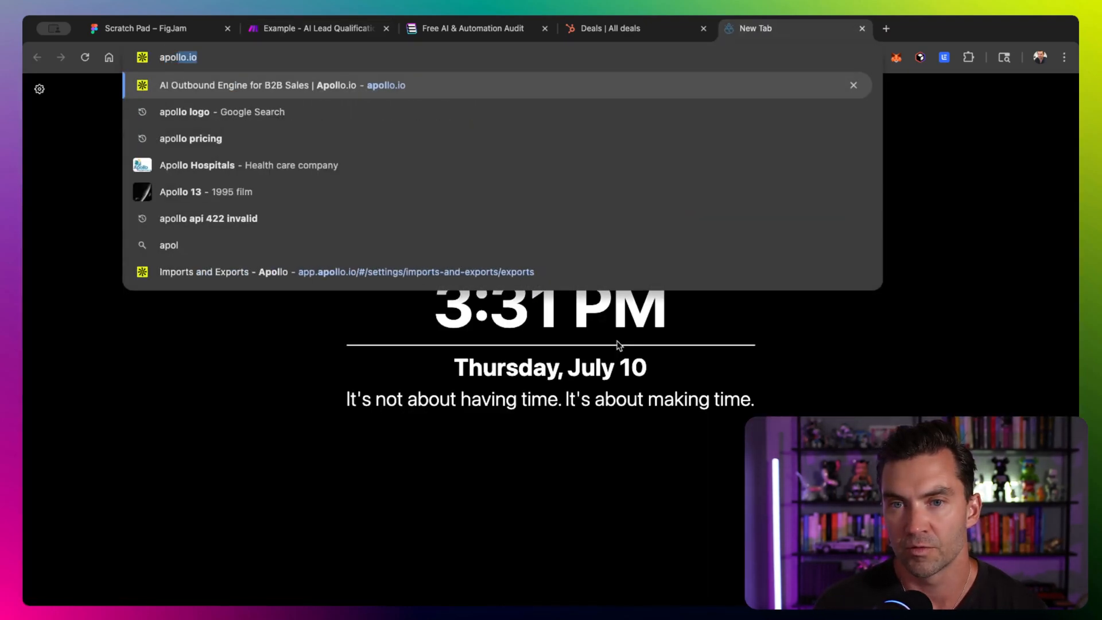
key("Return")
mouse_move(197, 109)
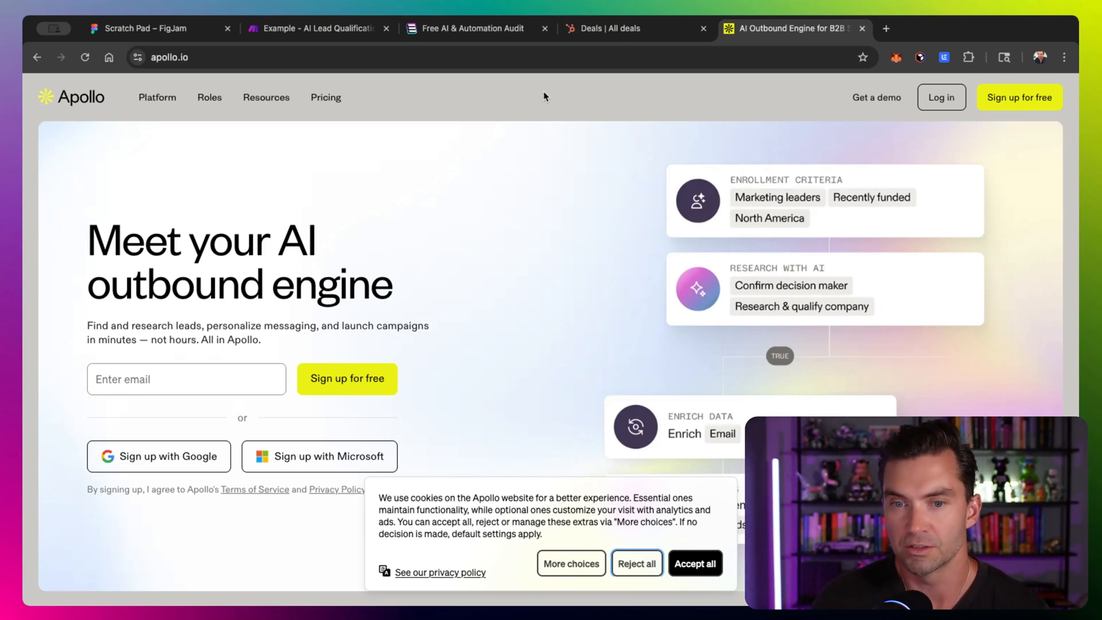
left_click(325, 98)
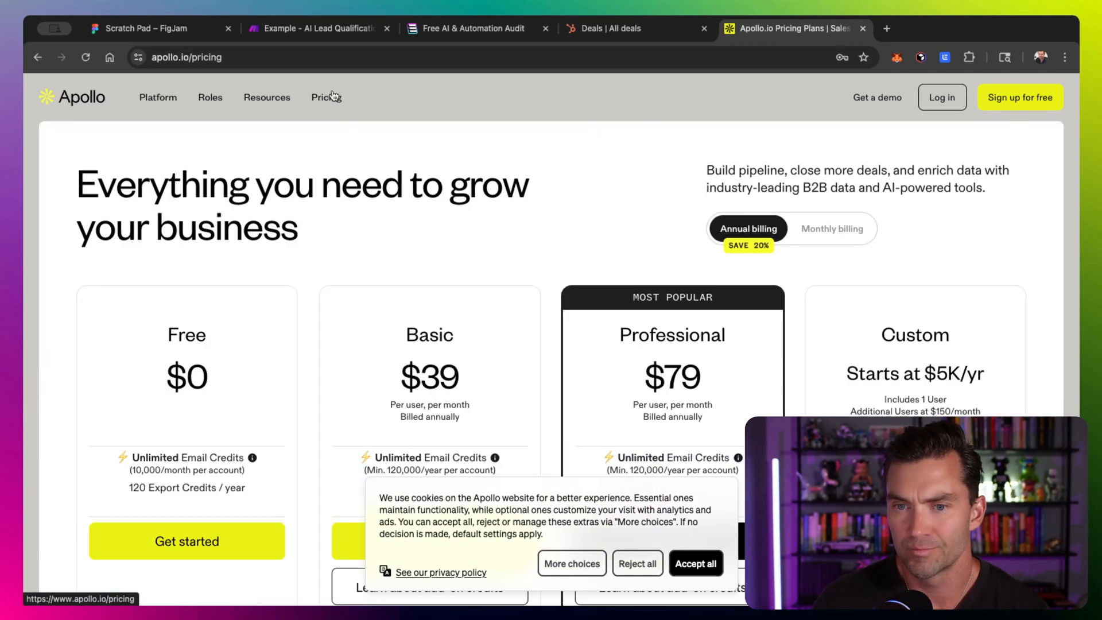
scroll(312, 335, "down", 3)
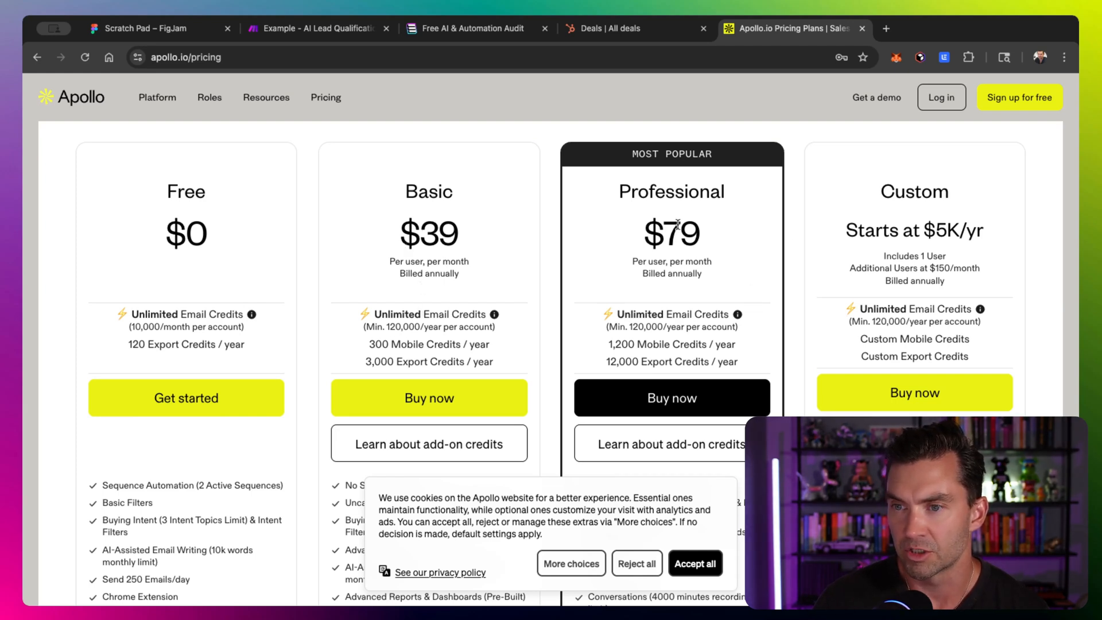
scroll(414, 478, "up", 2)
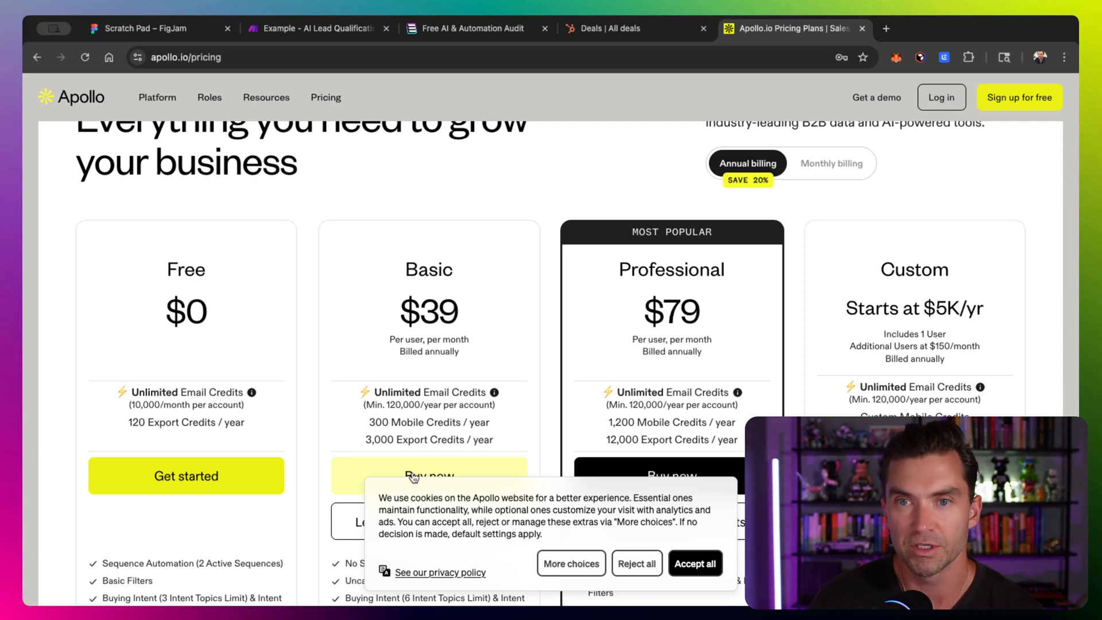
- Return to the scenario, search the Apollo modules, and choose Make an API Call
left_click(319, 29)
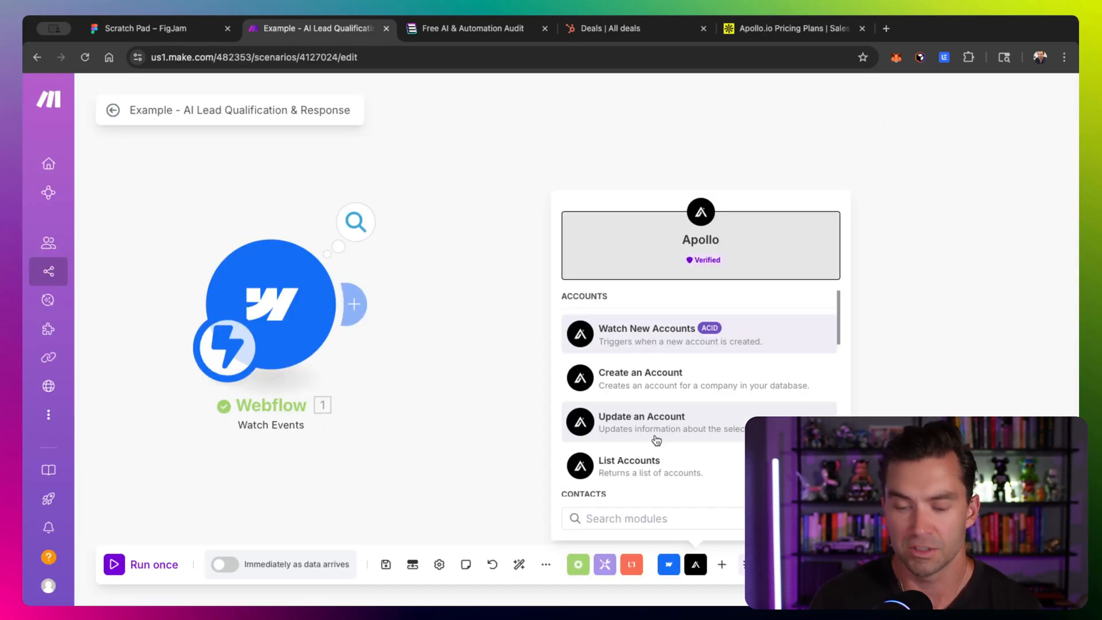
type("enr")
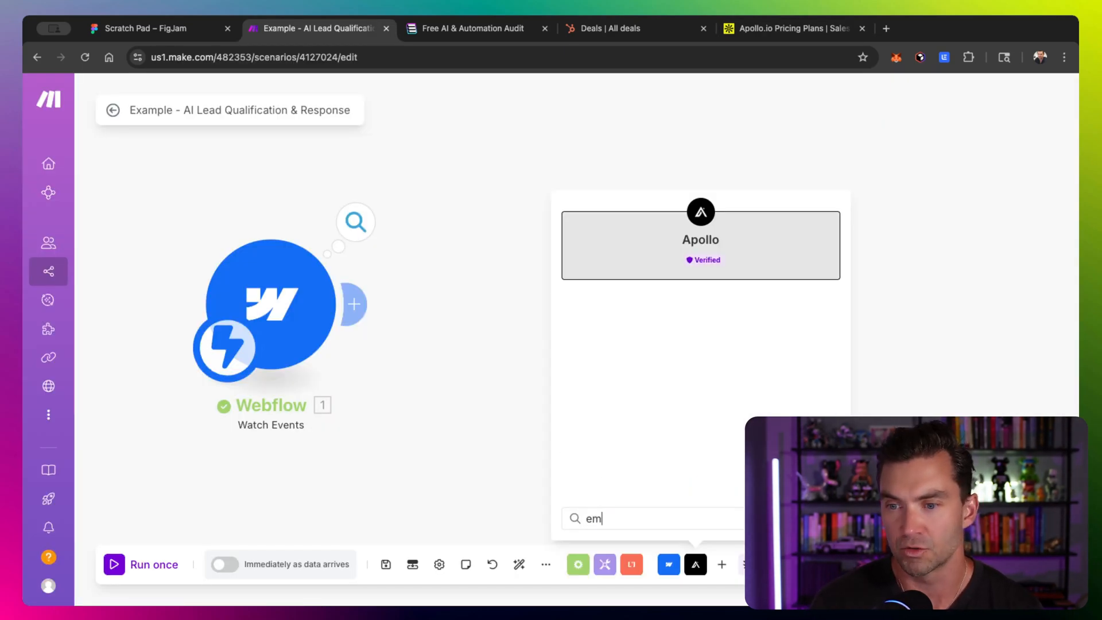
key("BackSpace")
key("BackSpace")
key("BackSpace")
scroll(682, 397, "down", 10)
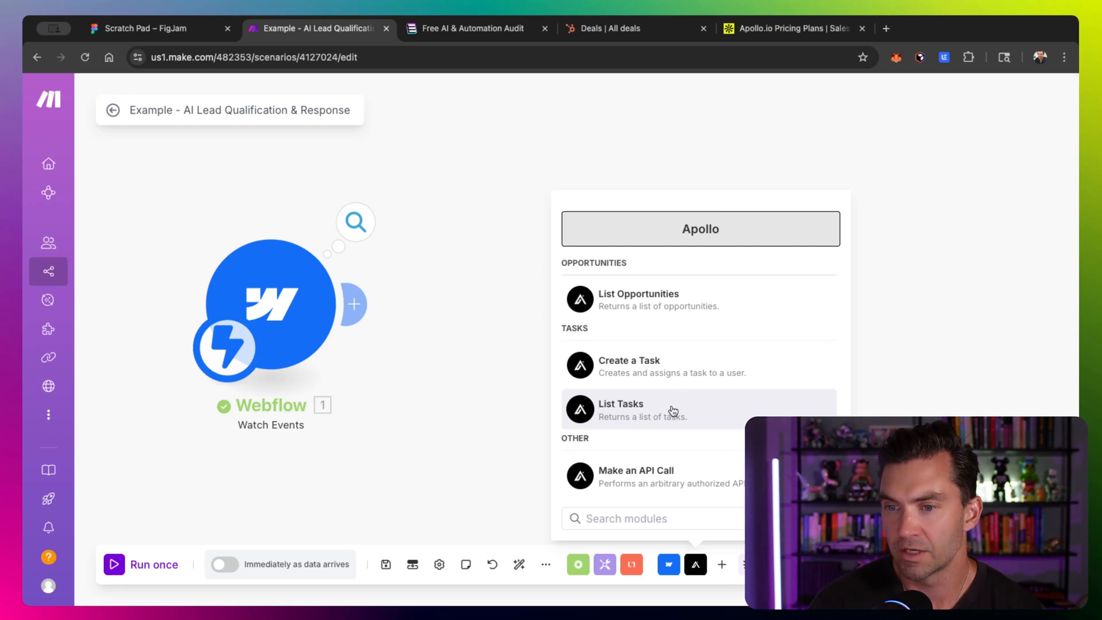
left_click(660, 477)
left_click_drag(607, 417, 521, 287)
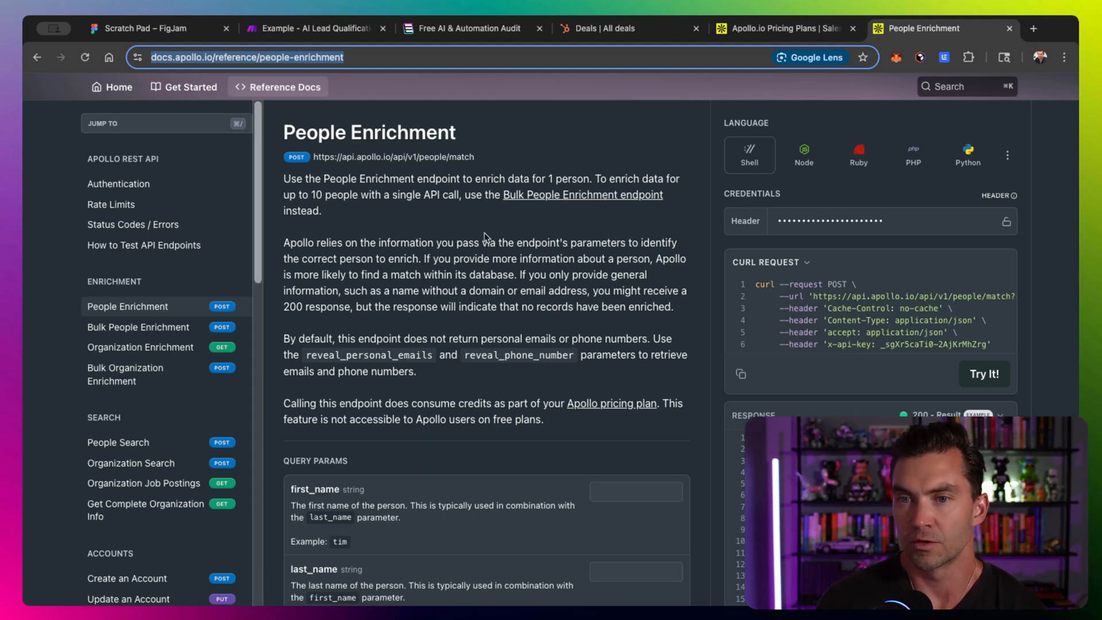
- Review the People and Organization Enrichment endpoints and the cURL request example in the Apollo API docs
left_click(171, 354)
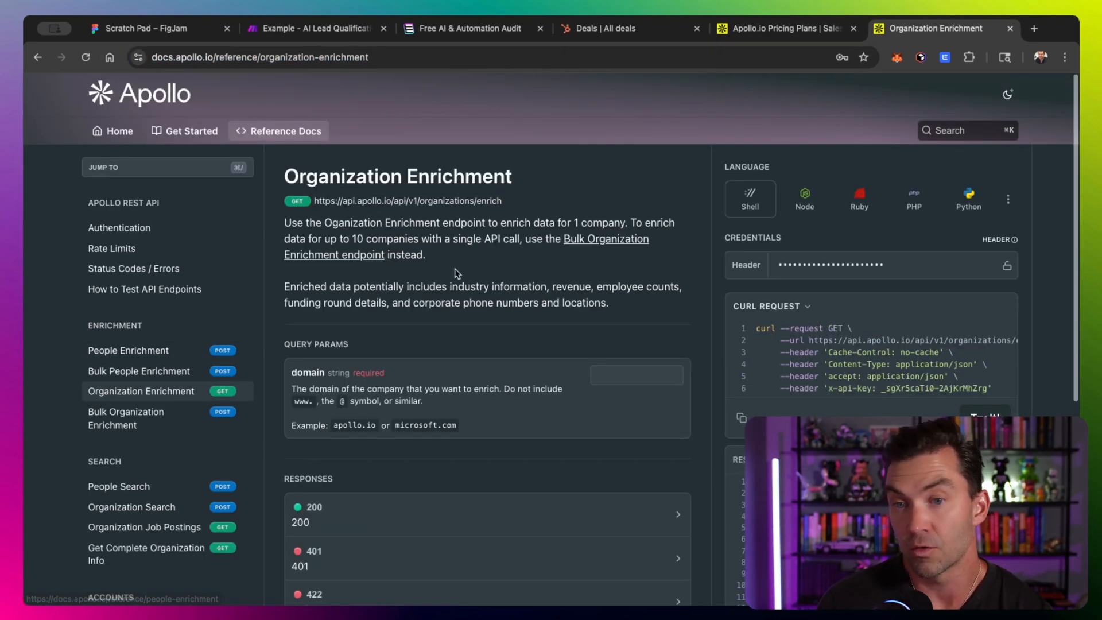
left_click(162, 354)
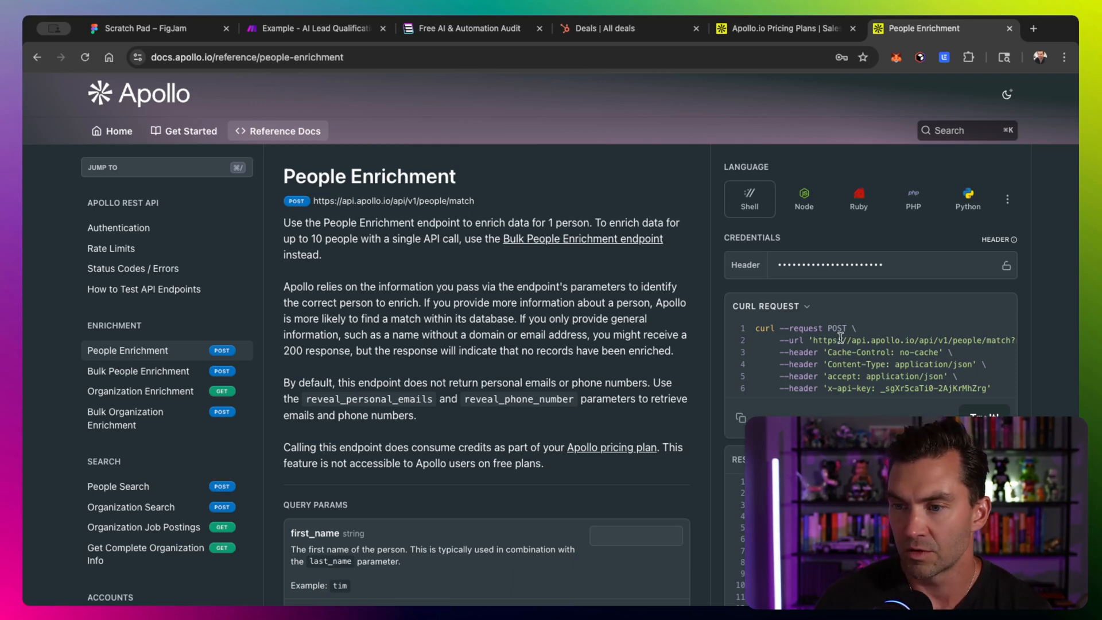
left_click_drag(756, 327, 974, 389)
left_click(978, 388)
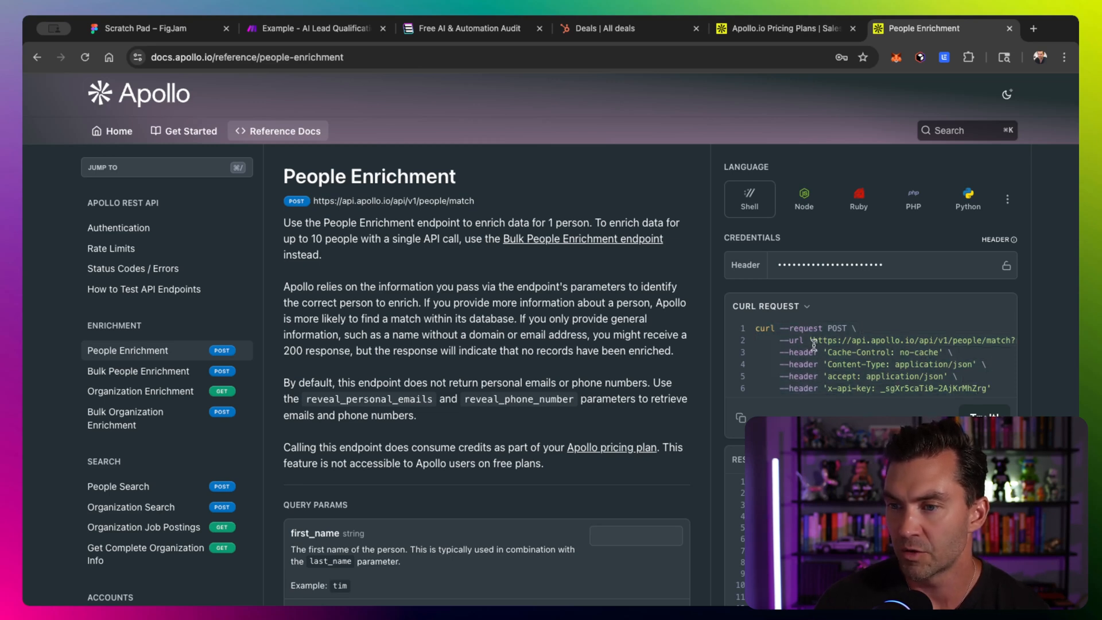
left_click_drag(816, 342, 885, 342)
scroll(883, 341, "right", 1)
scroll(884, 342, "right", 5)
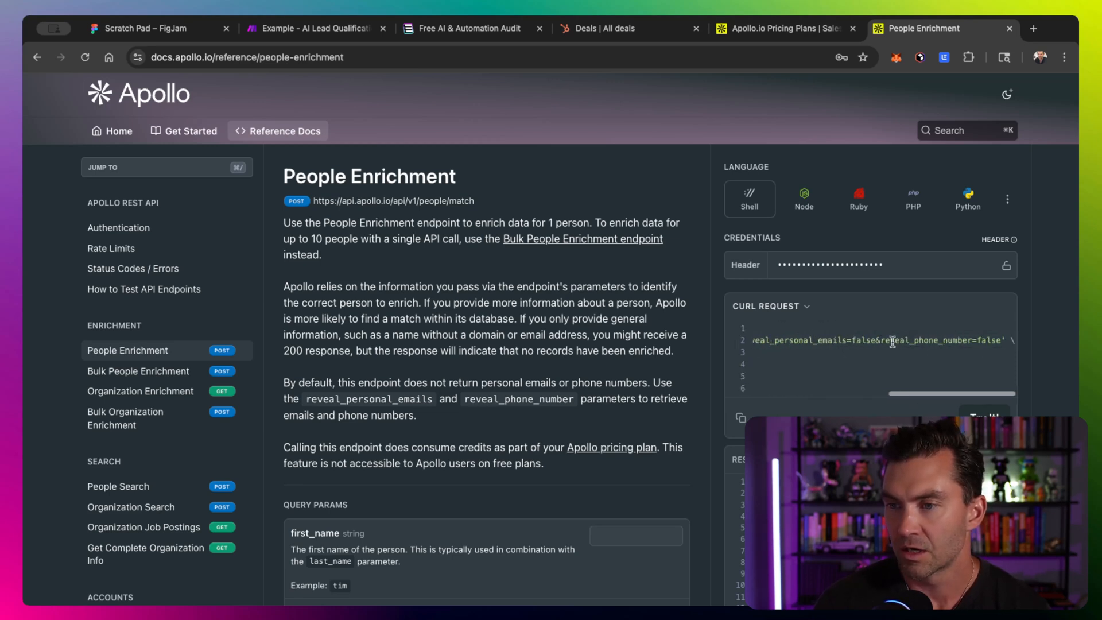
double_click(999, 343)
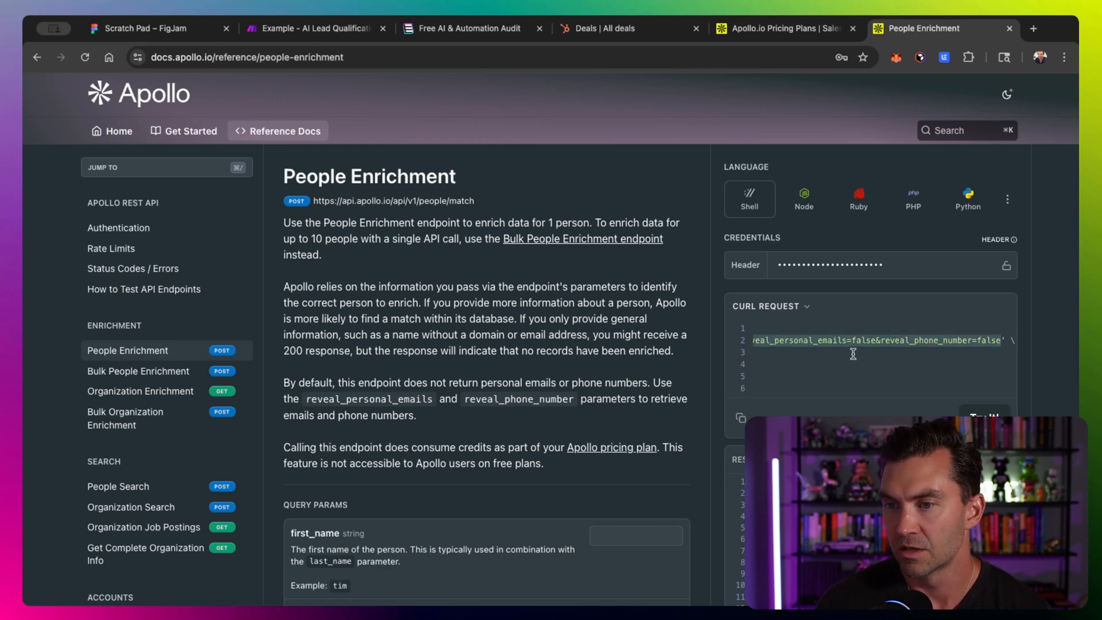
scroll(842, 344, "left", 6)
scroll(557, 390, "down", 5)
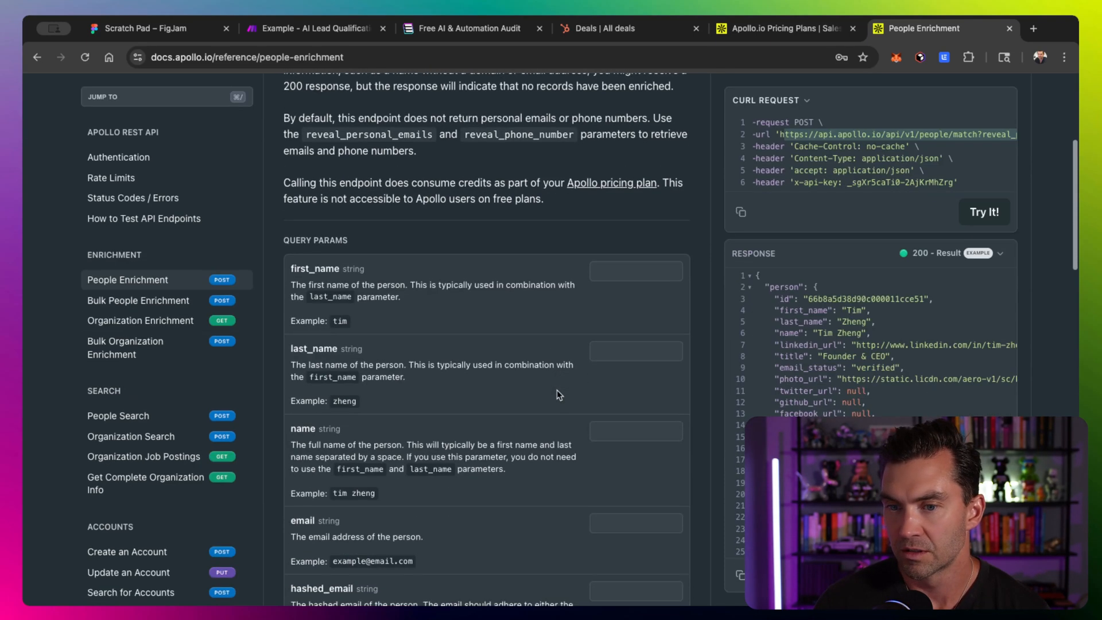
scroll(634, 446, "down", 2)
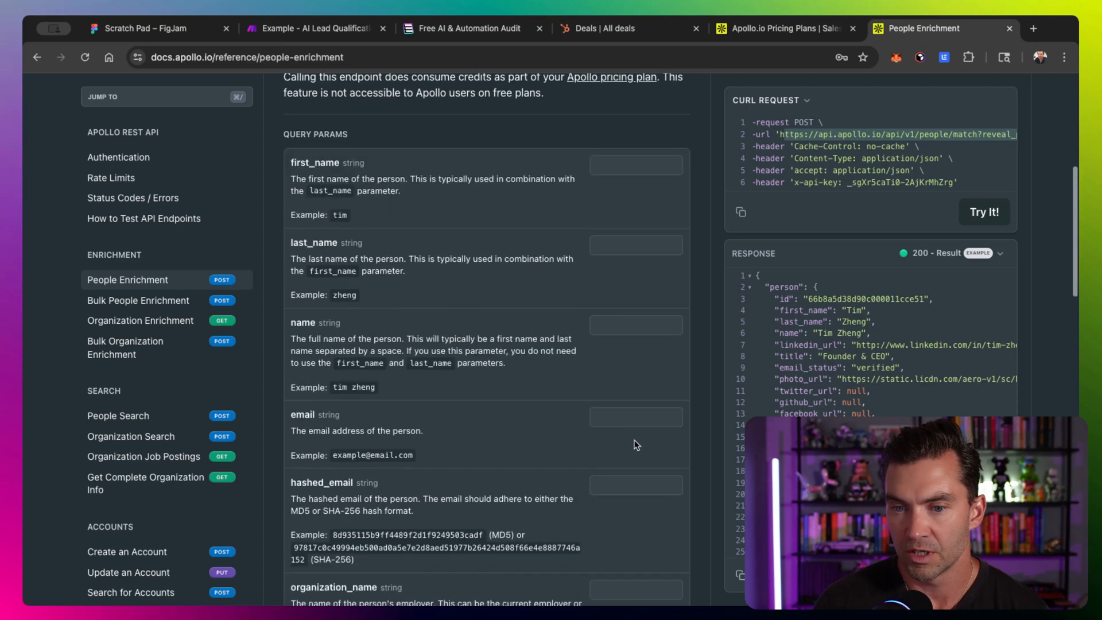
- Enter the contact's e-mail in the People Enrichment email parameter, run the request, and inspect the generated URL
left_click(618, 390)
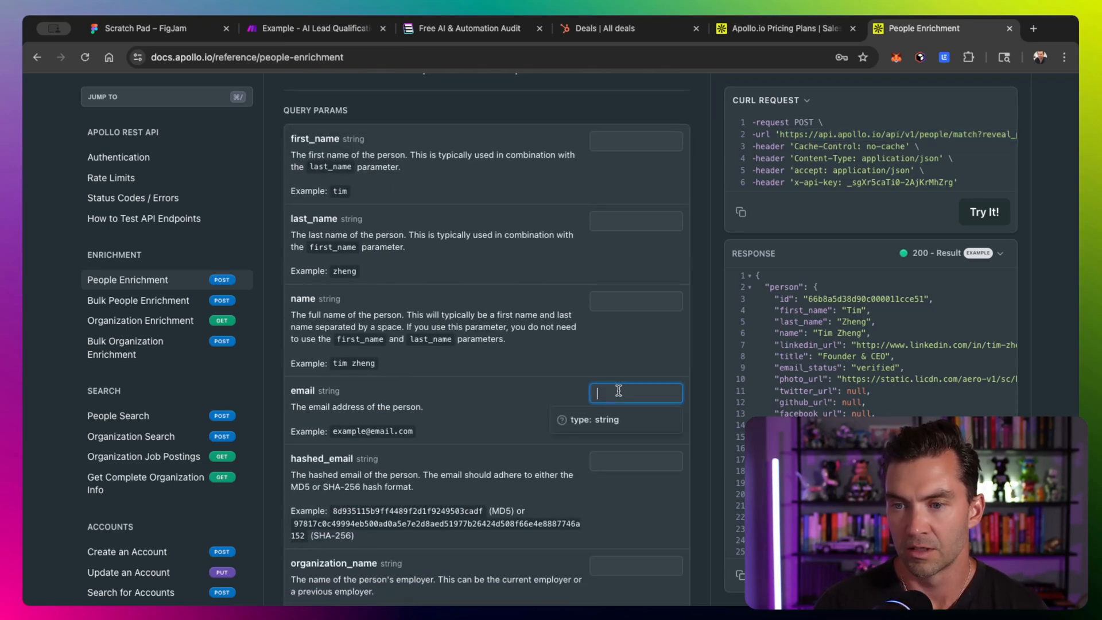
left_click(677, 334)
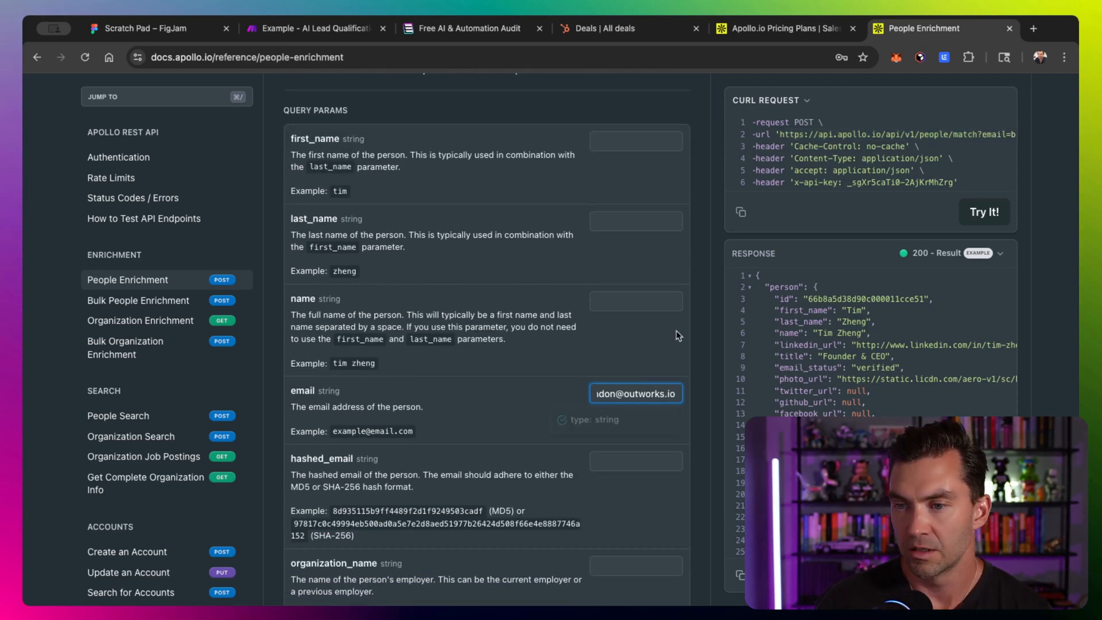
scroll(659, 351, "up", 4)
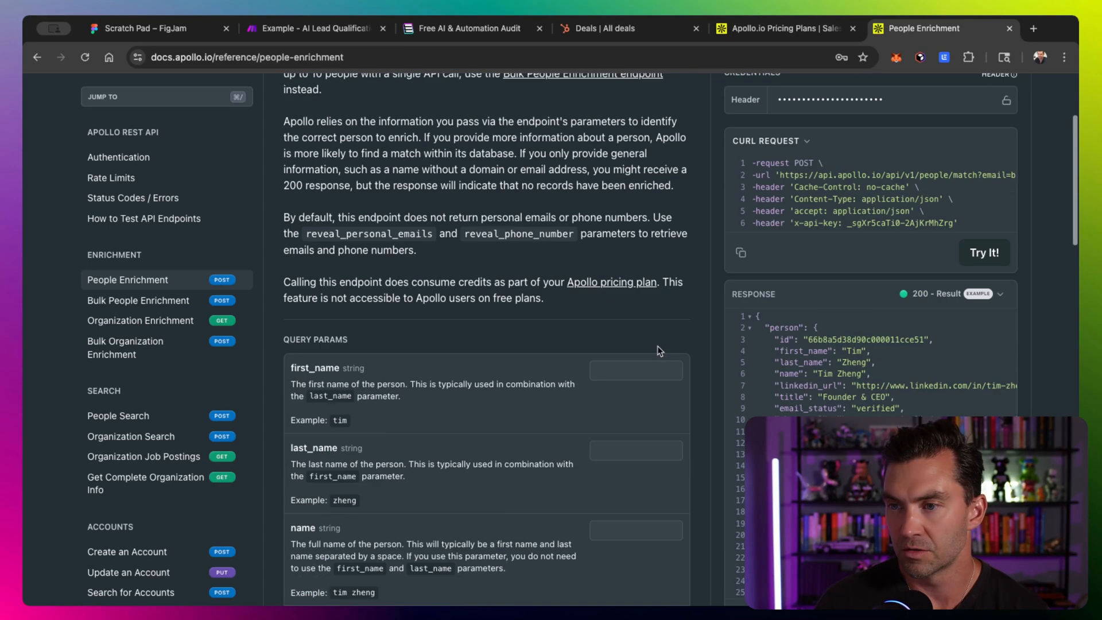
scroll(659, 351, "up", 1)
left_click(984, 280)
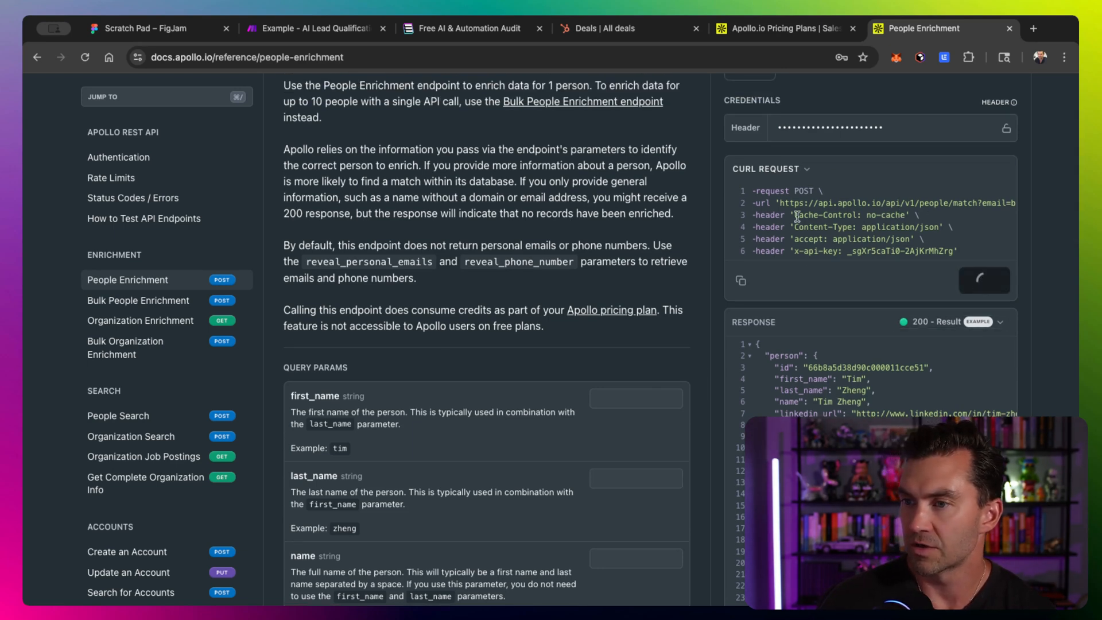
scroll(882, 210, "right", 5)
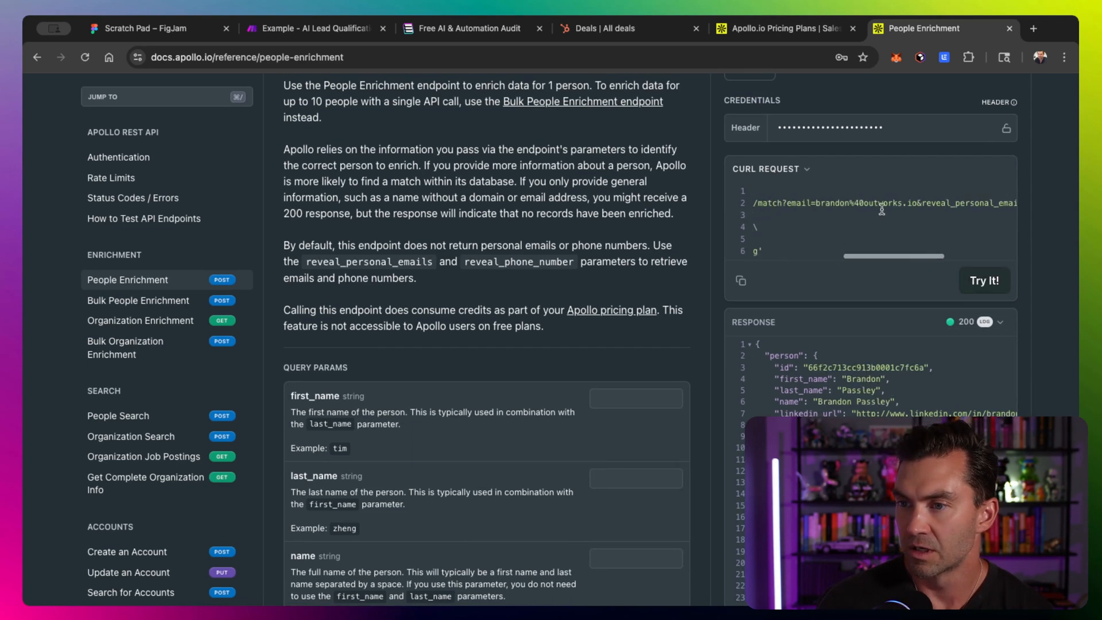
scroll(882, 210, "left", 5)
scroll(879, 204, "right", 5)
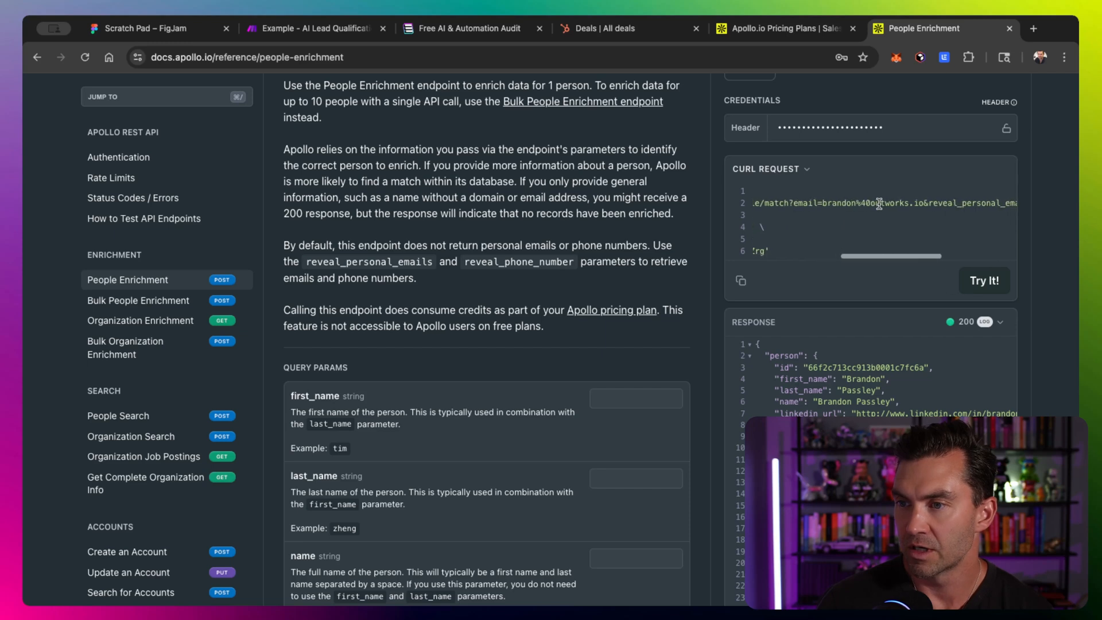
scroll(878, 203, "left", 5)
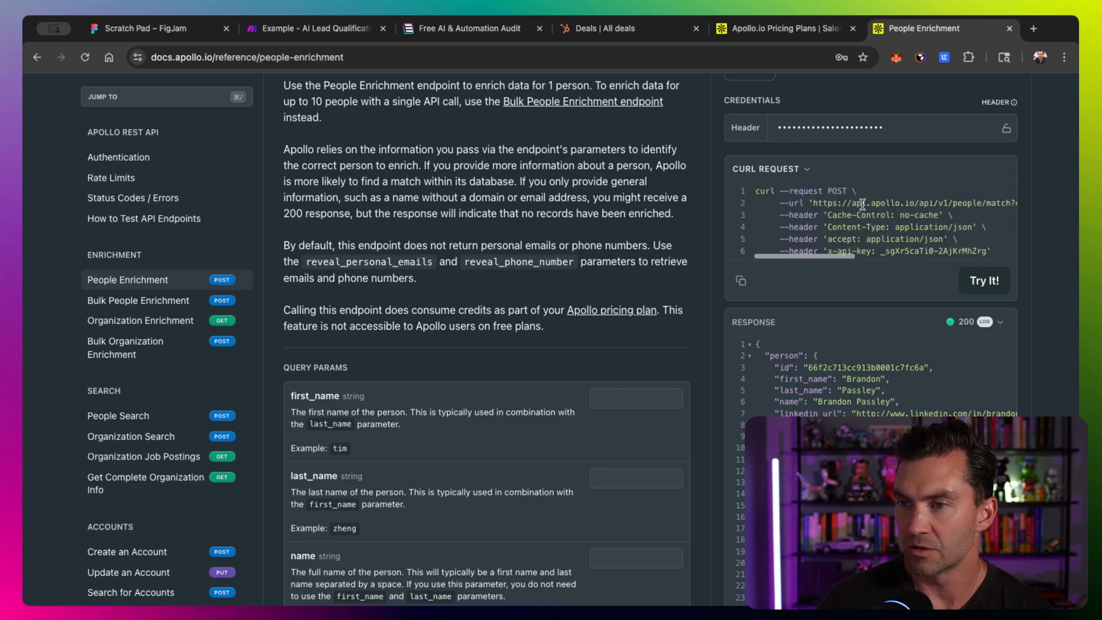
- Fill in the contact's first and last name parameters and run the People Enrichment request again
left_click(598, 397)
type("bn")
type("donb")
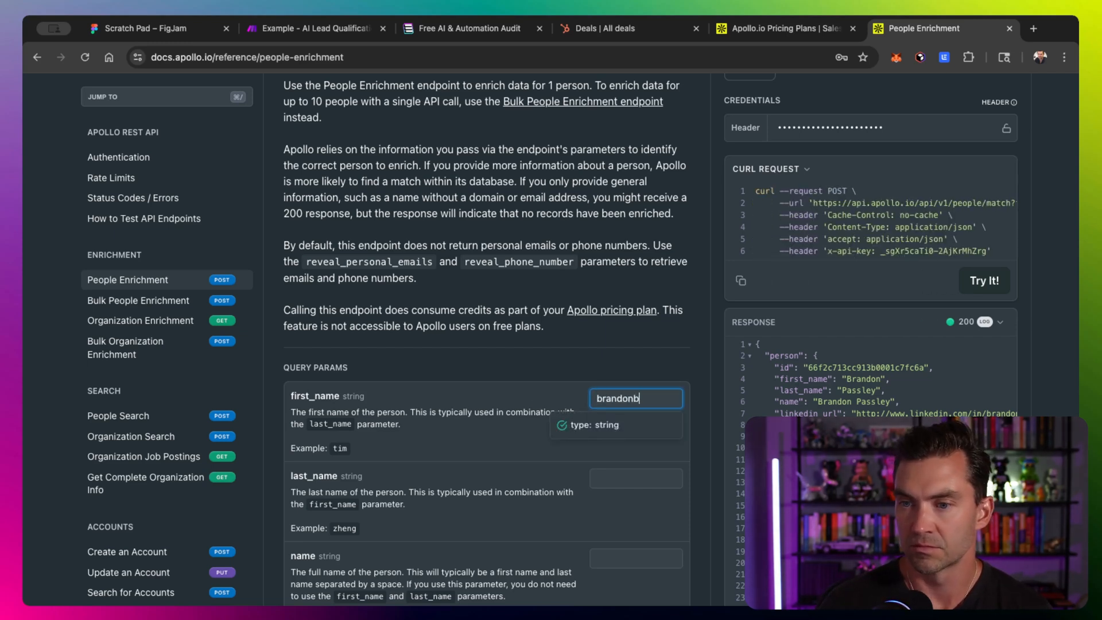
key("BackSpace")
left_click(625, 476)
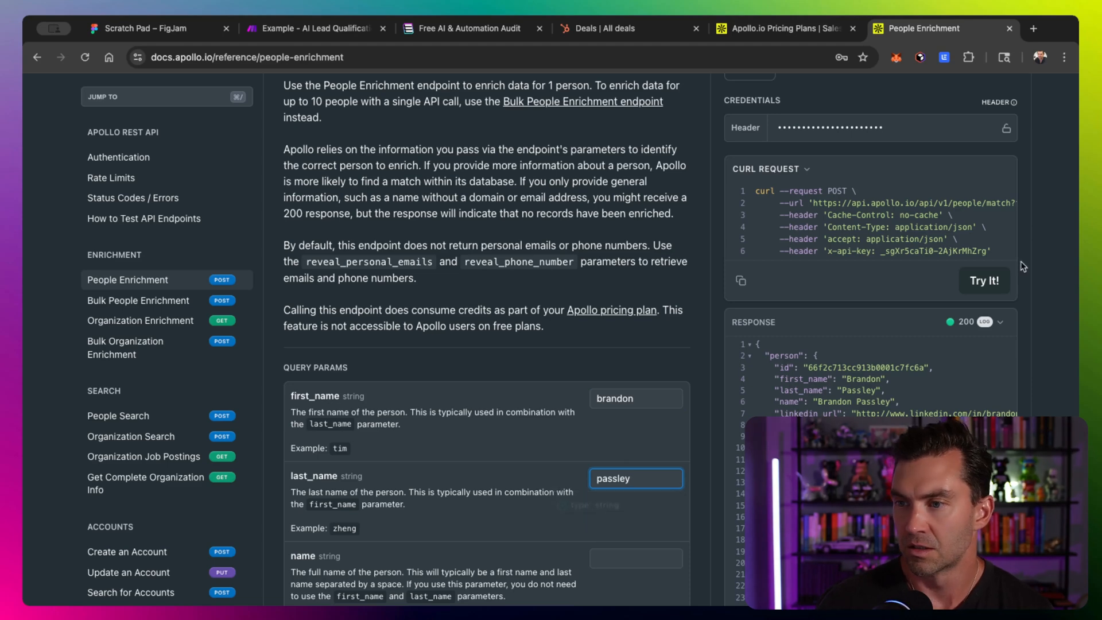
left_click(984, 280)
- Copy the generated request URL from the cURL example and paste it into the Apollo module's URL field
scroll(923, 228, "right", 5)
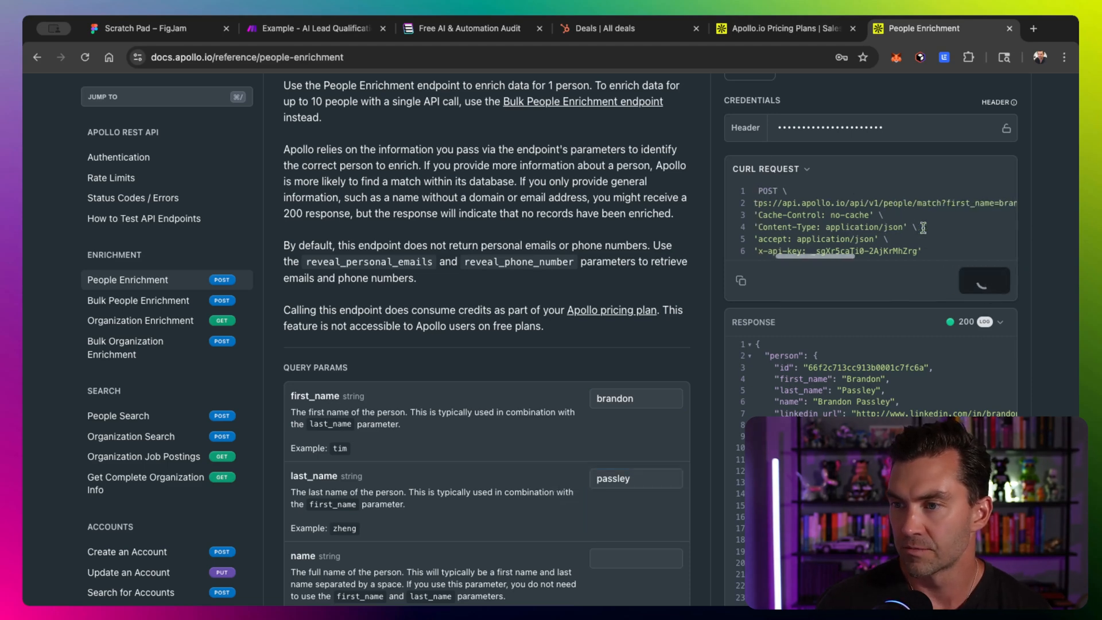
scroll(825, 206, "right", 1)
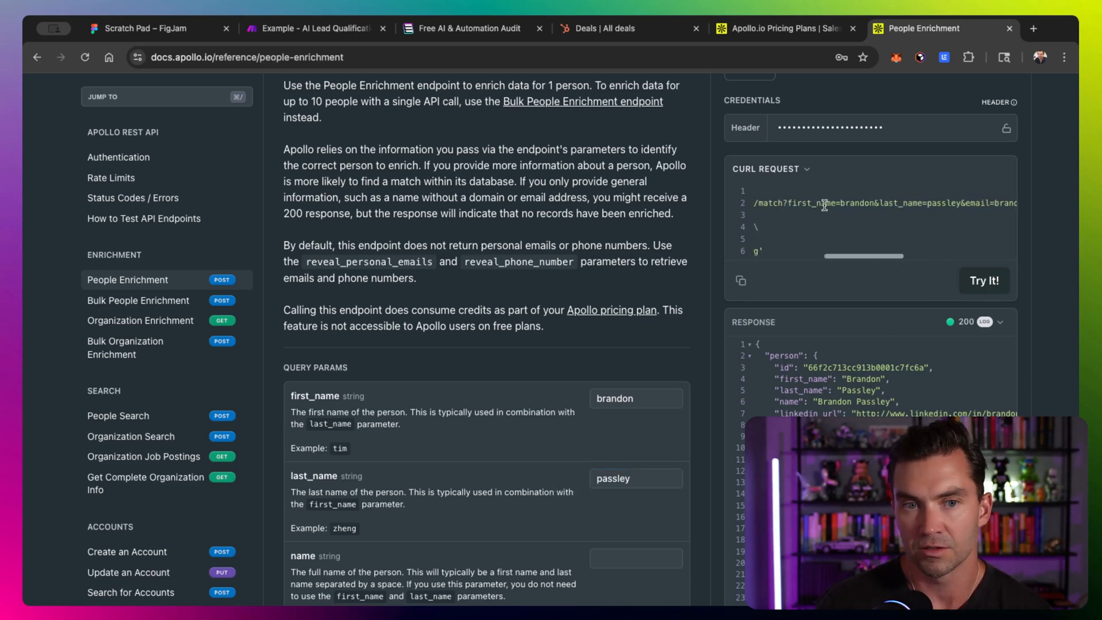
scroll(824, 205, "up", 5)
scroll(591, 245, "right", 5)
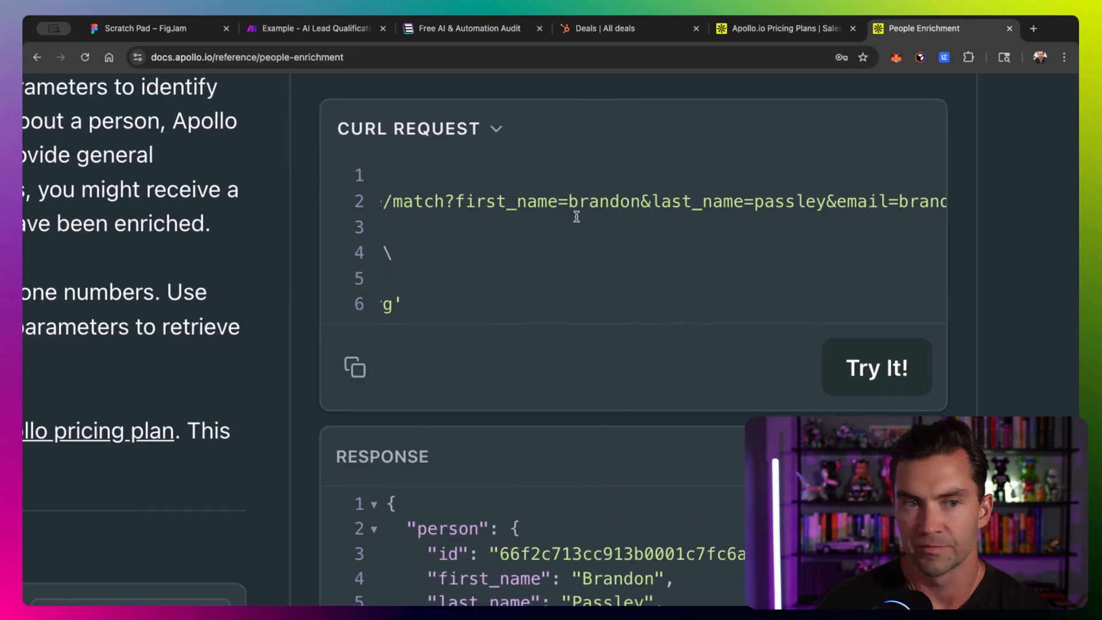
scroll(577, 216, "left", 5)
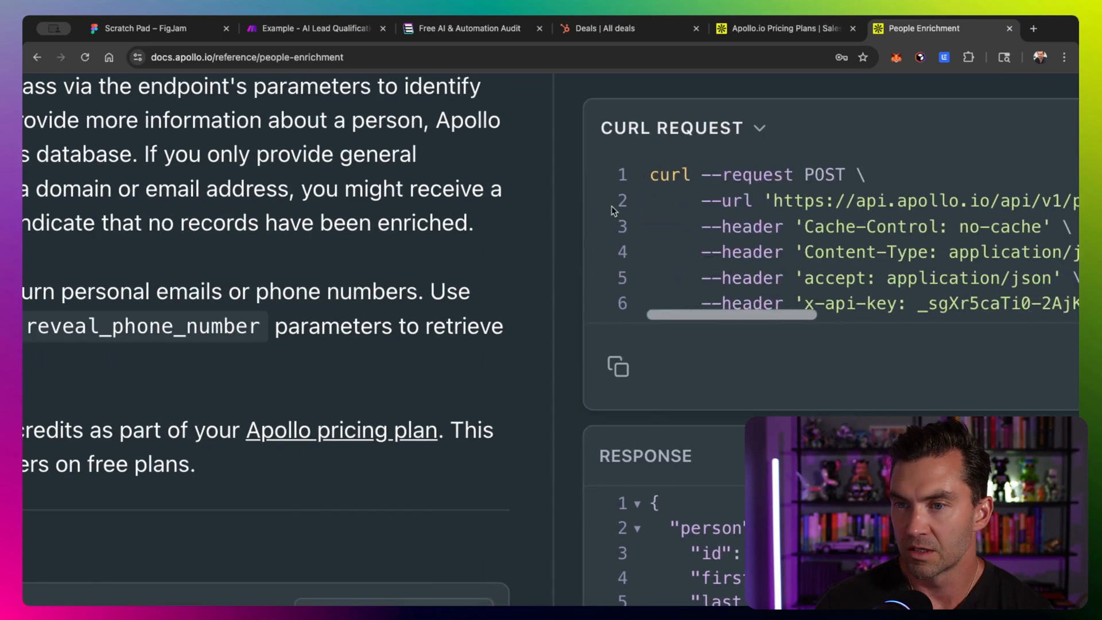
scroll(611, 205, "down", 5)
scroll(830, 207, "right", 10)
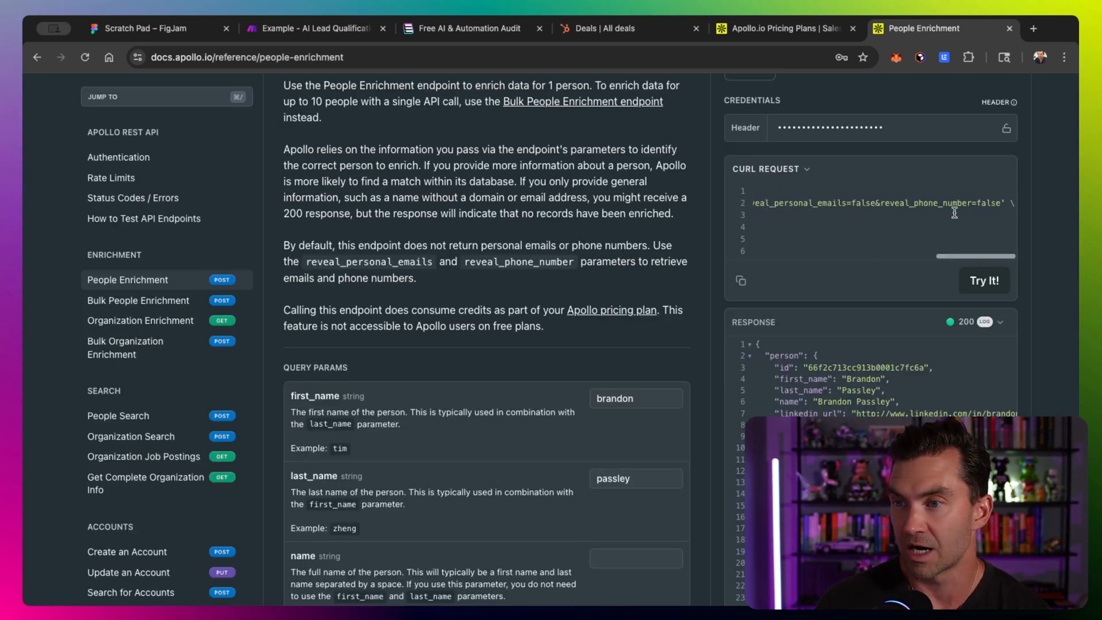
left_click(998, 205, "shift")
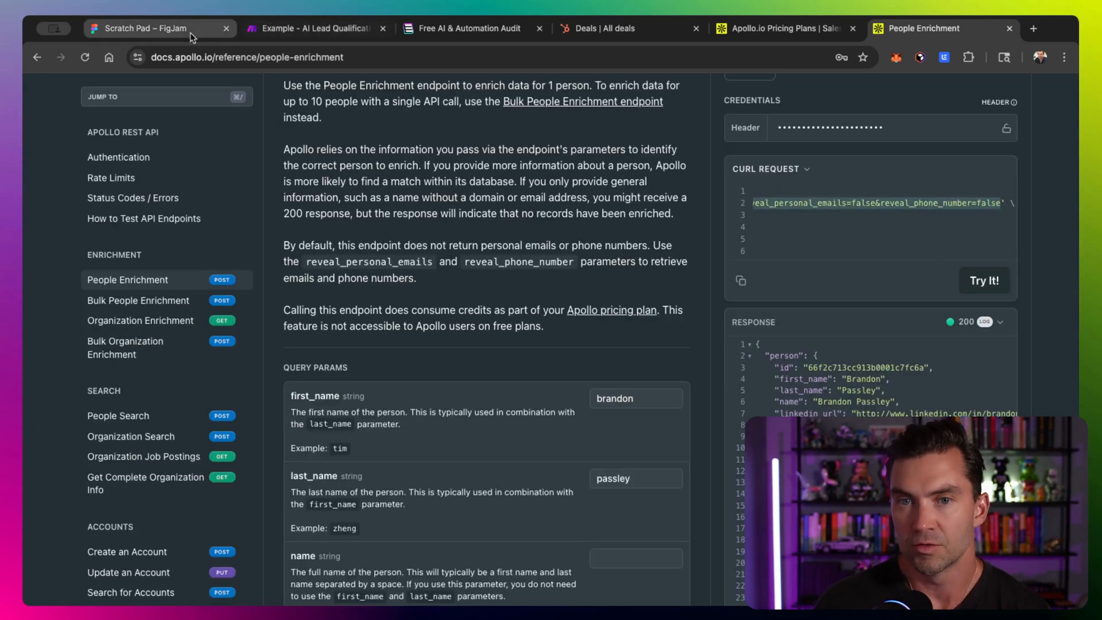
left_click(305, 28)
left_click(366, 242)
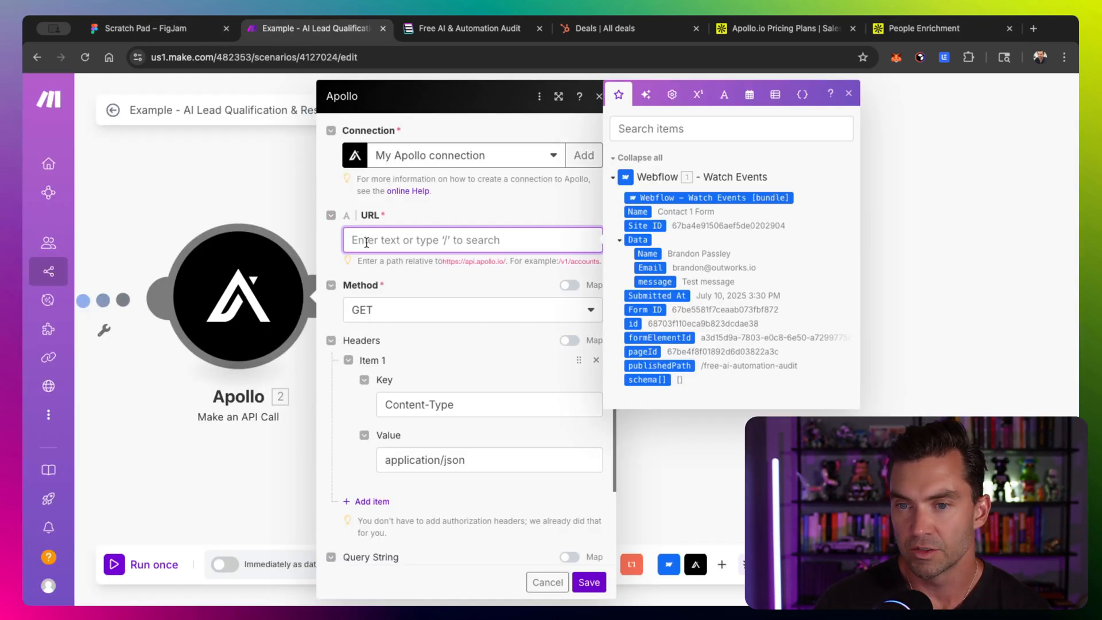
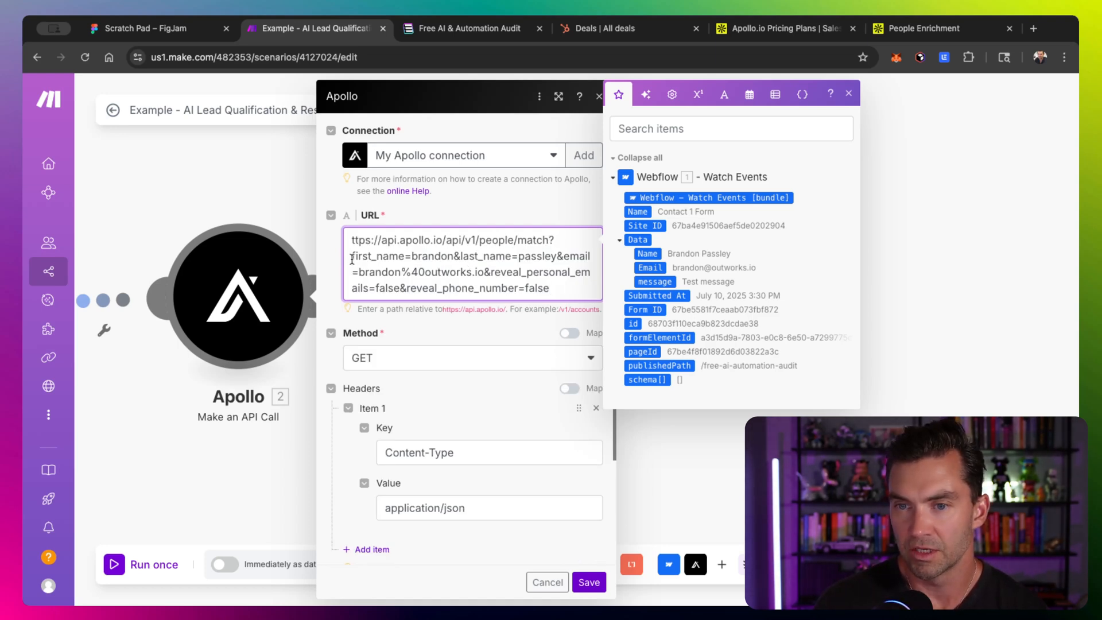
- Examine the query parameters in the Apollo module's URL and the module's Query String section
left_click_drag(352, 256, 539, 307)
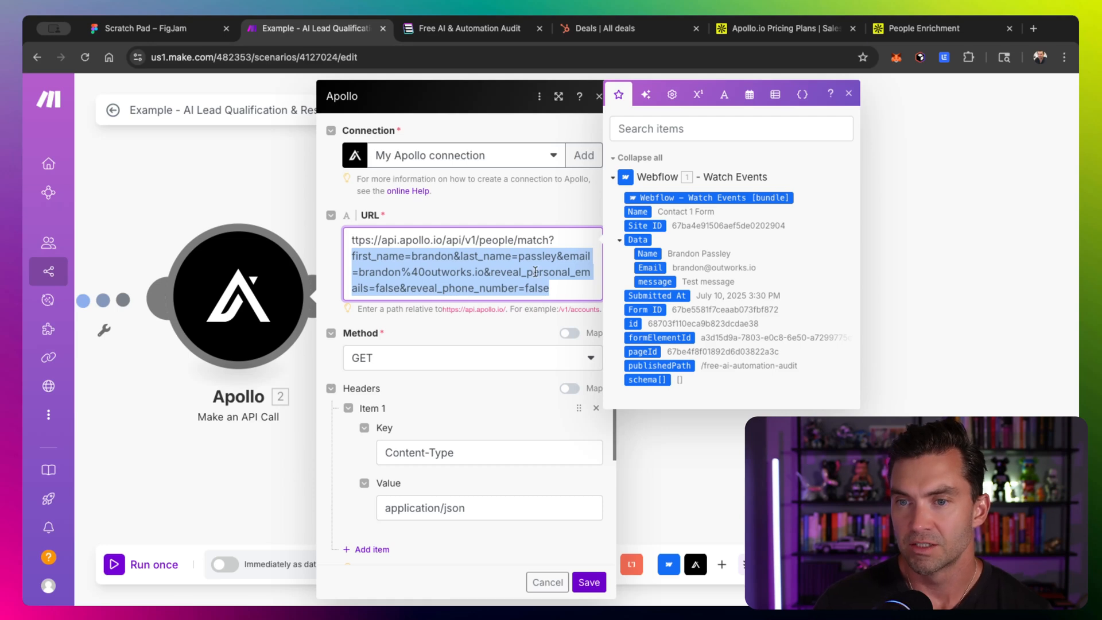
scroll(475, 265, "down", 5)
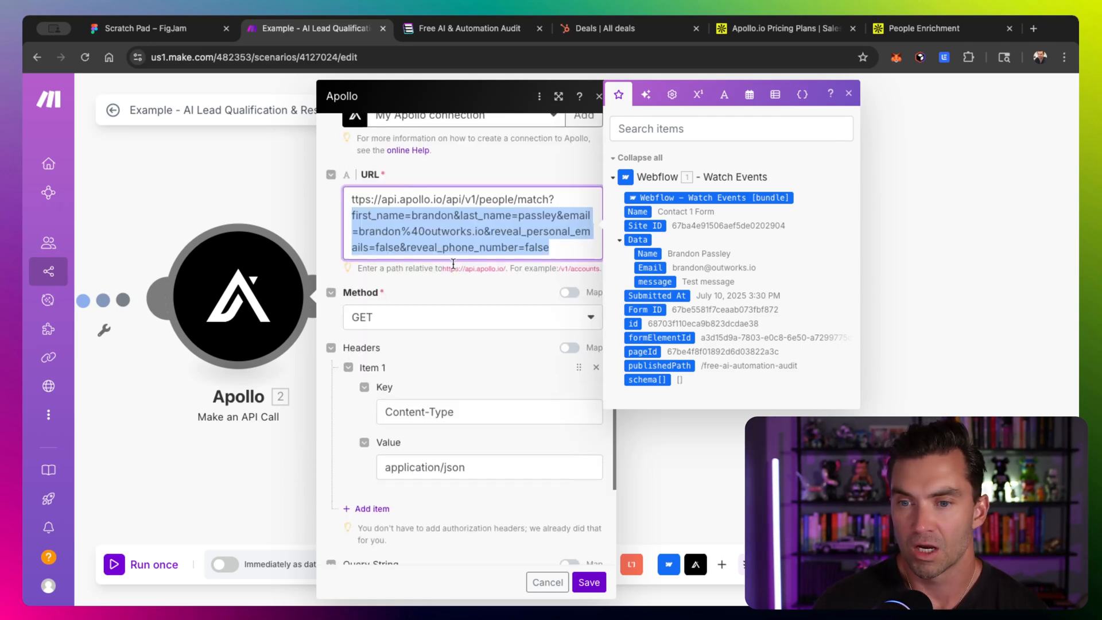
scroll(398, 481, "down", 1)
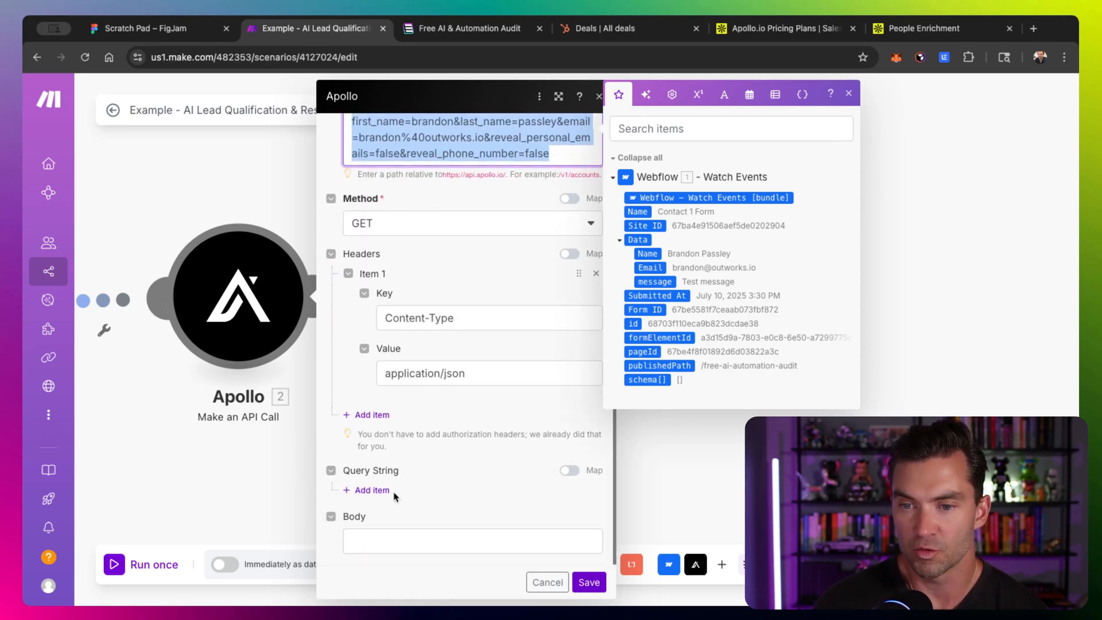
scroll(378, 496, "up", 3)
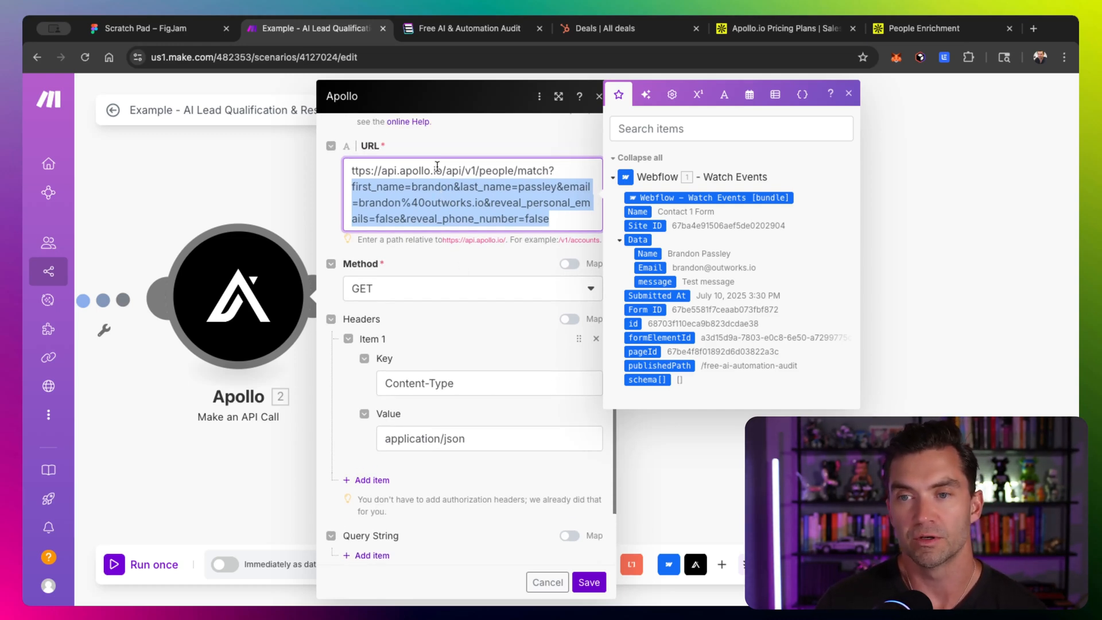
scroll(425, 172, "down", 1)
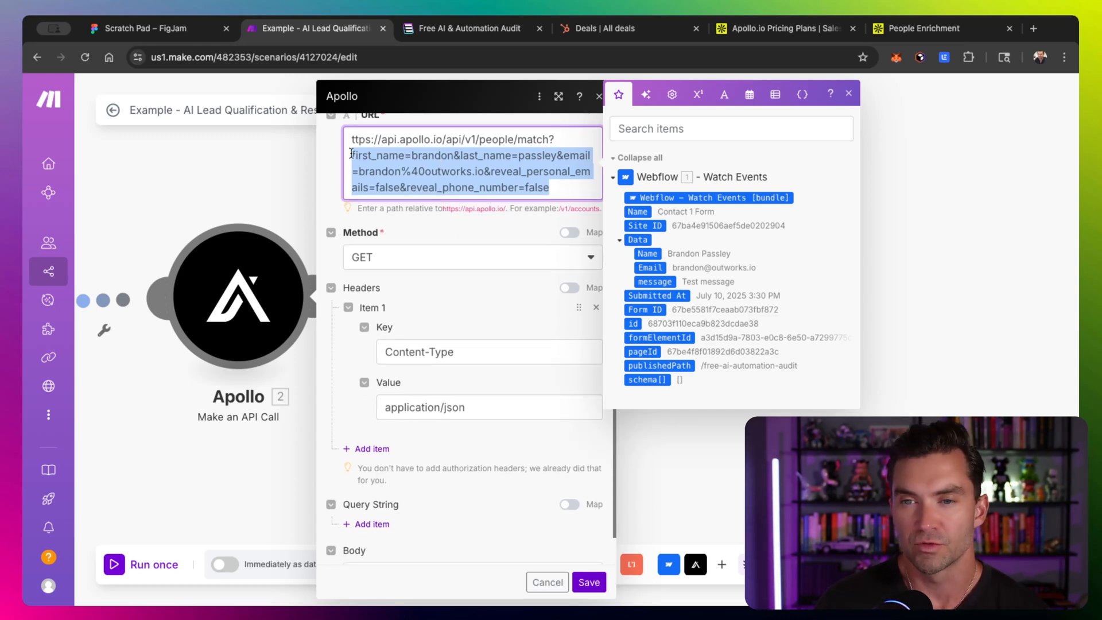
double_click(425, 158)
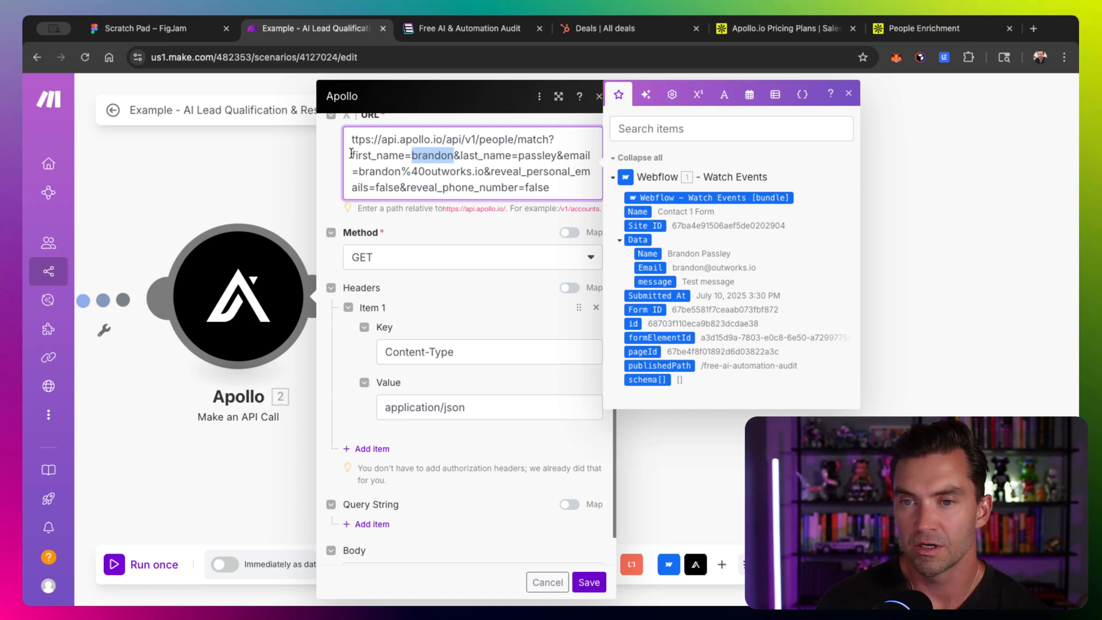
left_click_drag(353, 158, 544, 196)
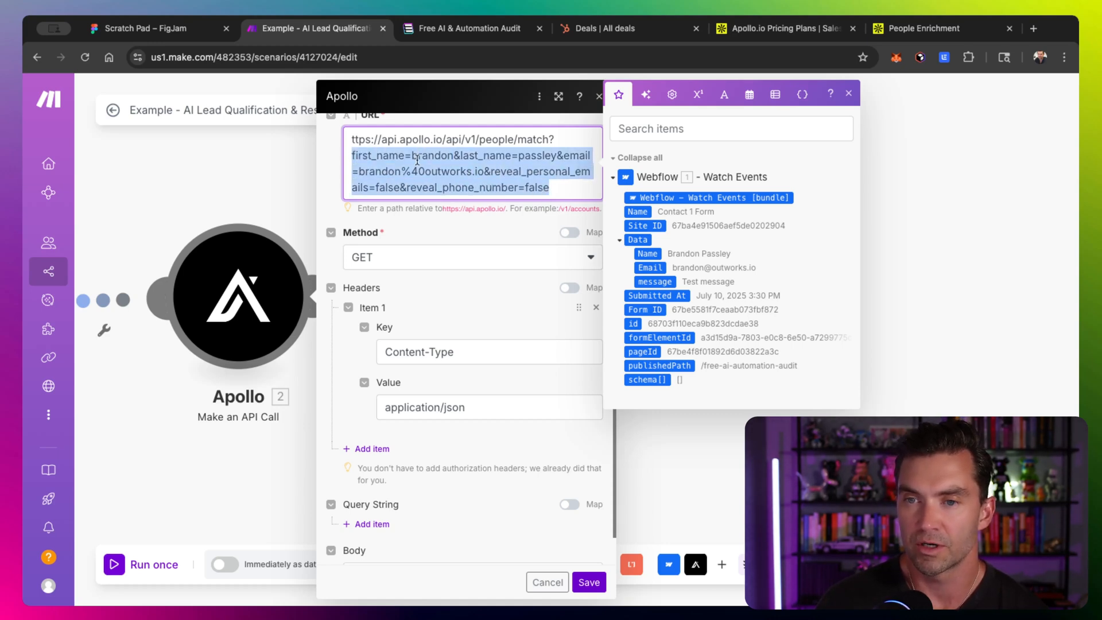
left_click_drag(412, 159, 402, 160)
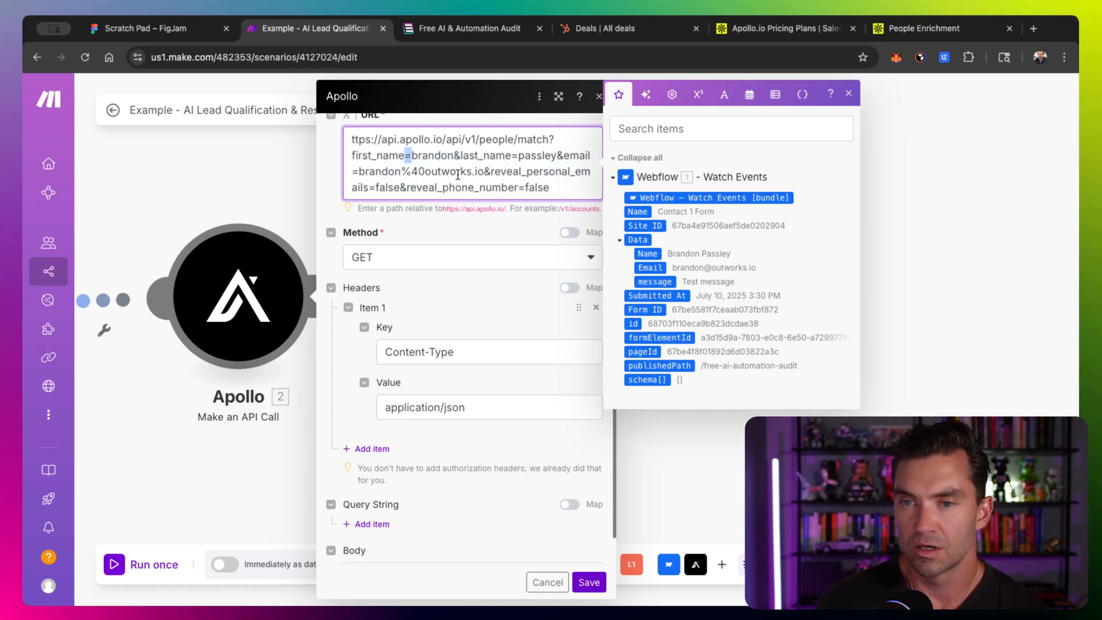
- Add a query string item with key email, mapped to the Webflow trigger's Data Email field
double_click(577, 156)
scroll(373, 494, "down", 1)
left_click(371, 491)
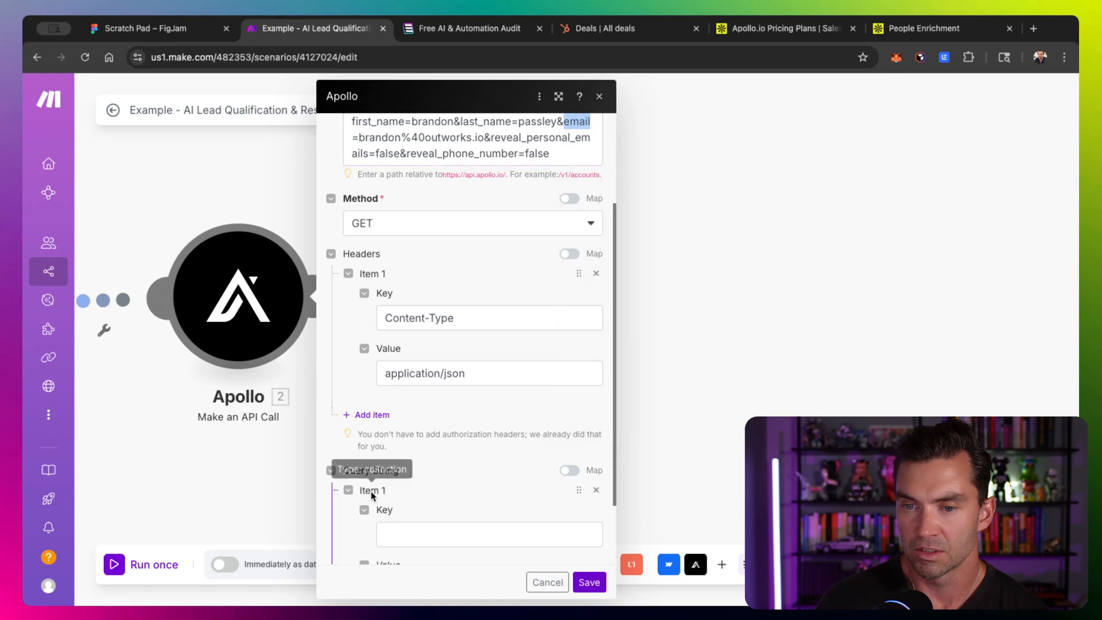
scroll(373, 491, "down", 3)
left_click(406, 401)
type("email")
left_click(419, 458)
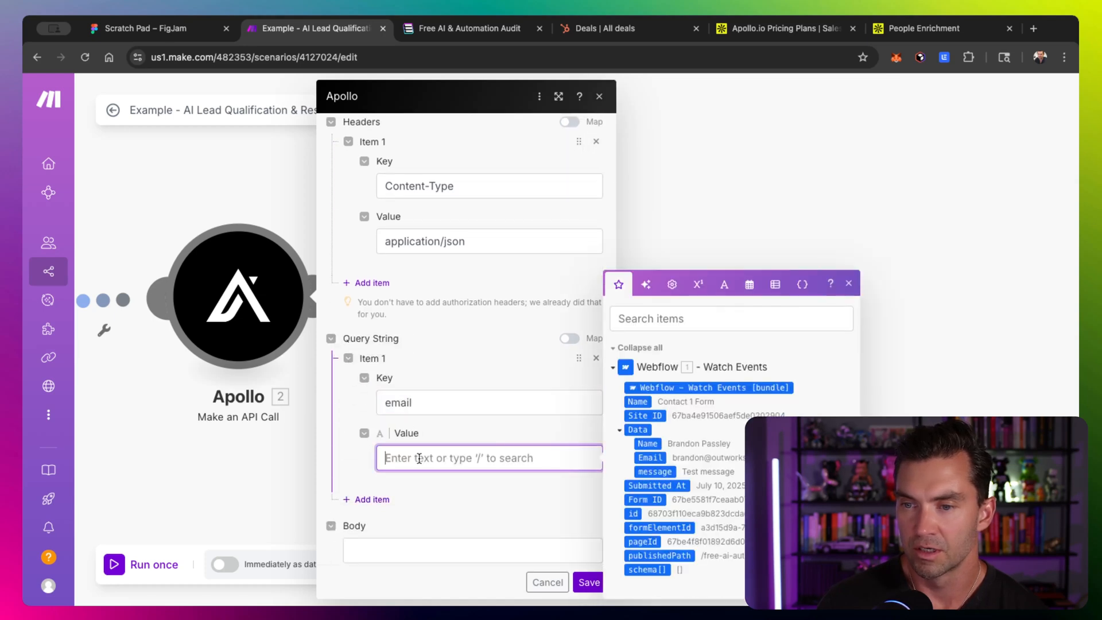
left_click(654, 458)
- Add a second query string item with key name, checking the docs' parameter name, and map it to the Webflow Data Name field
left_click(368, 499)
scroll(368, 502, "down", 3)
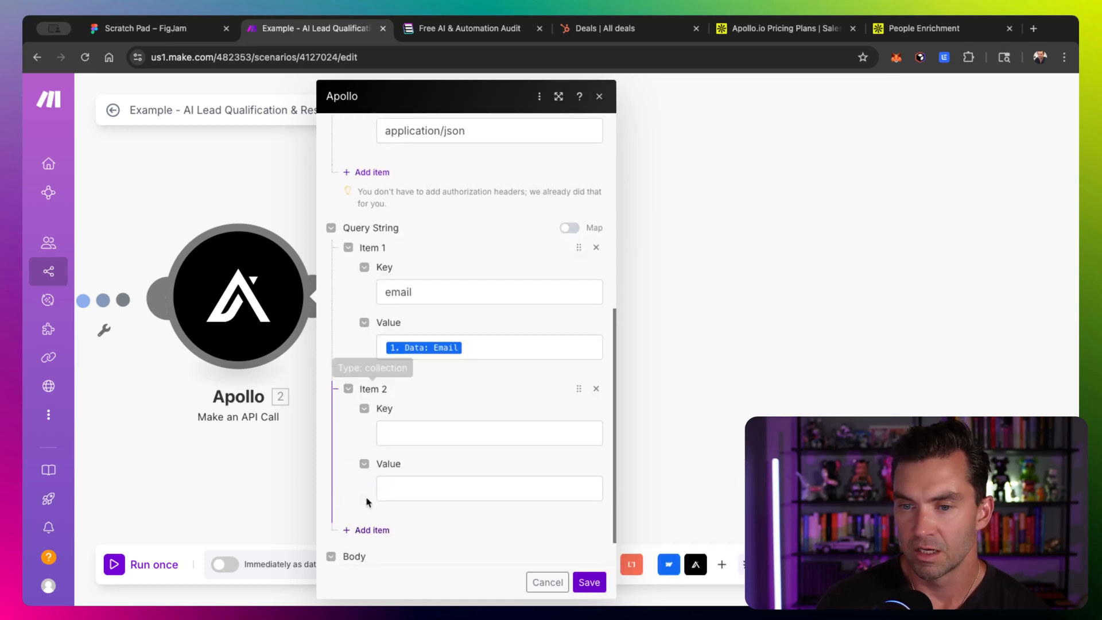
scroll(368, 502, "down", 1)
left_click(404, 400)
scroll(403, 401, "up", 7)
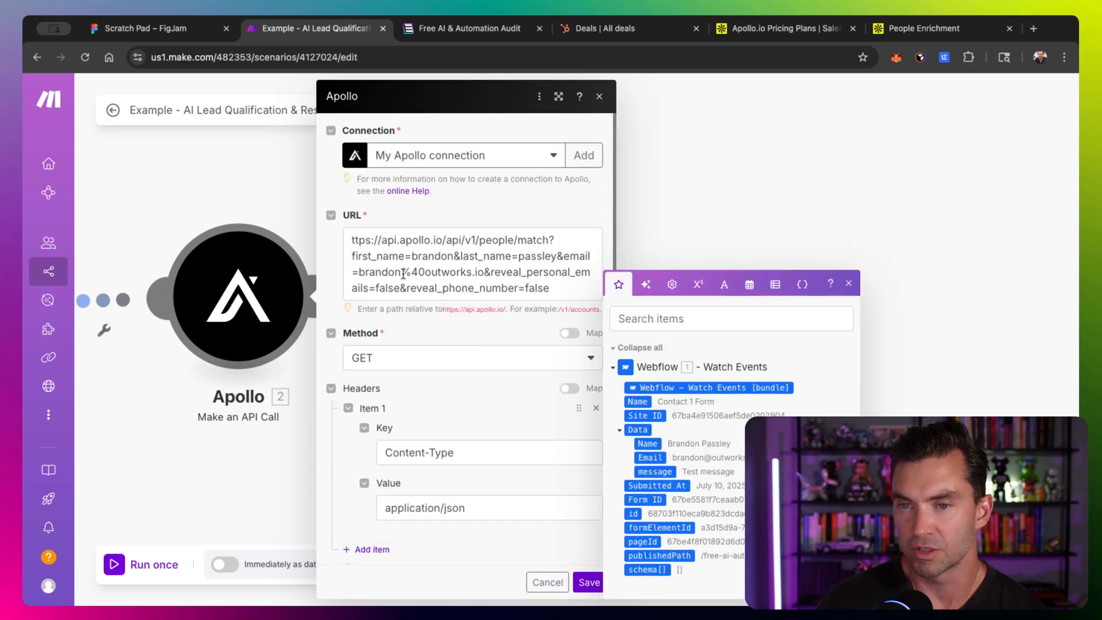
left_click(924, 28)
left_click(787, 403)
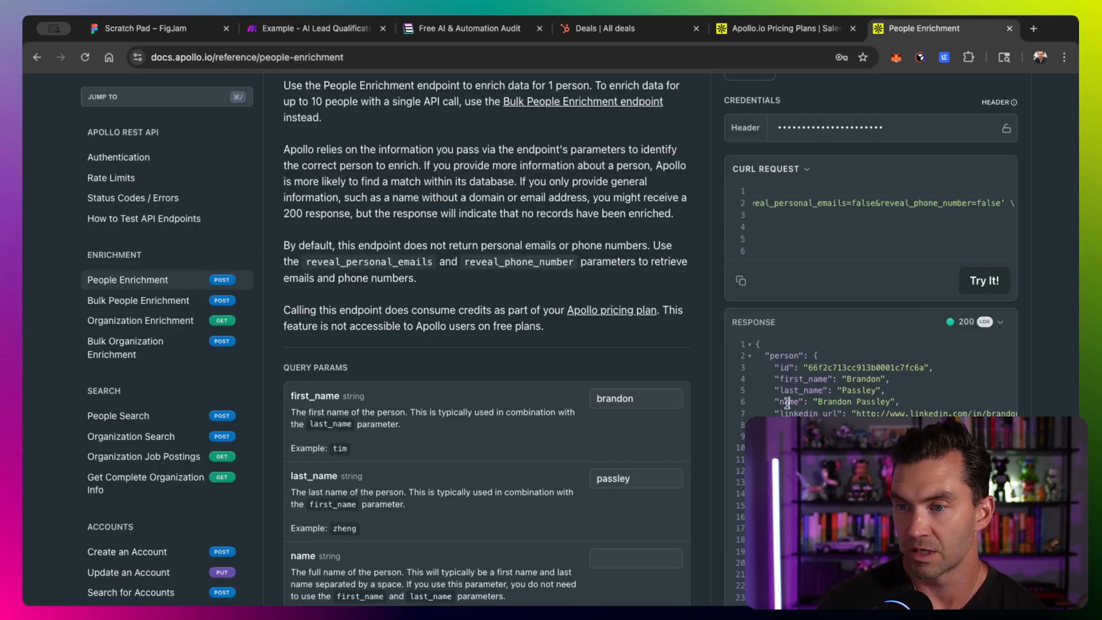
scroll(405, 501, "down", 3)
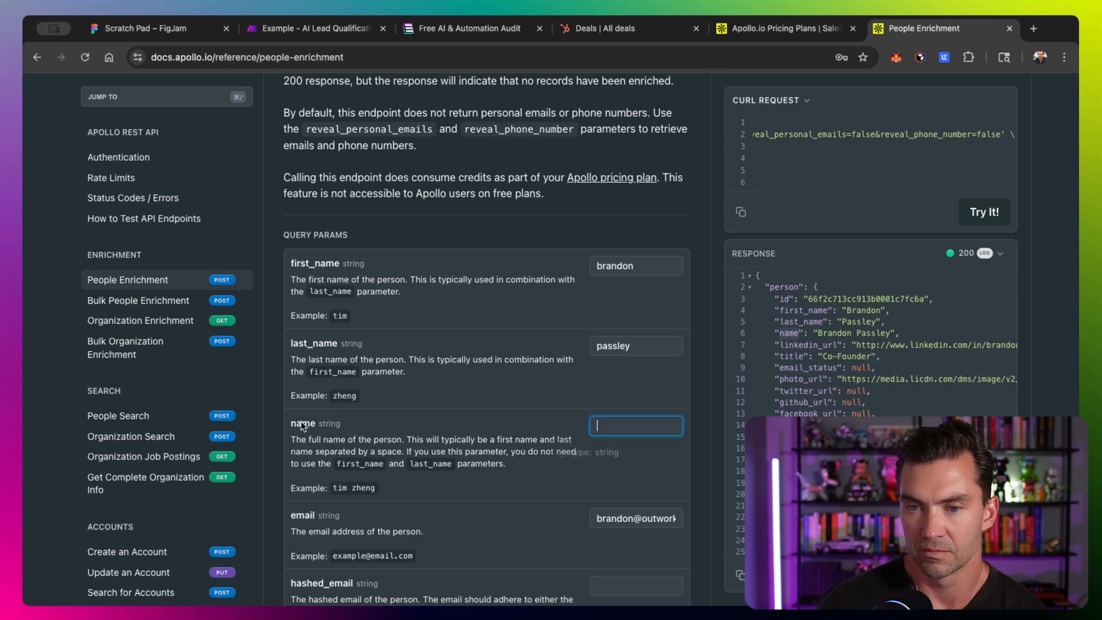
double_click(302, 423)
left_click(339, 28)
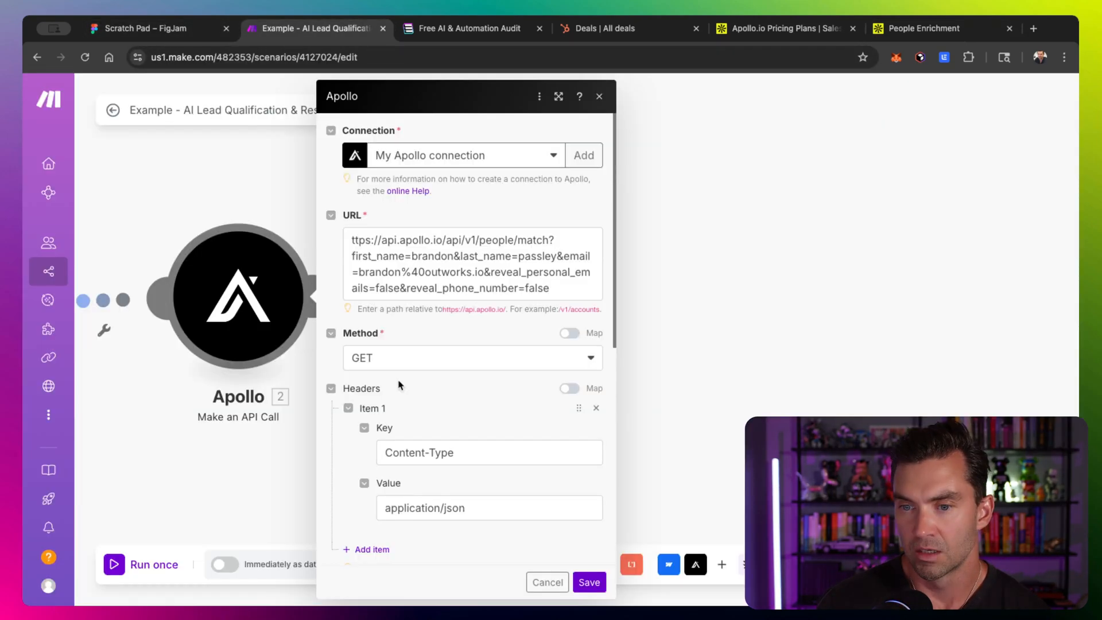
scroll(399, 364, "down", 6)
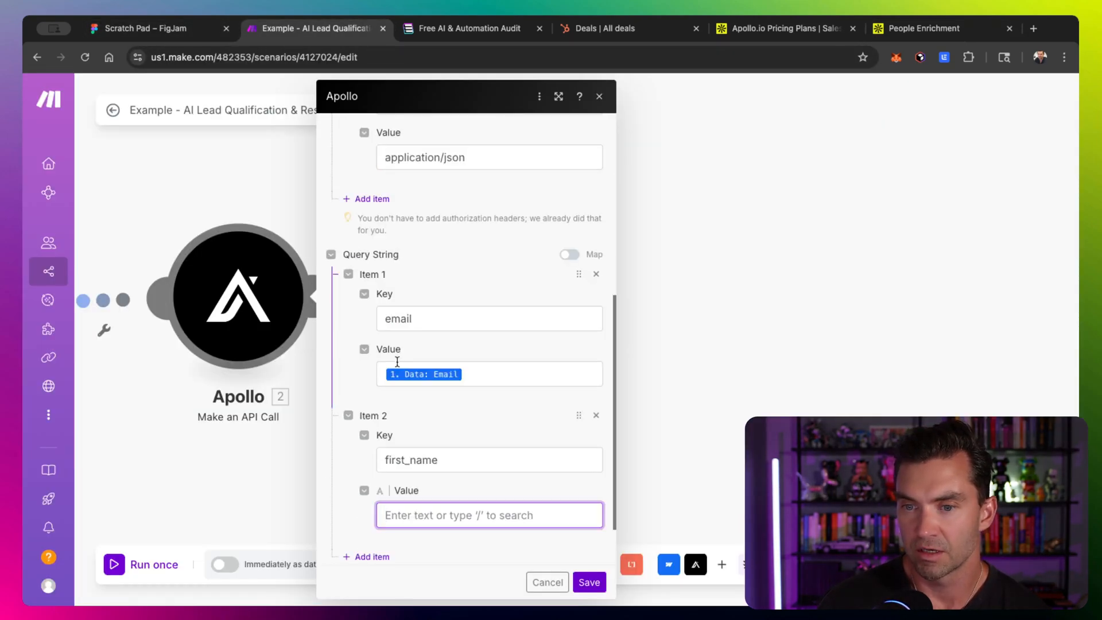
scroll(412, 465, "down", 1)
left_click(453, 454)
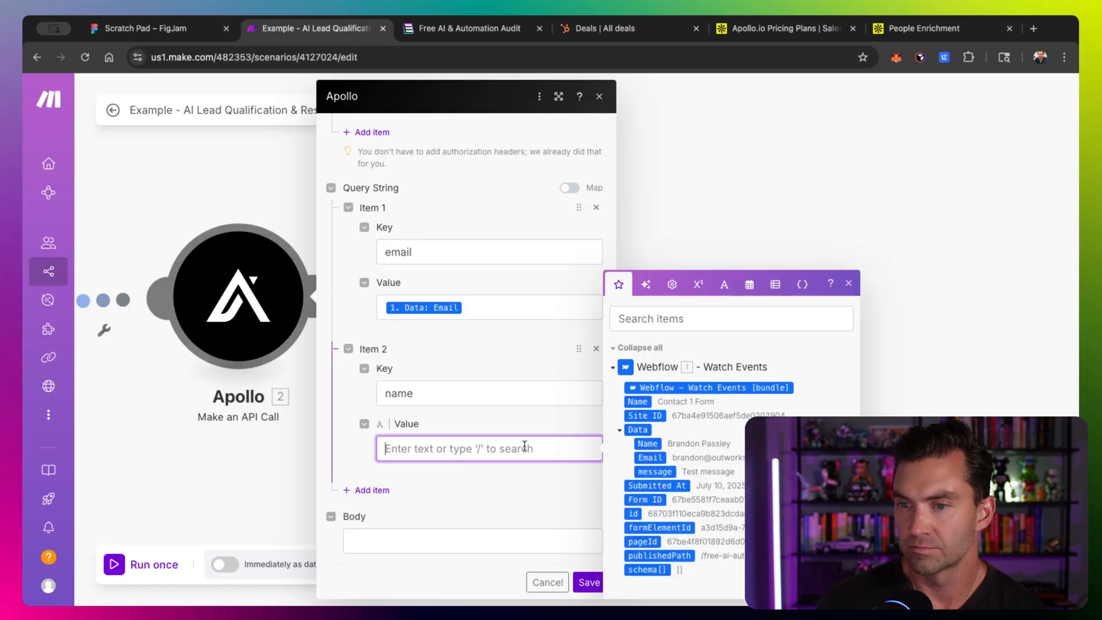
left_click(647, 443)
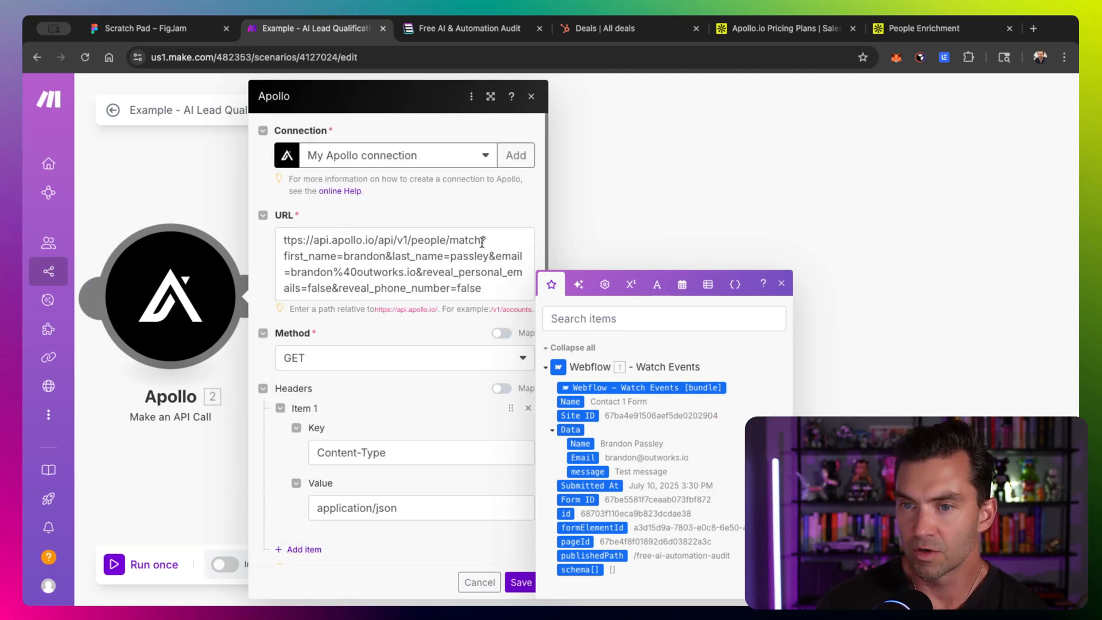
- Trim the URL to the relative path api/v1/people/match, removing the query parameters and base domain
left_click_drag(482, 242, 506, 286)
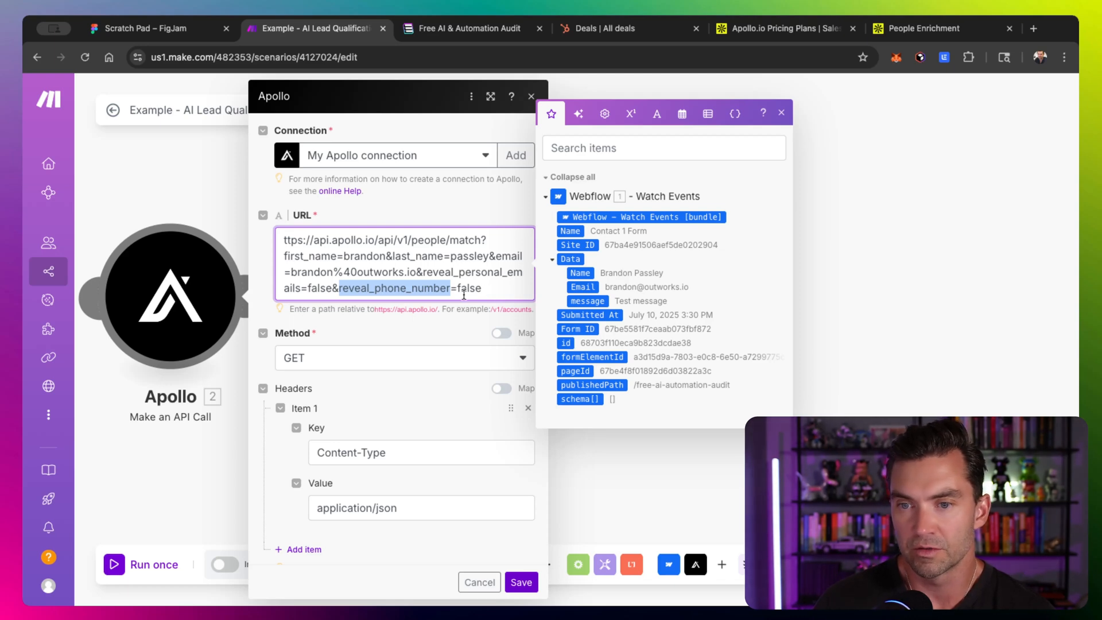
left_click_drag(510, 288, 483, 239)
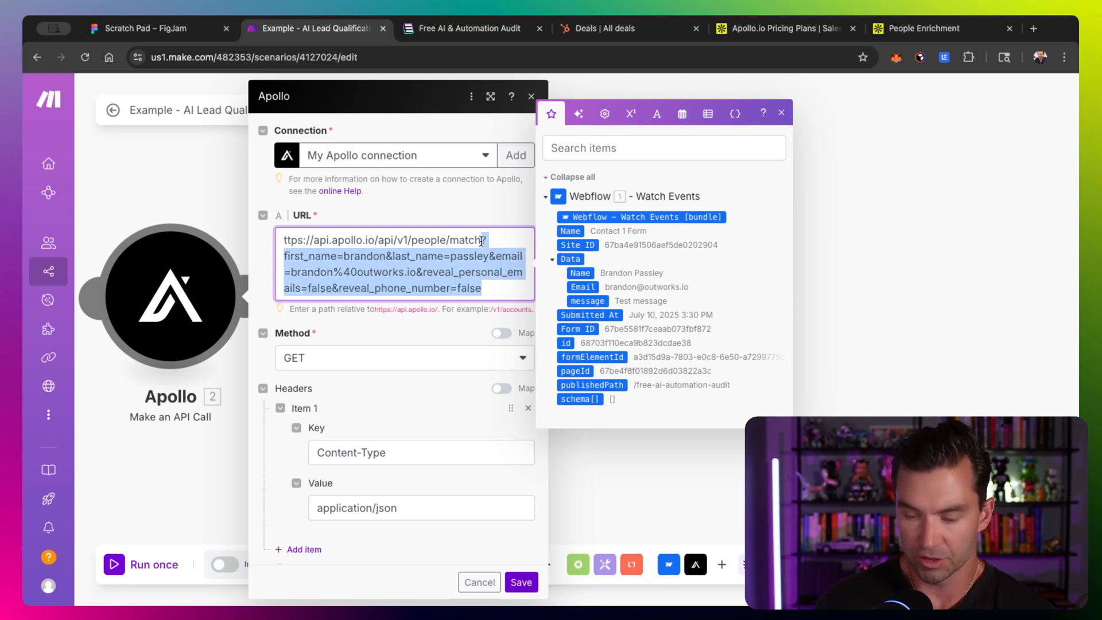
key("BackSpace")
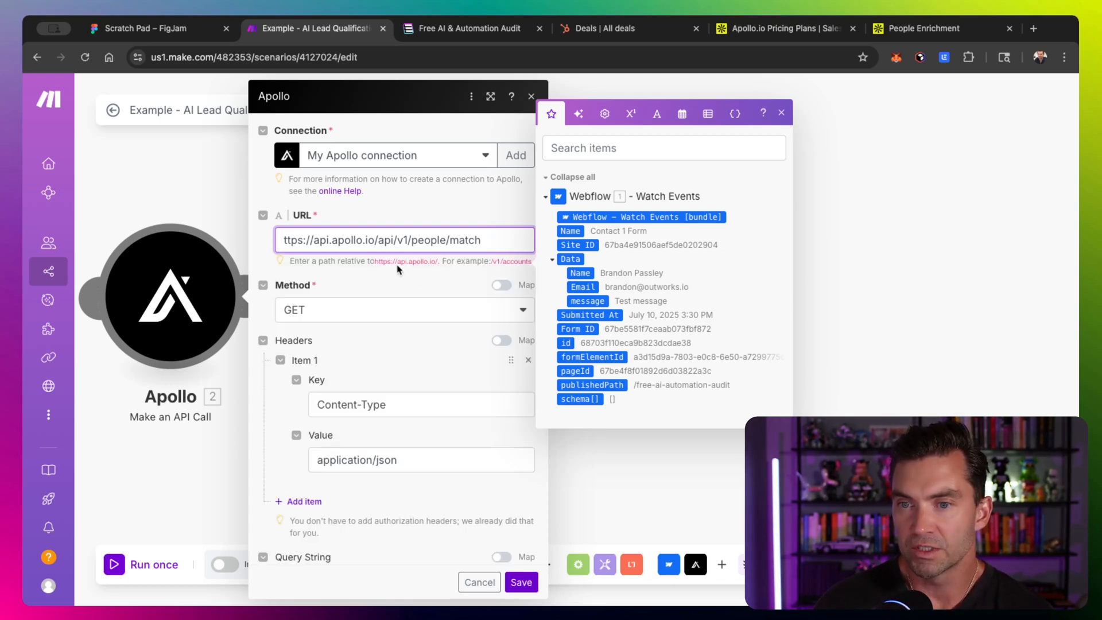
double_click(372, 261)
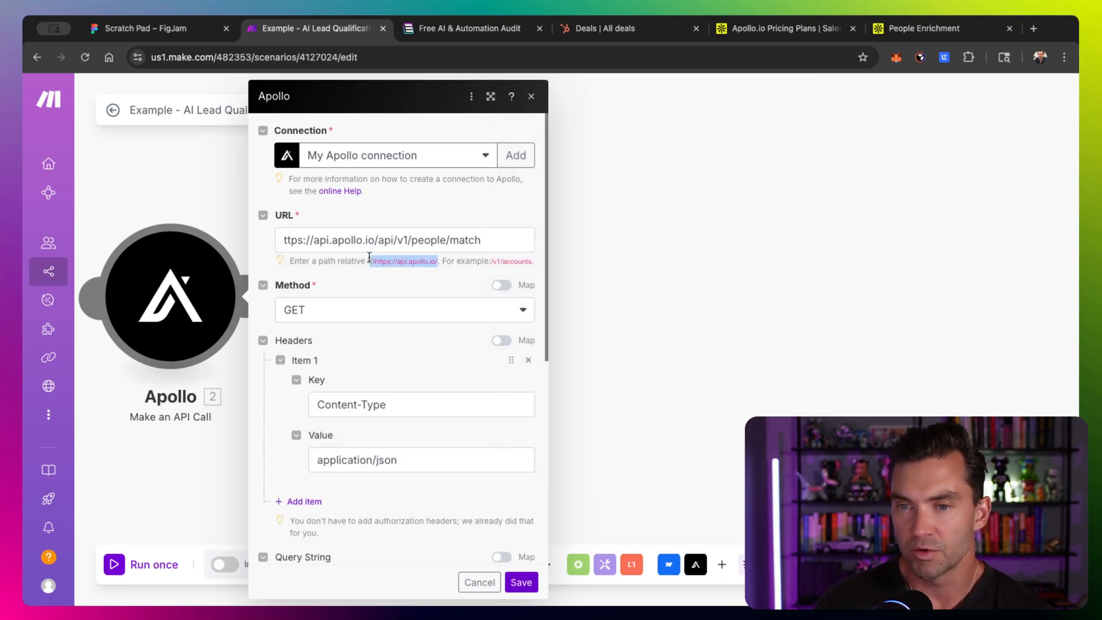
left_click_drag(374, 238, 279, 239)
key("BackSpace")
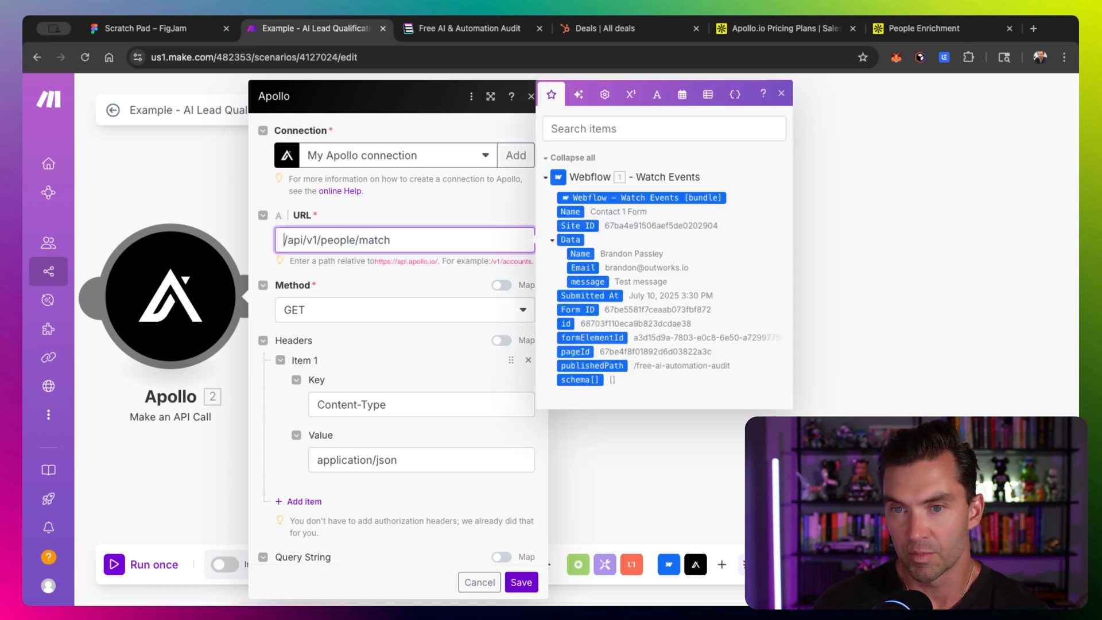
key("Delete")
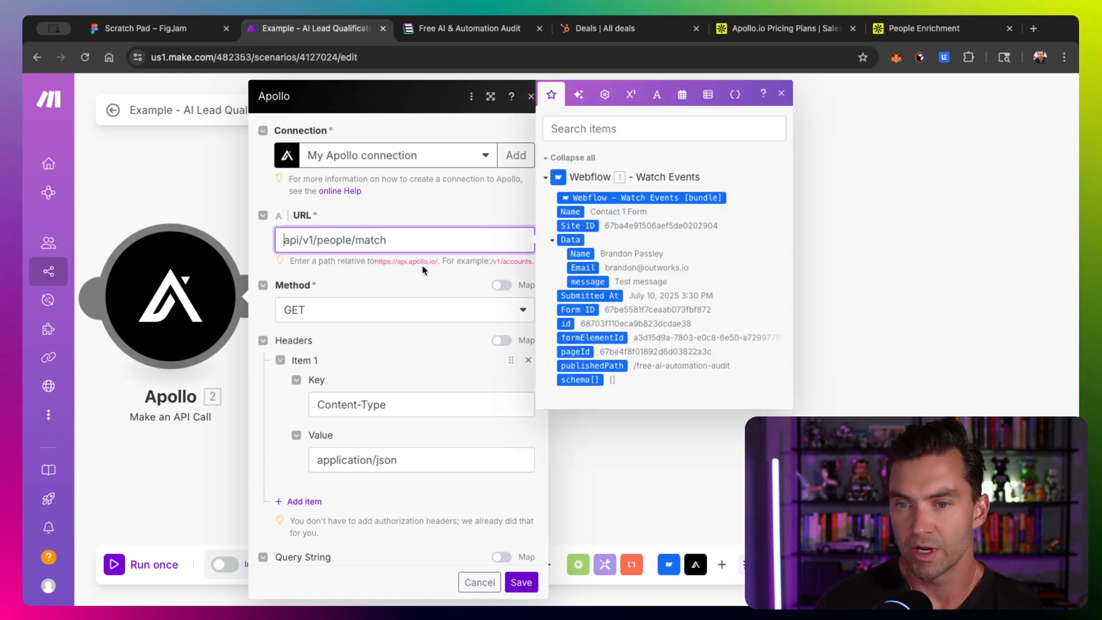
left_click(423, 286)
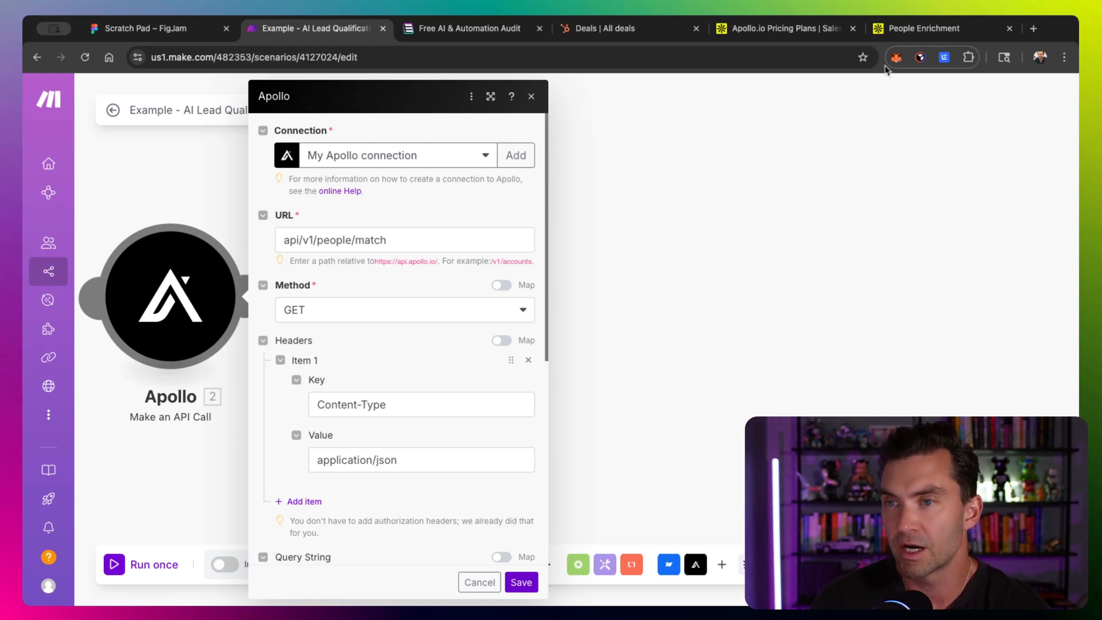
- Review the People Enrichment endpoint in the Apollo docs and open the Organization Enrichment page
left_click(897, 35)
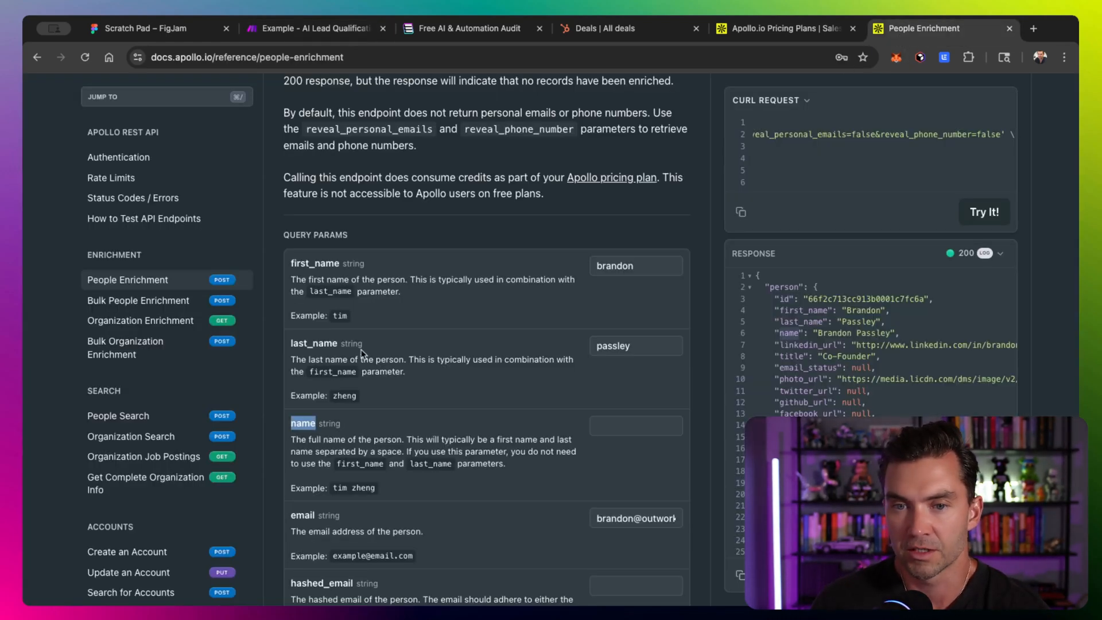
scroll(362, 349, "up", 6)
scroll(344, 298, "down", 2)
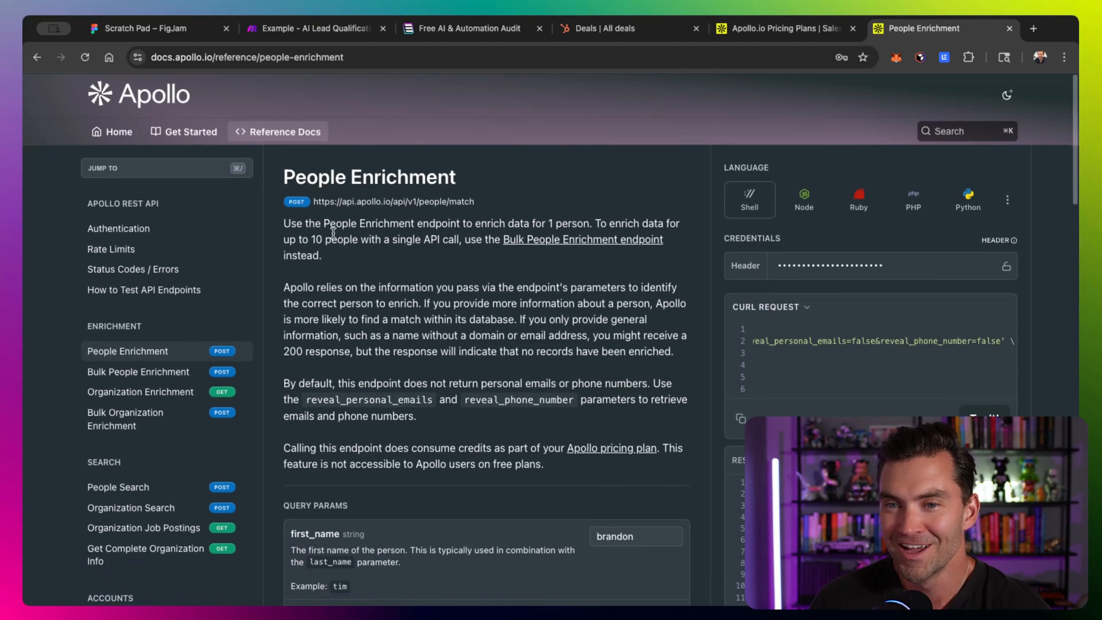
scroll(290, 202, "down", 1)
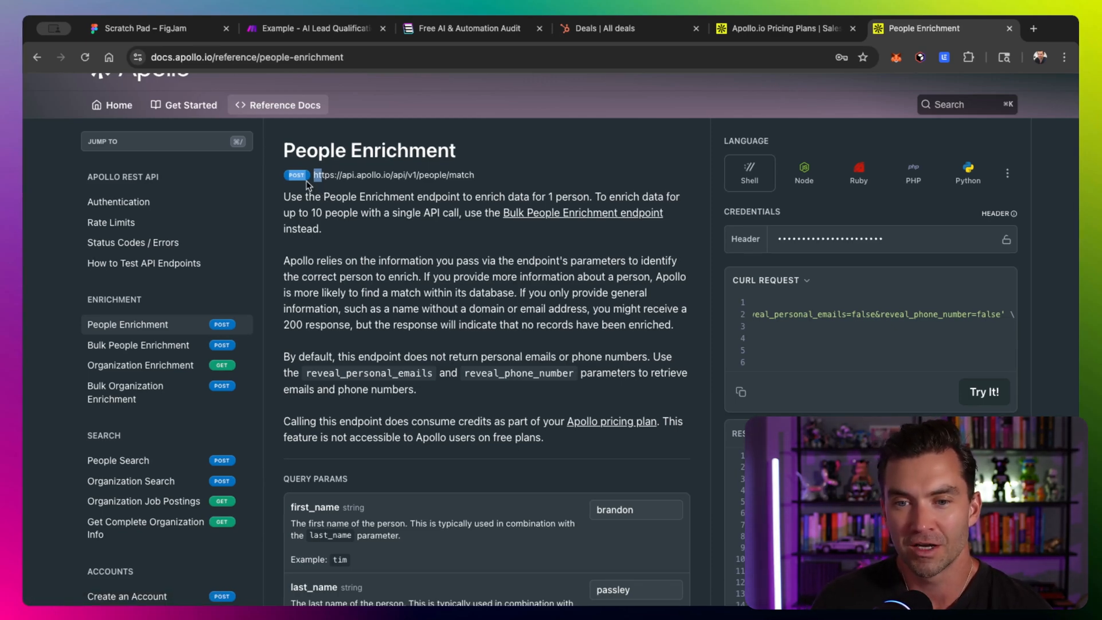
left_click(221, 365)
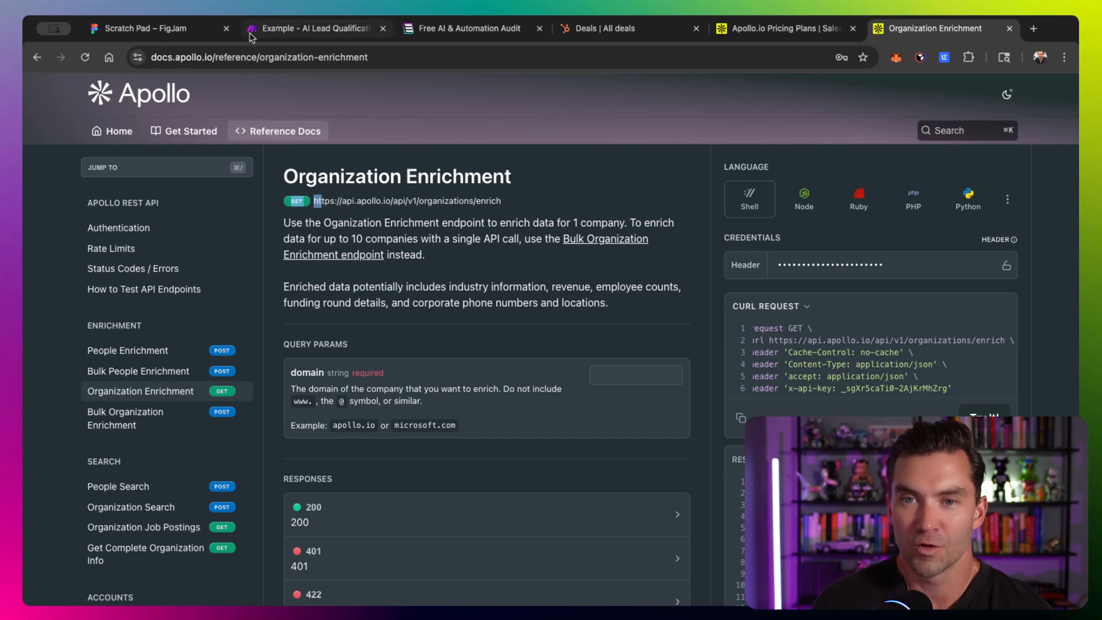
- Save the People Enrichment API call module settings
left_click(313, 28)
scroll(299, 347, "down", 8)
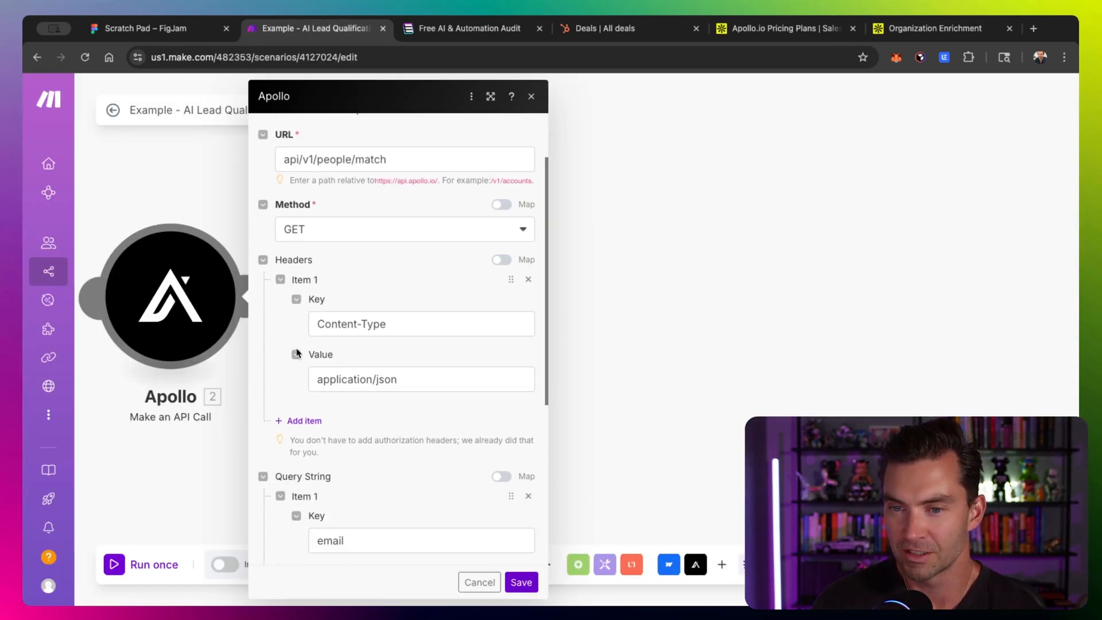
left_click(520, 582)
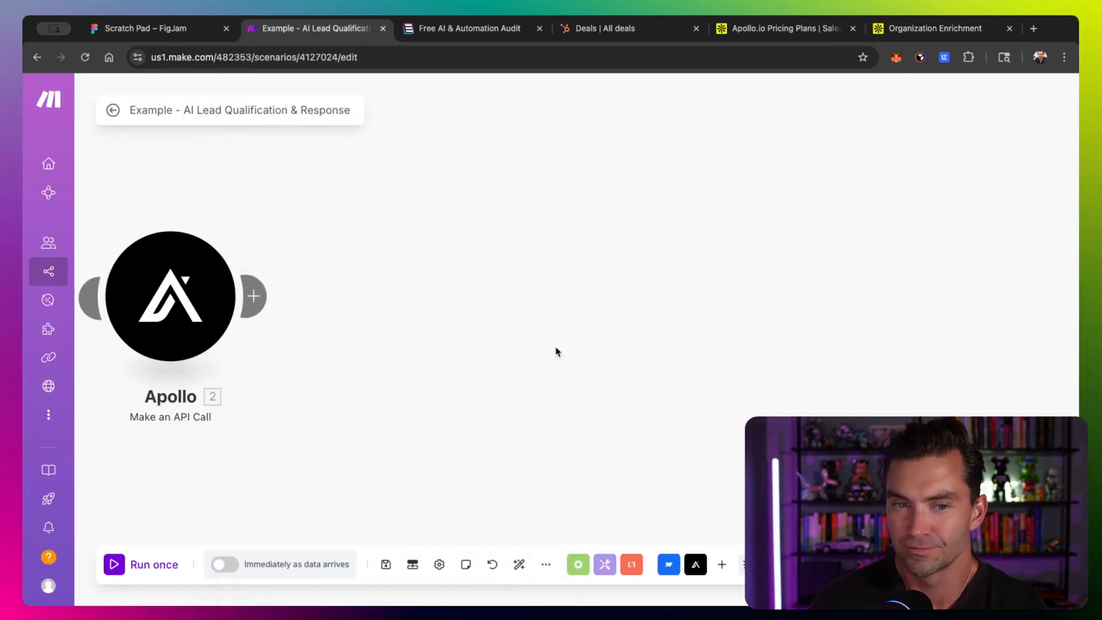
- Add another Apollo Make an API Call module after the People Enrichment module
scroll(413, 271, "left", 3)
scroll(414, 275, "right", 1)
scroll(381, 291, "down", 1)
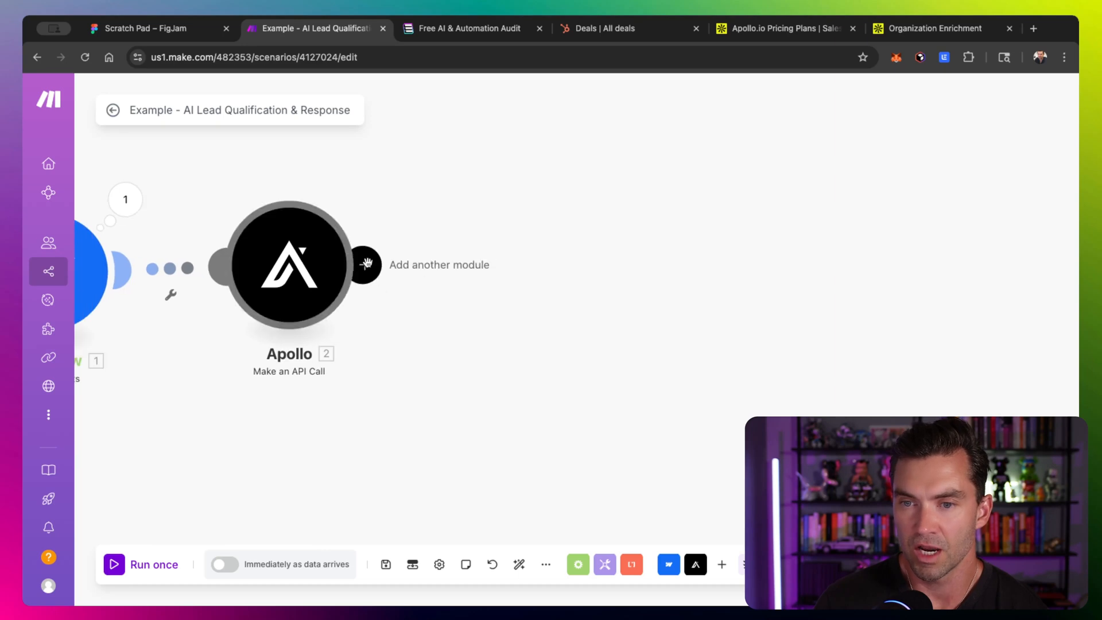
left_click(366, 265)
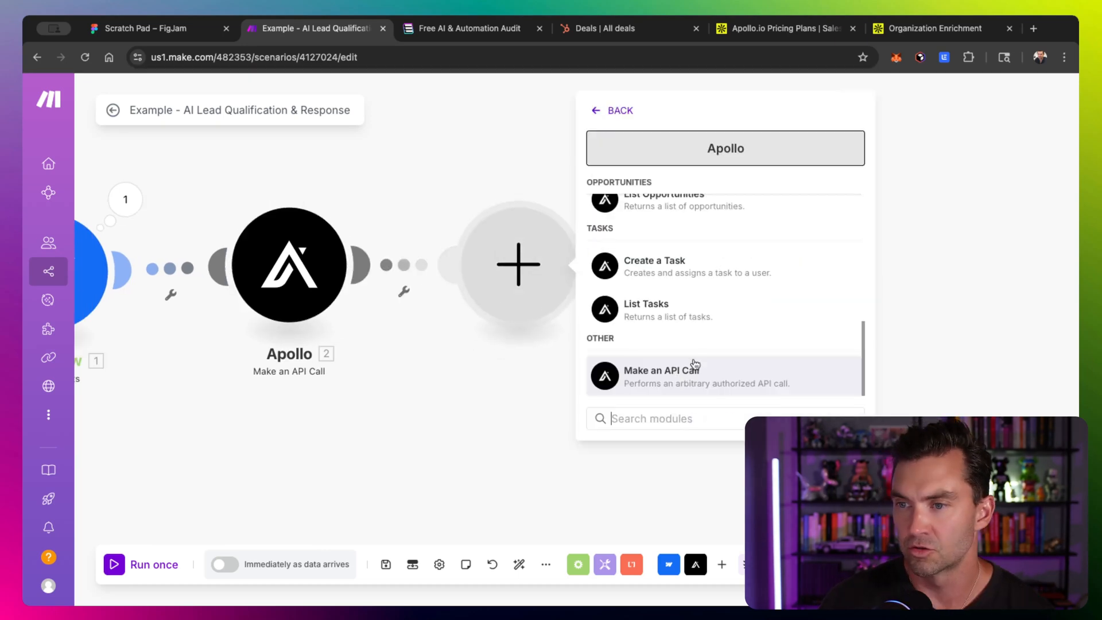
left_click(660, 370)
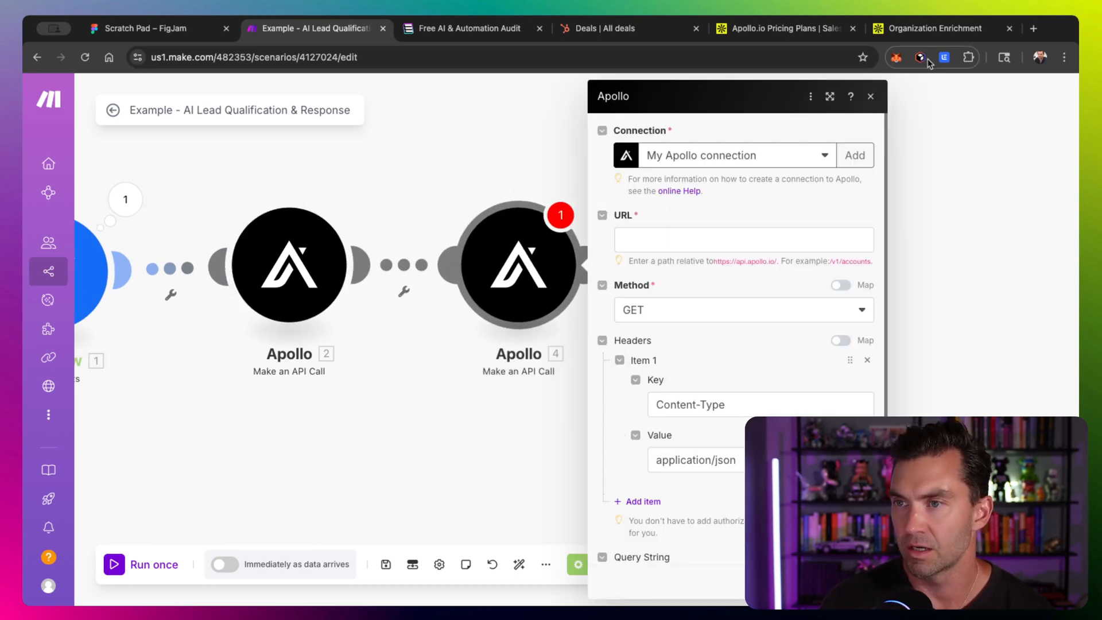
- Copy the Organization Enrichment endpoint URL from the docs' cURL example into the new module's URL field
left_click(927, 28)
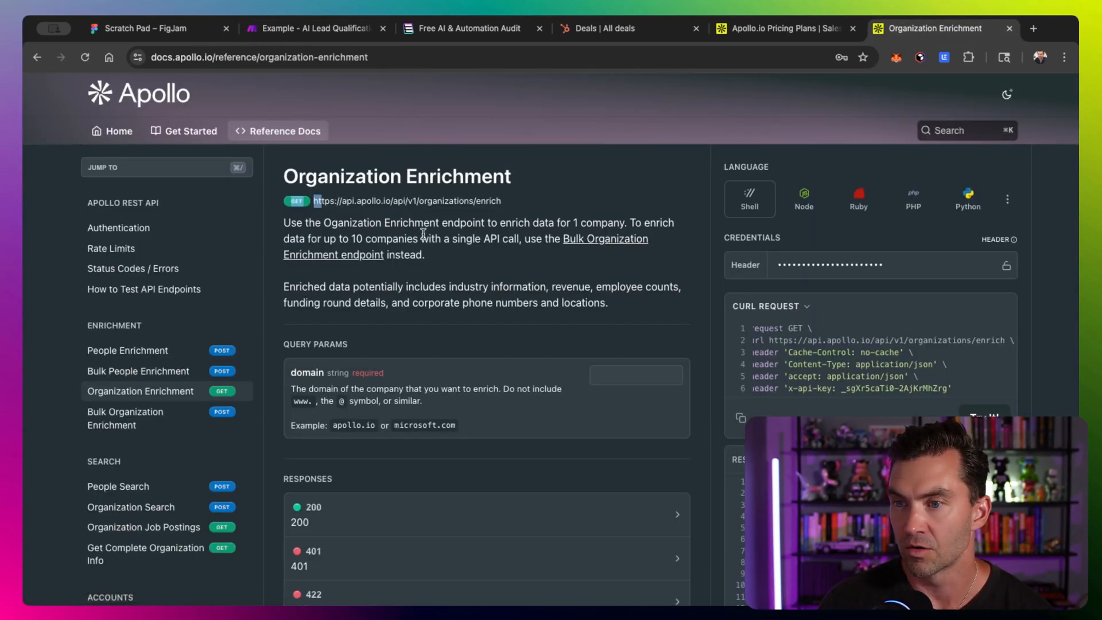
left_click(769, 341)
left_click_drag(769, 341, 1001, 340)
key("super+c")
left_click(309, 28)
key("super+v")
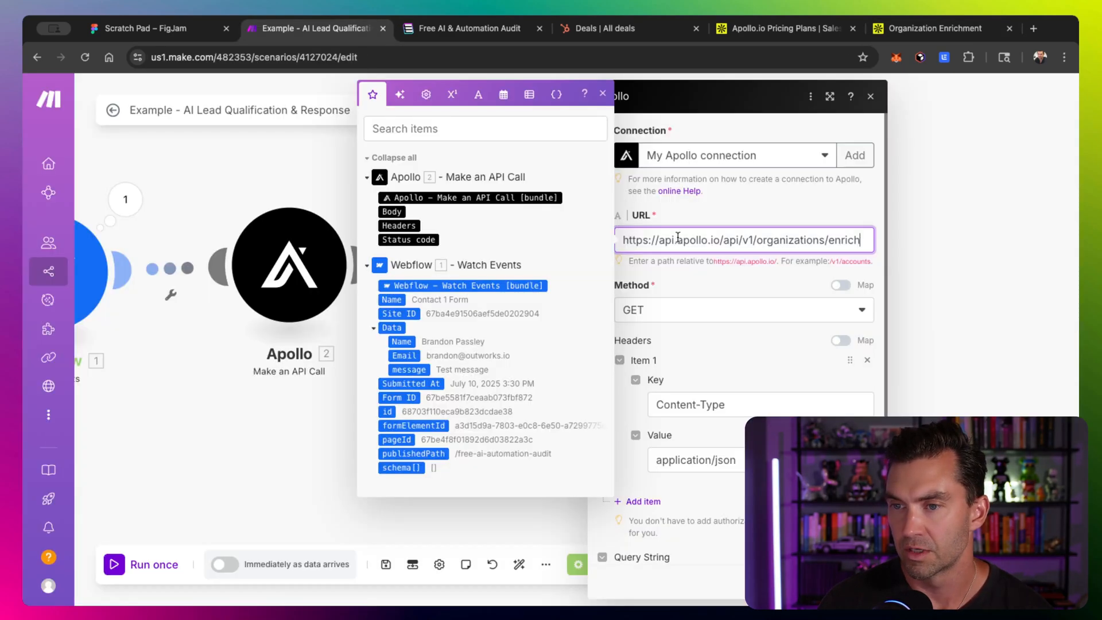
- Shorten the URL to api/v1/organizations/enrich and add a query string item with the key domain
left_click_drag(723, 240, 492, 243)
key("BackSpace")
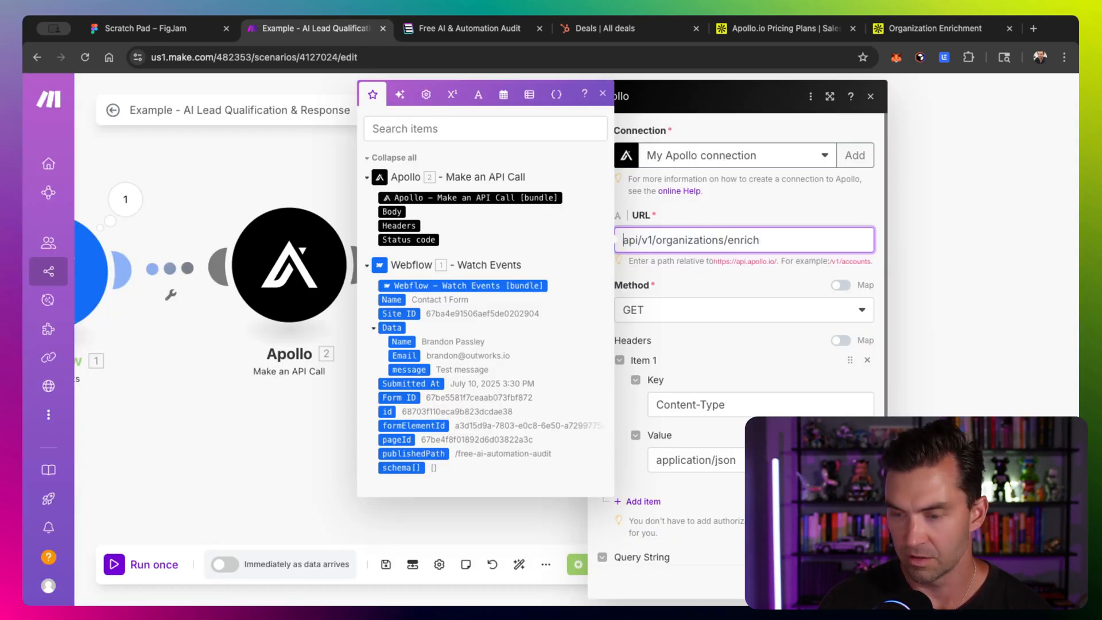
scroll(686, 303, "down", 2)
scroll(705, 312, "up", 1)
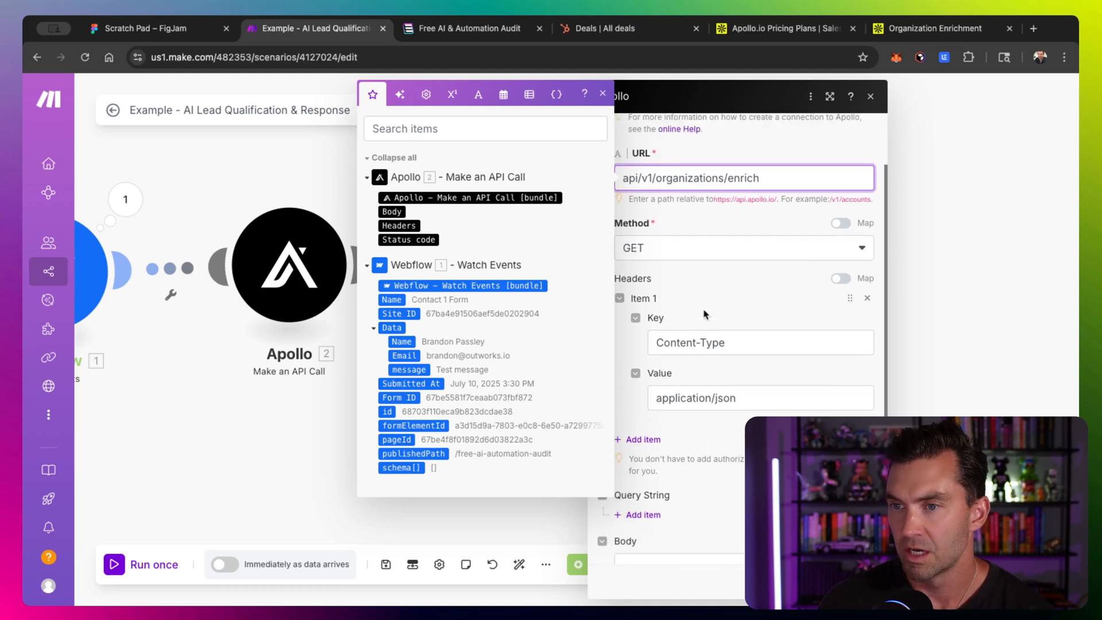
scroll(705, 313, "down", 1)
left_click(643, 489)
scroll(642, 489, "down", 3)
left_click(654, 396)
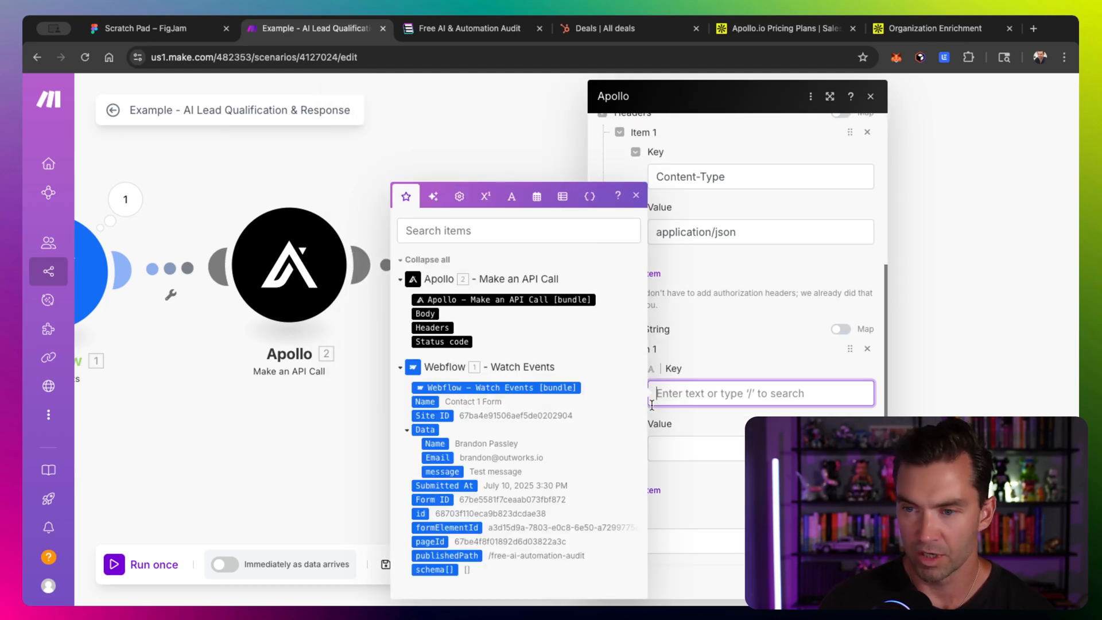
type("domain")
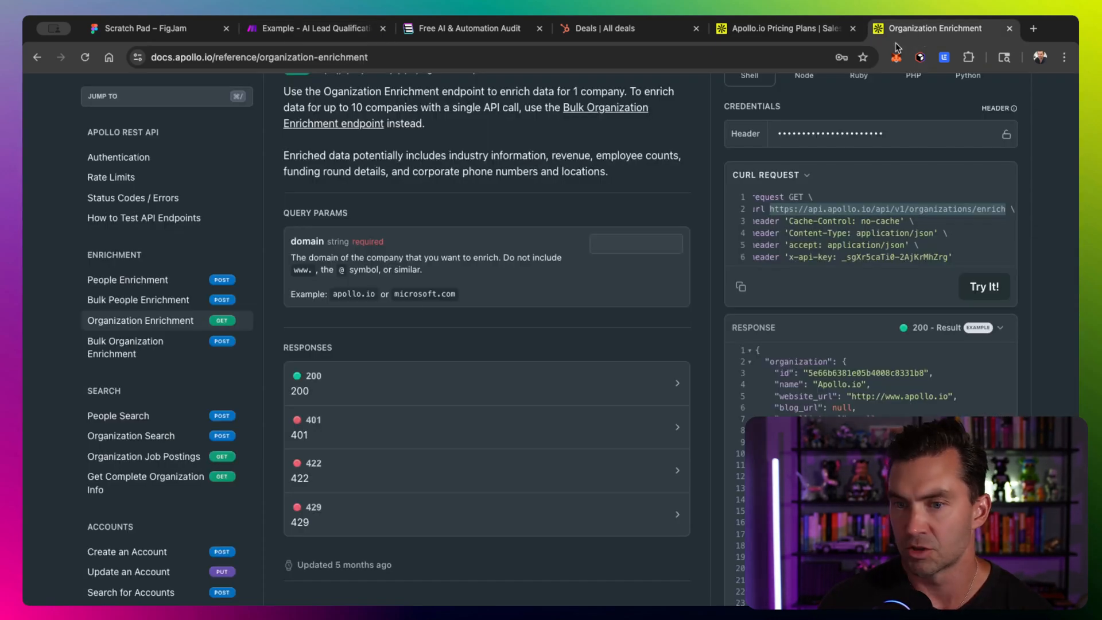
- Check the domain query parameter name in the Organization Enrichment docs
left_click(935, 28)
double_click(312, 244)
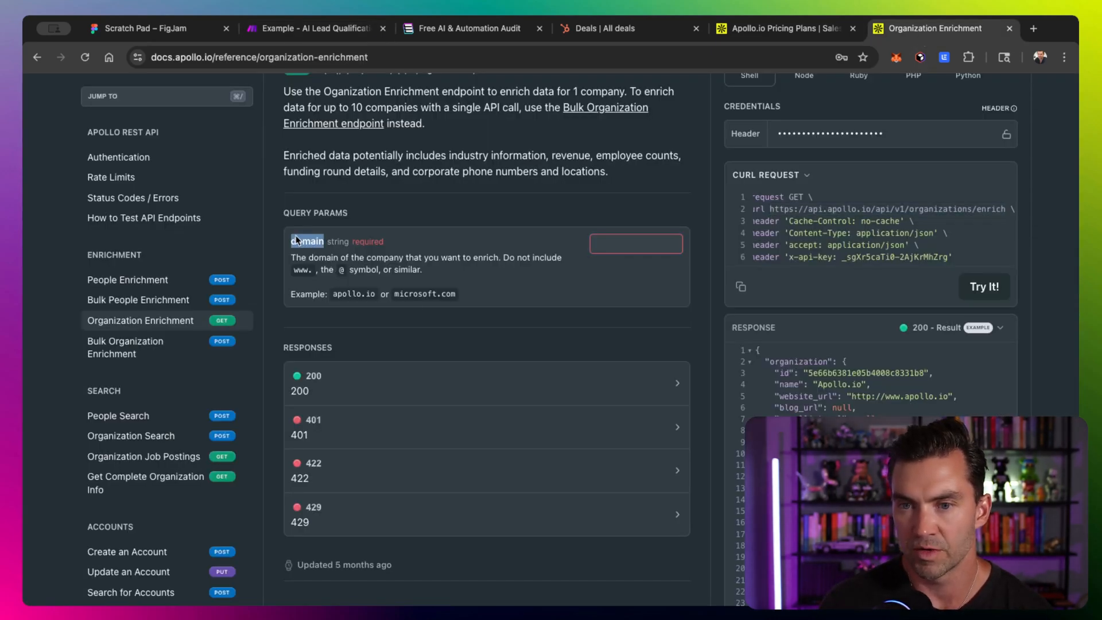
left_click(315, 29)
- Set the domain value to last(split(1. Data: Email; @)) to extract the domain from the form email
left_click(701, 446)
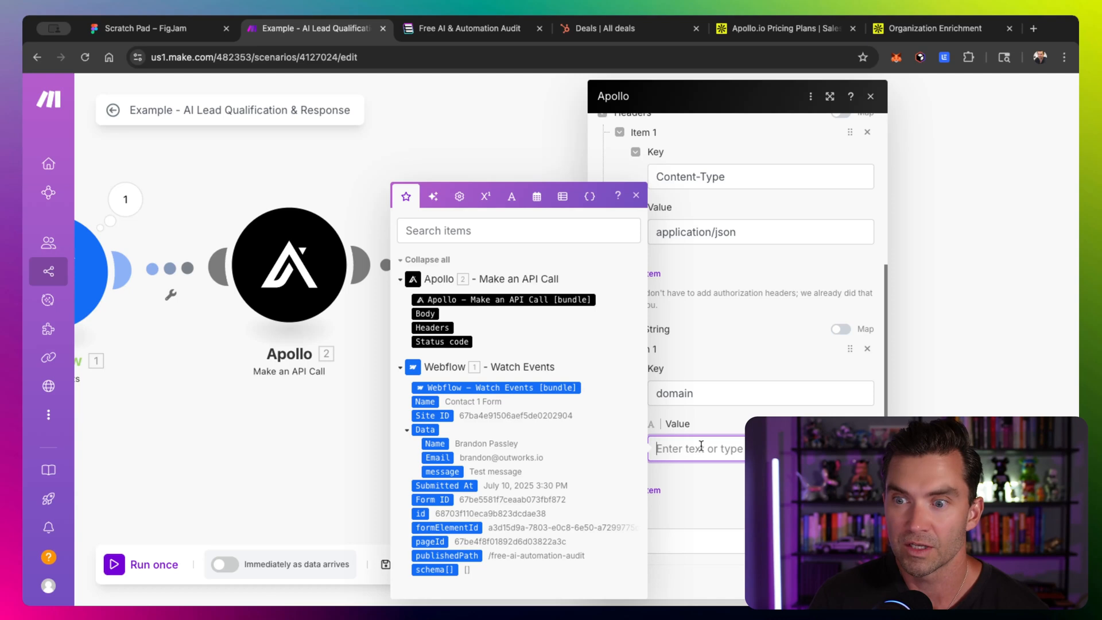
left_click_drag(369, 407, 235, 408)
scroll(232, 402, "up", 1)
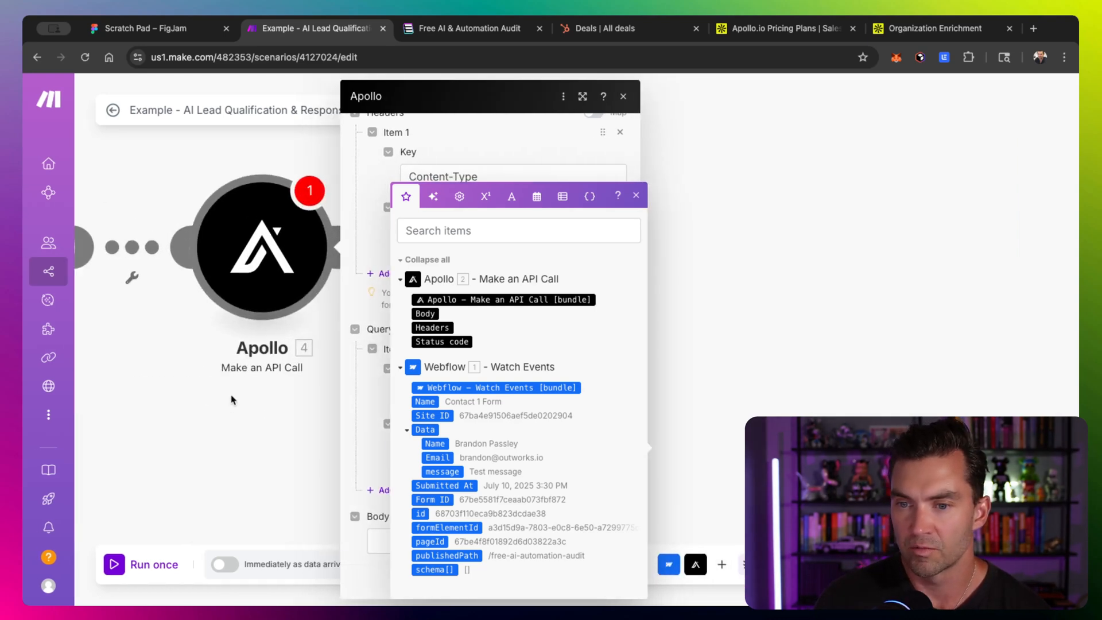
left_click(439, 448)
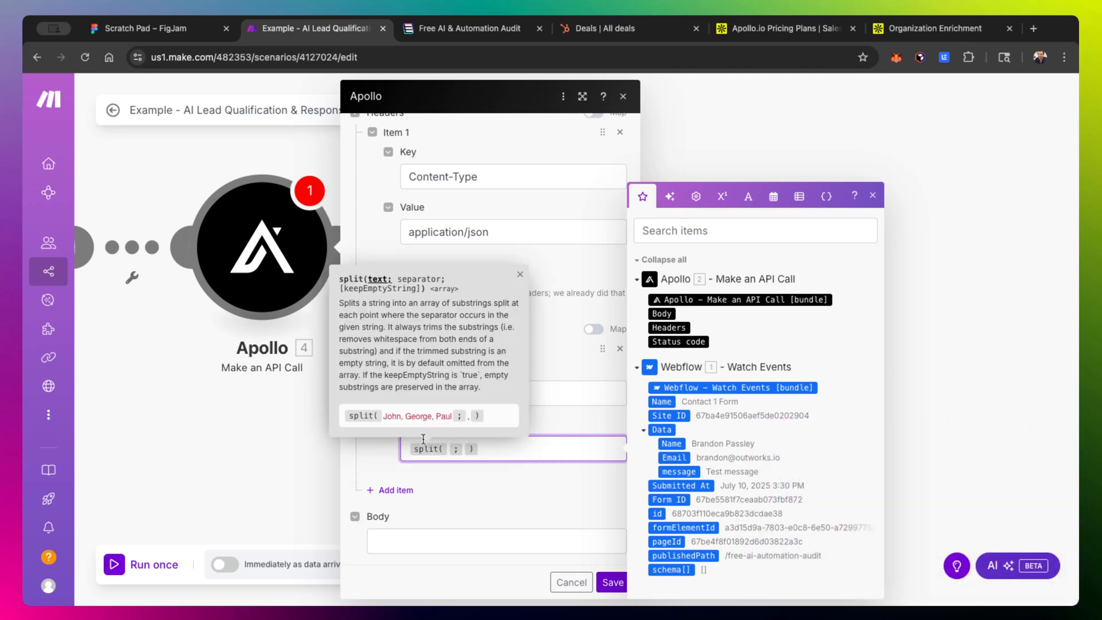
left_click(675, 457)
key("Right")
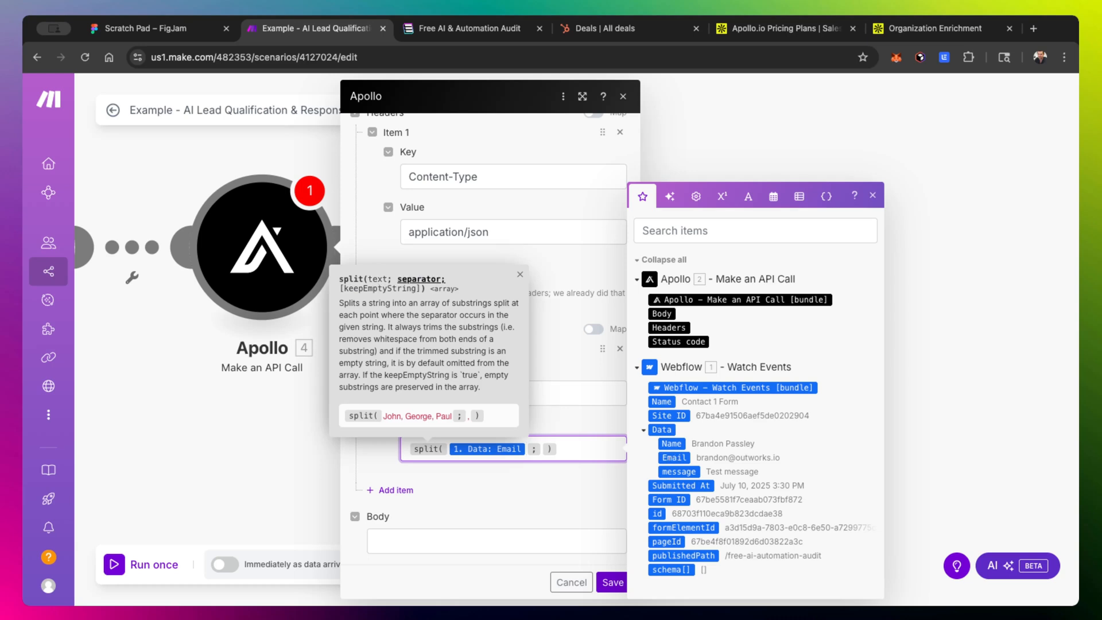
type("@")
key("Right")
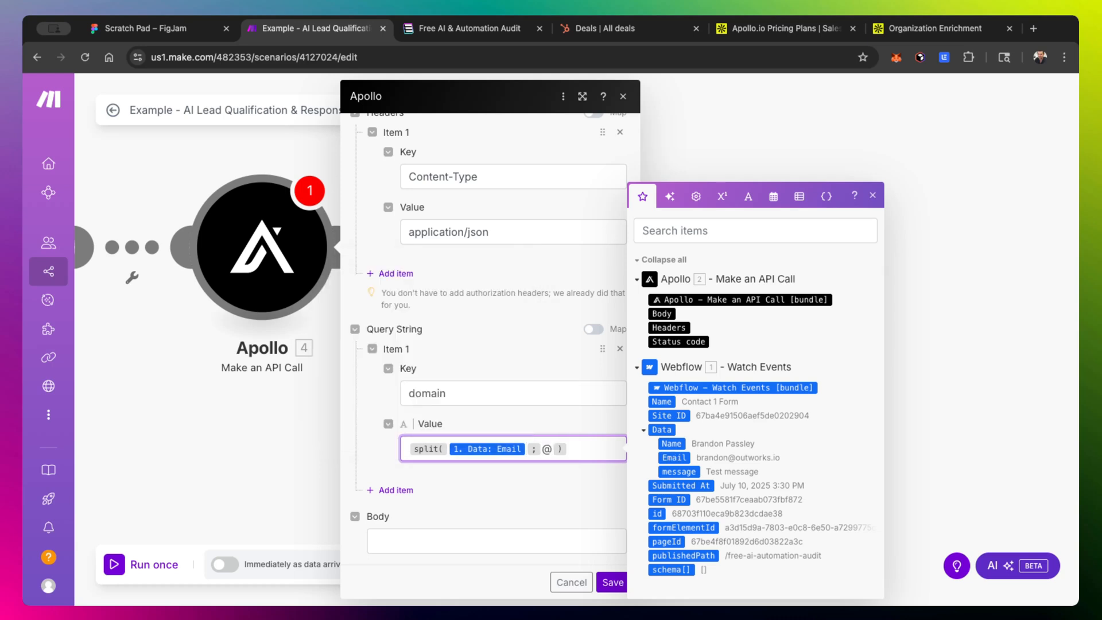
type("/last")
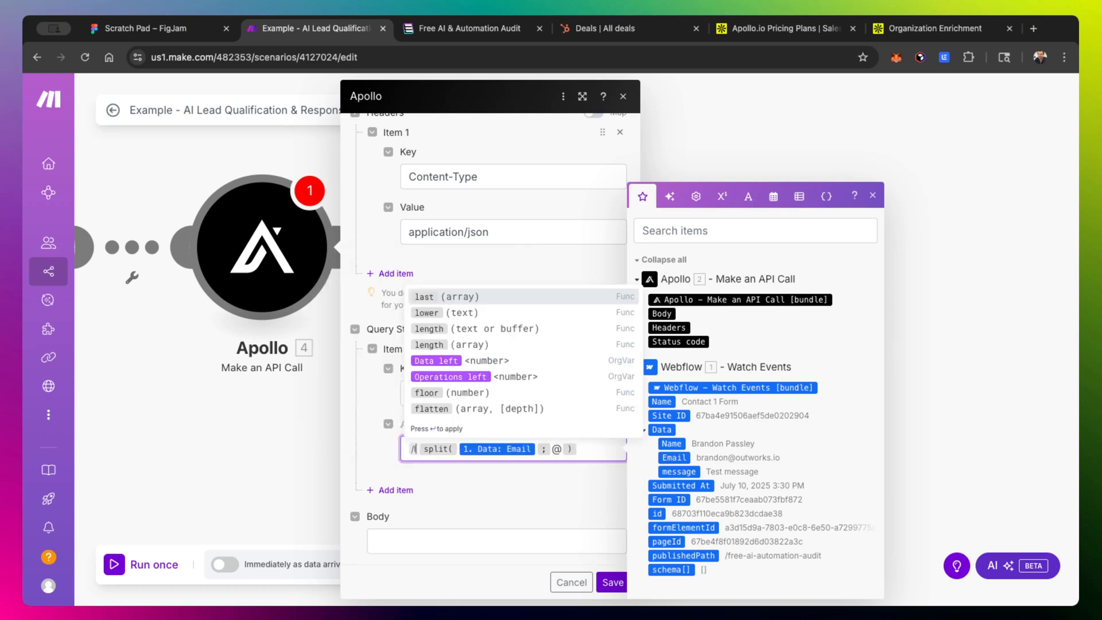
key("Return")
type("\\")
key("BackSpace")
key("Right")
key("BackSpace")
key("Down")
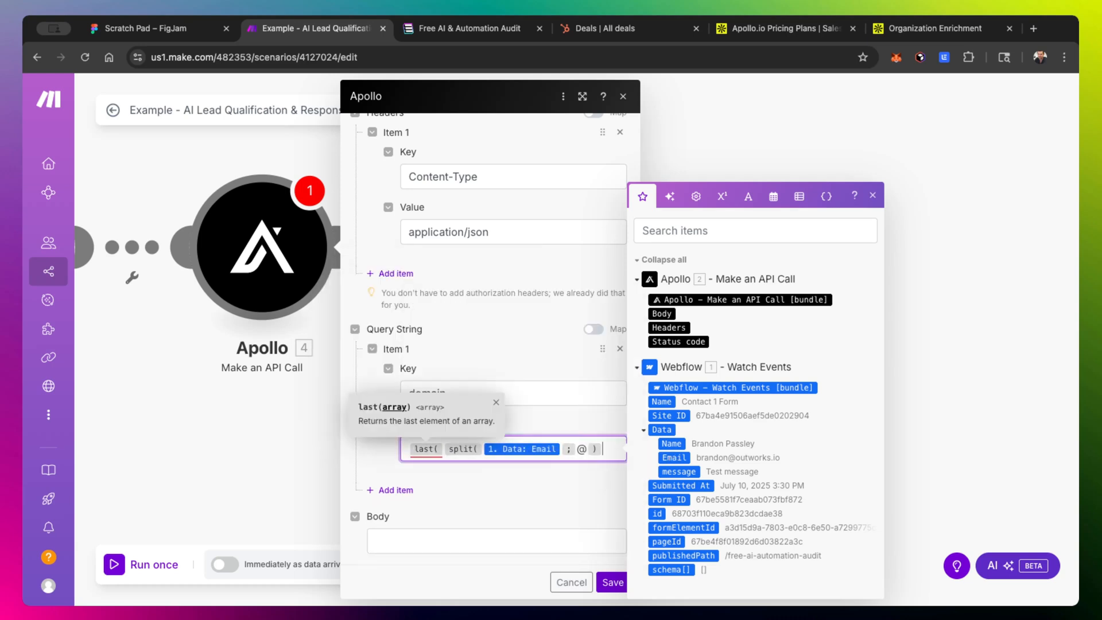
type(")")
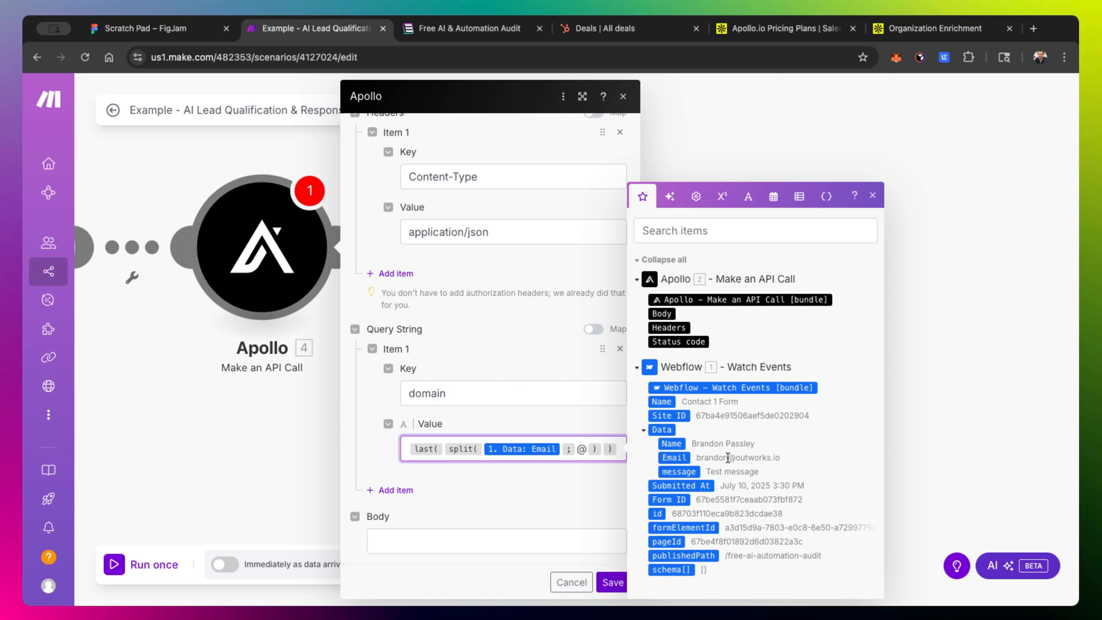
- Run the scenario once to test the enrichment modules
scroll(728, 457, "up", 5)
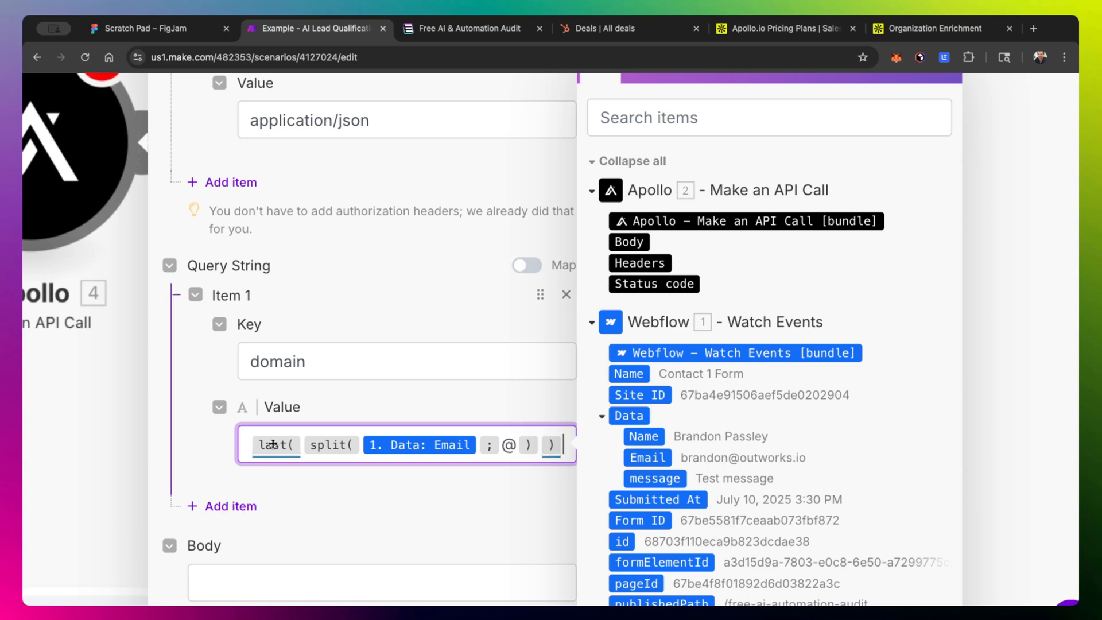
mouse_move(274, 444)
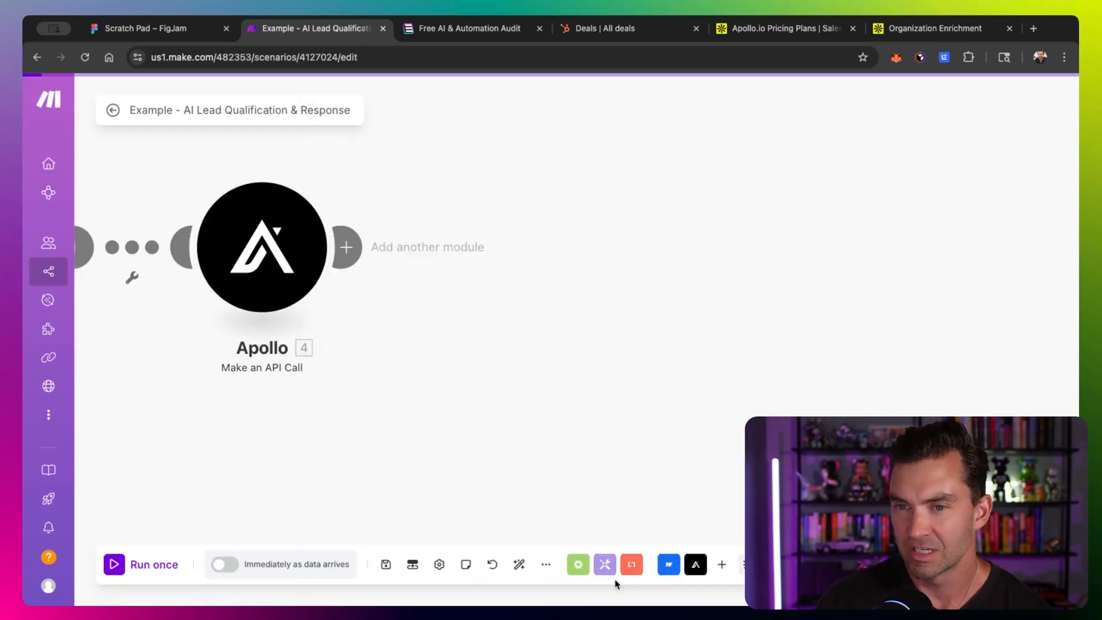
scroll(647, 248, "left", 5)
right_click(492, 275)
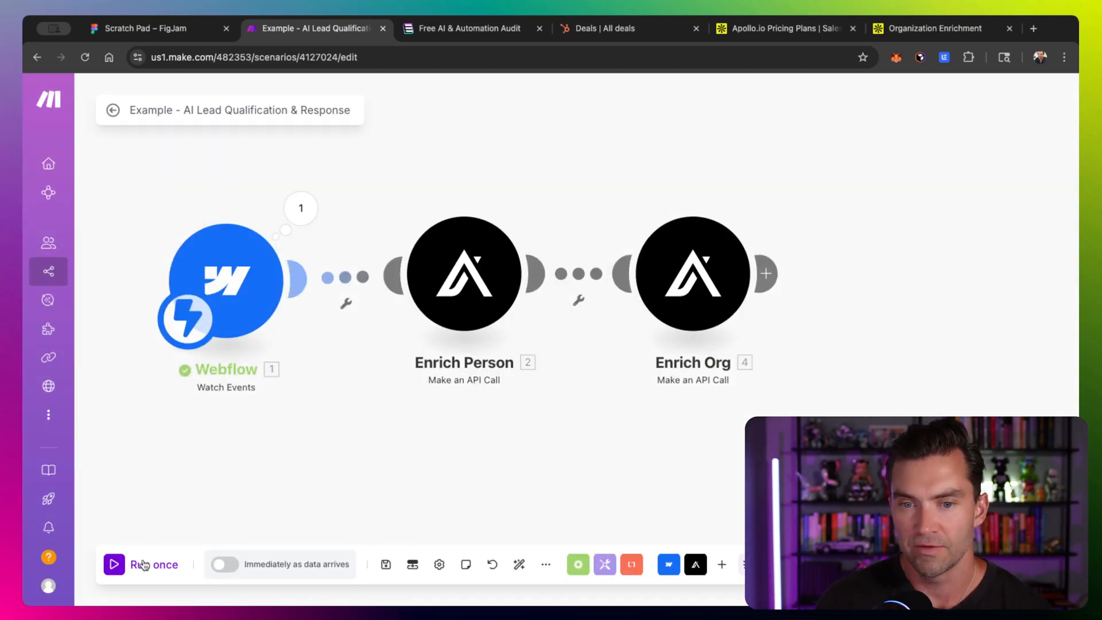
left_click(144, 565)
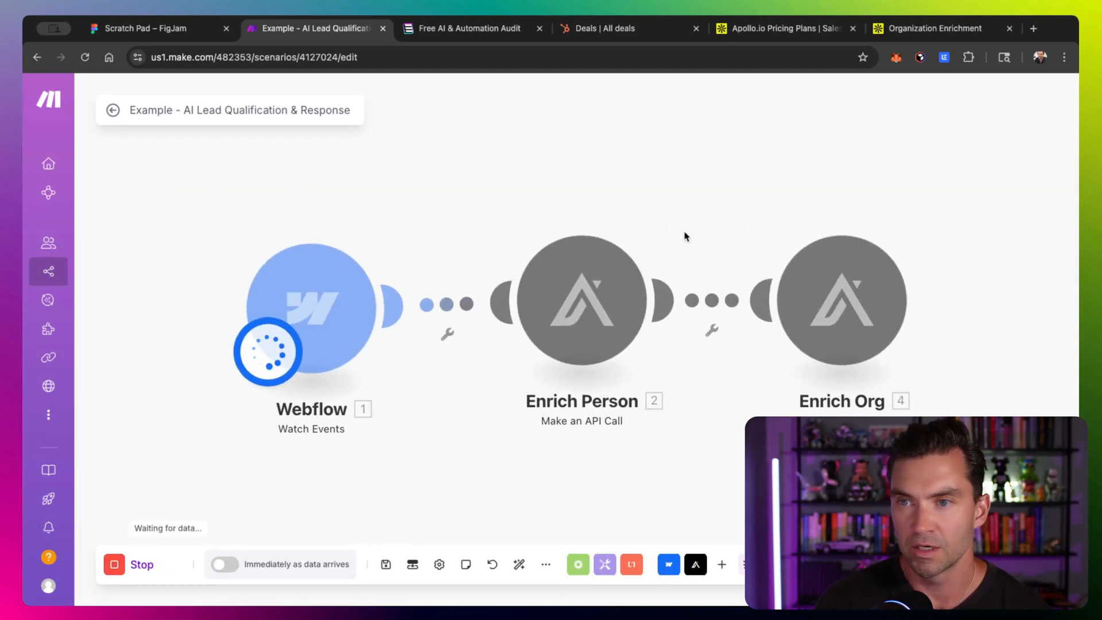
- Inspect the Enrich Person module's output bundle
scroll(622, 309, "down", 5)
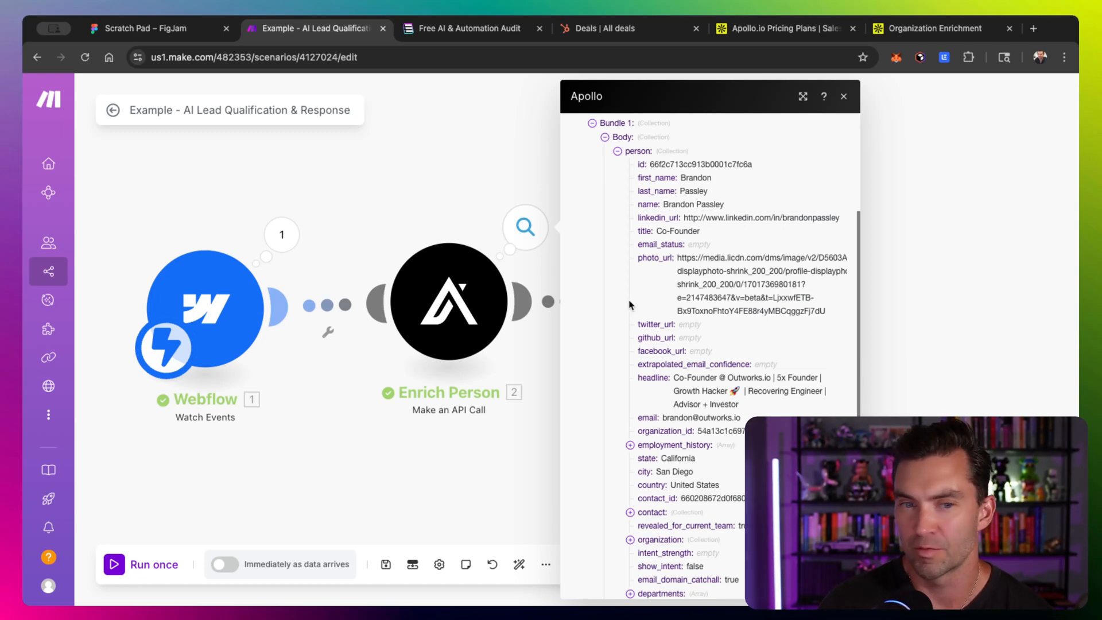
scroll(318, 285, "right", 5)
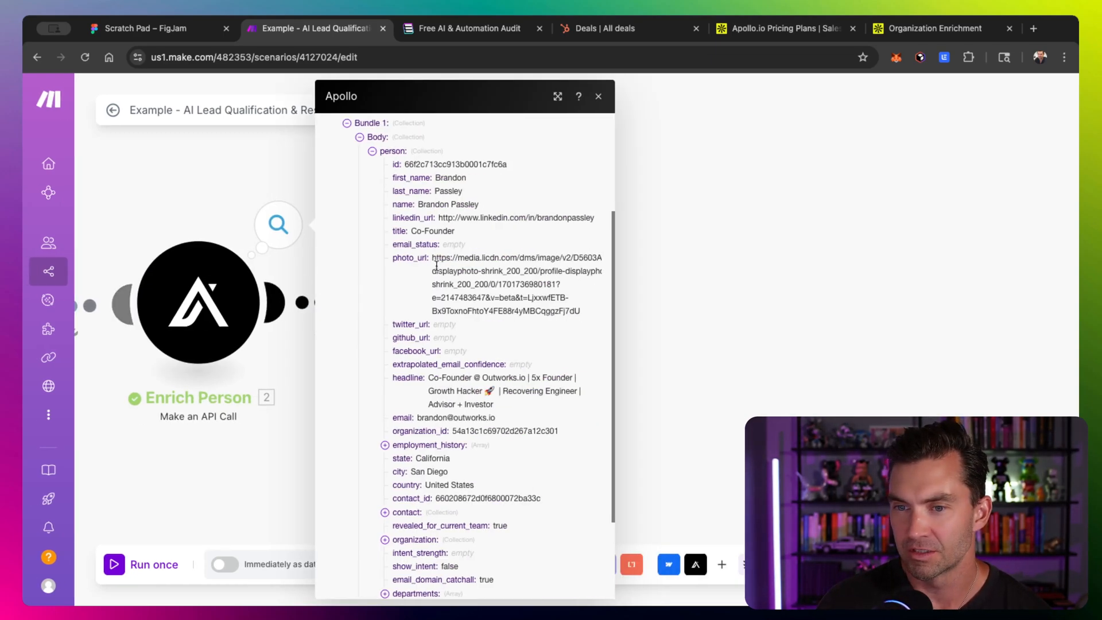
scroll(430, 308, "down", 2)
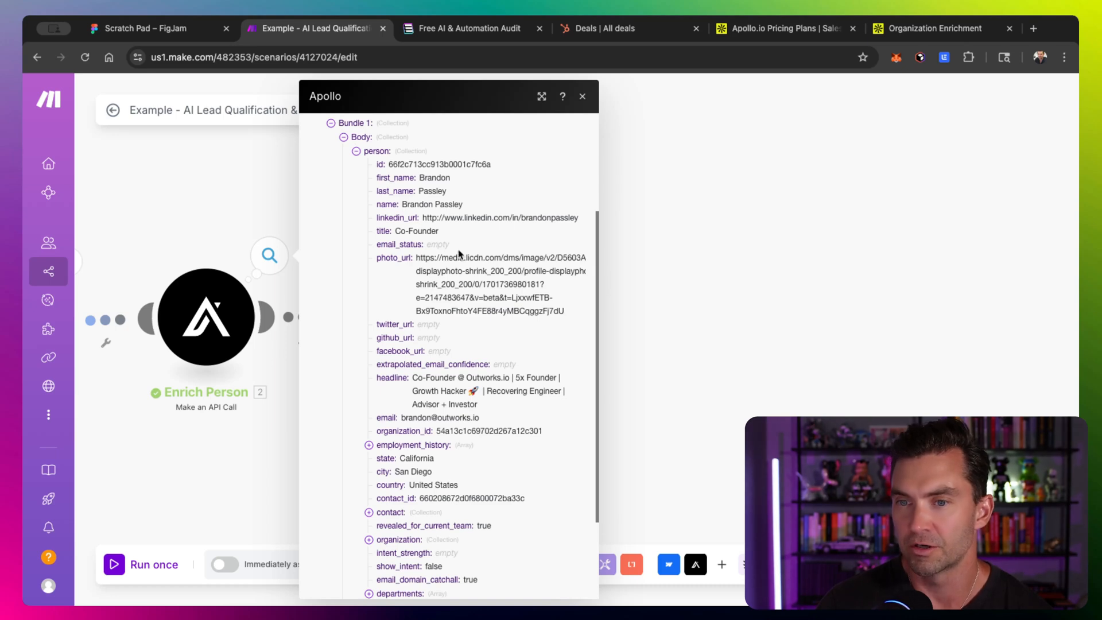
left_click(244, 178)
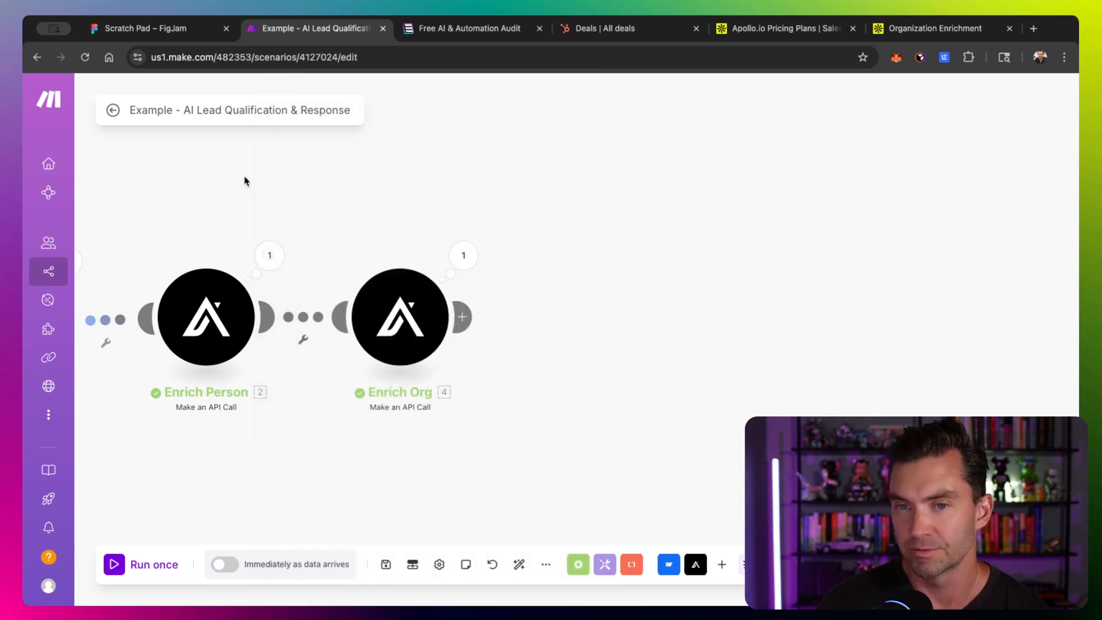
- Inspect the Enrich Org module's input query string and organization output data
left_click(463, 256)
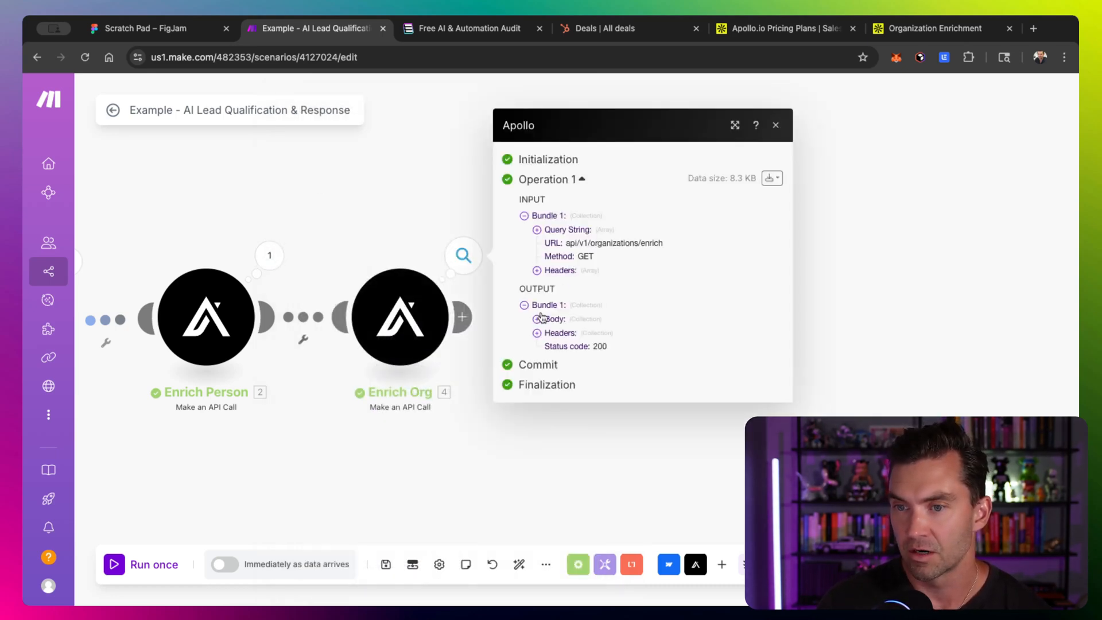
left_click(537, 230)
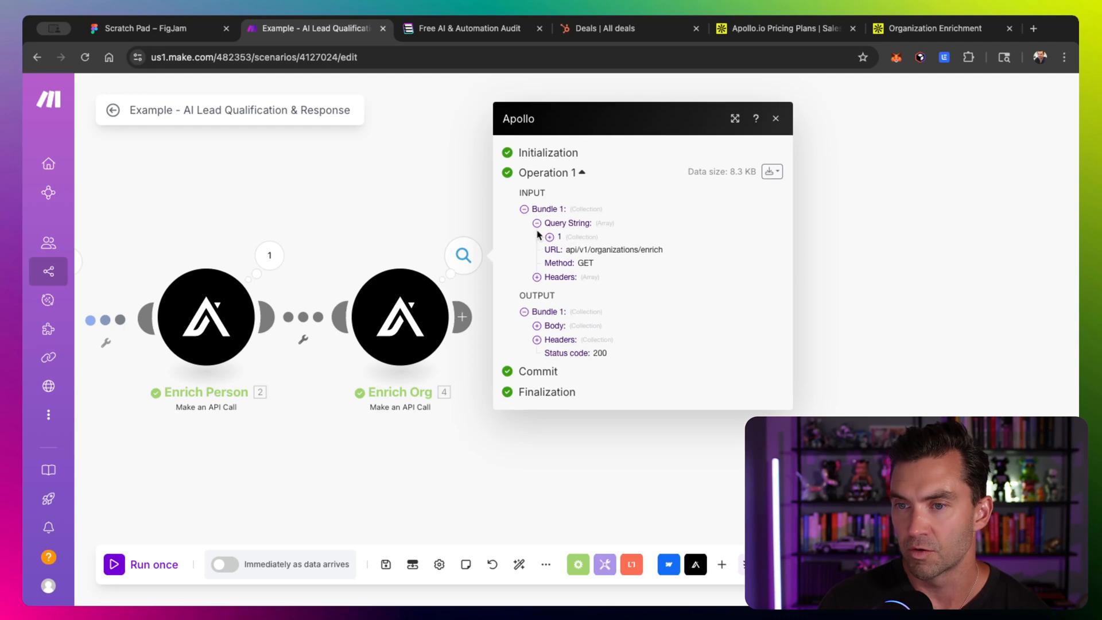
left_click(549, 243)
scroll(634, 263, "up", 5)
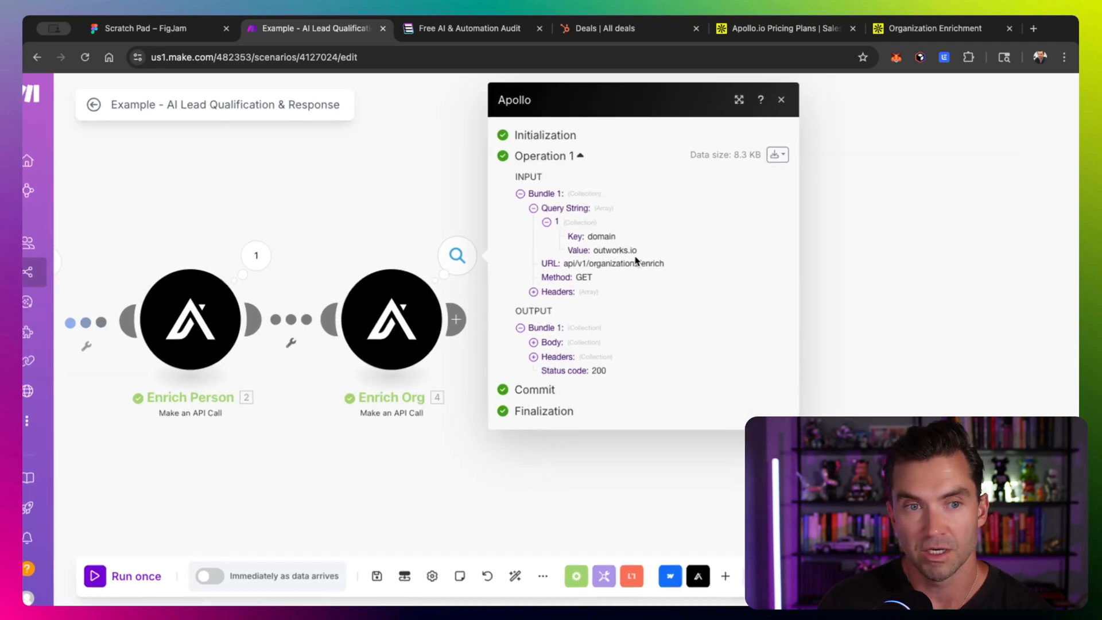
scroll(521, 276, "up", 5)
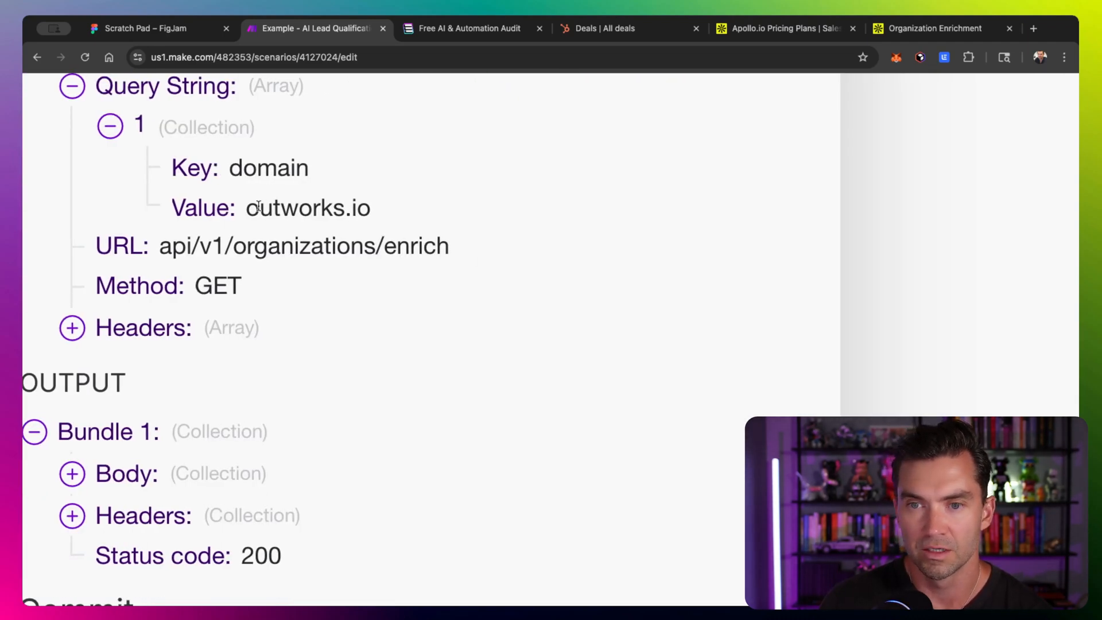
scroll(259, 210, "left", 3)
scroll(241, 310, "down", 4)
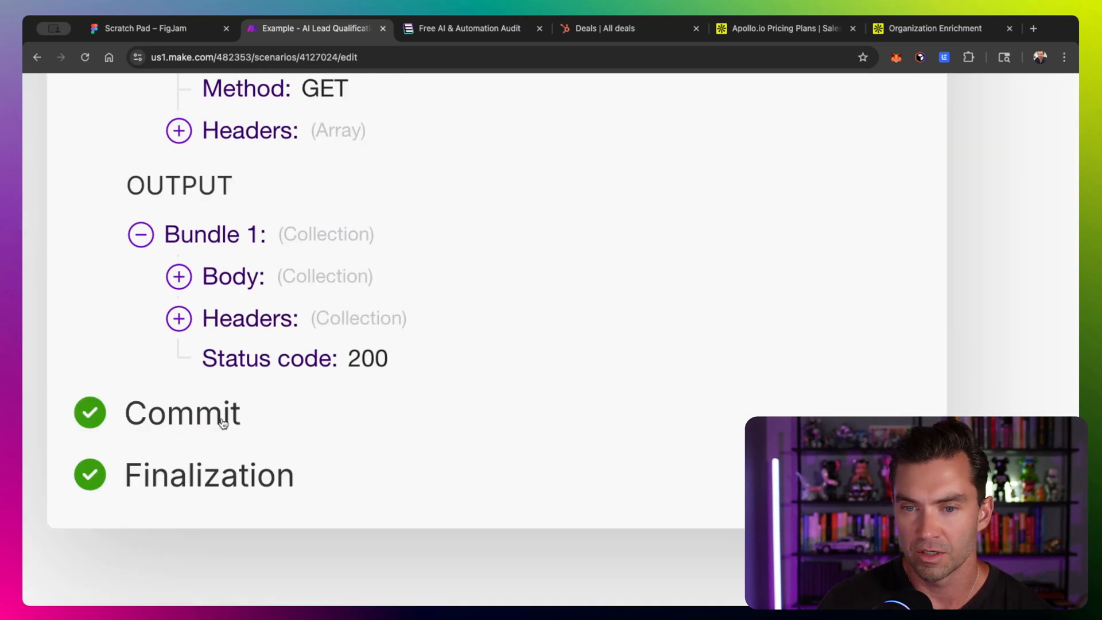
left_click(178, 277)
left_click(215, 296)
scroll(256, 408, "down", 2)
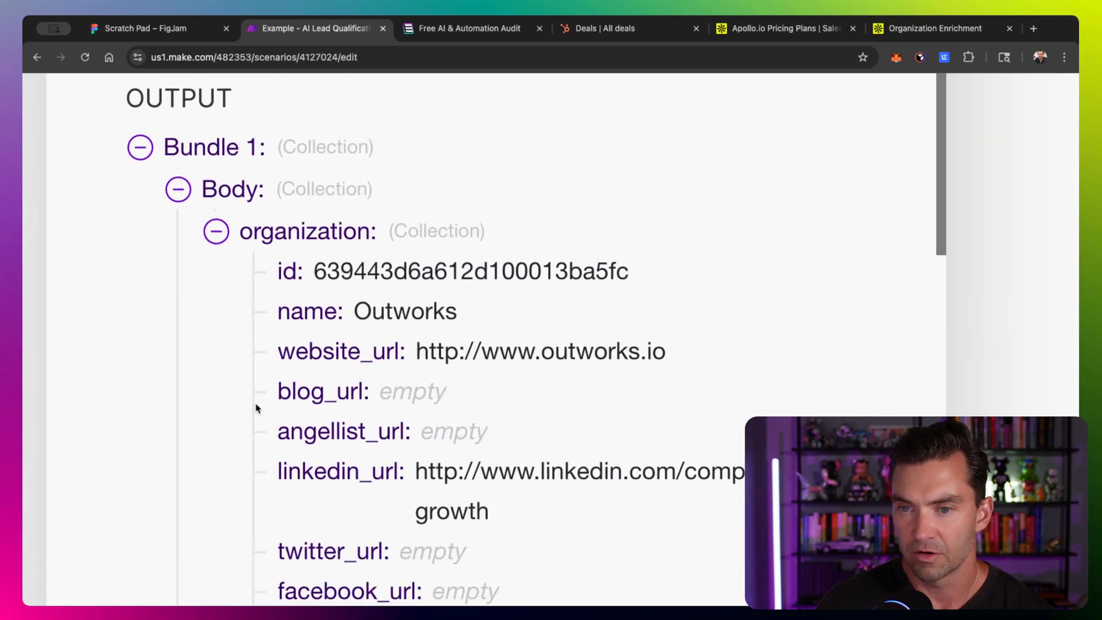
scroll(256, 408, "down", 3)
scroll(517, 244, "right", 1)
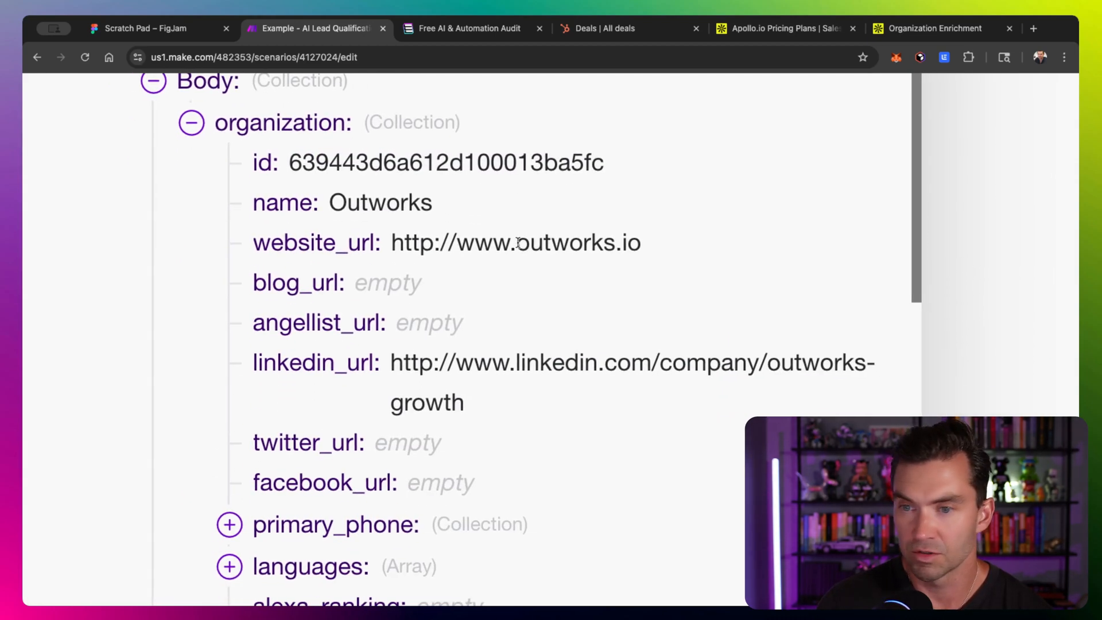
scroll(488, 269, "down", 2)
scroll(402, 301, "down", 2)
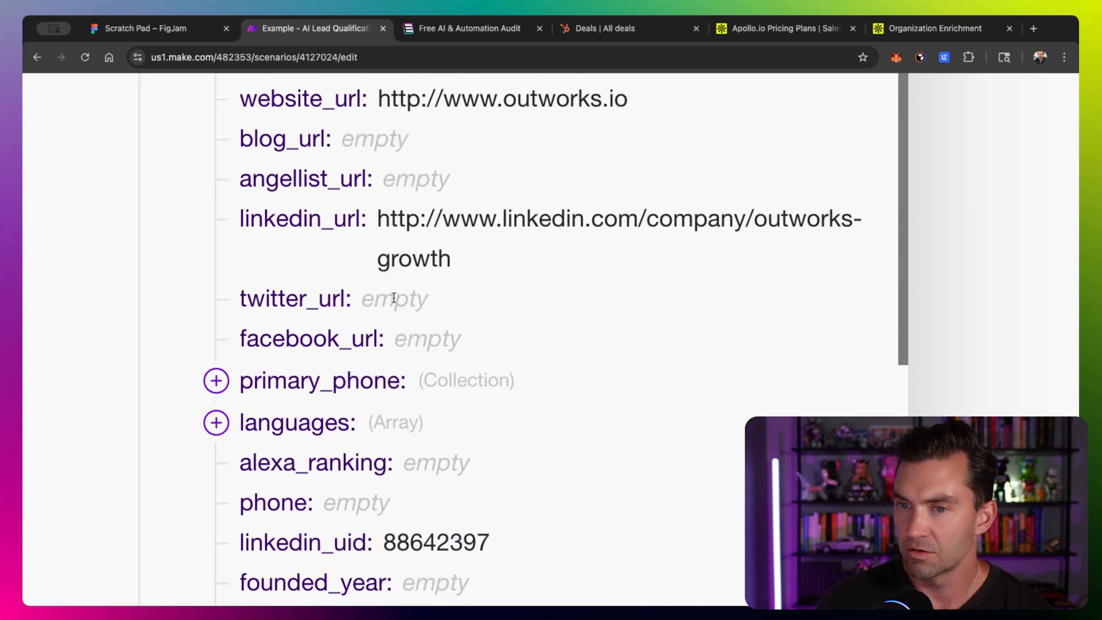
scroll(394, 298, "down", 10)
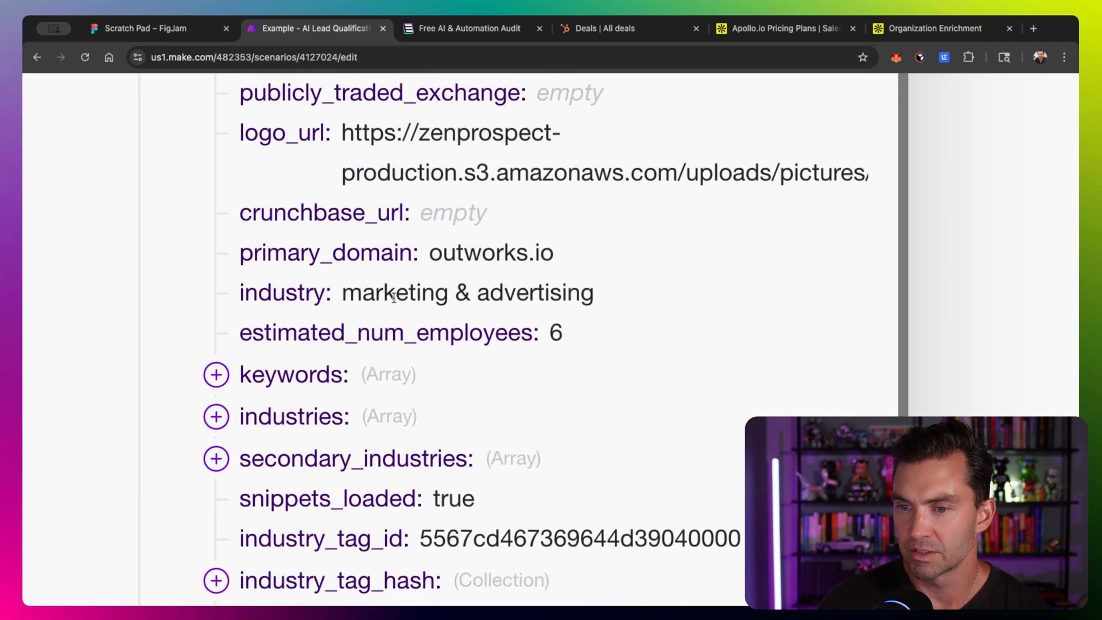
scroll(394, 298, "down", 5)
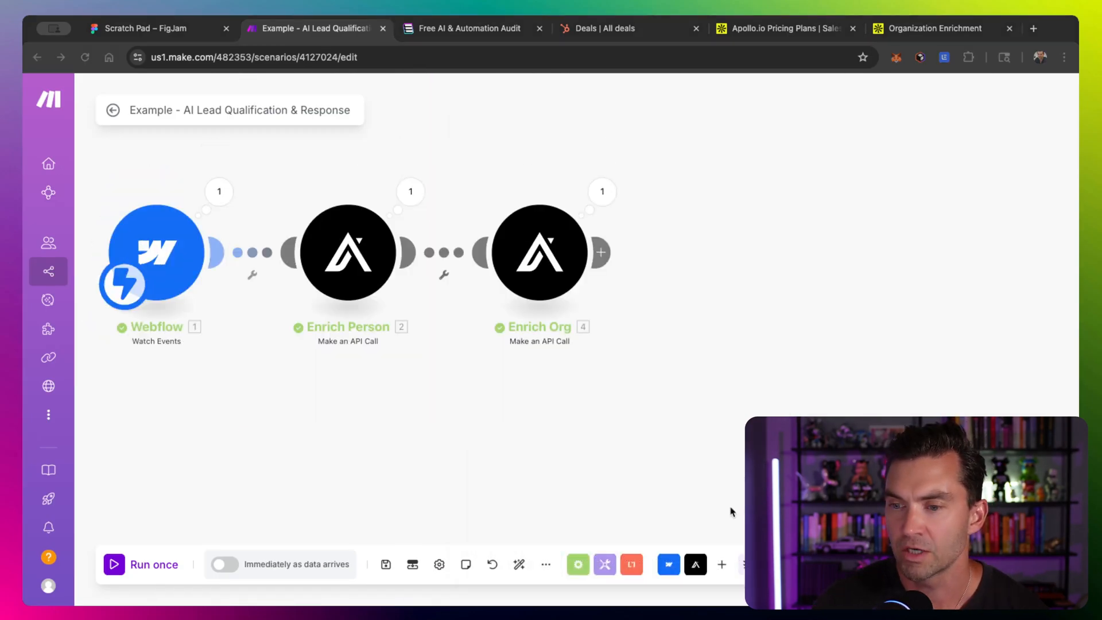
- Add a HubSpot CRM Create a Deal module after the Enrich Org module
left_click(722, 567)
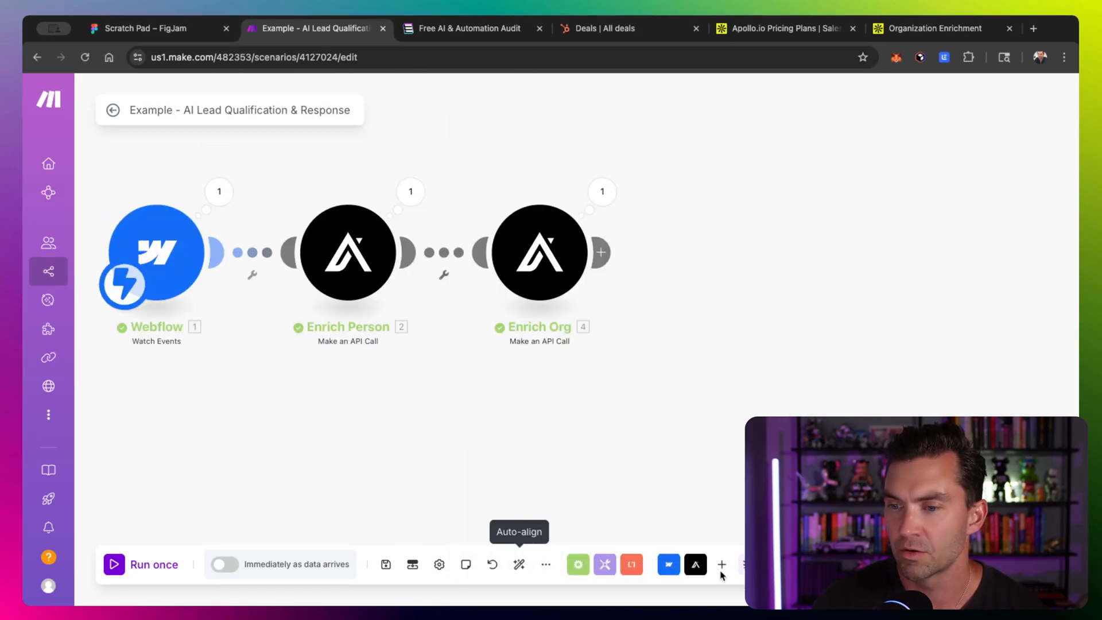
left_click(722, 565)
left_click(711, 516)
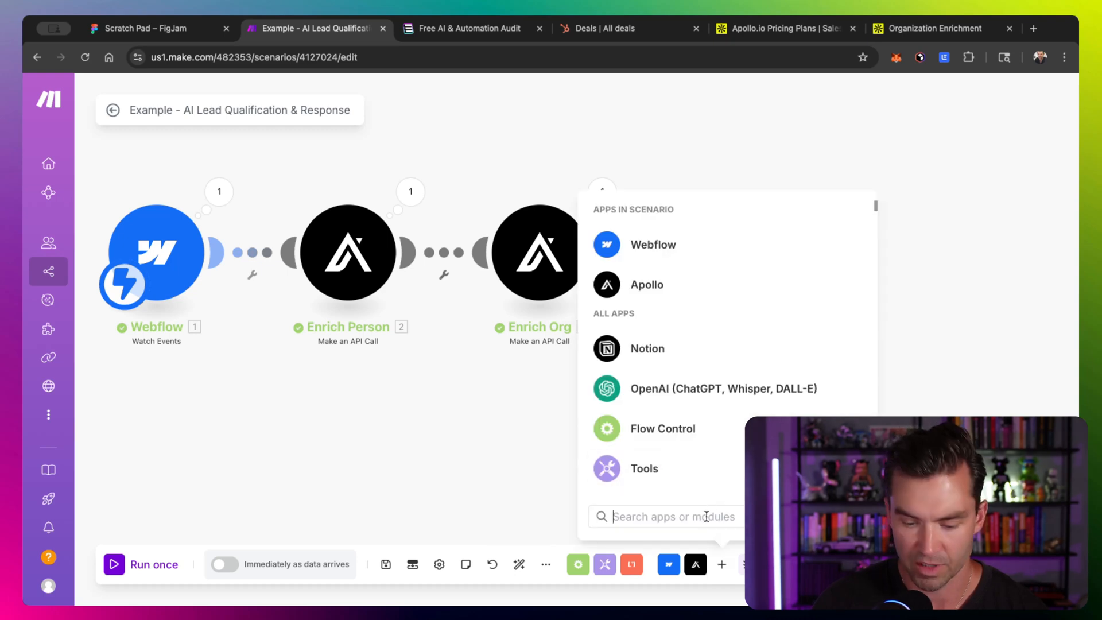
type("hub")
left_click(658, 220)
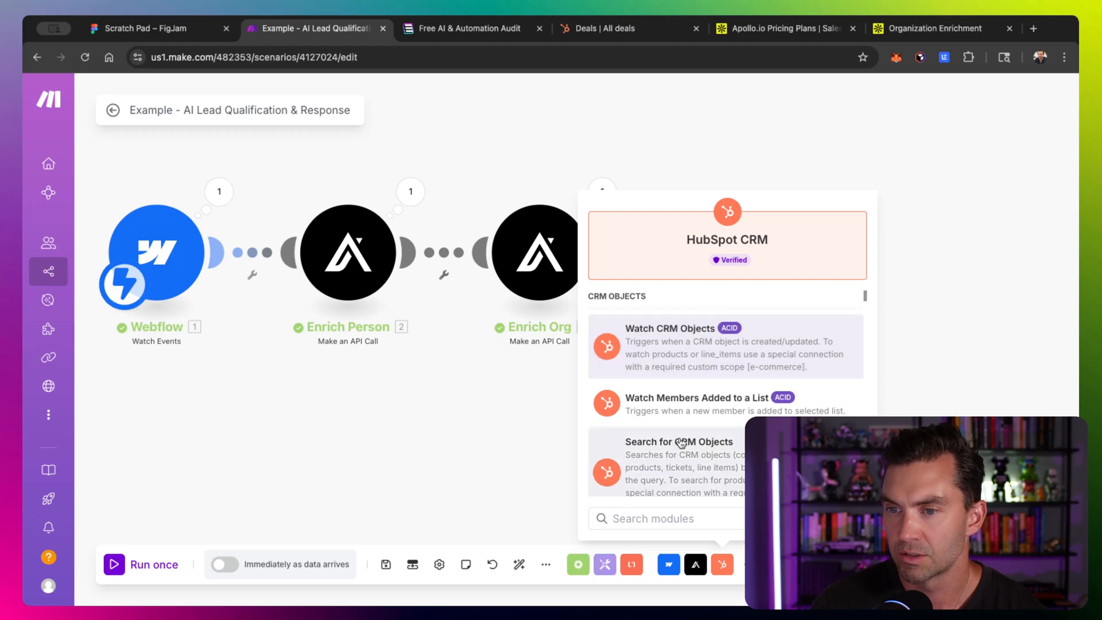
scroll(677, 436, "down", 10)
type("create")
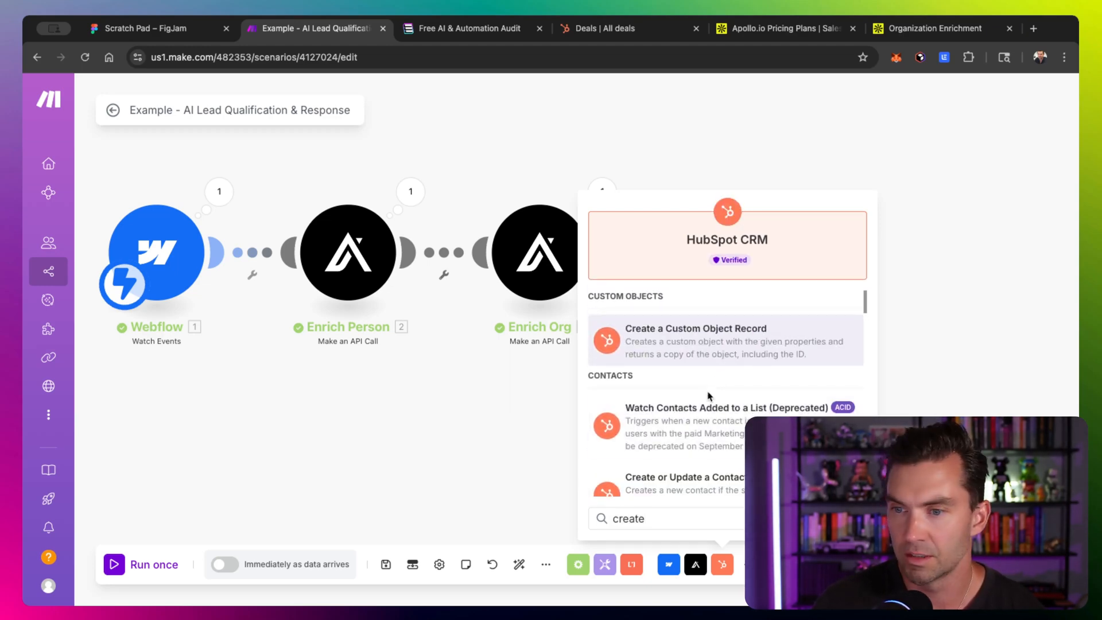
scroll(706, 401, "down", 5)
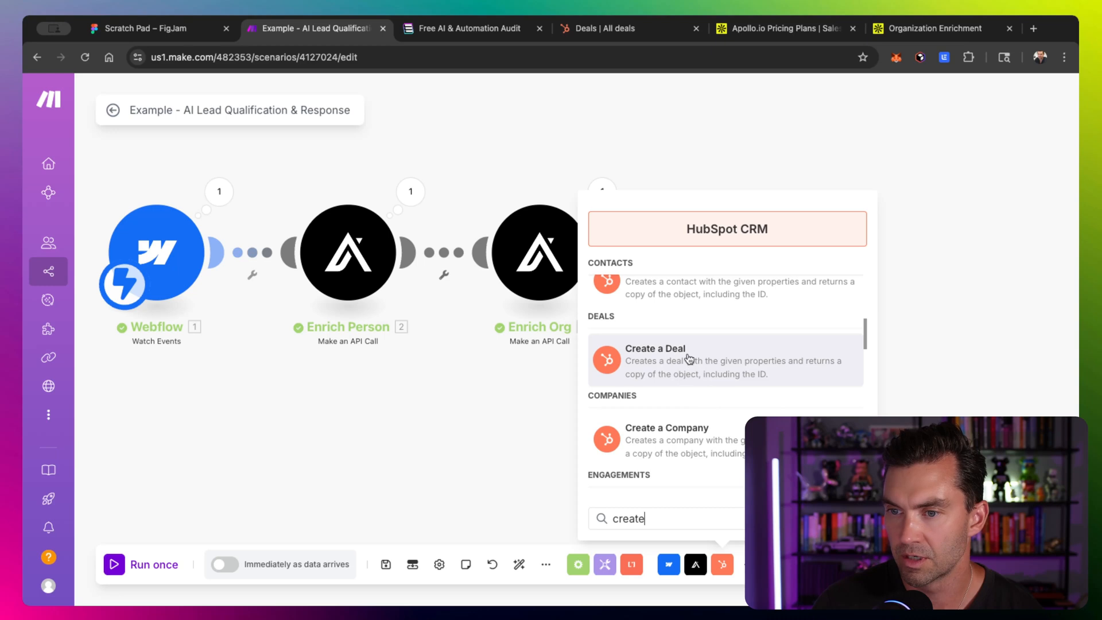
left_click(689, 359)
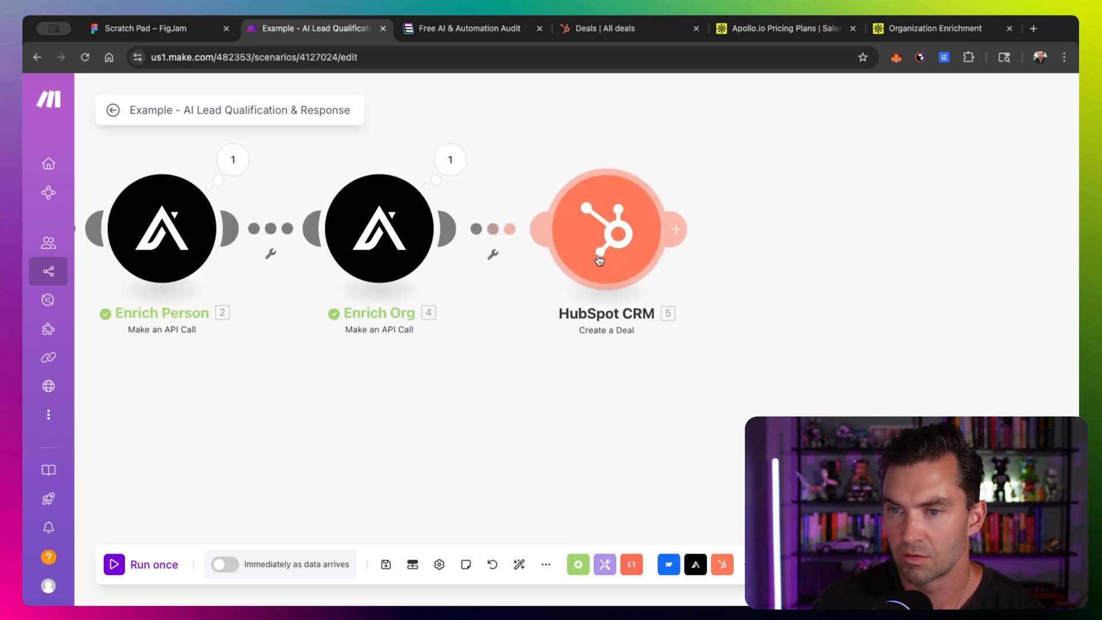
- Check the Deals list in the HubSpot CRM tab, then return to the scenario
left_click(606, 29)
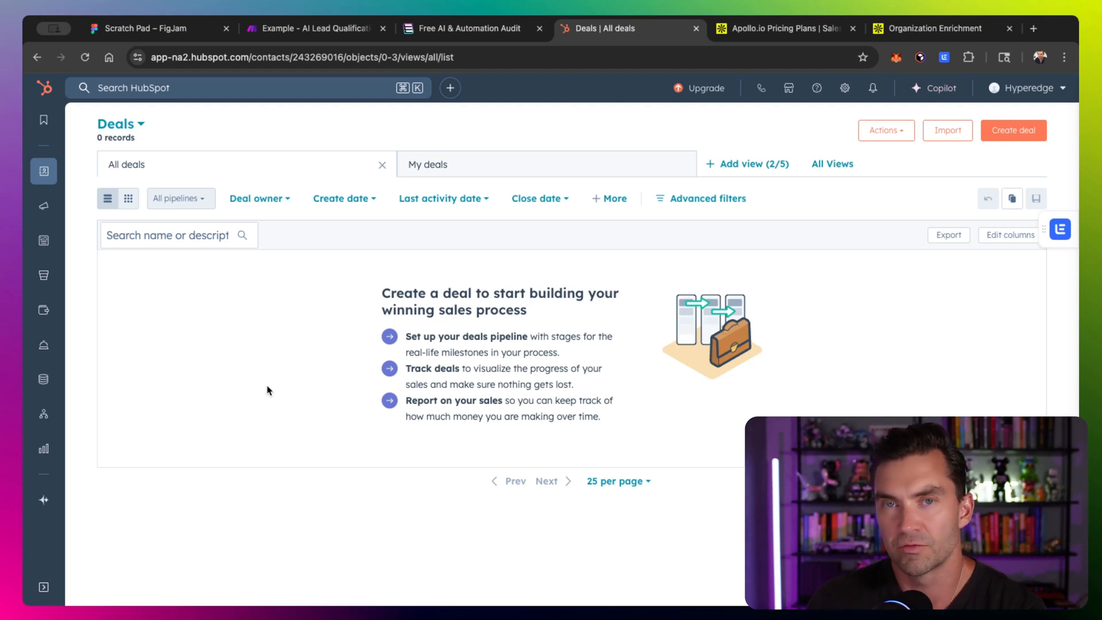
mouse_move(44, 171)
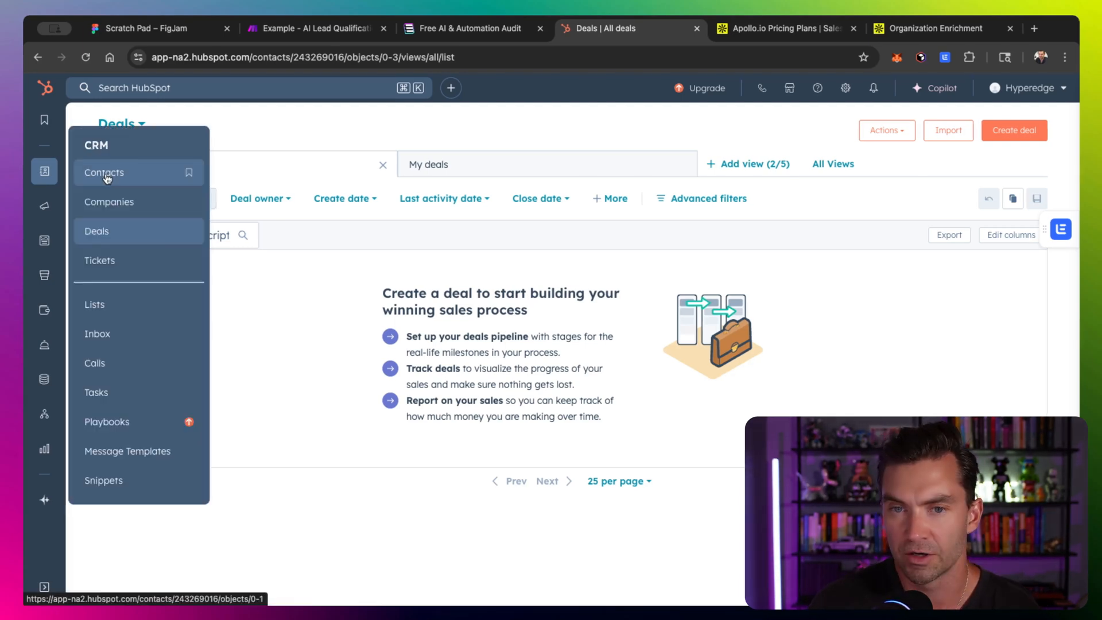
left_click(95, 232)
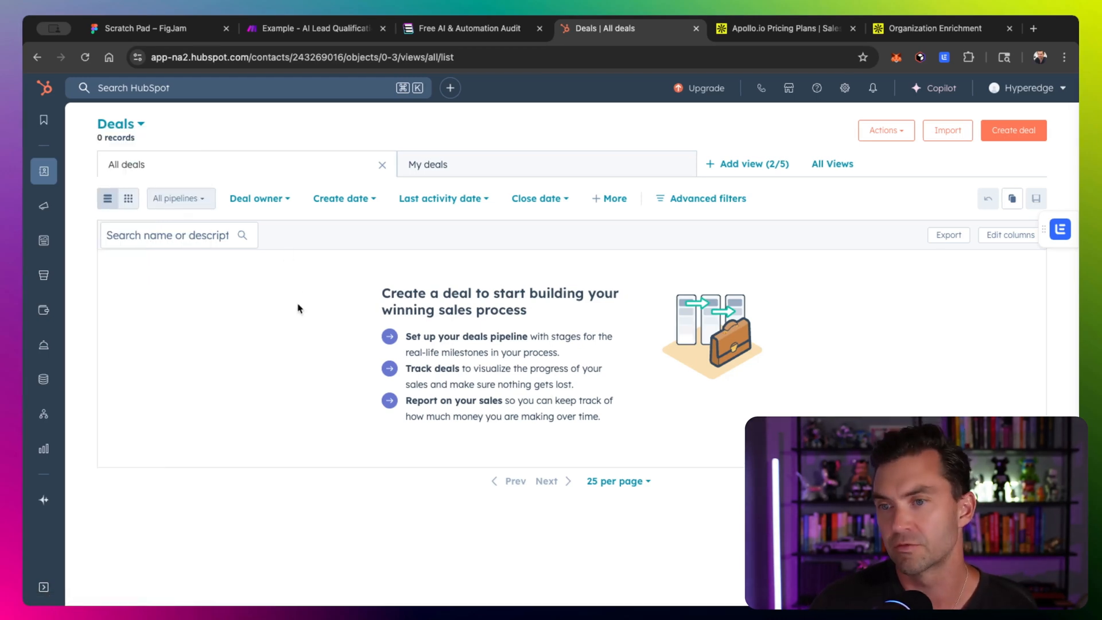
mouse_move(44, 171)
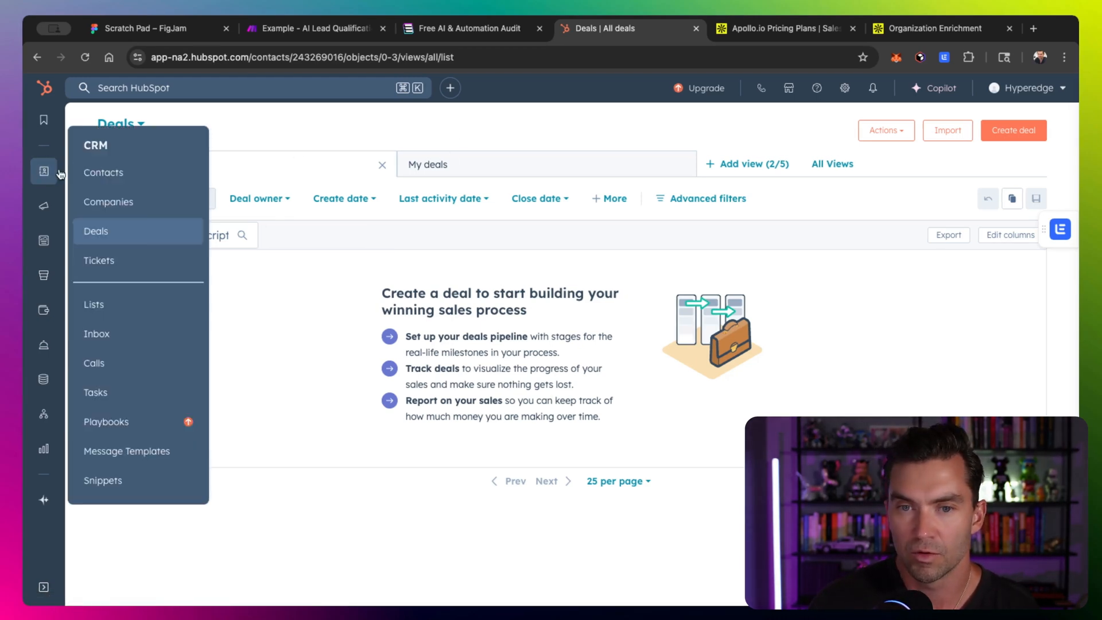
left_click(98, 232)
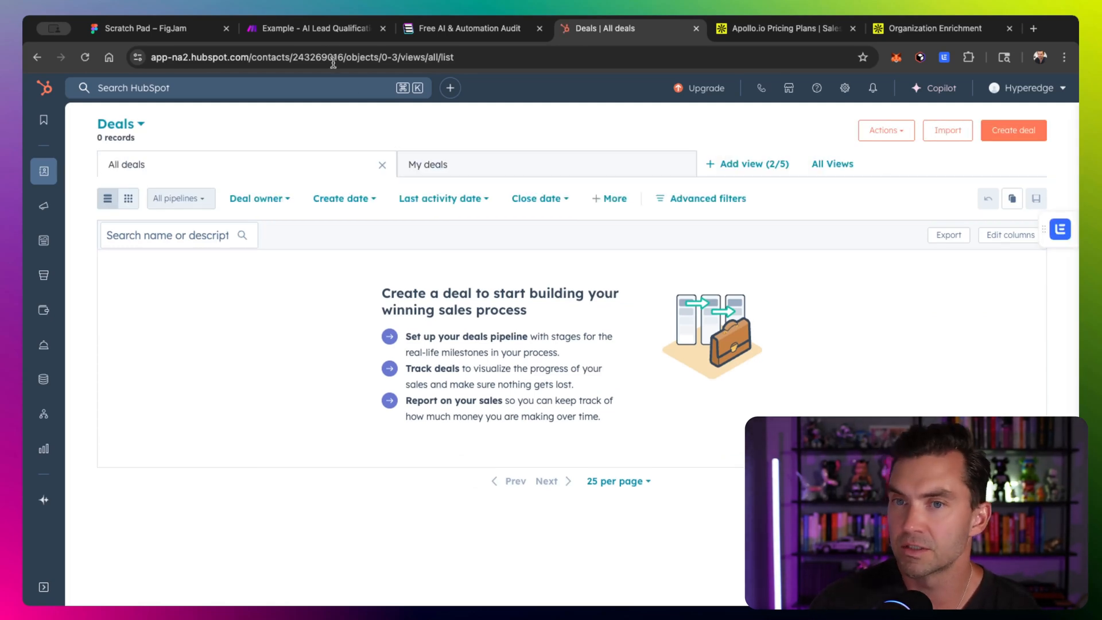
left_click(314, 34)
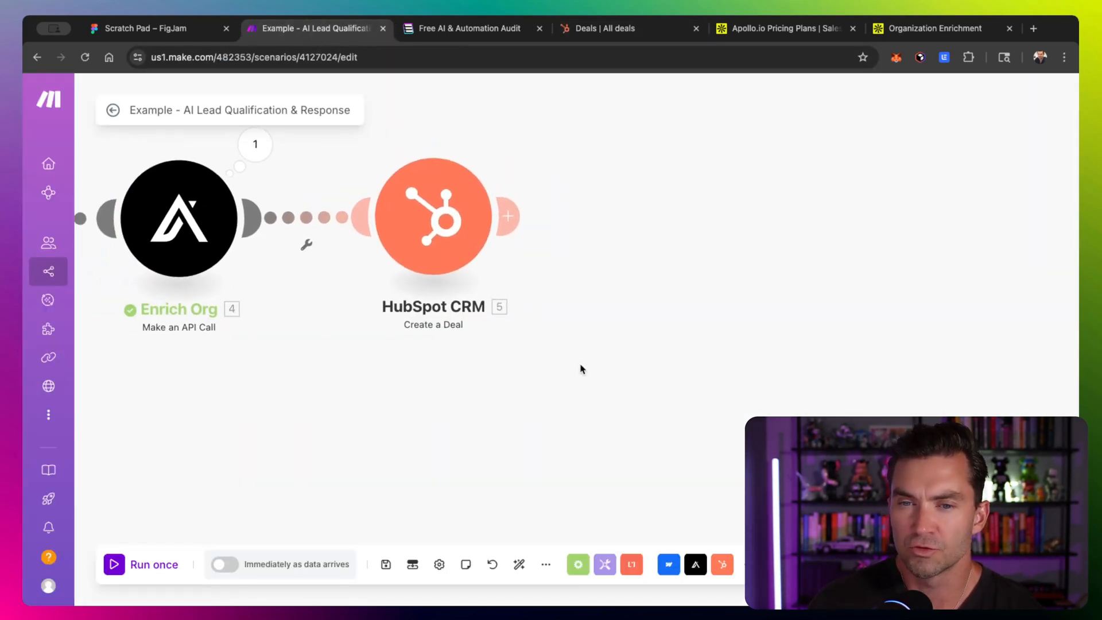
- Open the deal module and try the All Fields view method before returning to Compact
left_click_drag(590, 299, 531, 307)
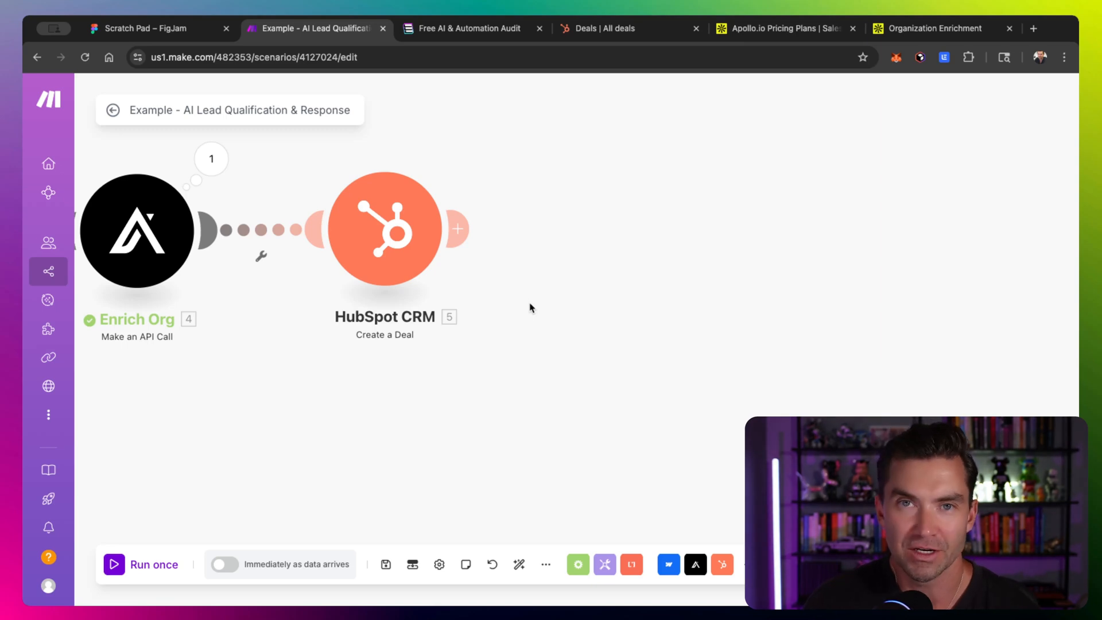
left_click(402, 233)
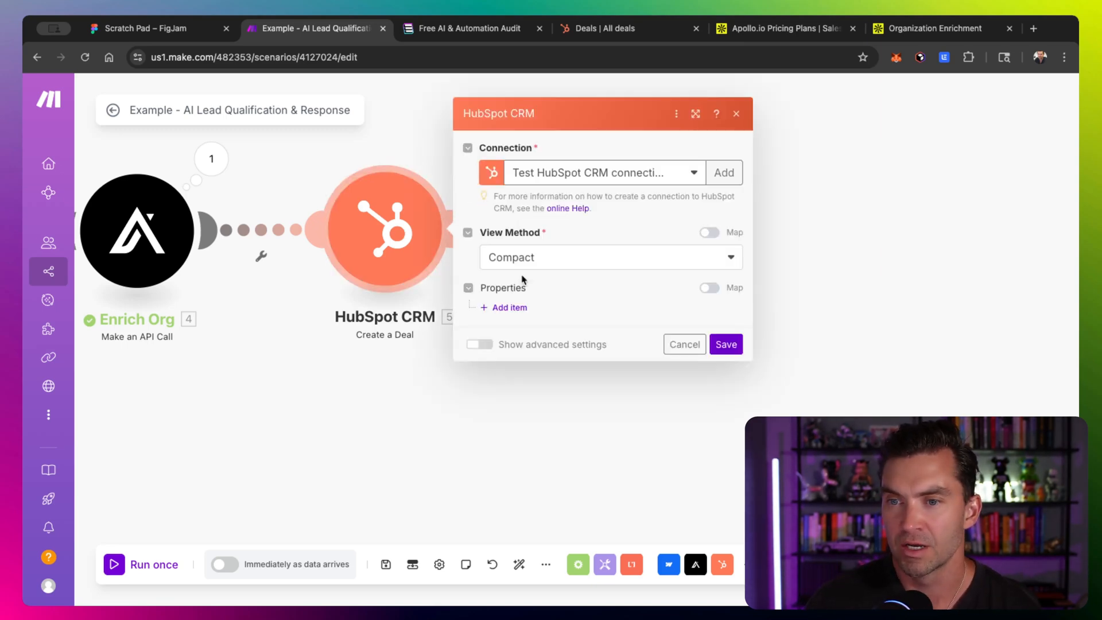
left_click_drag(446, 246, 378, 246)
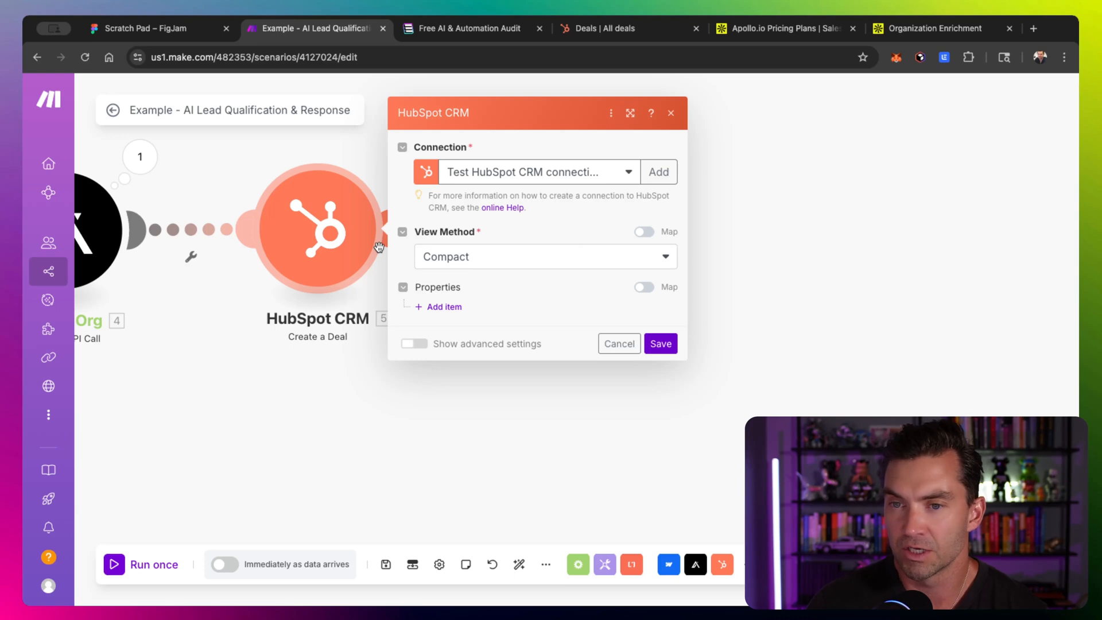
left_click(480, 262)
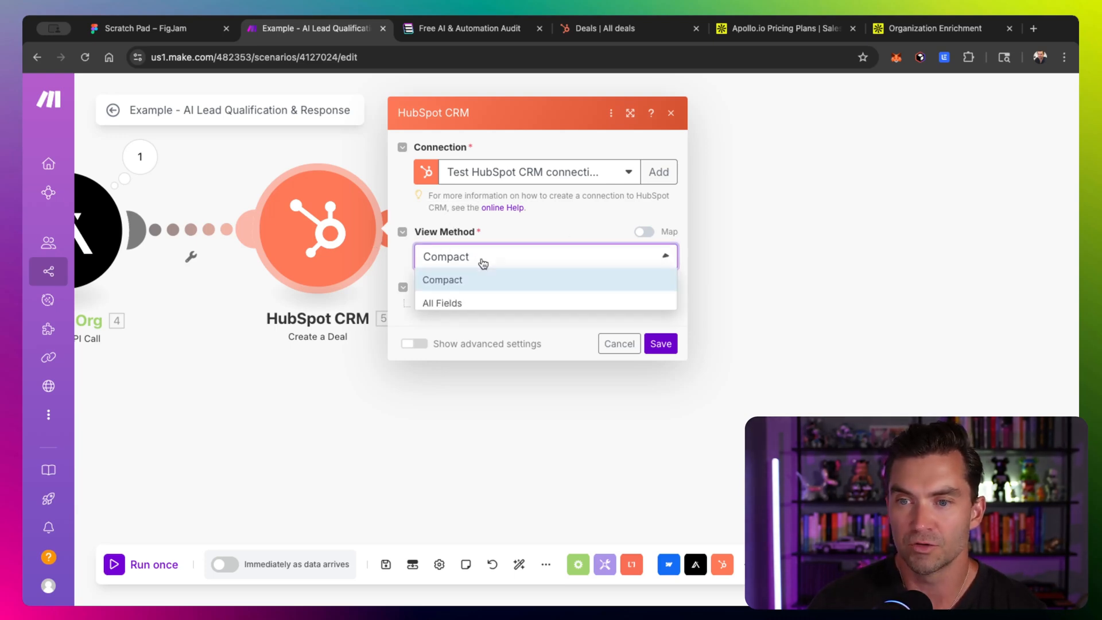
left_click(480, 304)
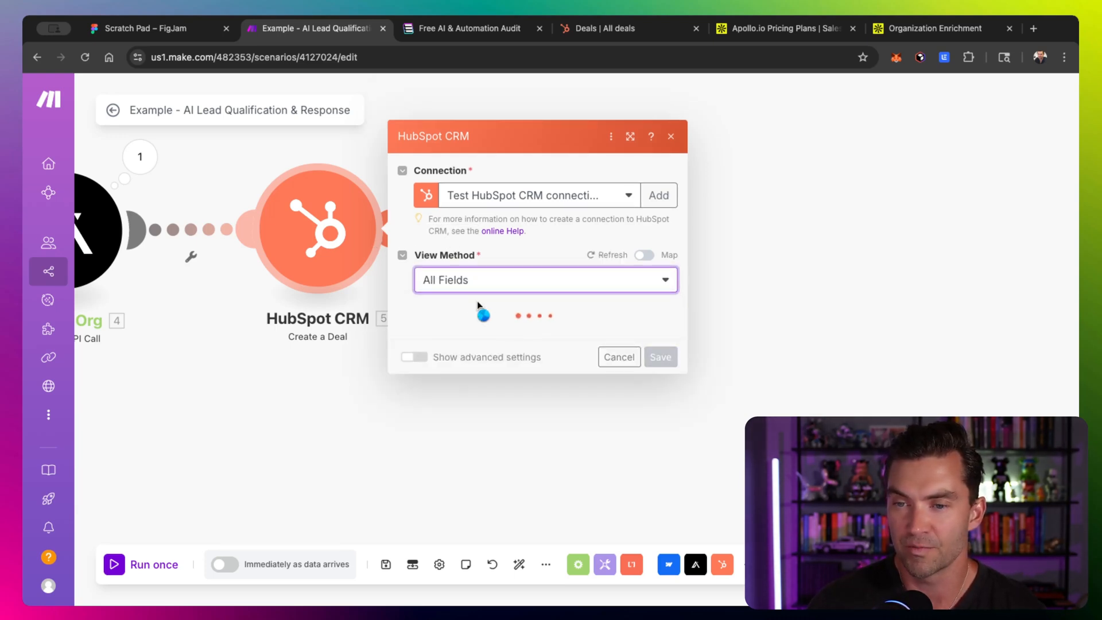
scroll(474, 316, "down", 10)
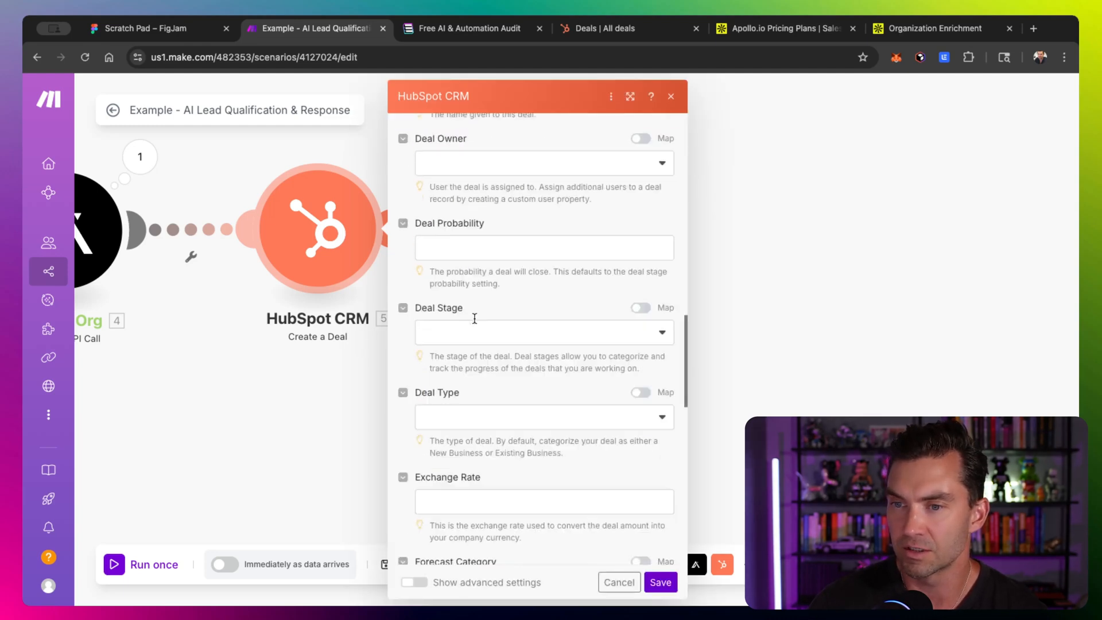
scroll(474, 318, "down", 8)
scroll(475, 319, "up", 20)
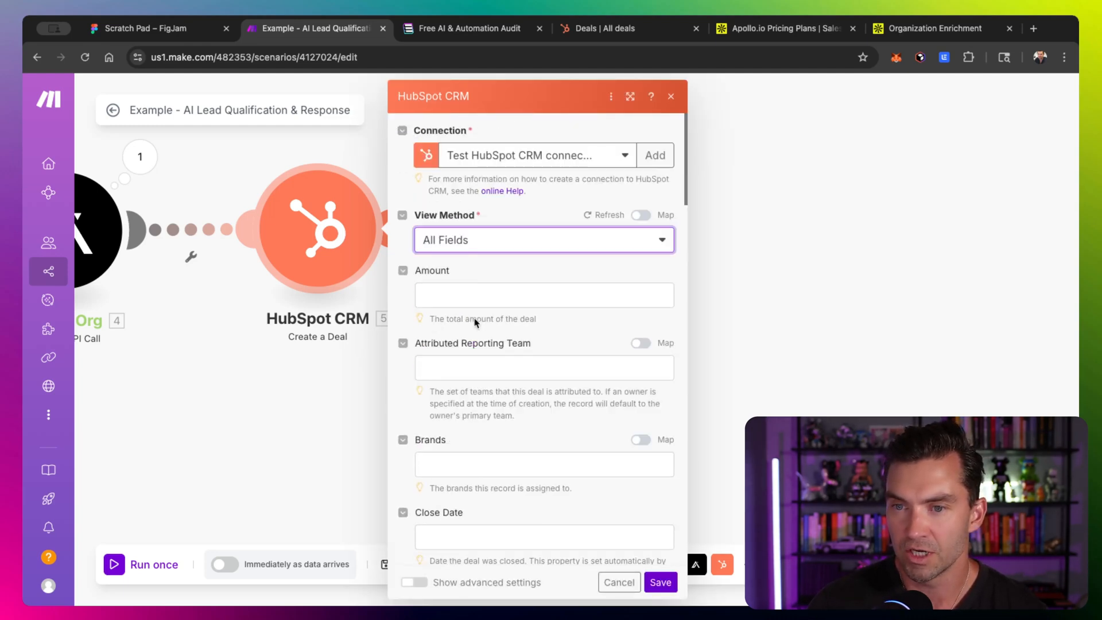
left_click(473, 253)
- Add a Deal Name property whose value is the Enrich Org organization name followed by Deal
left_click(472, 260)
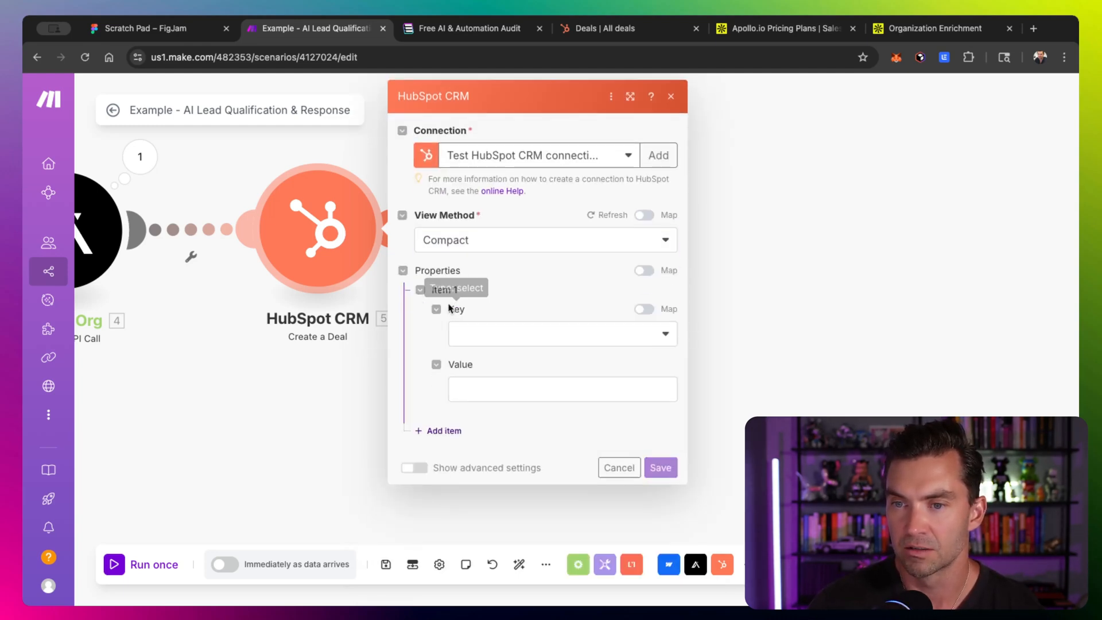
left_click(522, 333)
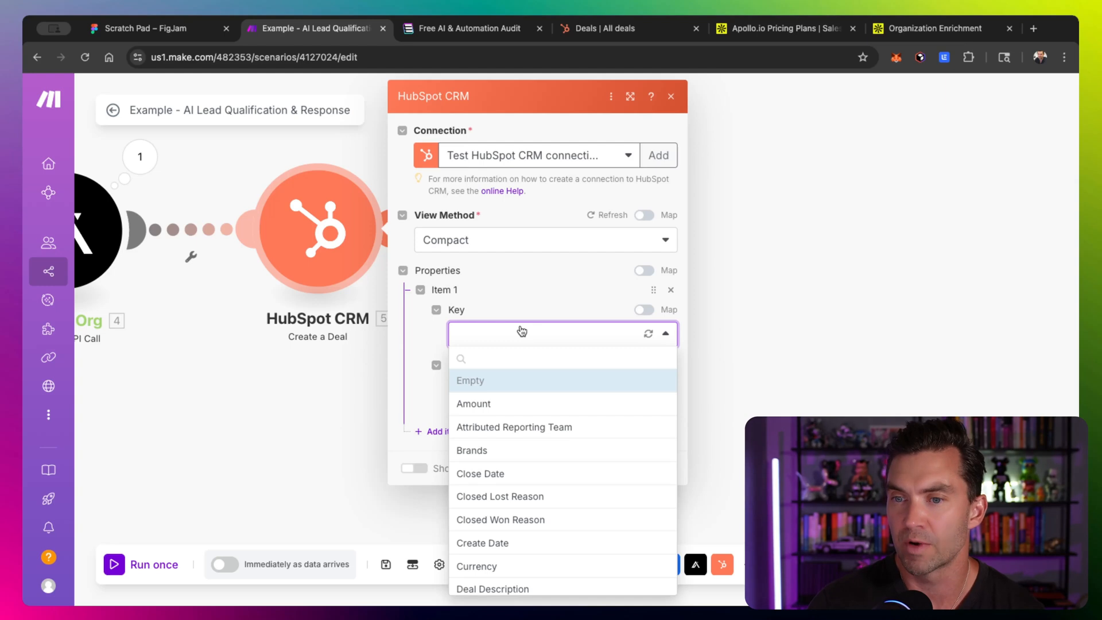
left_click(532, 355)
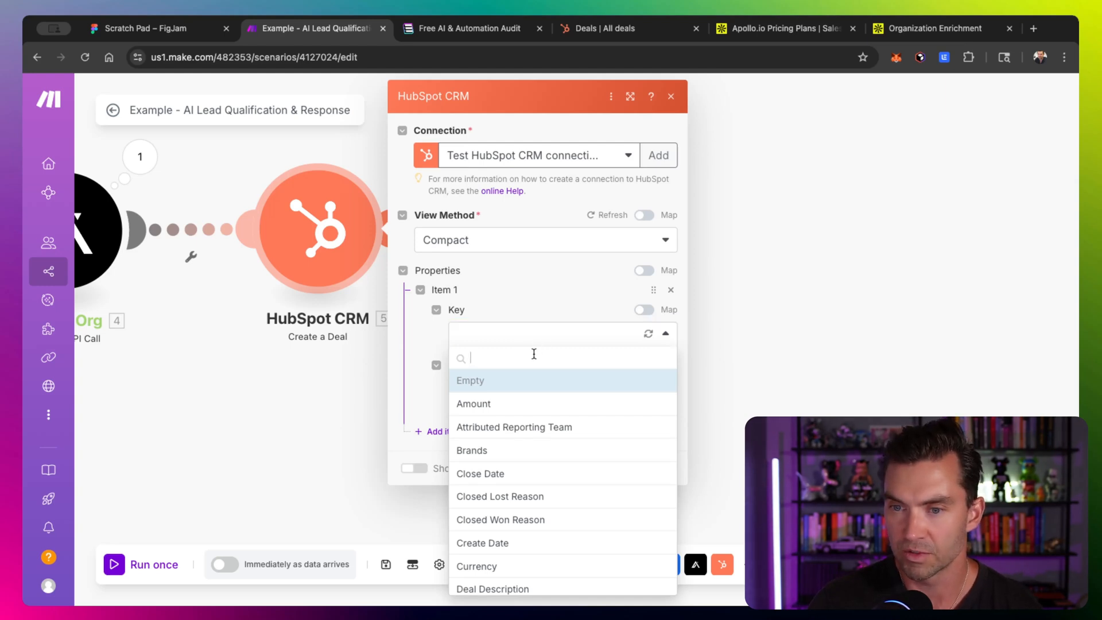
type("name")
left_click(533, 379)
left_click(522, 389)
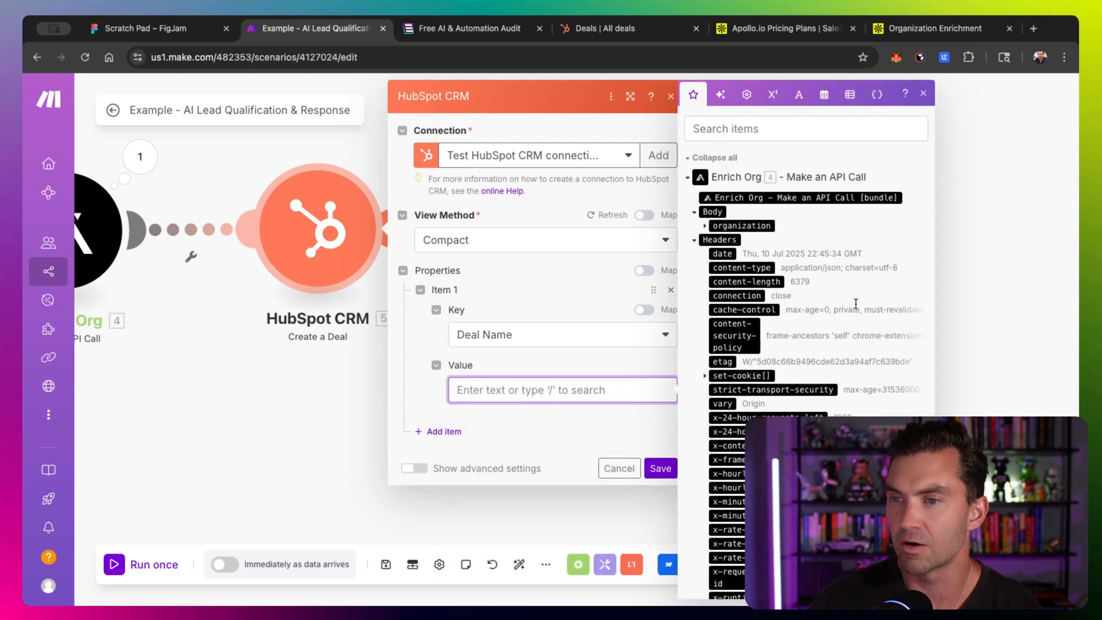
left_click(704, 226)
left_click(732, 253)
type("Deal")
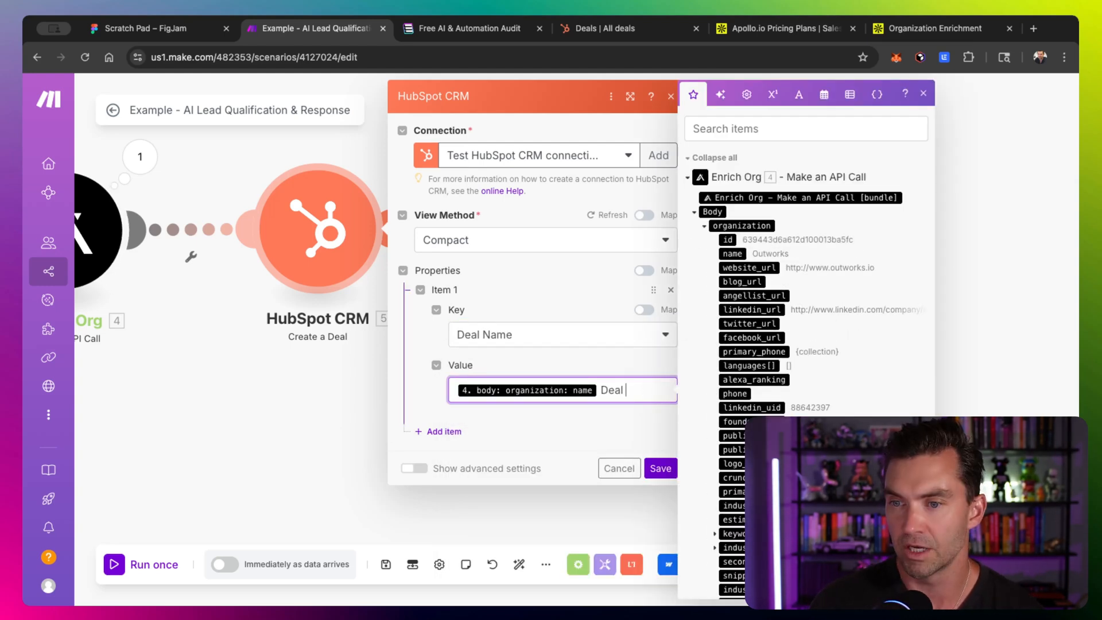
scroll(322, 362, "right", 1)
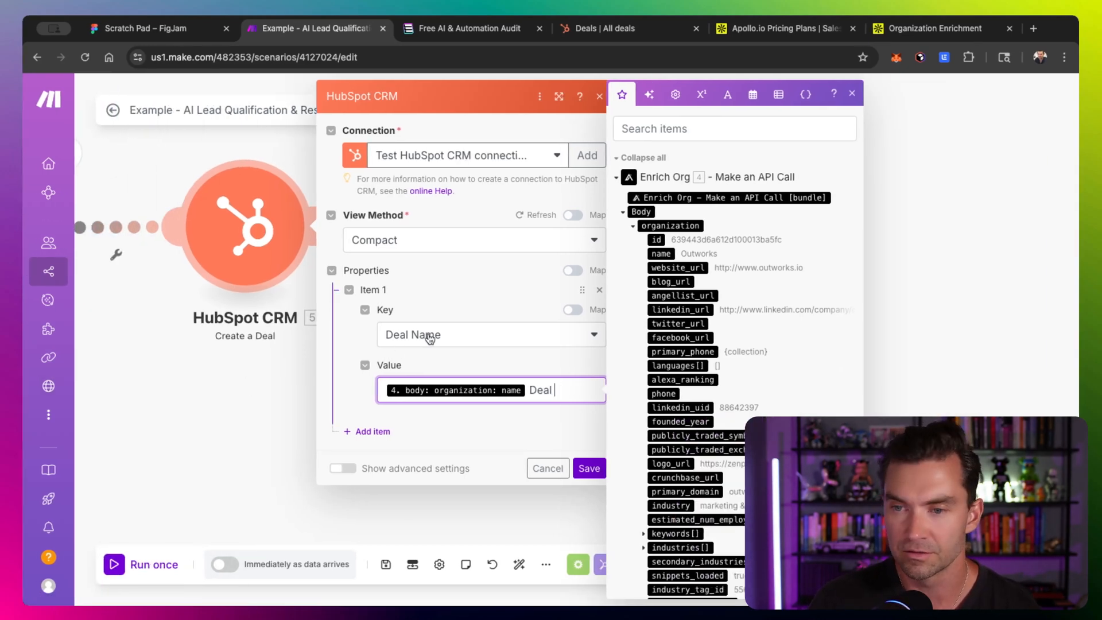
- Add an Amount property of $5000, save the module, and rename it Create Deal
left_click(373, 431)
left_click(430, 470)
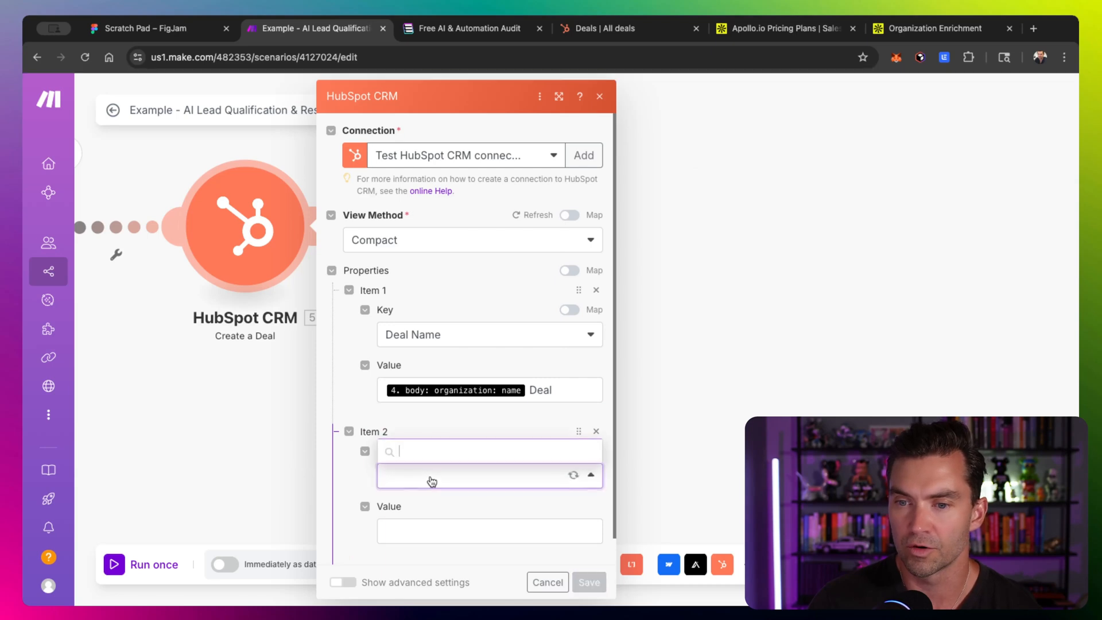
type("a")
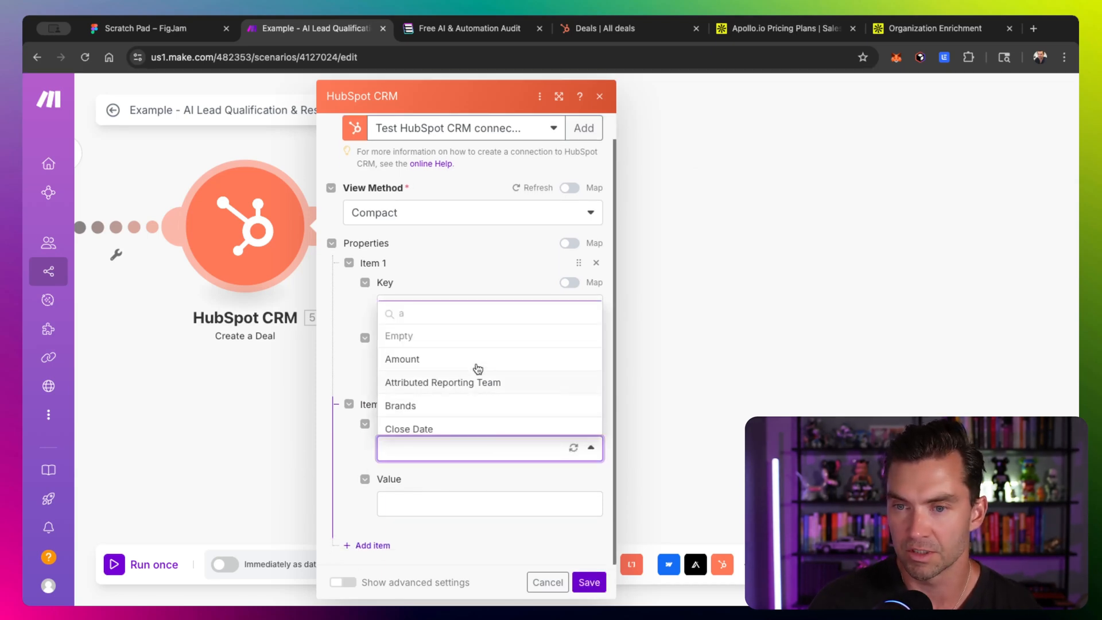
left_click(476, 361)
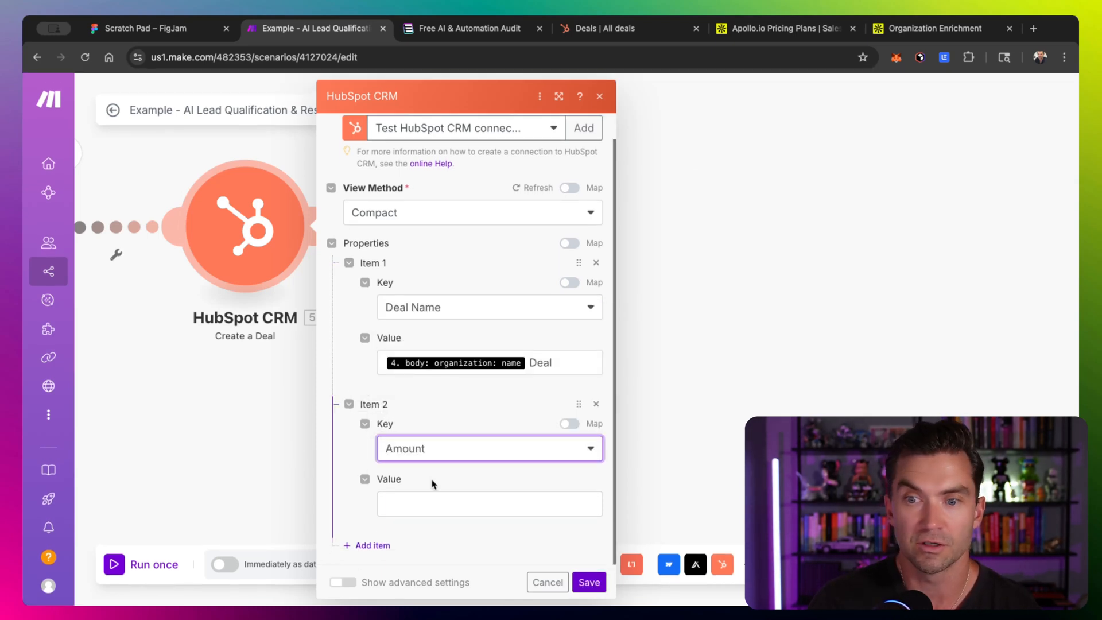
left_click(423, 504)
type("$5000")
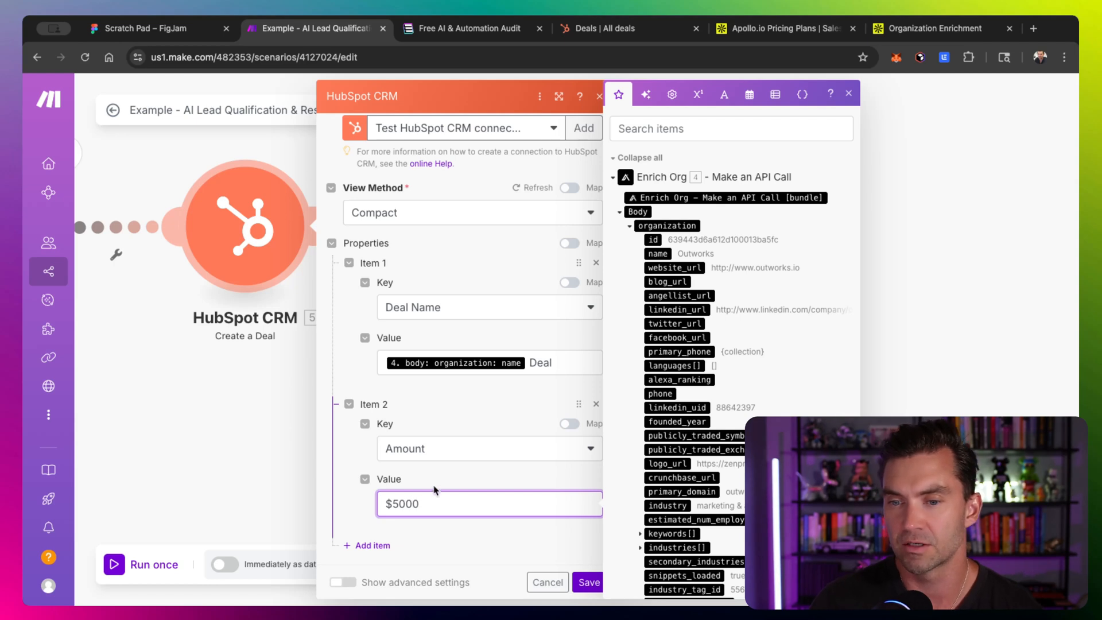
left_click(590, 582)
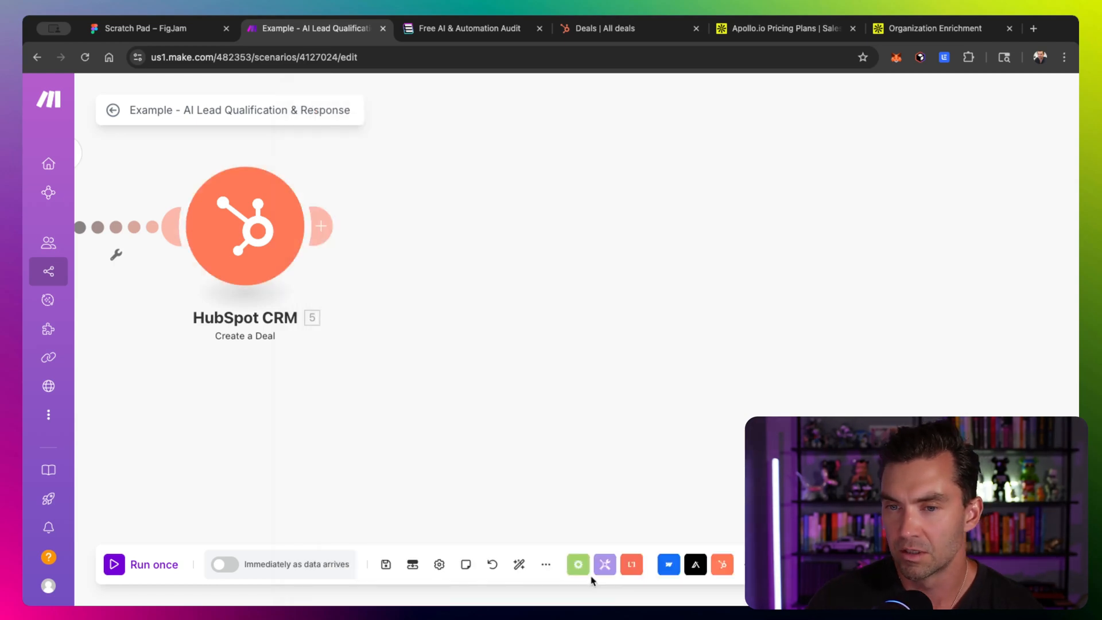
type("Create")
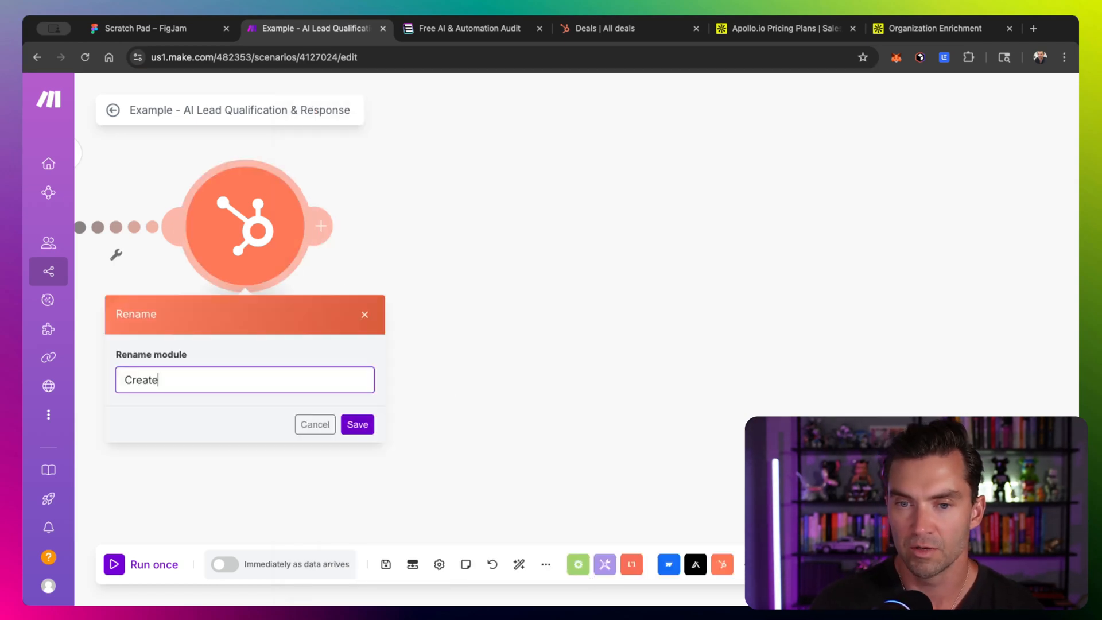
type(" Deal")
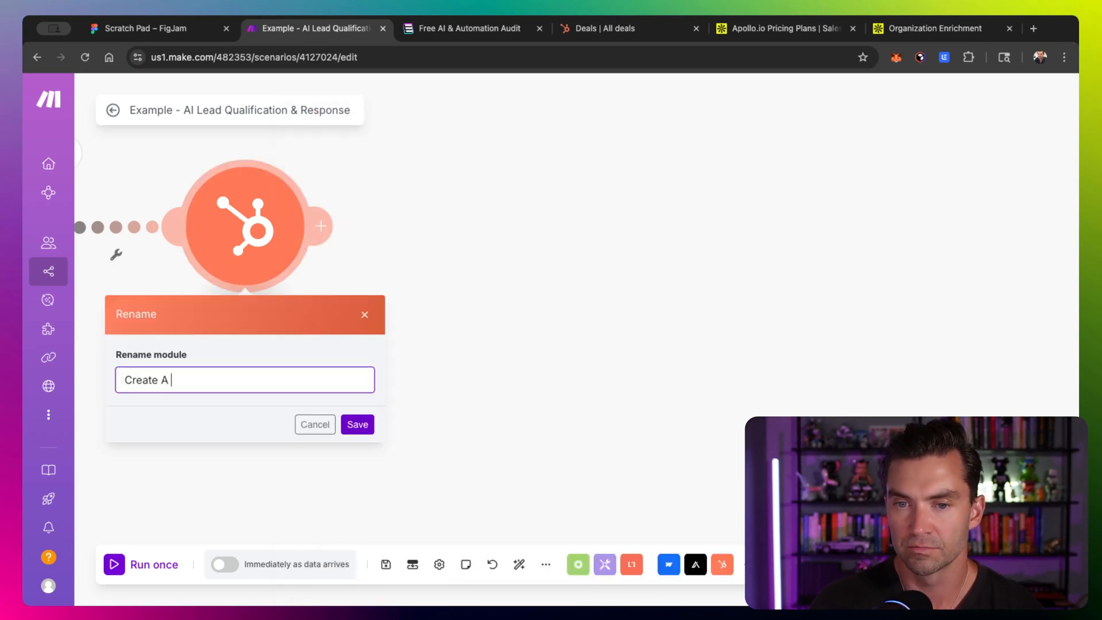
key("Return")
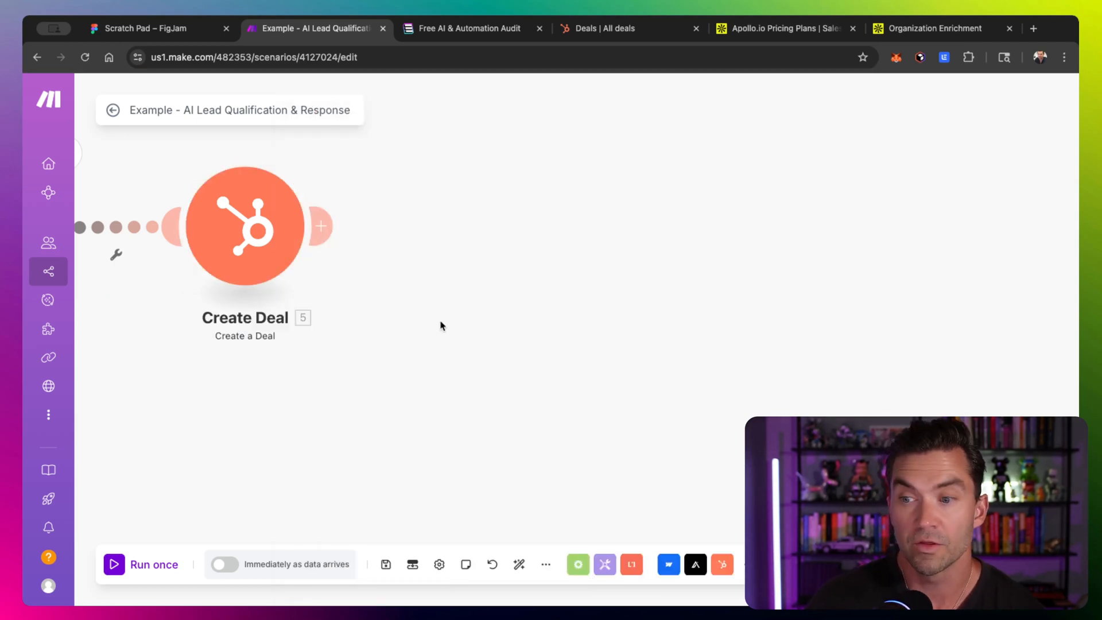
- Add a HubSpot CRM Create or Update a Contact module after the Create Deal module
left_click(320, 226)
scroll(631, 321, "down", 2)
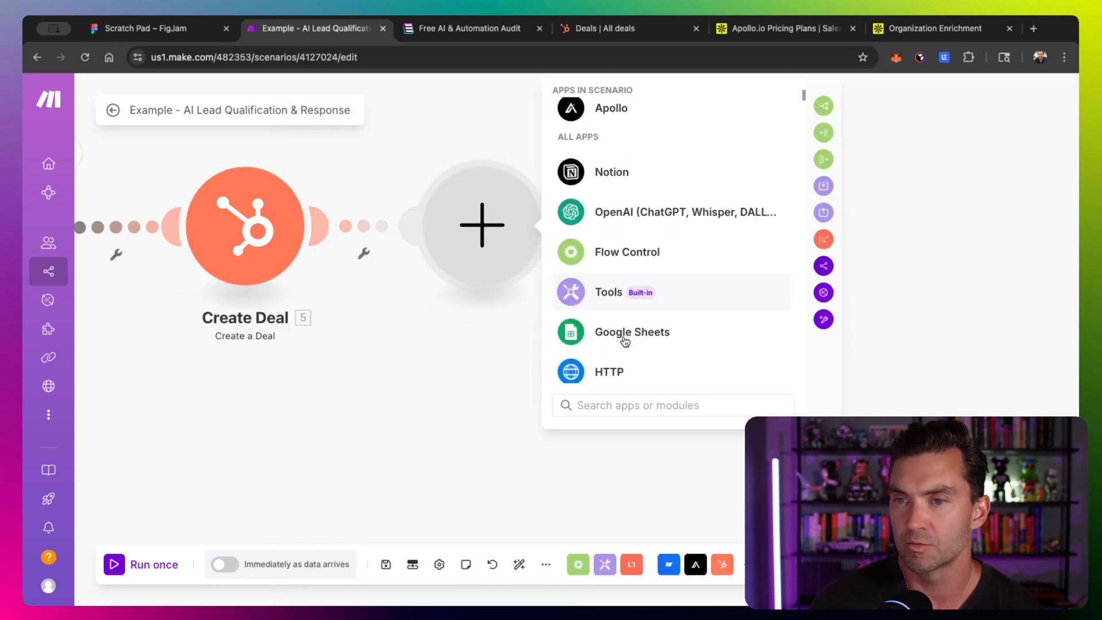
left_click(616, 406)
type("hu")
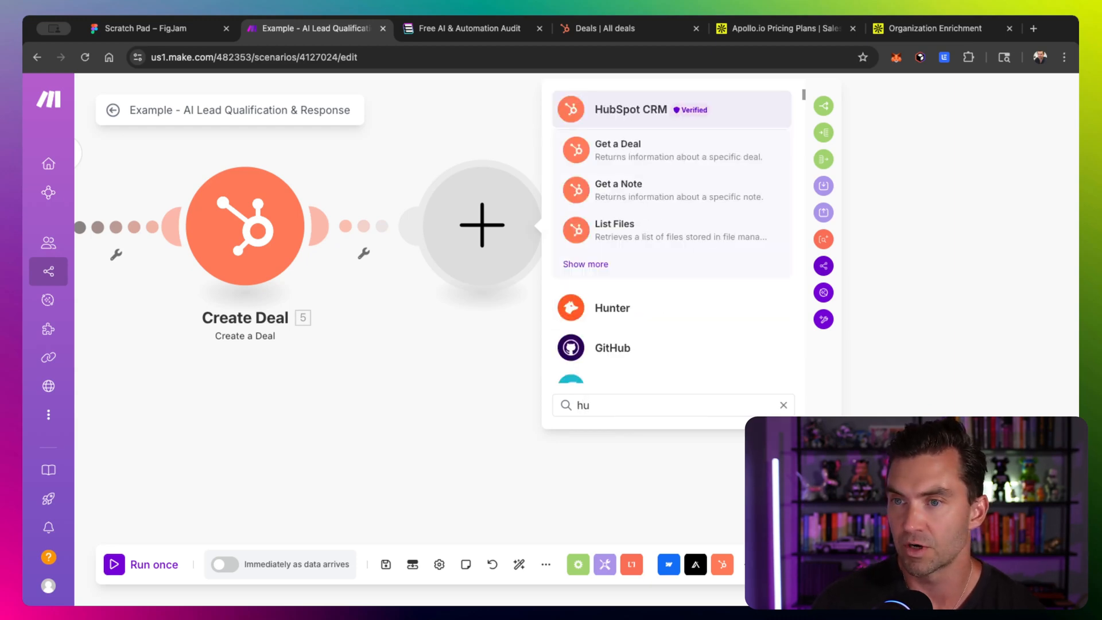
key("Return")
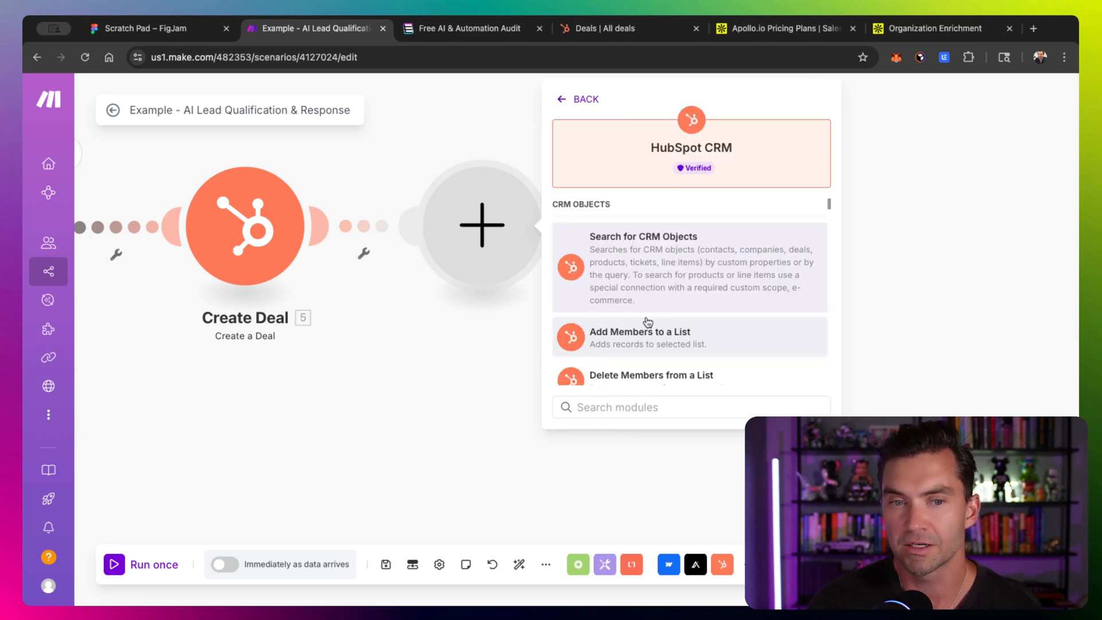
scroll(648, 321, "down", 3)
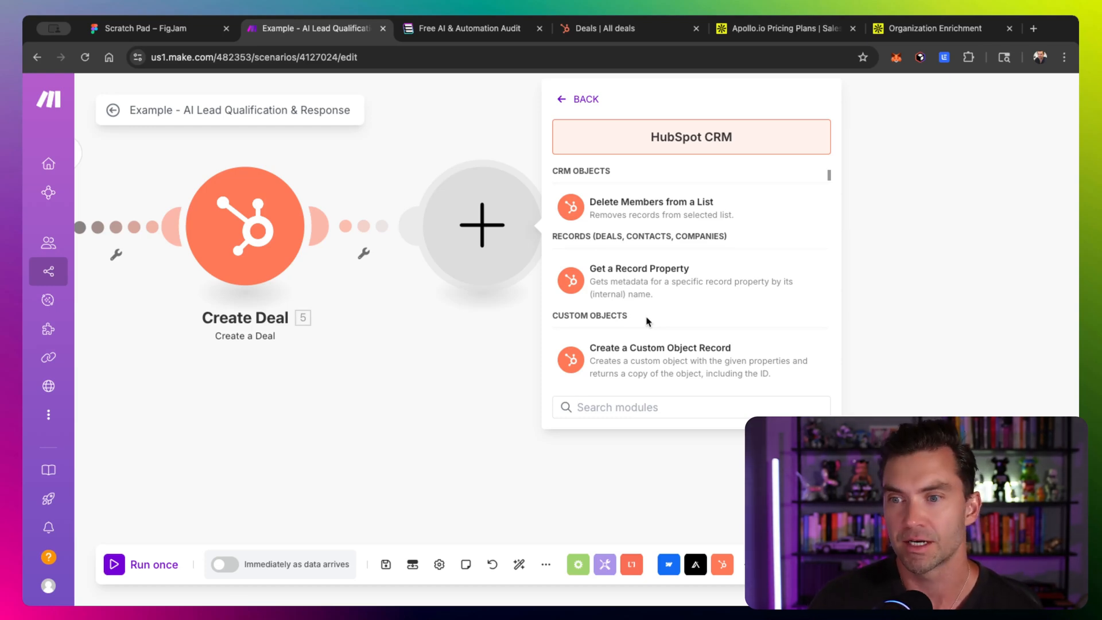
type("contact")
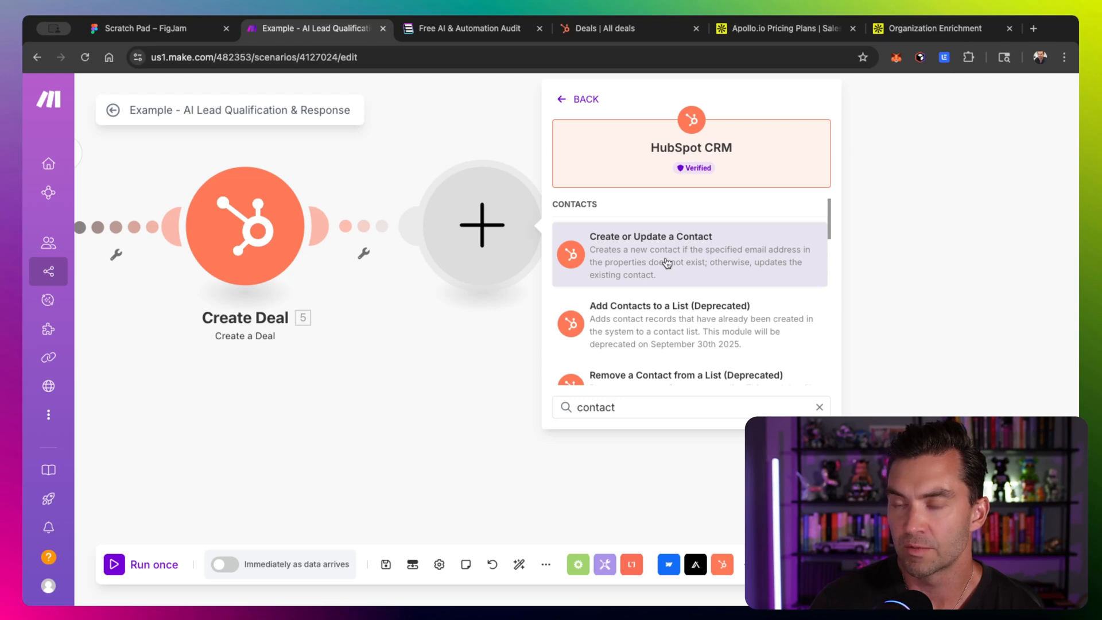
left_click(667, 263)
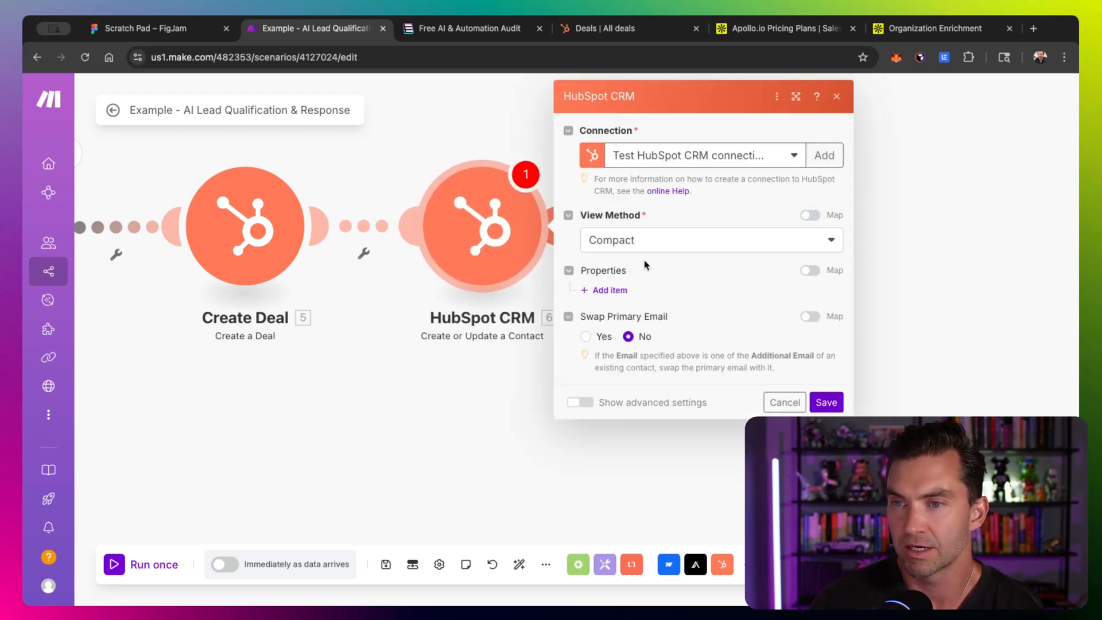
- Add a First Name contact property mapped to the Enrich Person body person first_name field
left_click(610, 289)
left_click(445, 334)
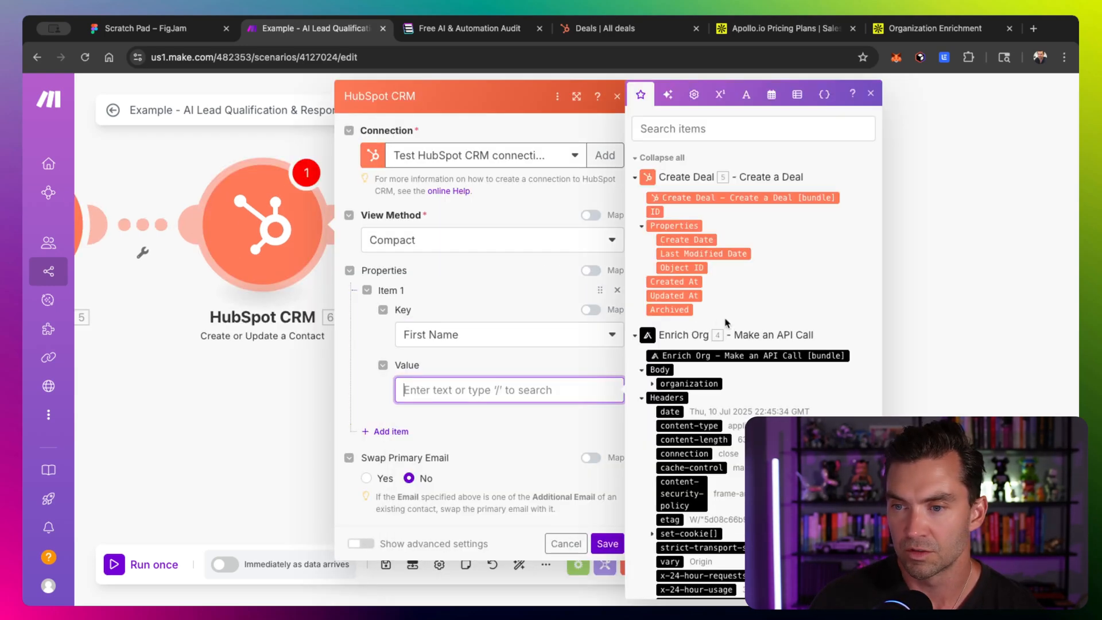
scroll(704, 439, "down", 10)
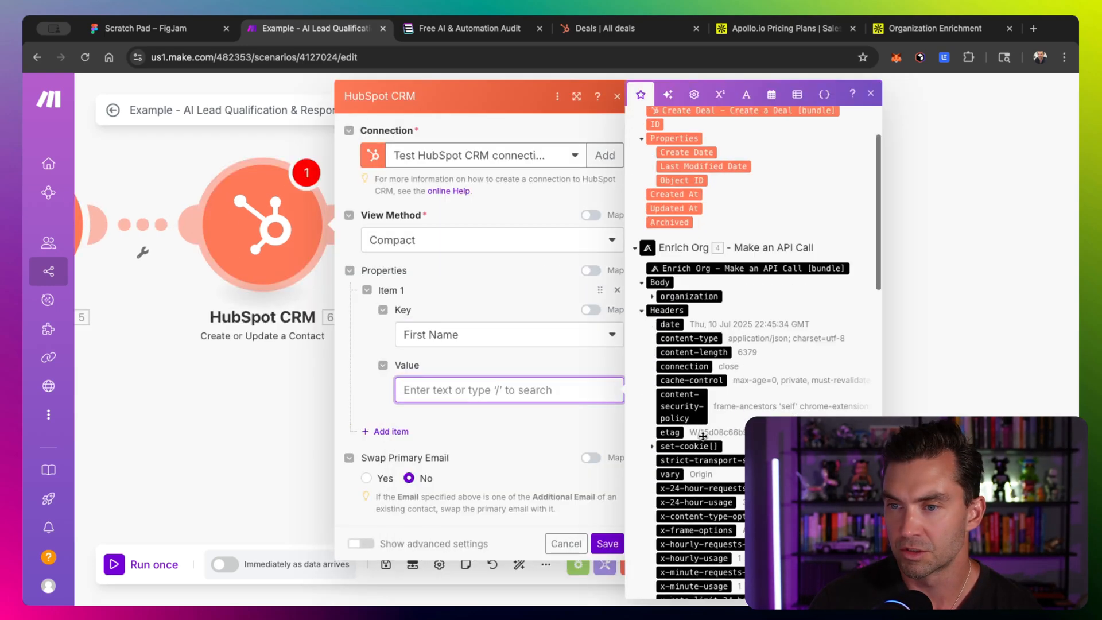
scroll(703, 439, "down", 2)
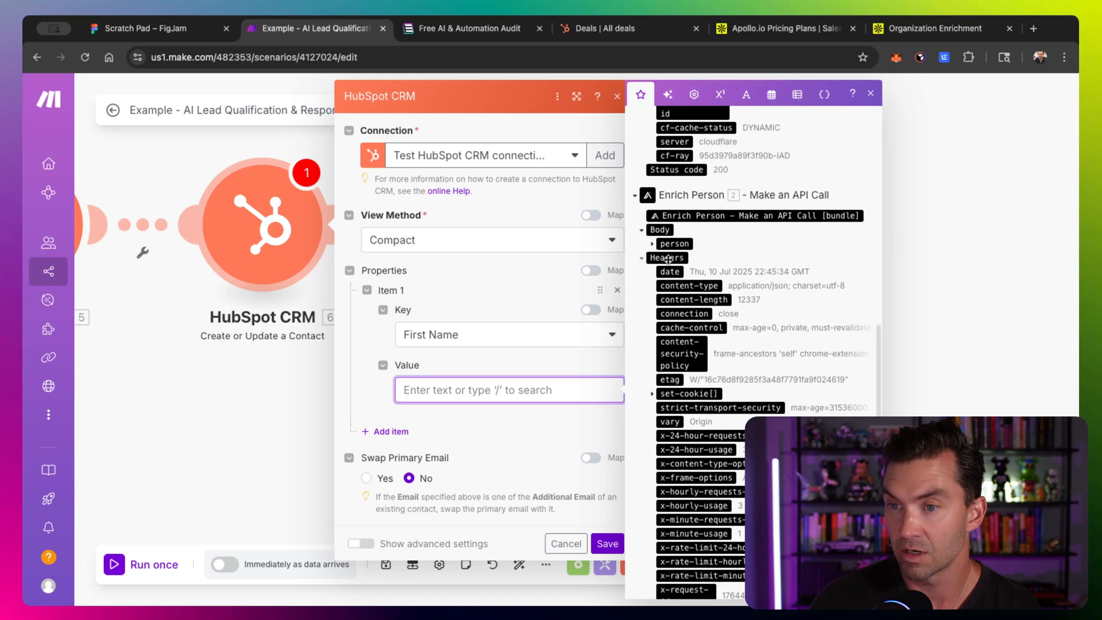
left_click(652, 244)
left_click(694, 272)
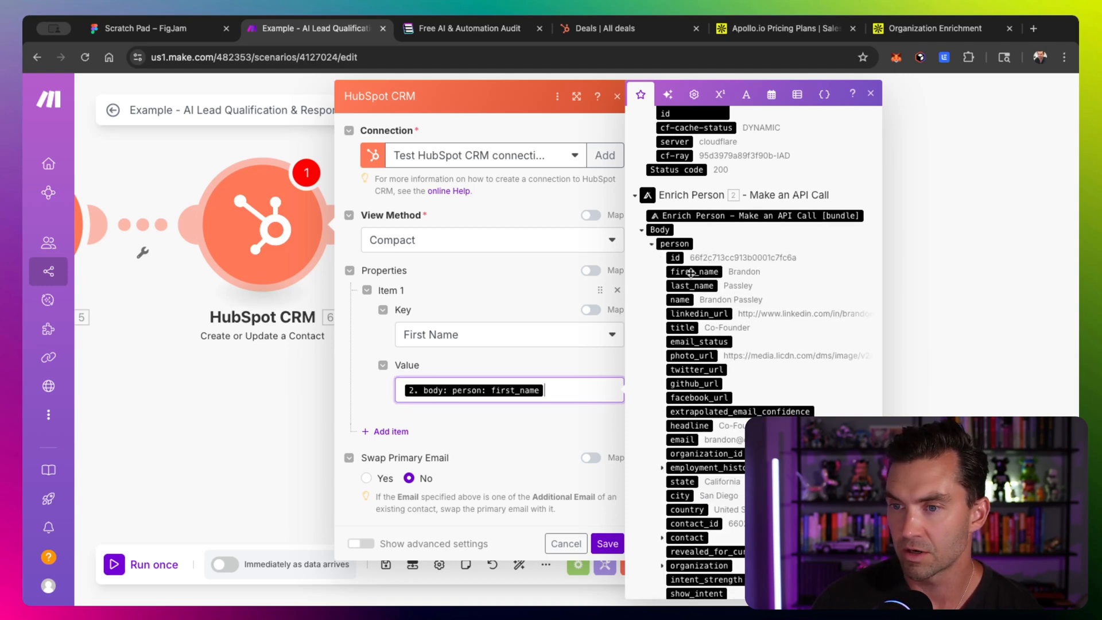
- Add Last Name, Email and Job Title properties mapped from the Enrich Person person fields, then save the module
left_click(401, 432)
left_click(443, 472)
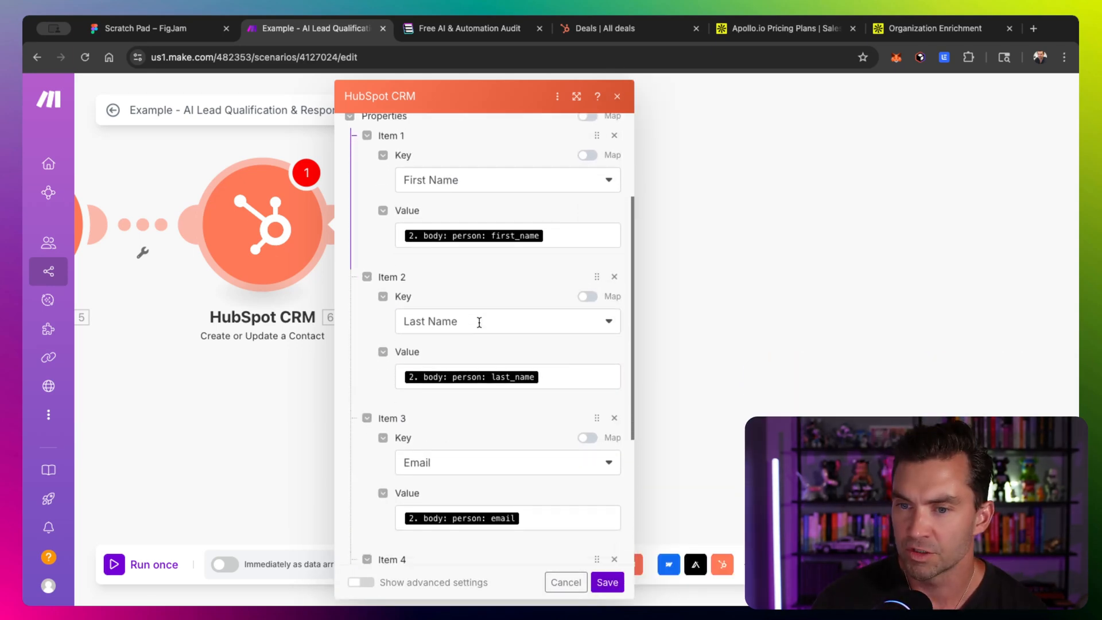
scroll(479, 322, "down", 5)
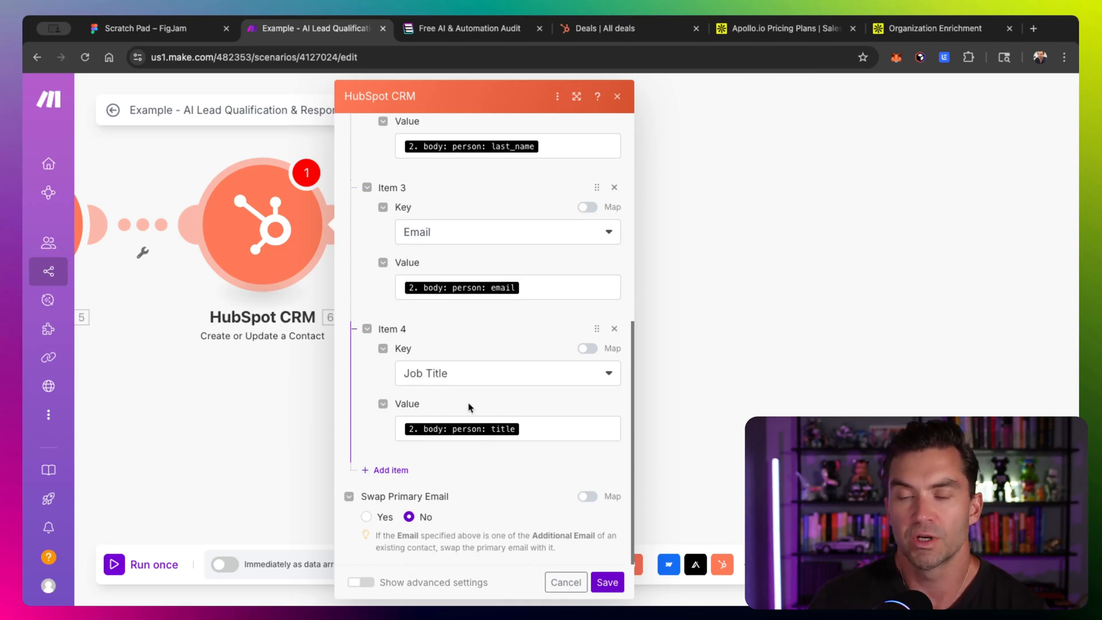
left_click(602, 582)
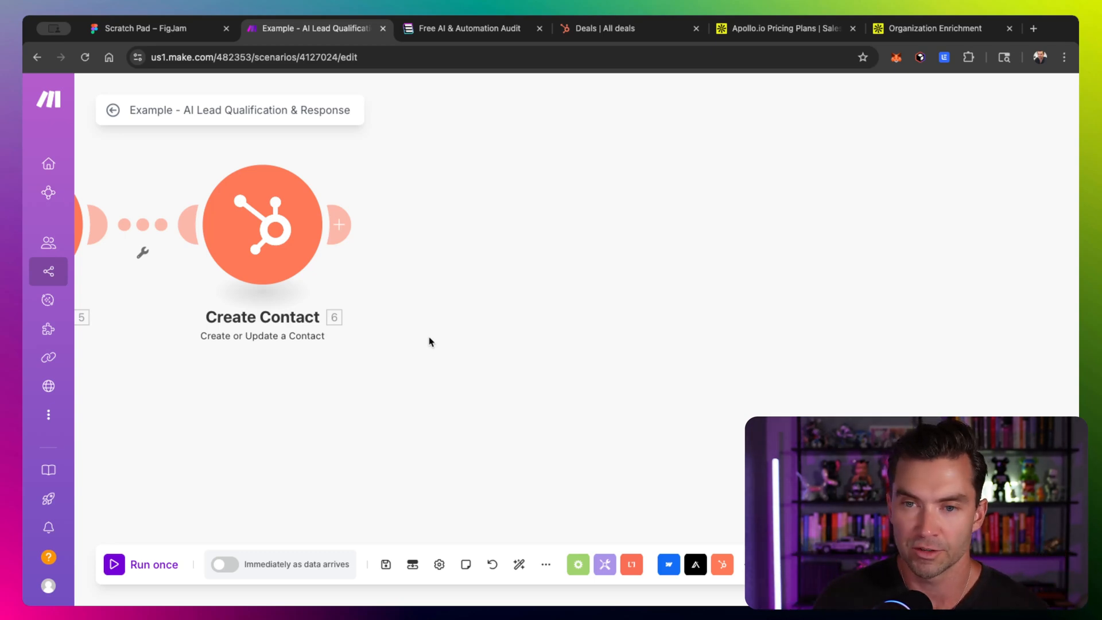
- Add a HubSpot CRM Create an Association module after the Create Contact module
left_click(338, 224)
left_click(595, 216)
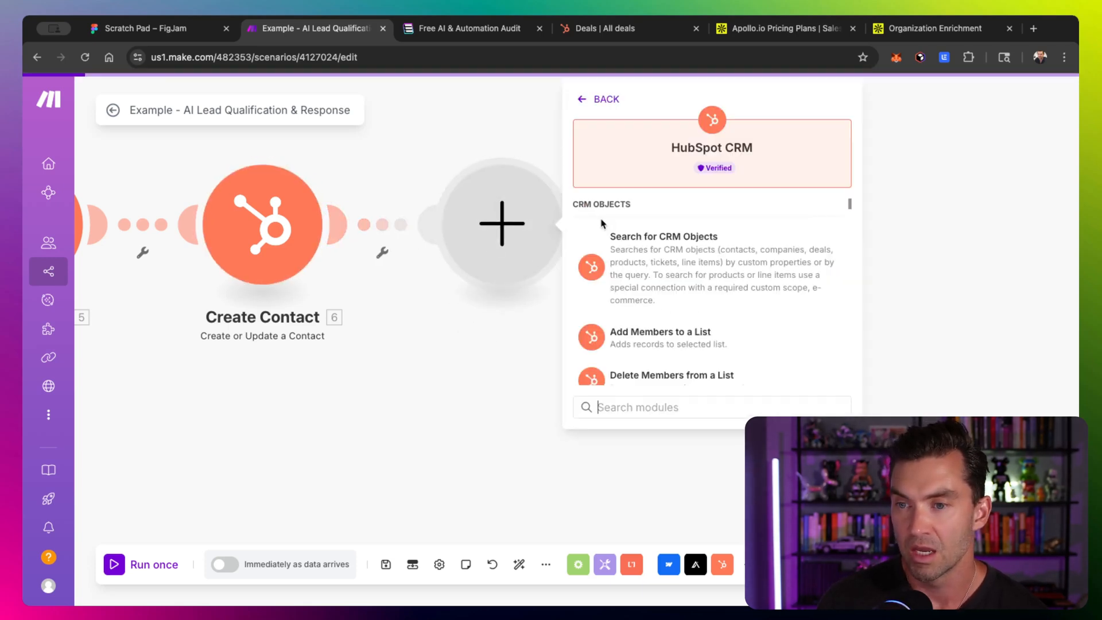
type("assoc")
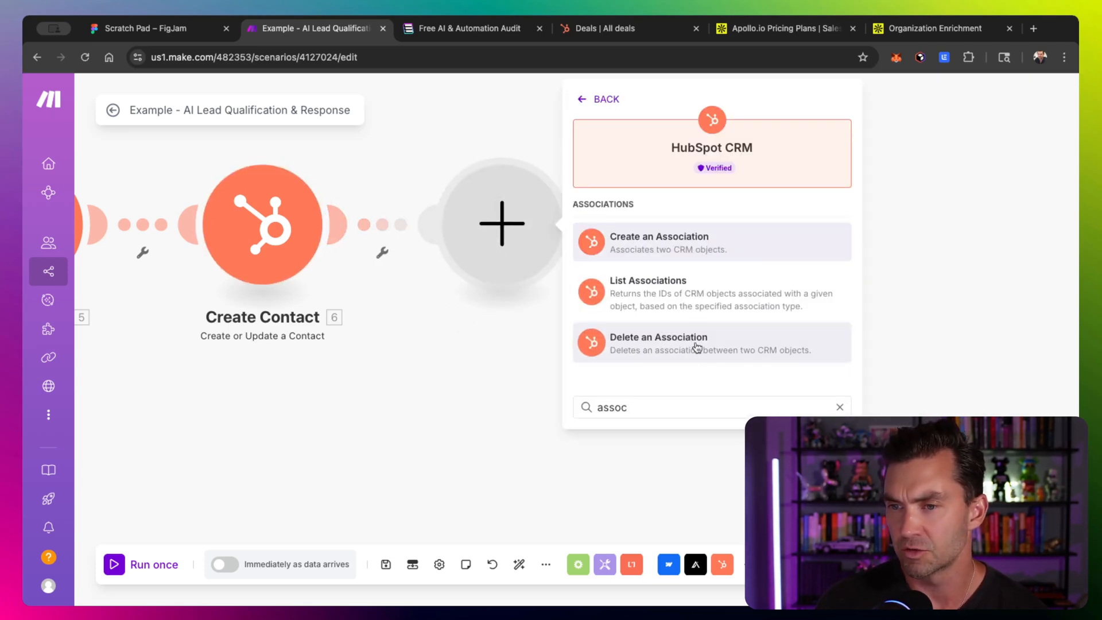
left_click(659, 248)
- Set the association's Definition ID to Contact to Deal
left_click(693, 274)
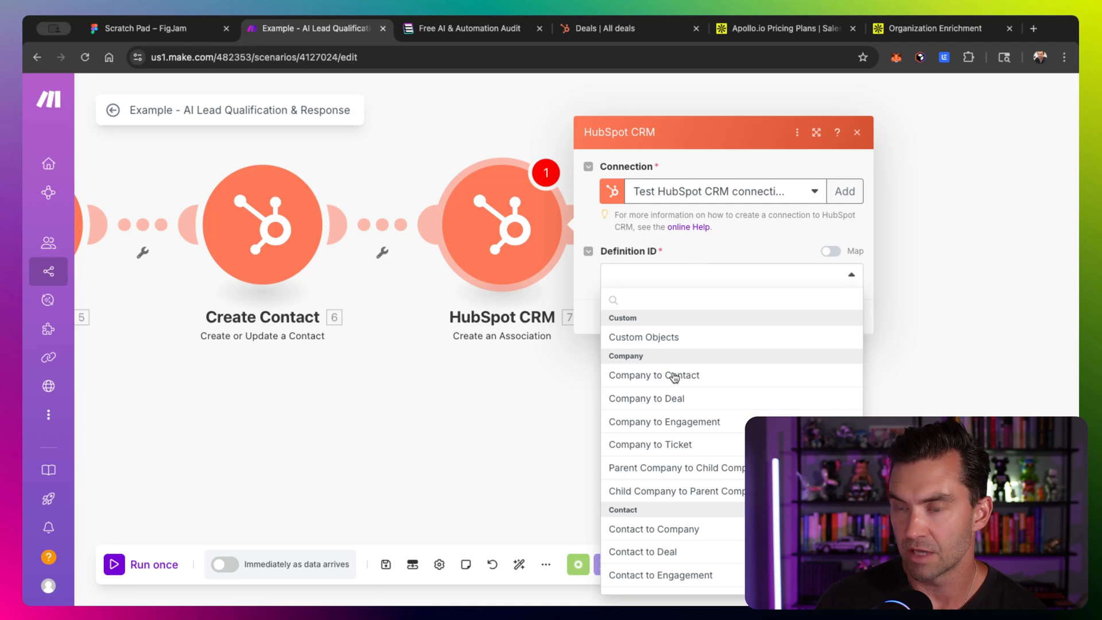
scroll(670, 402, "down", 1)
scroll(750, 398, "down", 2)
scroll(751, 397, "down", 2)
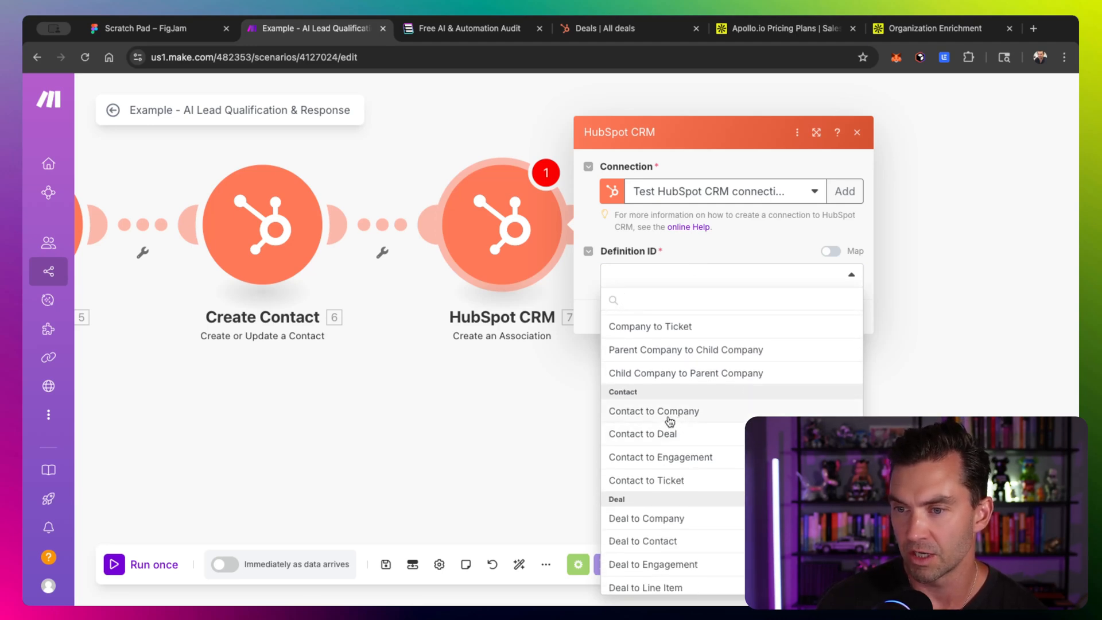
left_click(686, 436)
- Map Contact ID to the Create Contact's Contact ID and Deal ID to the Create Deal's ID, then save
left_click(691, 301)
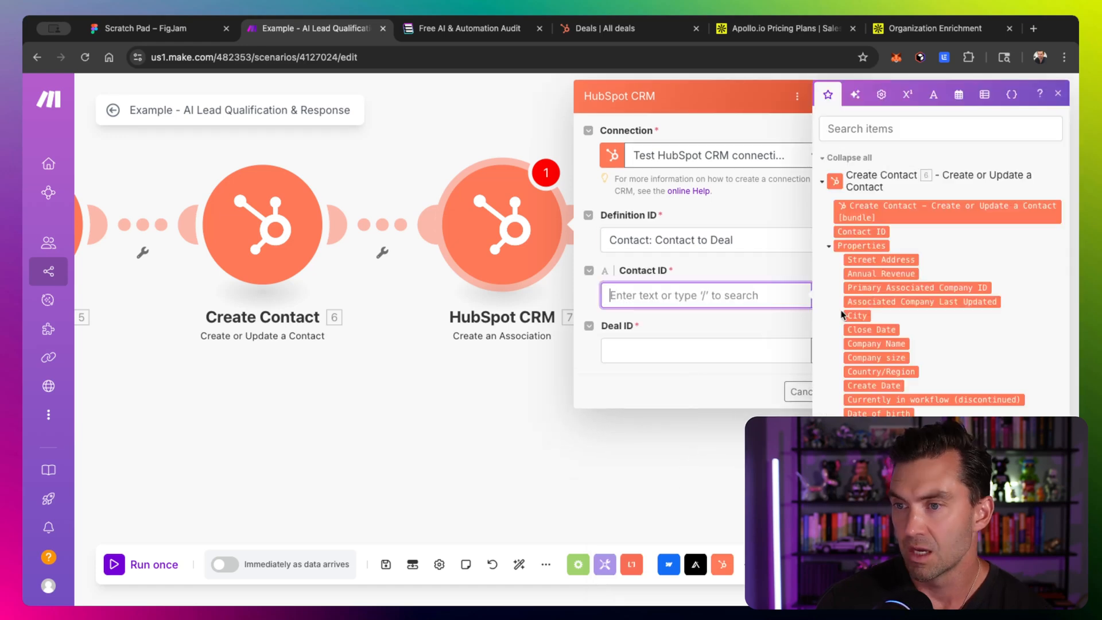
left_click(866, 232)
left_click(697, 355)
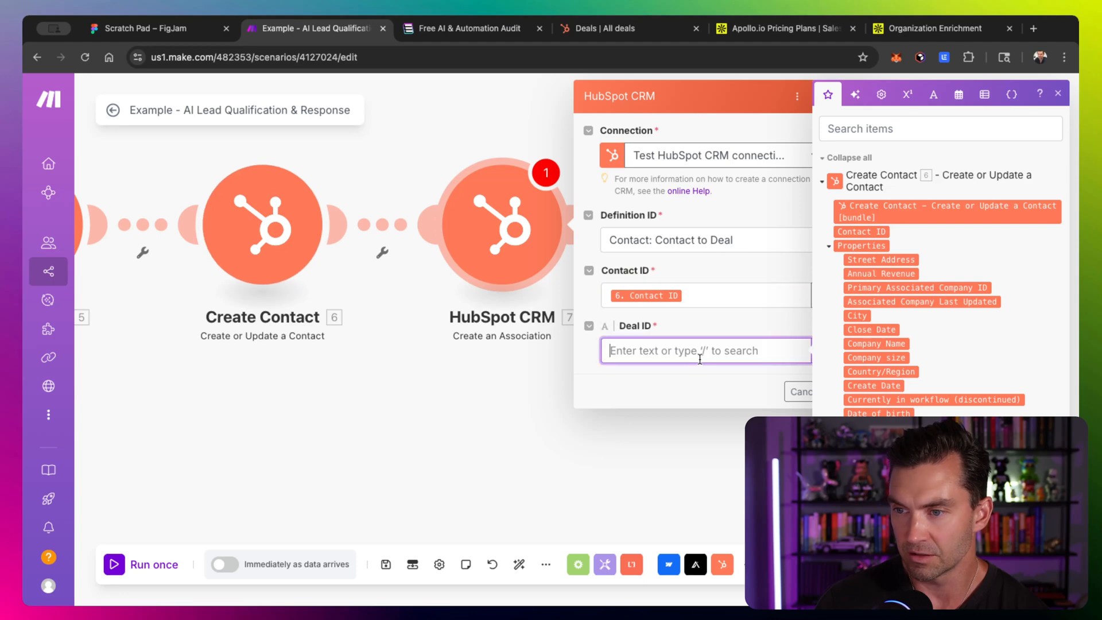
scroll(873, 351, "down", 10)
scroll(861, 258, "up", 2)
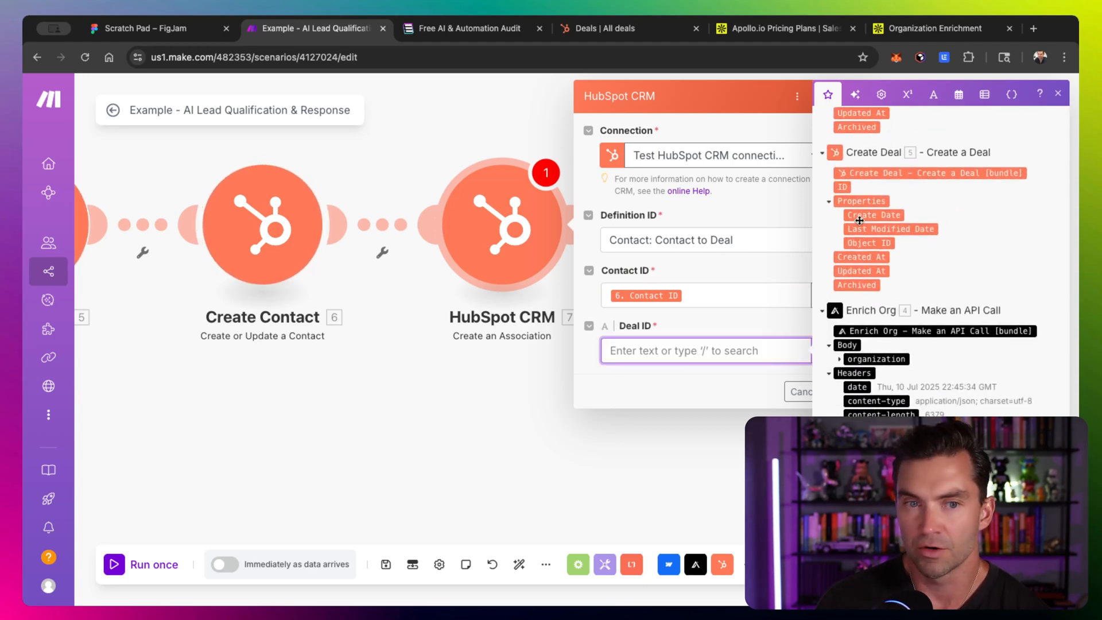
left_click(844, 188)
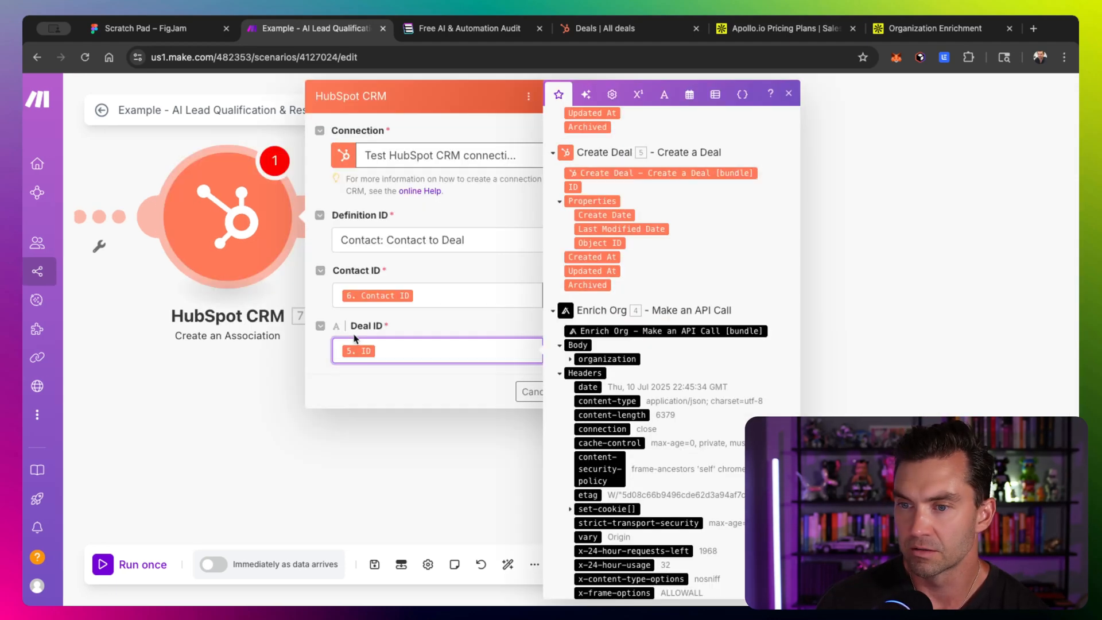
left_click(495, 396)
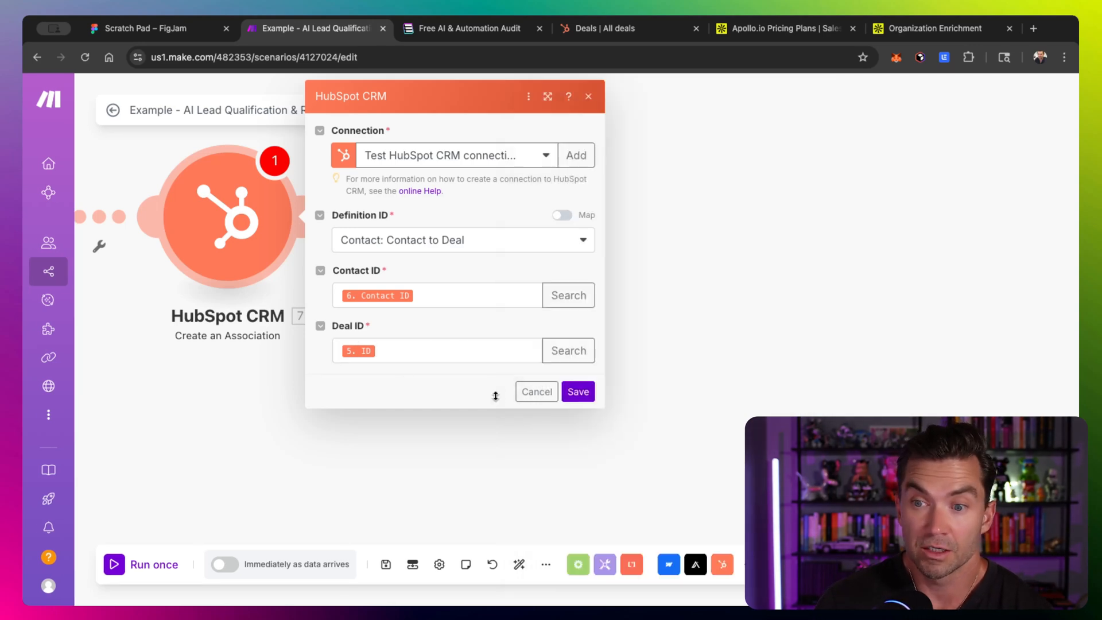
left_click(578, 390)
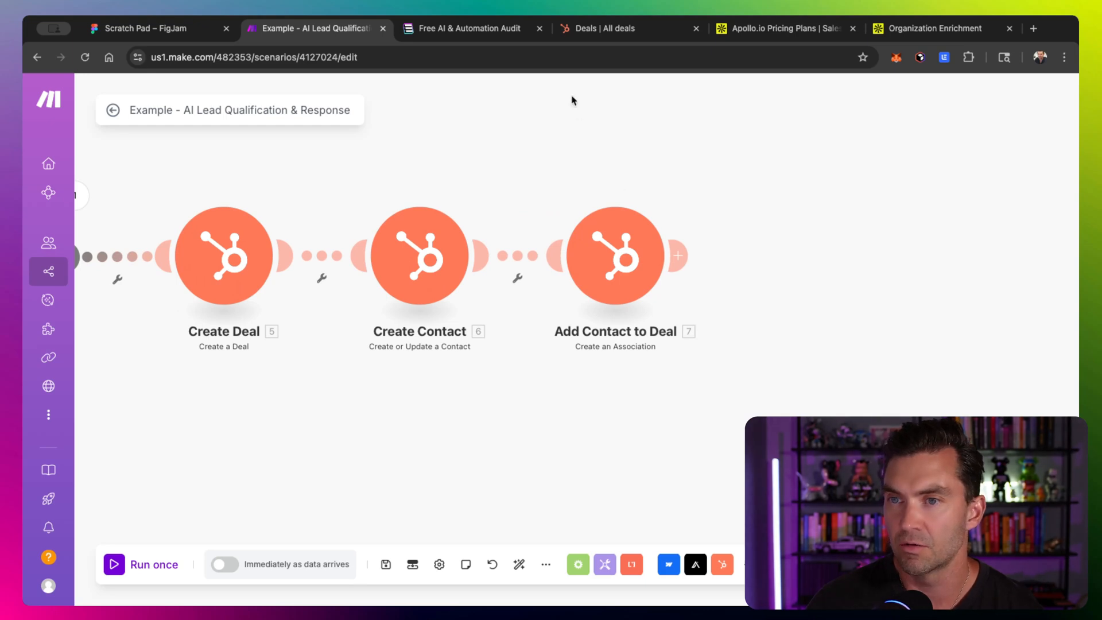
- Switch to the Free AI & Automation Audit page and enter the contact's name and e-mail in the form
key("ctrl+Tab")
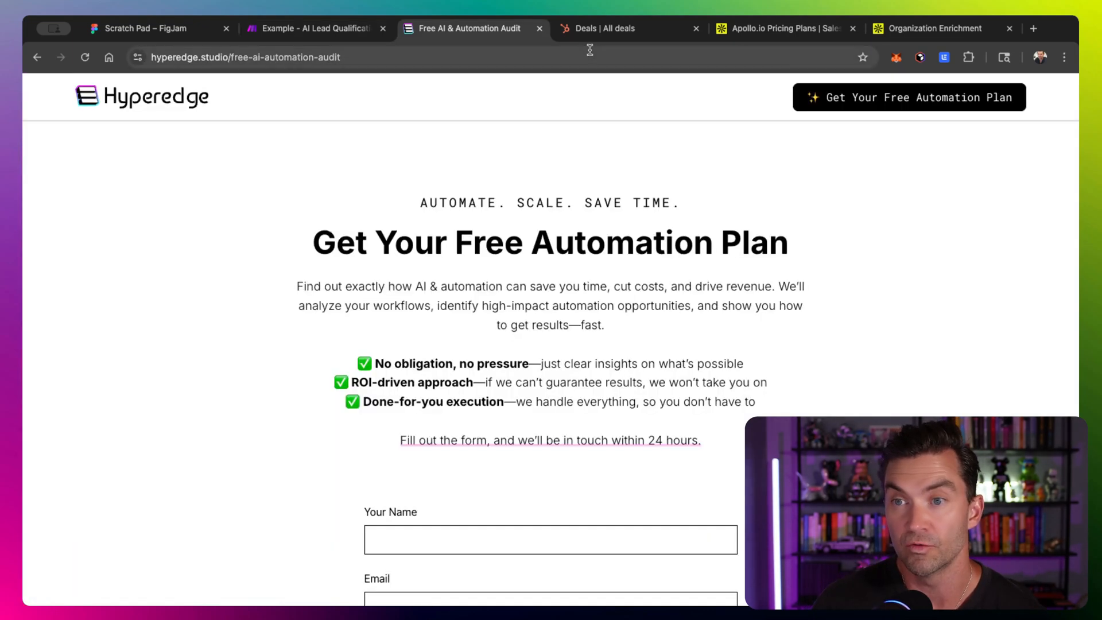
scroll(450, 355, "down", 4)
left_click(410, 316)
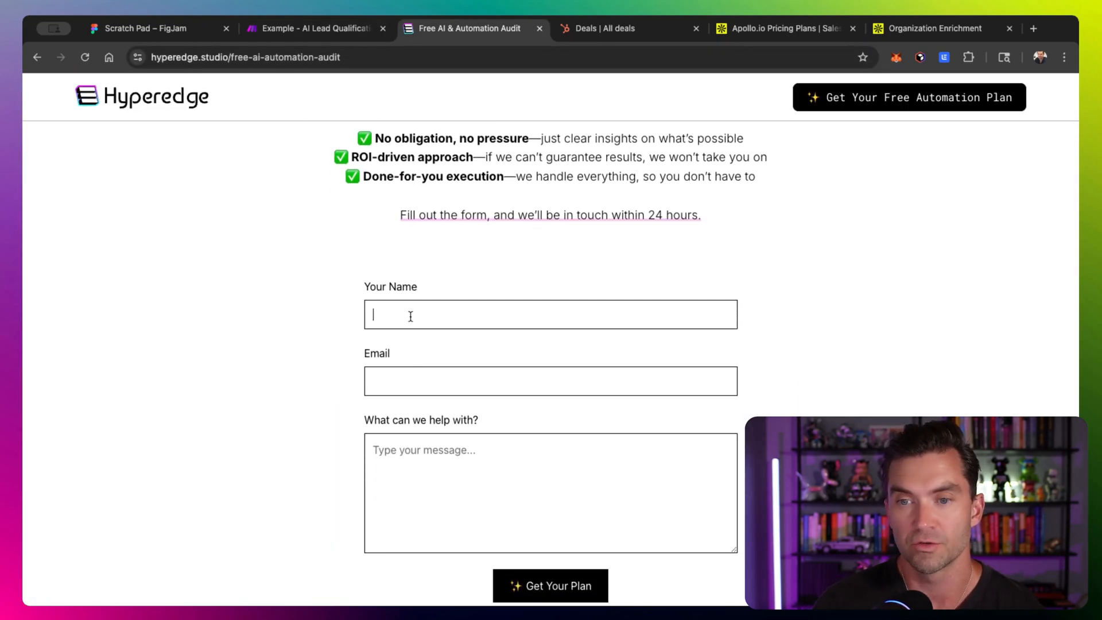
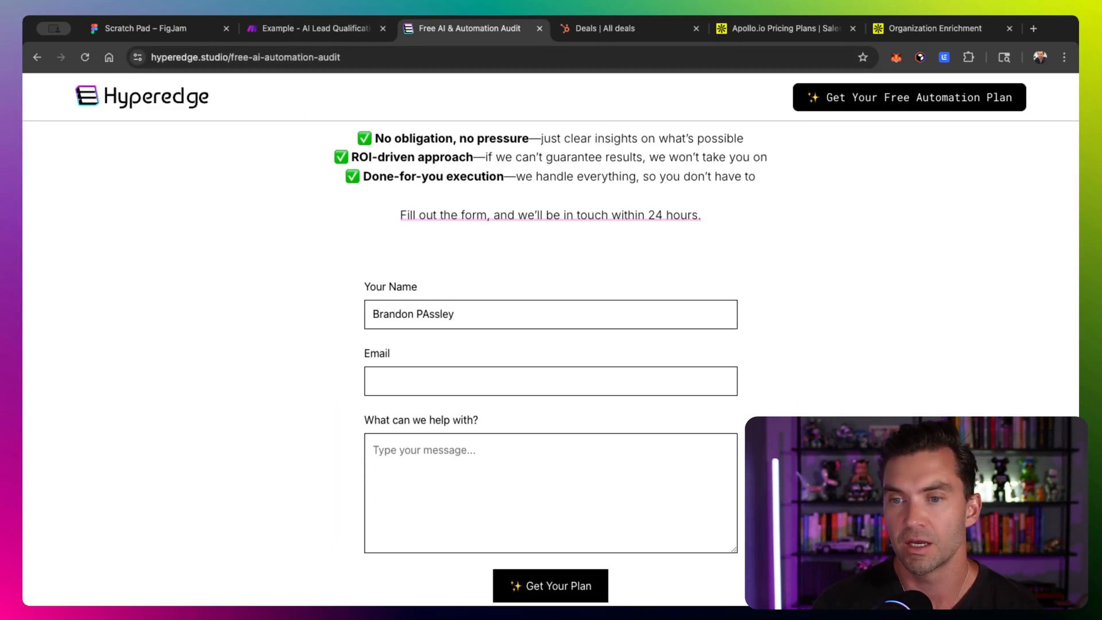
type("assey")
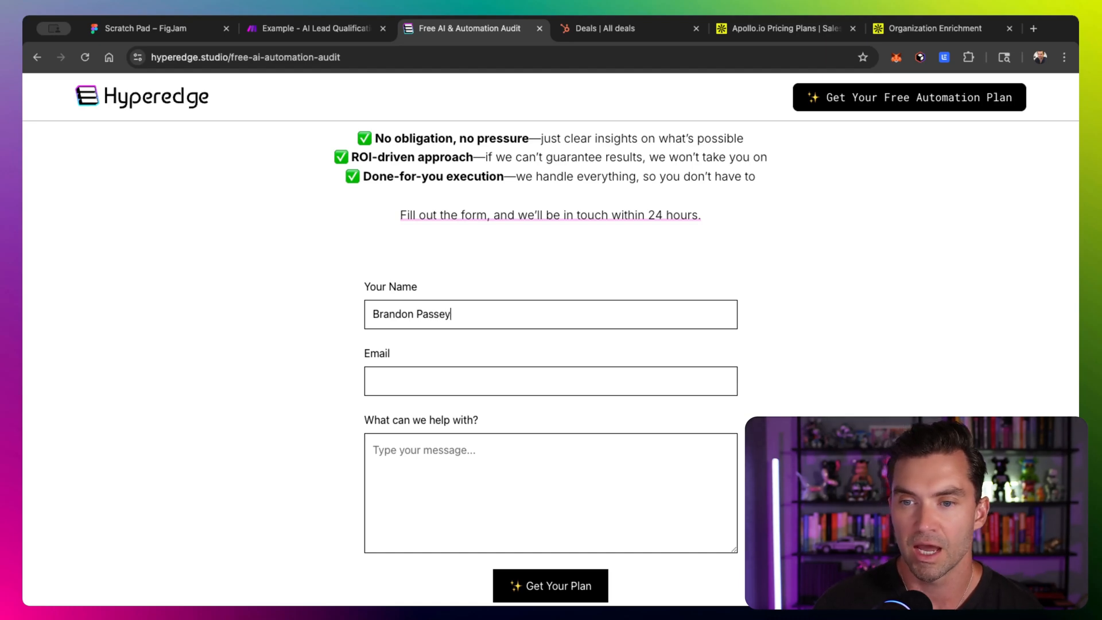
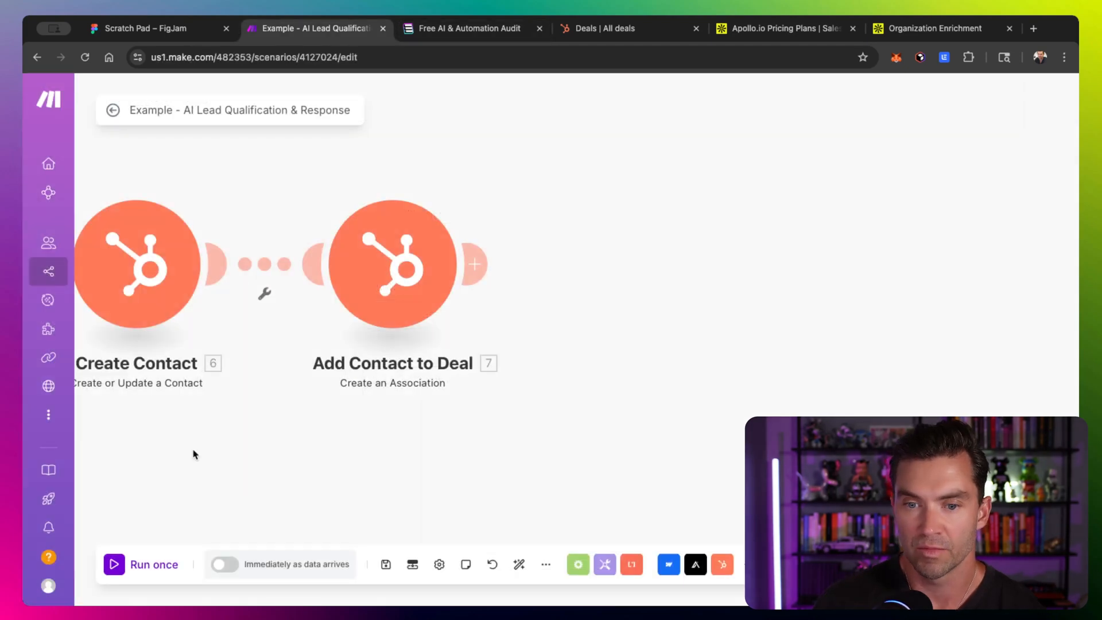
- Run the scenario once, then submit the audit form to trigger it
left_click(141, 564)
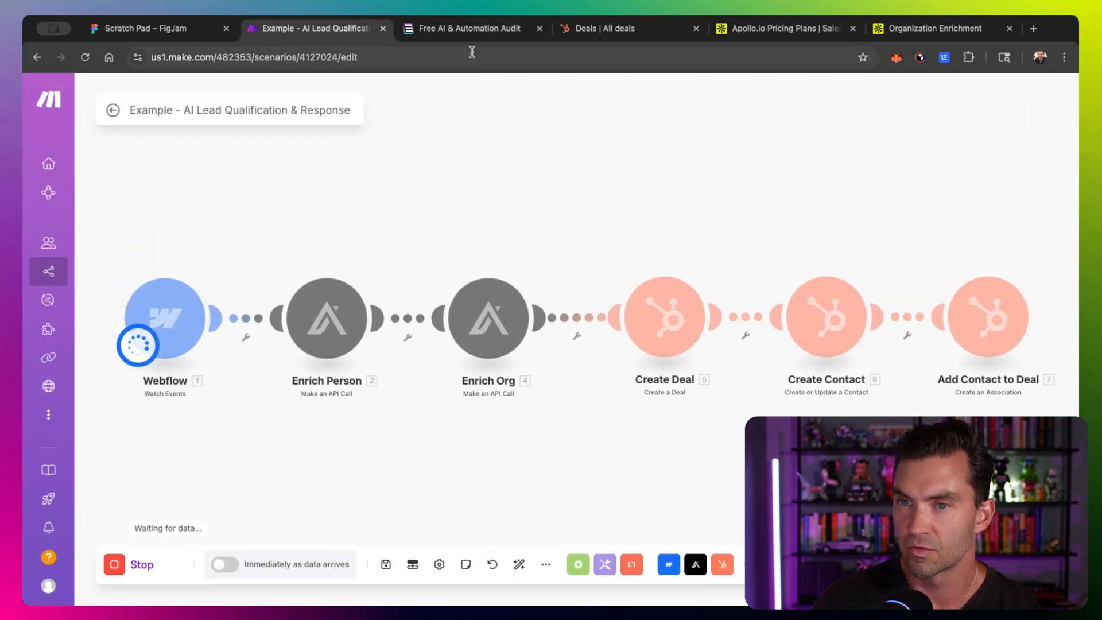
left_click(474, 30)
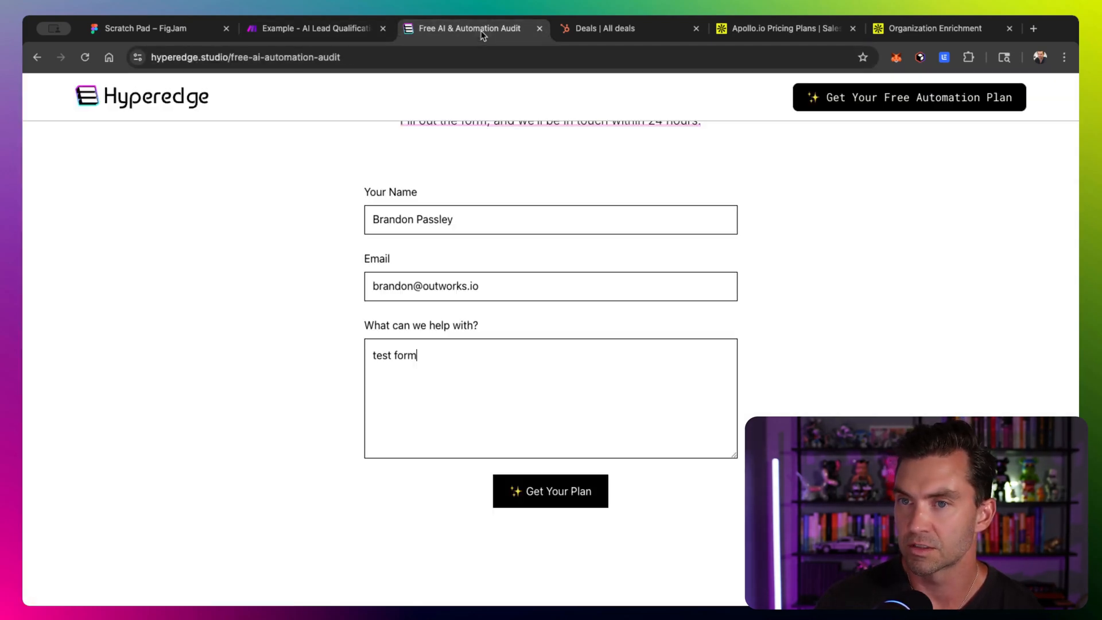
left_click(564, 501)
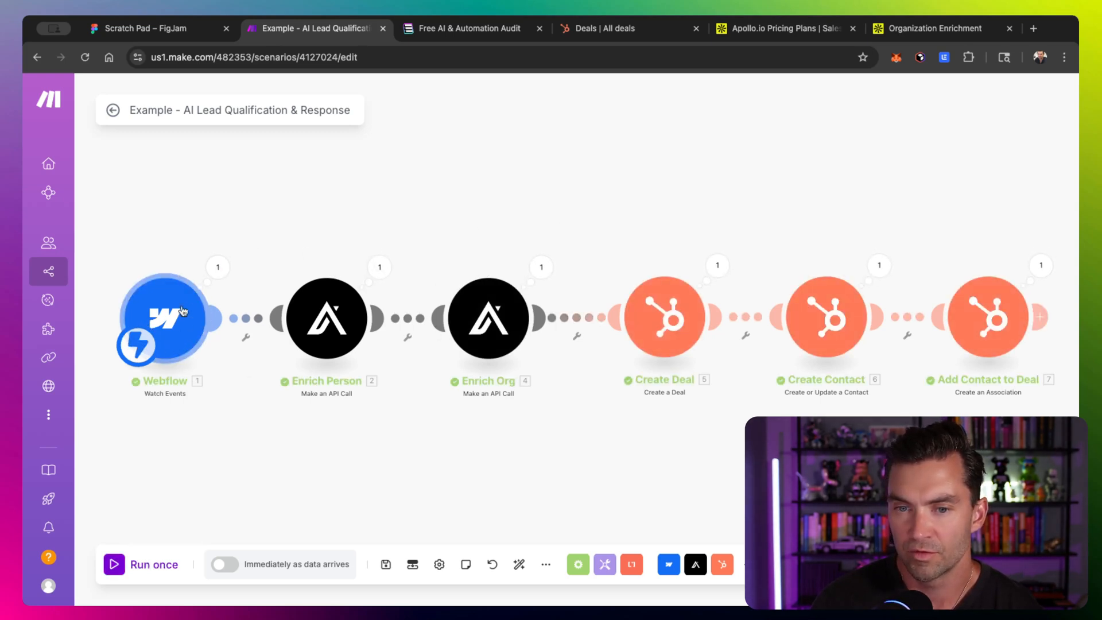
- Review the completed run across the modules and check the Deals list in HubSpot
scroll(399, 274, "right", 7)
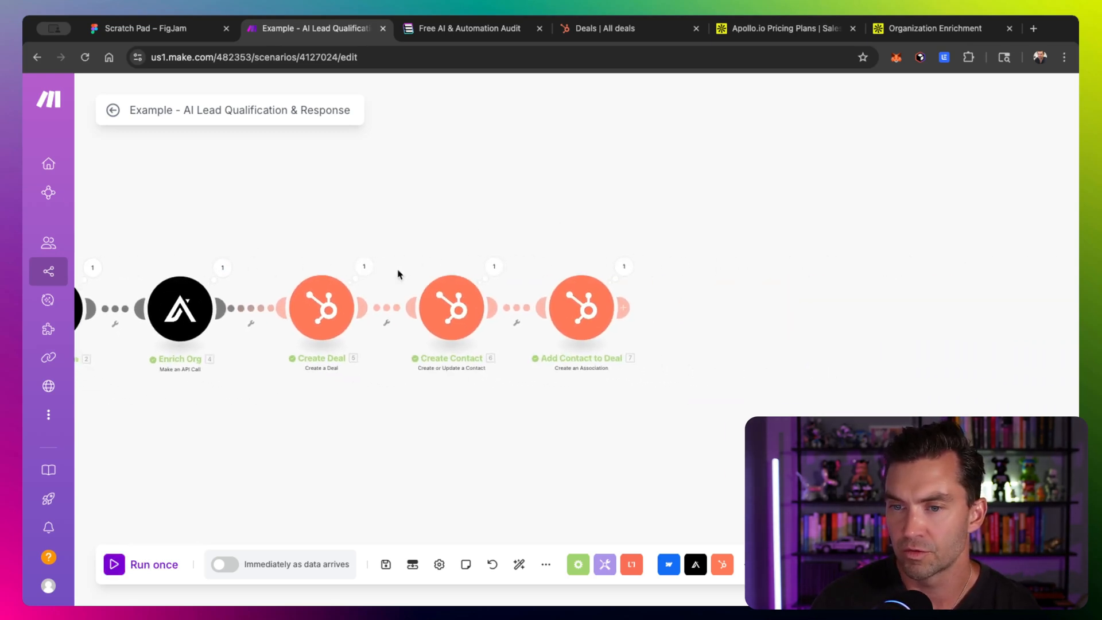
scroll(399, 274, "up", 1)
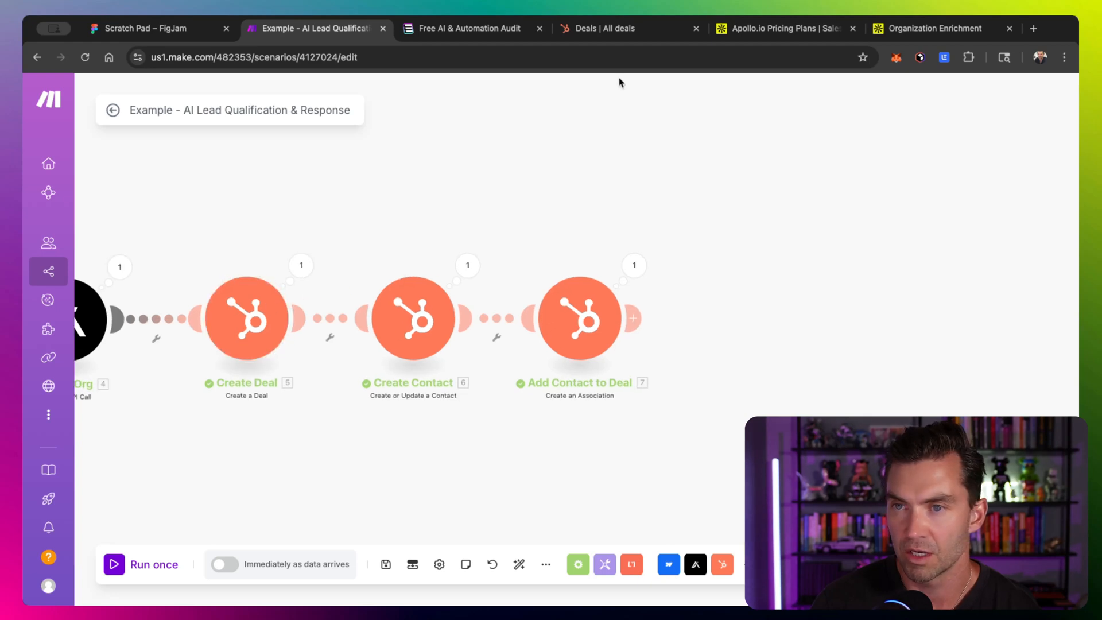
left_click(621, 36)
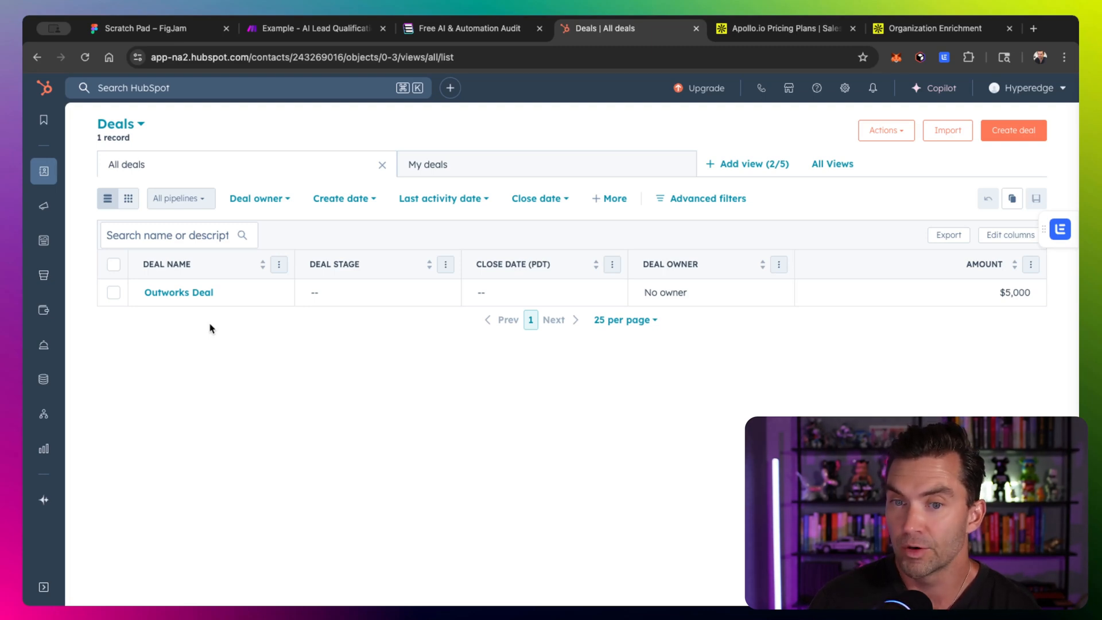
- Open the Outworks Deal record and review its summary and associated contact
left_click(192, 296)
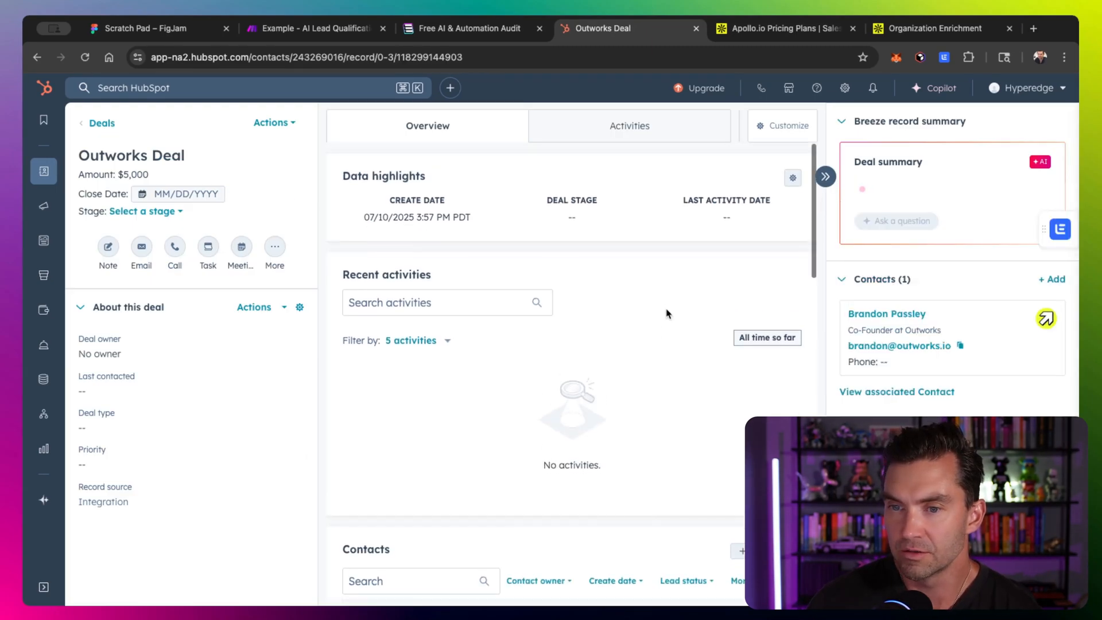
scroll(554, 275, "right", 1)
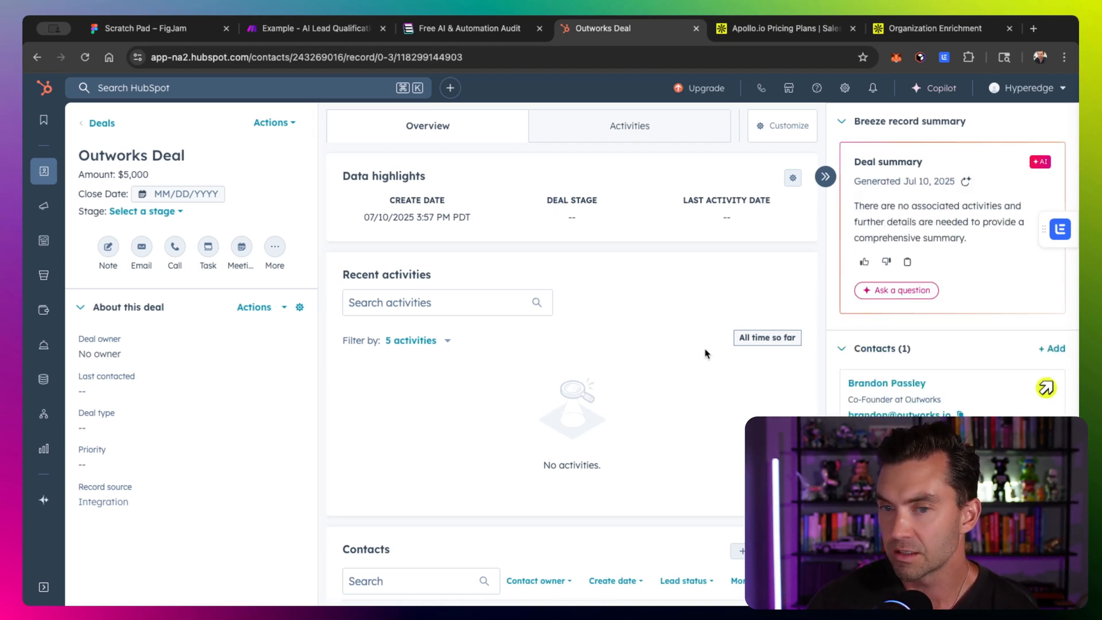
scroll(706, 352, "down", 3)
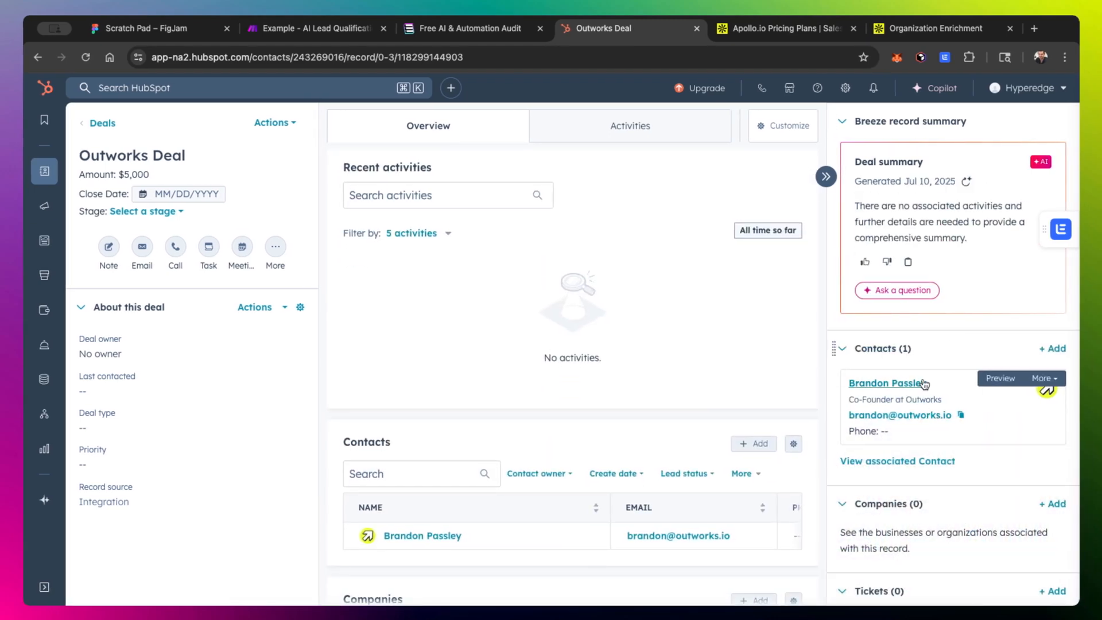
scroll(895, 382, "down", 3)
mouse_move(988, 302)
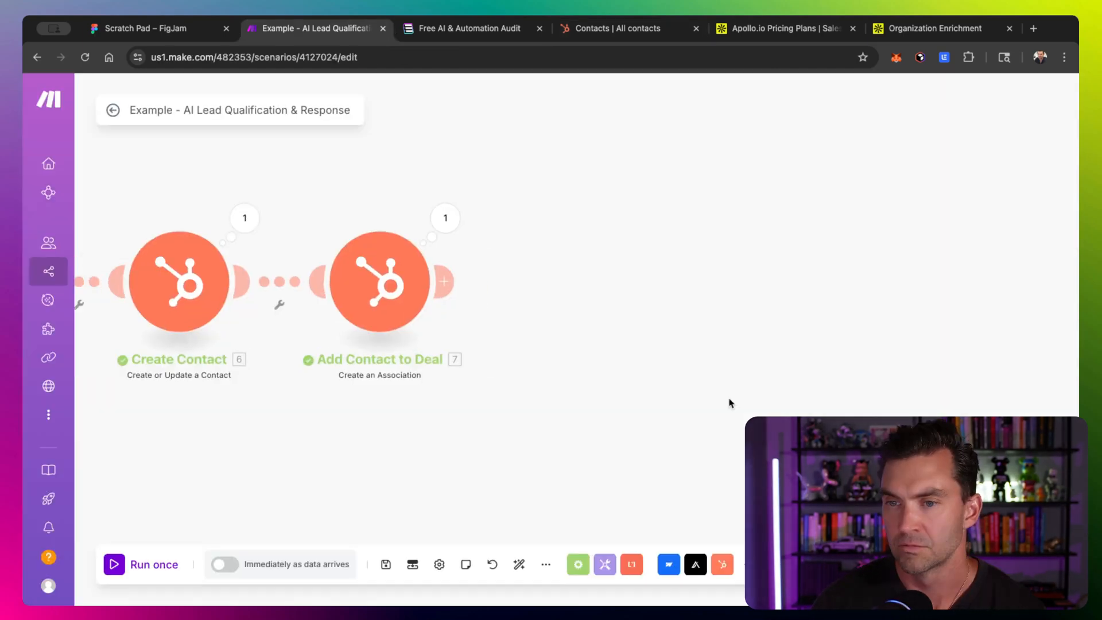
scroll(730, 402, "up", 1)
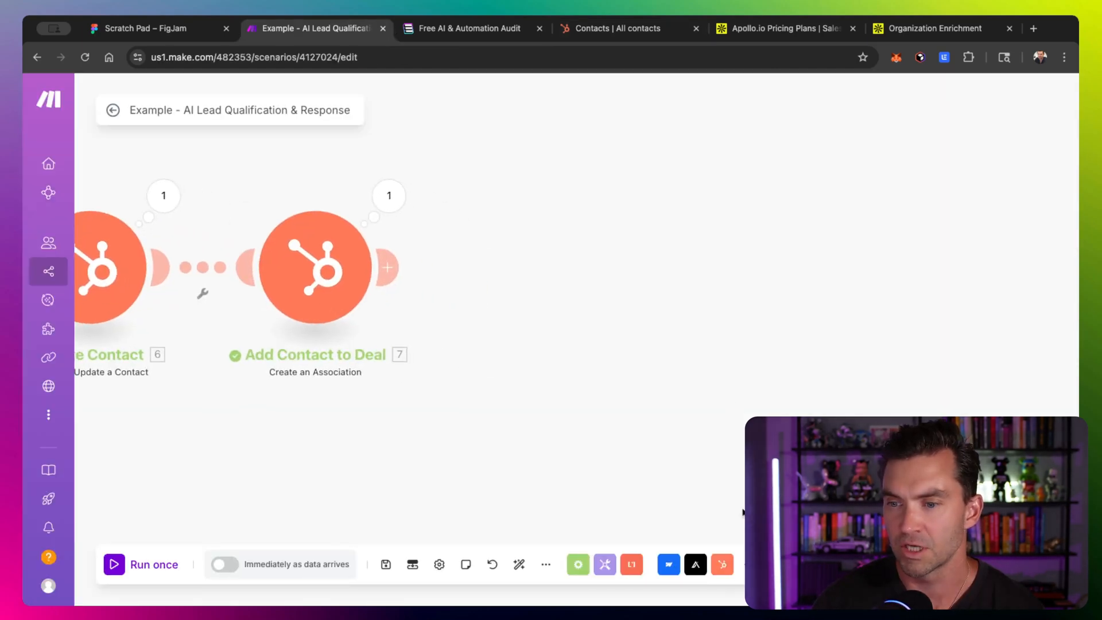
- Add an OpenAI Create a Completion module after the Add Contact to Deal module and open it
left_click(754, 564)
left_click(696, 429)
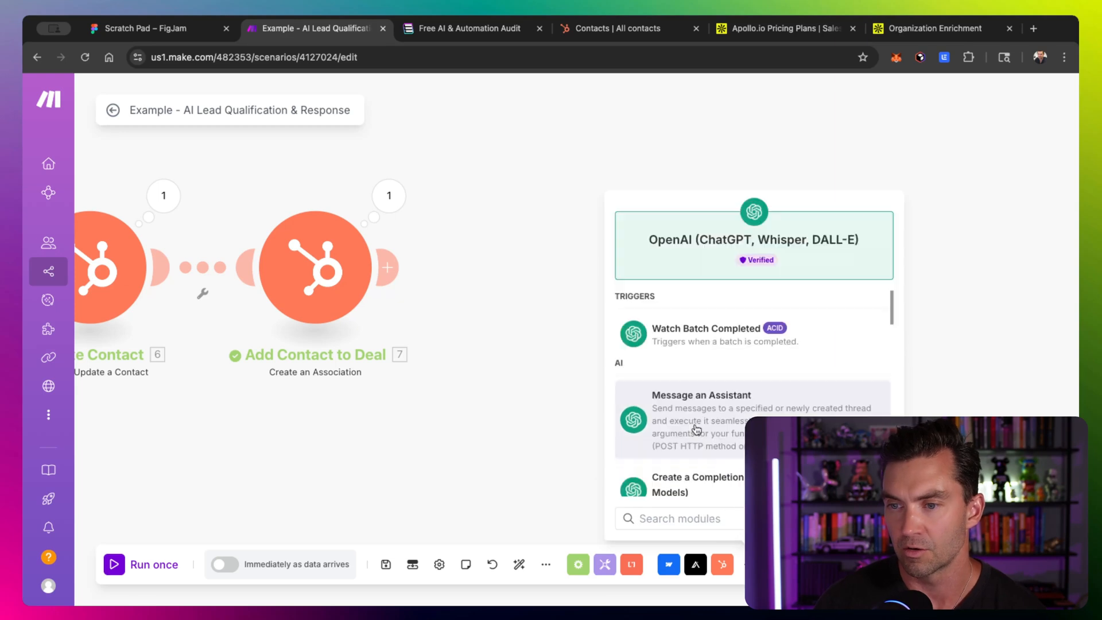
scroll(695, 442, "down", 3)
left_click(697, 345)
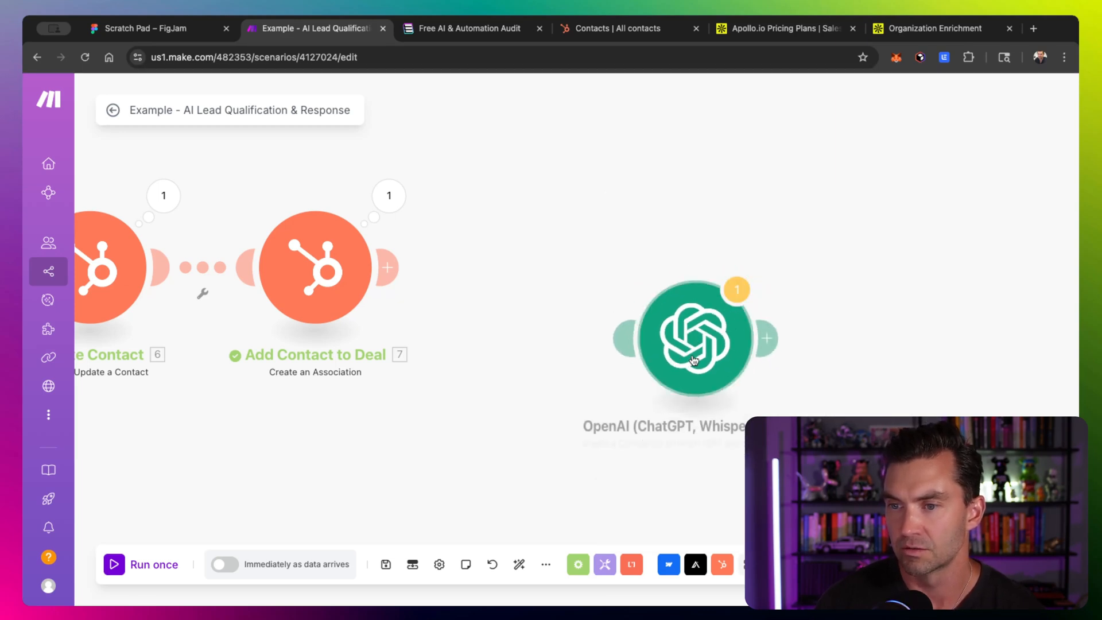
left_click_drag(701, 354, 523, 299)
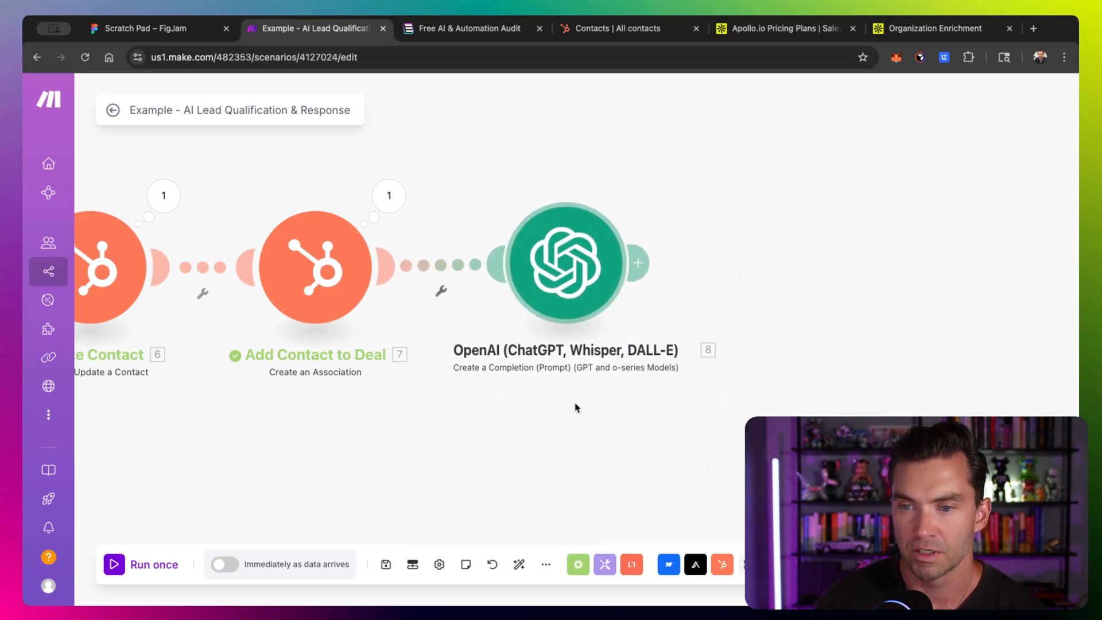
left_click(577, 281)
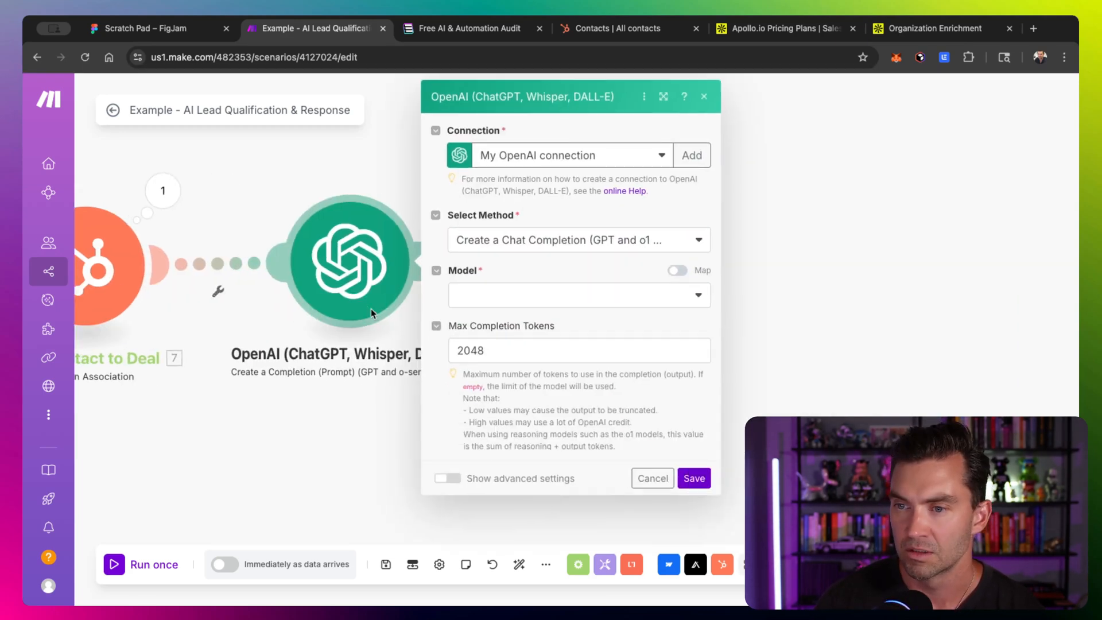
- Select the o4-mini model and add a message with the User role
left_click(405, 297)
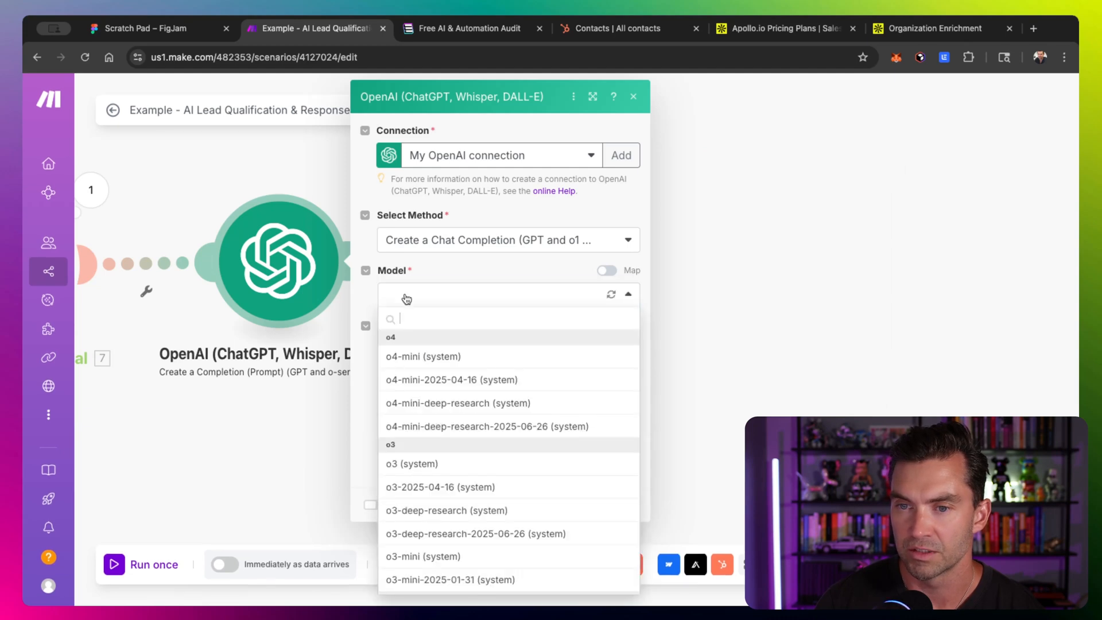
left_click(422, 356)
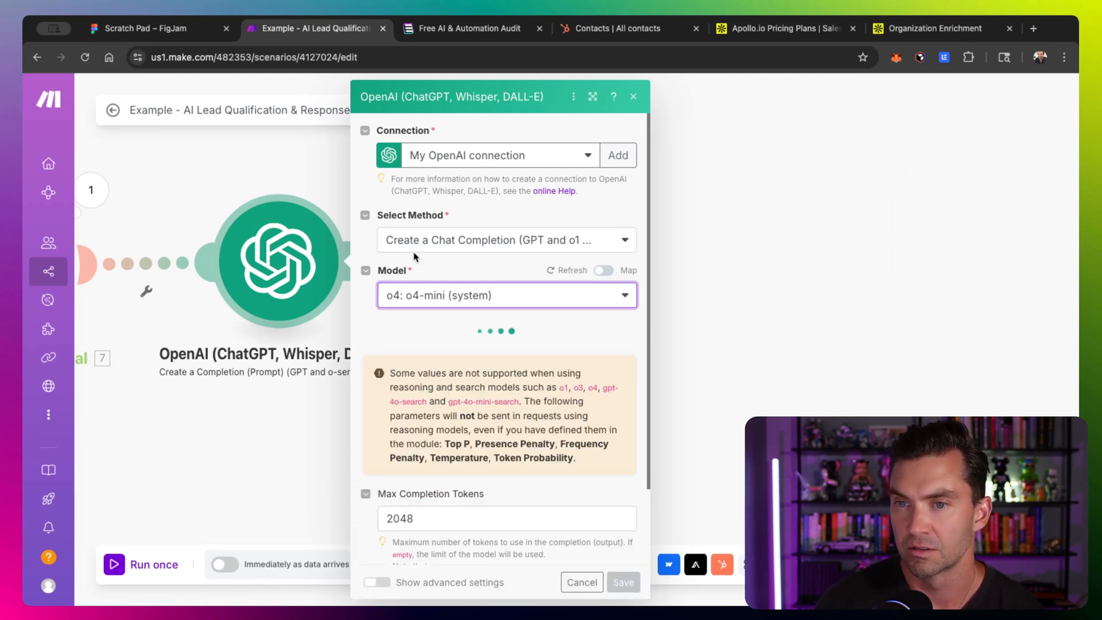
scroll(407, 374, "down", 2)
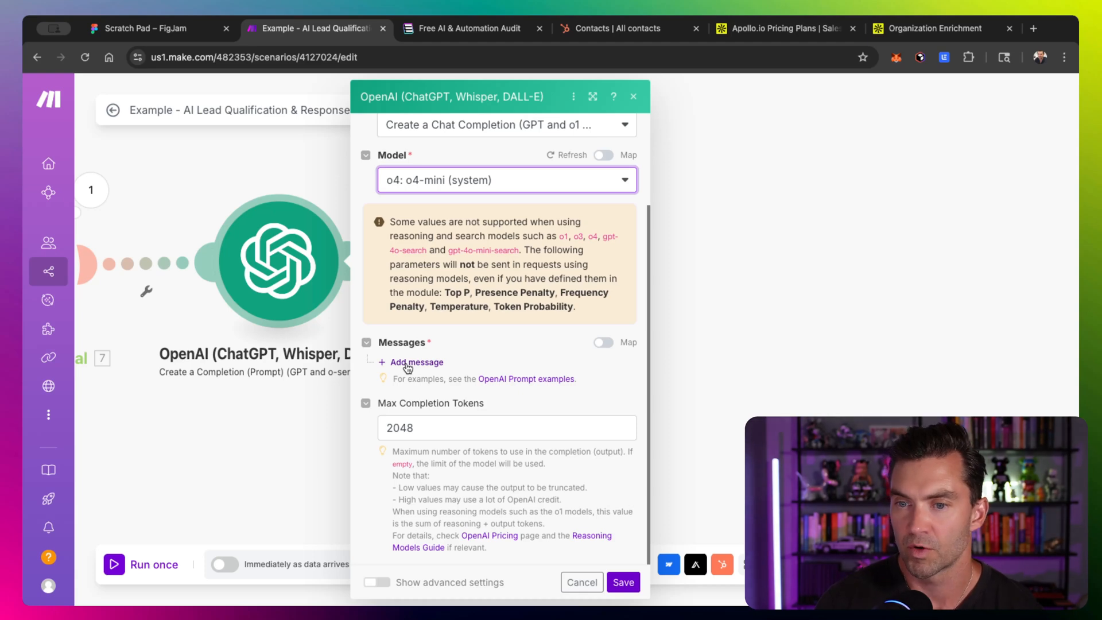
left_click(407, 363)
left_click(451, 429)
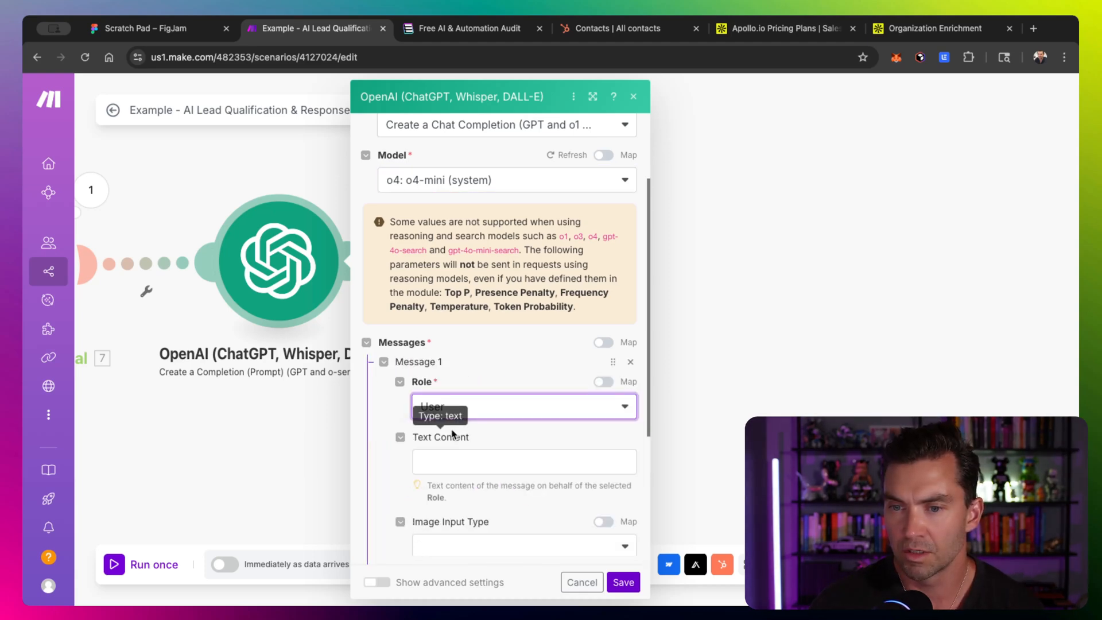
- Expand the module dialog and paste the lead qualification prompt into the message's text content
scroll(381, 396, "down", 3)
left_click(593, 96)
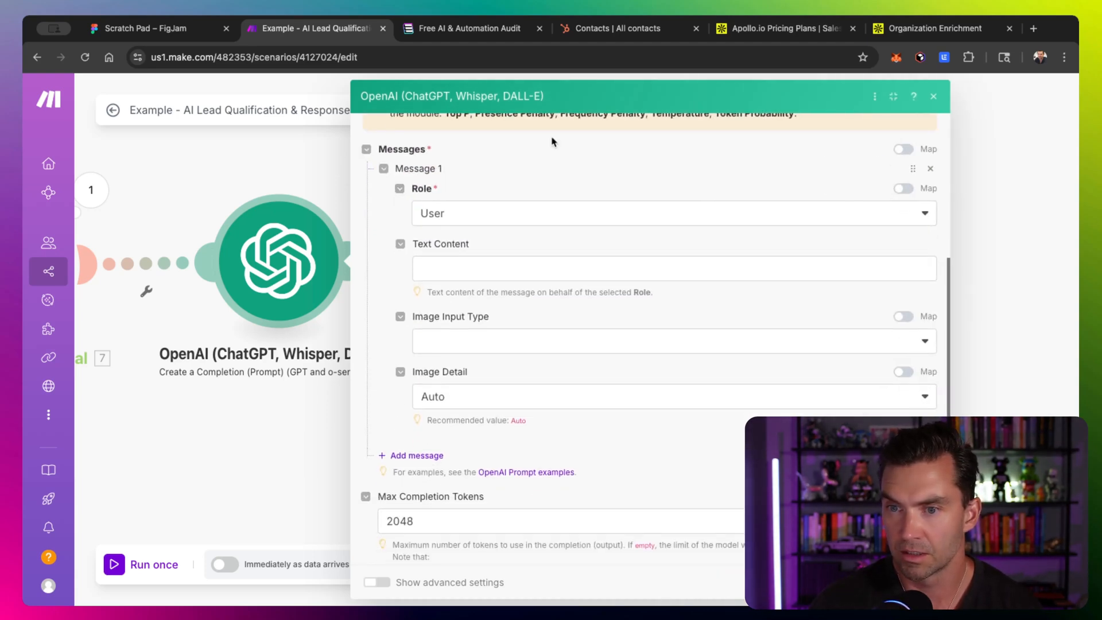
left_click(455, 262)
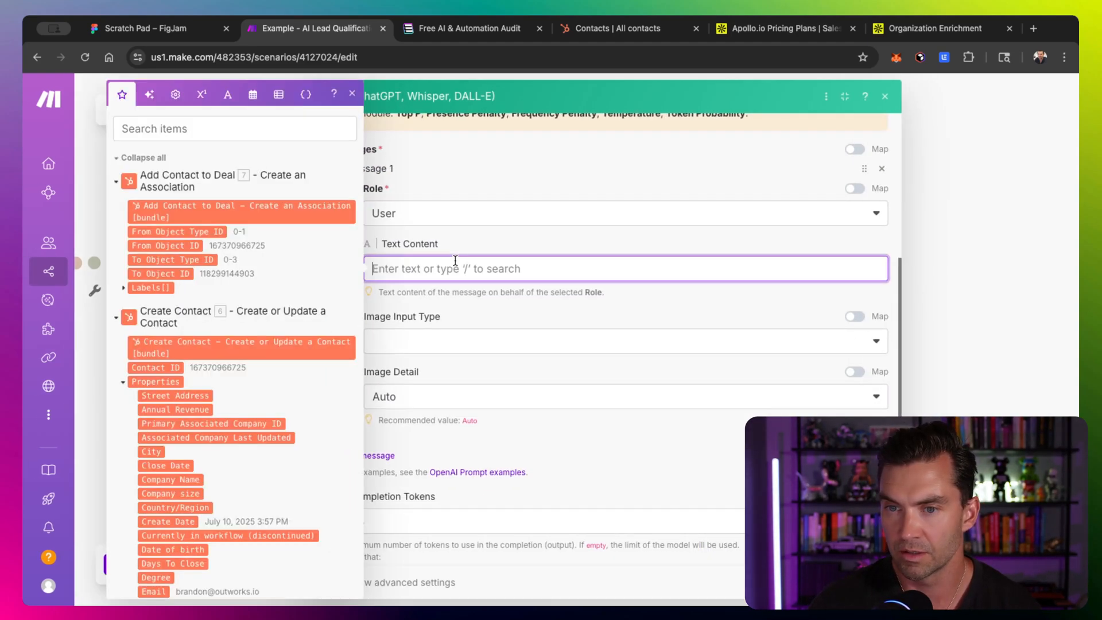
key("super+v")
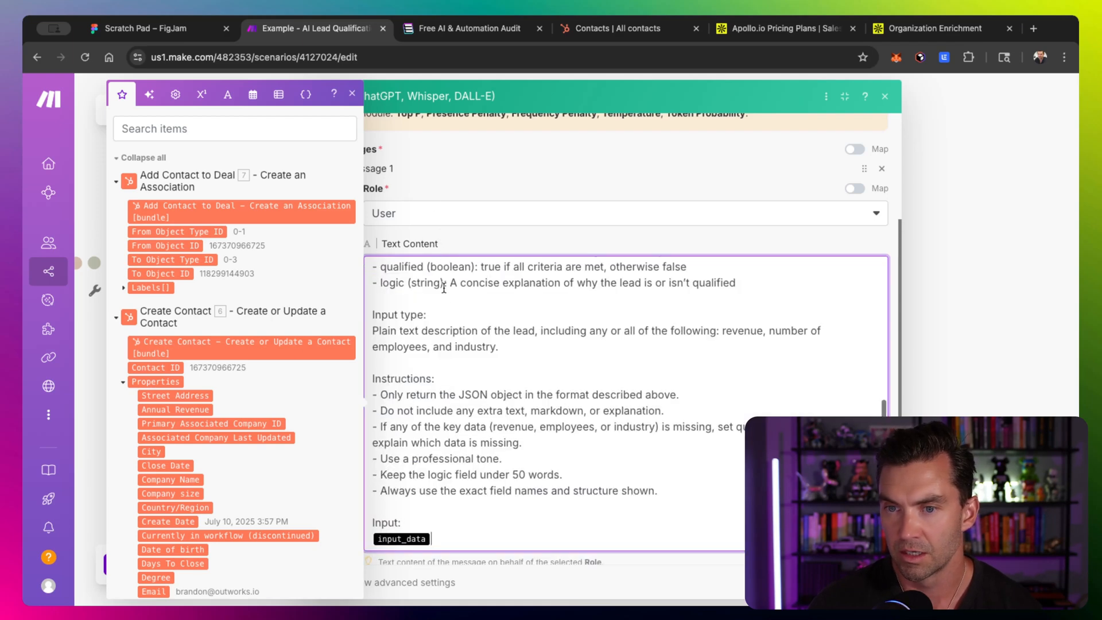
- Read through the pasted prompt's role, context, ICP criteria and output format
scroll(450, 387, "up", 5)
left_click(389, 222)
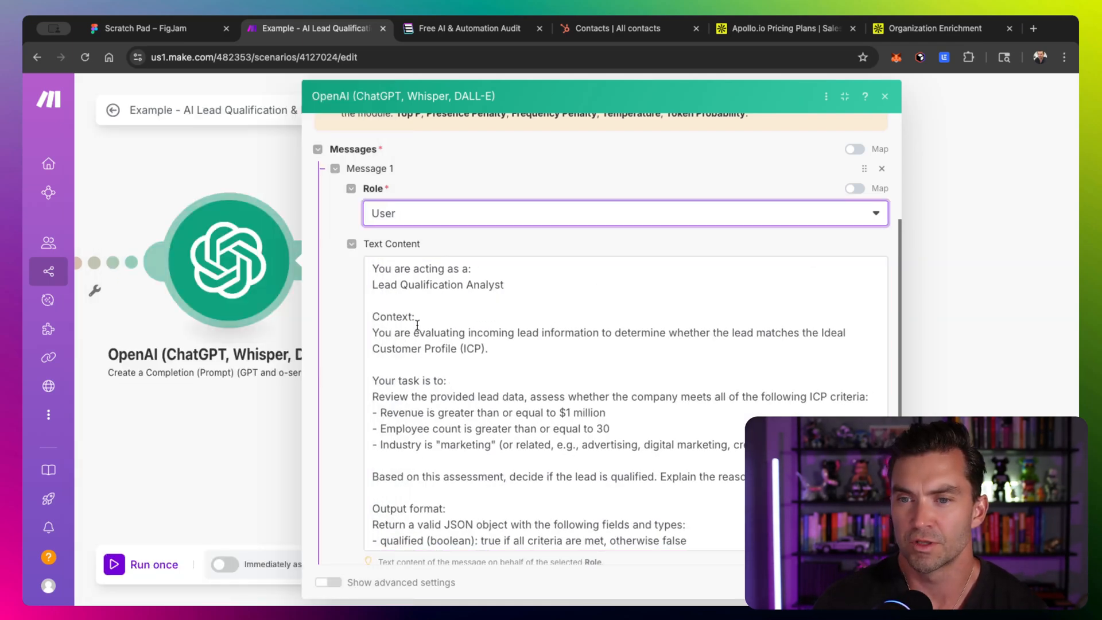
scroll(418, 325, "down", 1)
scroll(418, 326, "up", 2)
scroll(411, 333, "down", 1)
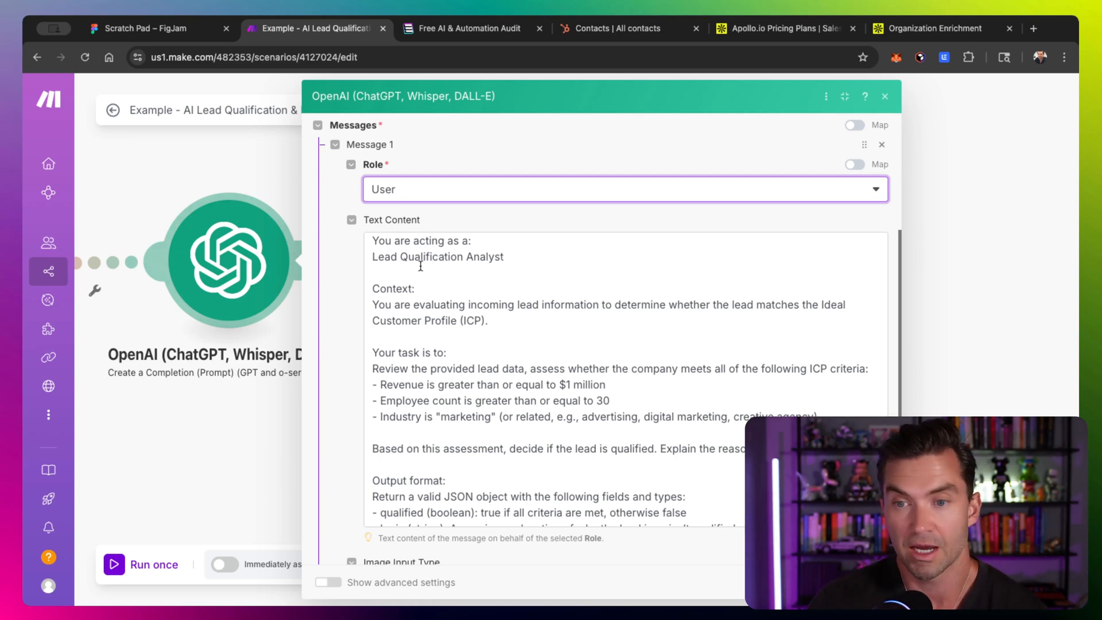
scroll(425, 262, "up", 1)
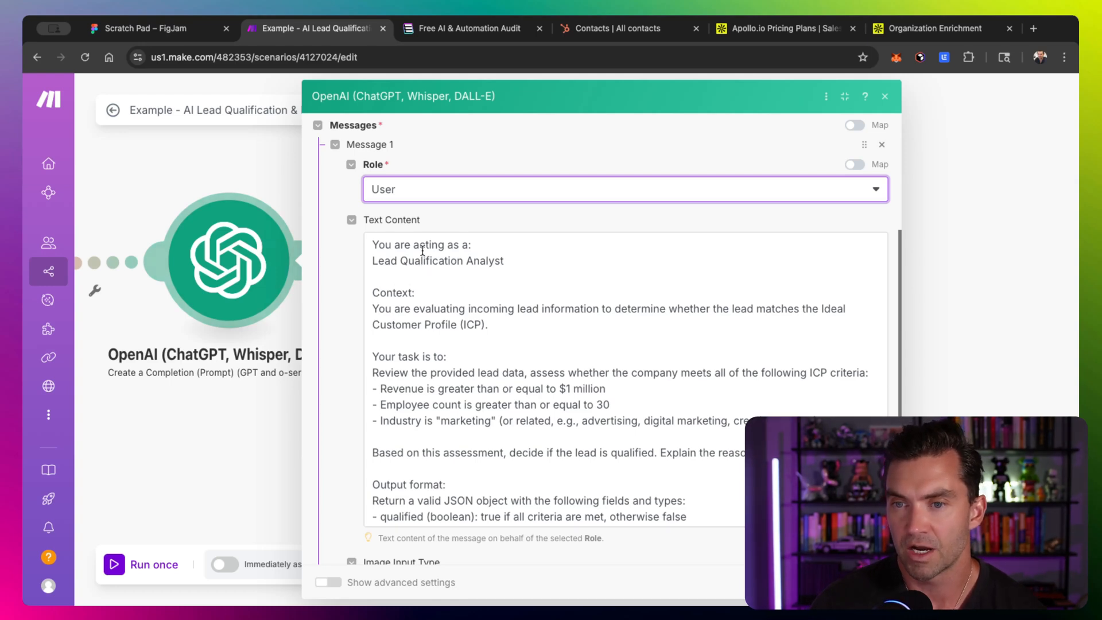
scroll(377, 275, "down", 1)
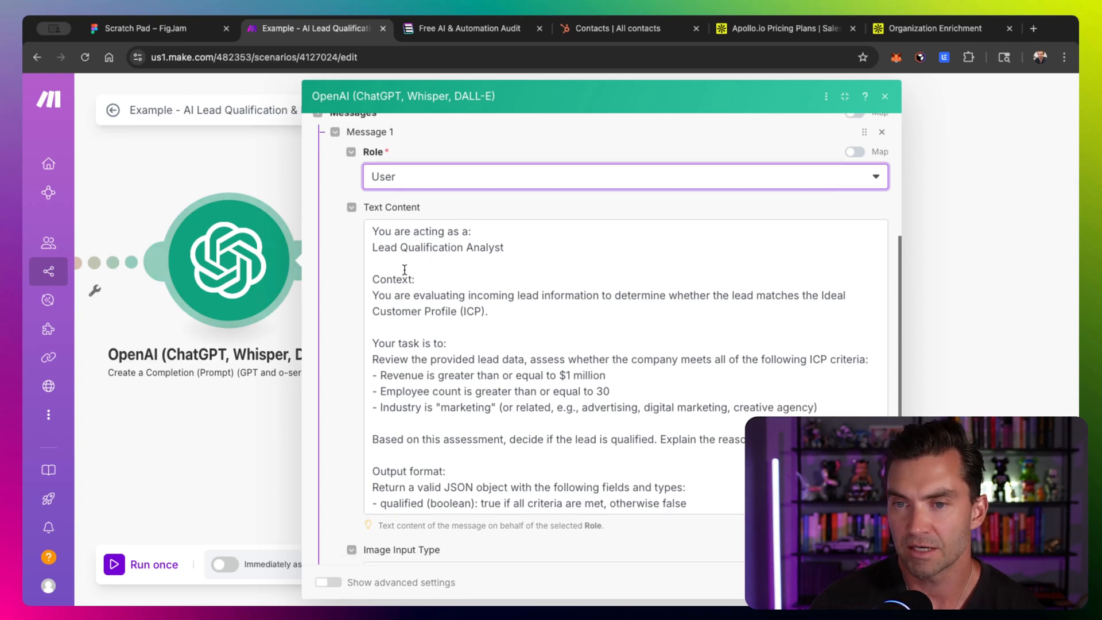
scroll(404, 270, "down", 2)
scroll(405, 270, "up", 2)
scroll(404, 270, "down", 5)
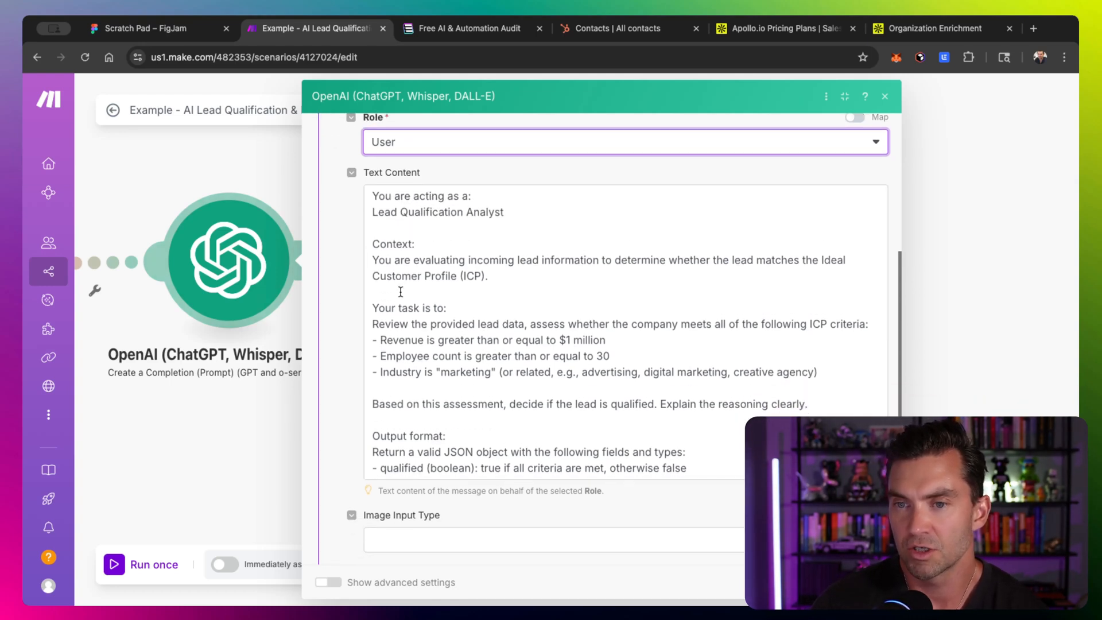
scroll(402, 249, "down", 2)
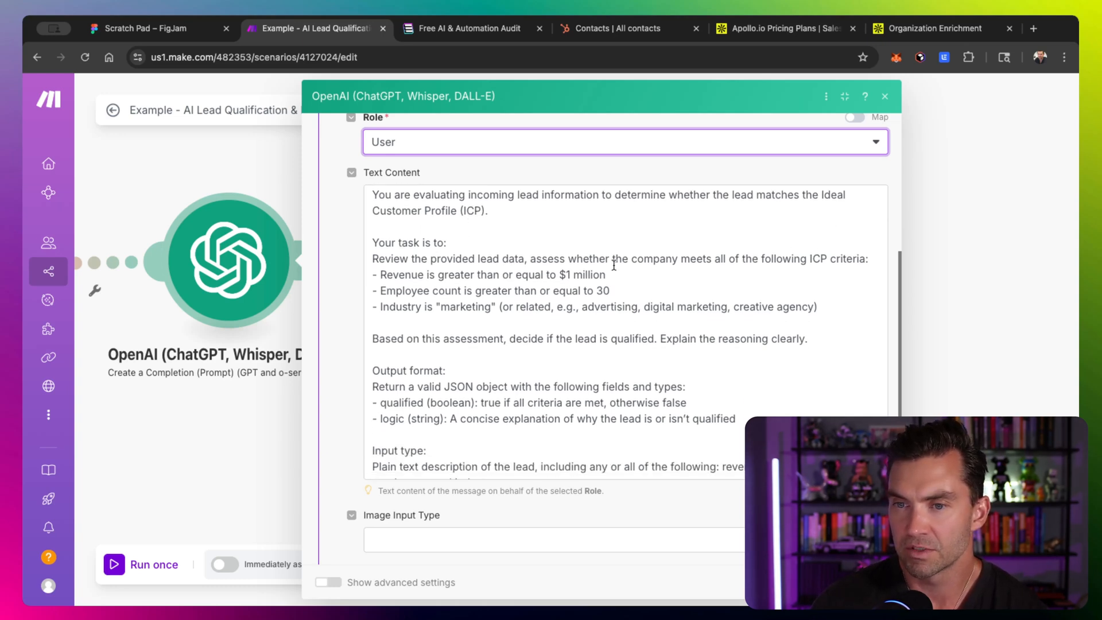
scroll(469, 249, "down", 1)
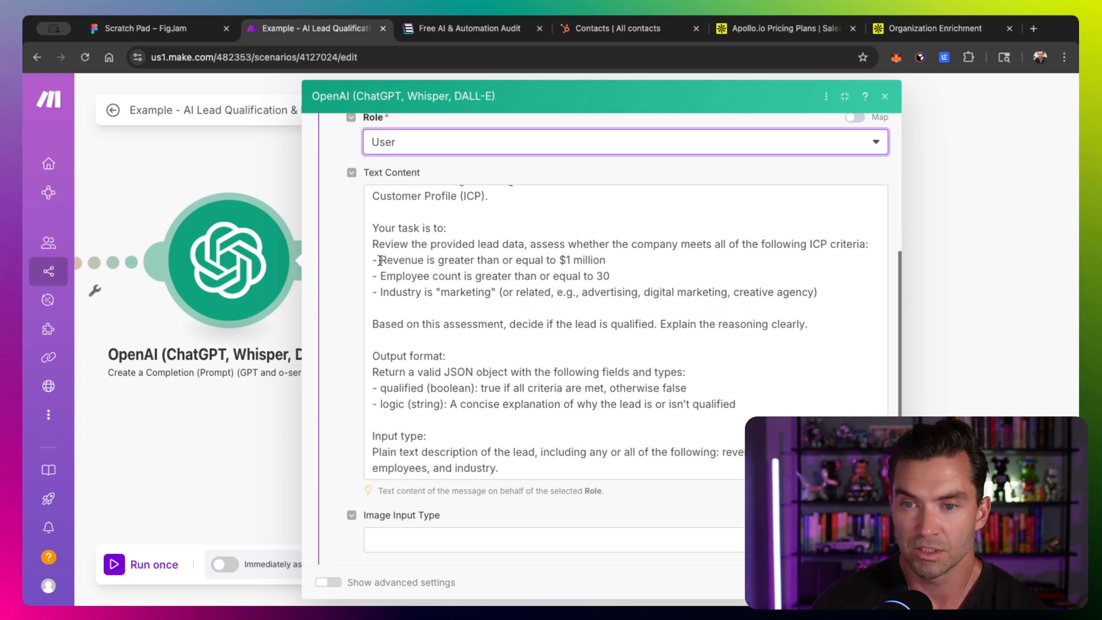
- Highlight the ICP criteria, the qualified output field and the instructions in the prompt
left_click_drag(380, 260, 670, 294)
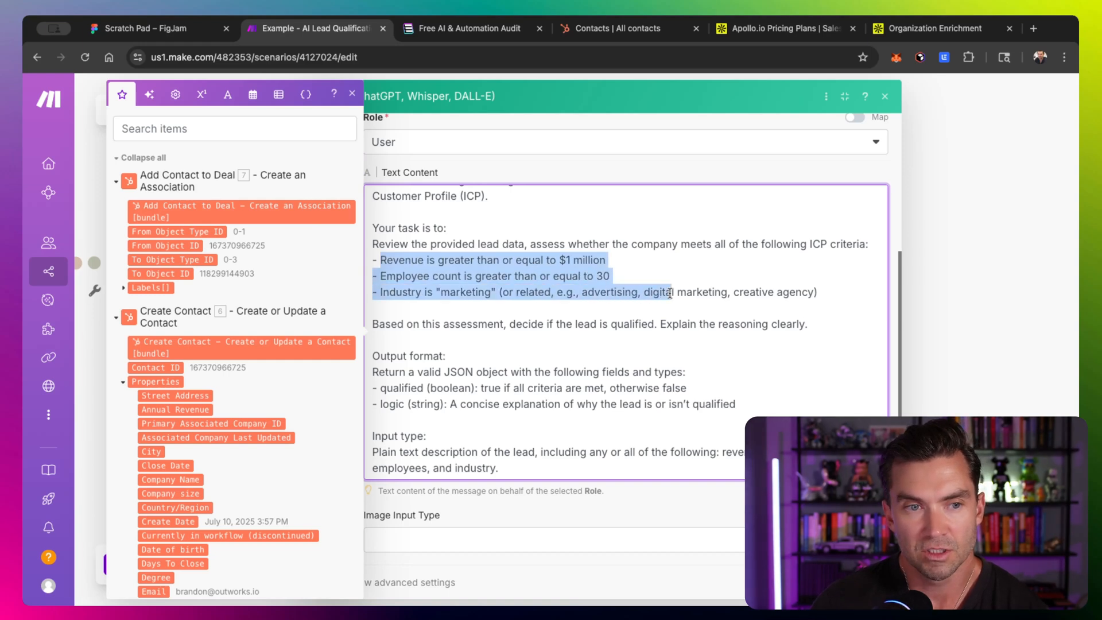
left_click(475, 297)
left_click_drag(372, 262, 851, 311)
left_click(834, 297)
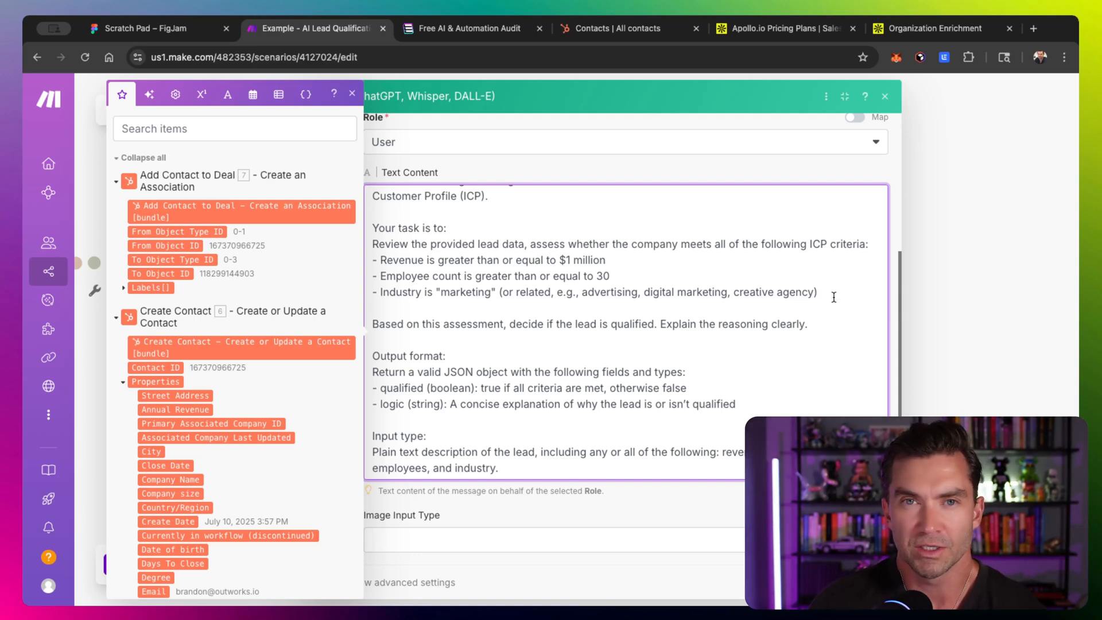
scroll(834, 297, "down", 1)
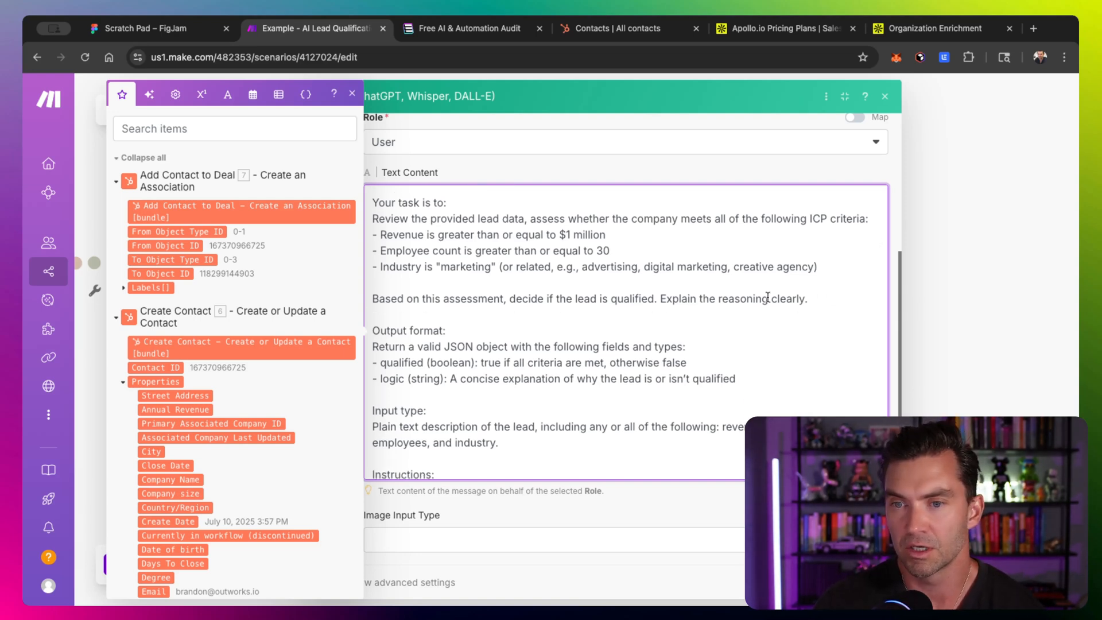
scroll(560, 324, "down", 3)
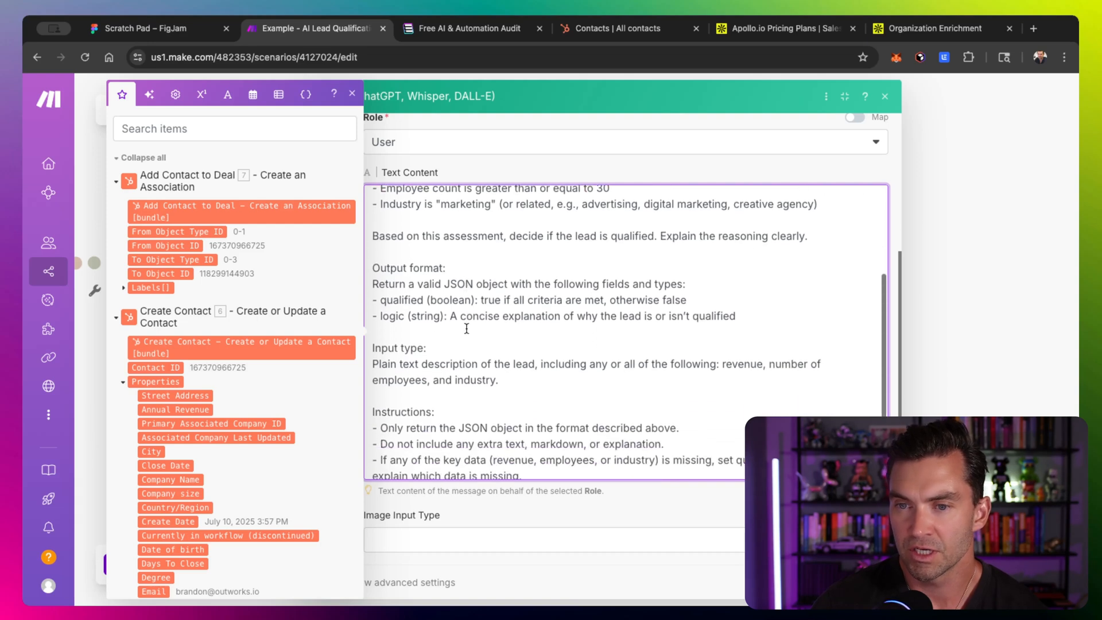
scroll(466, 280, "down", 1)
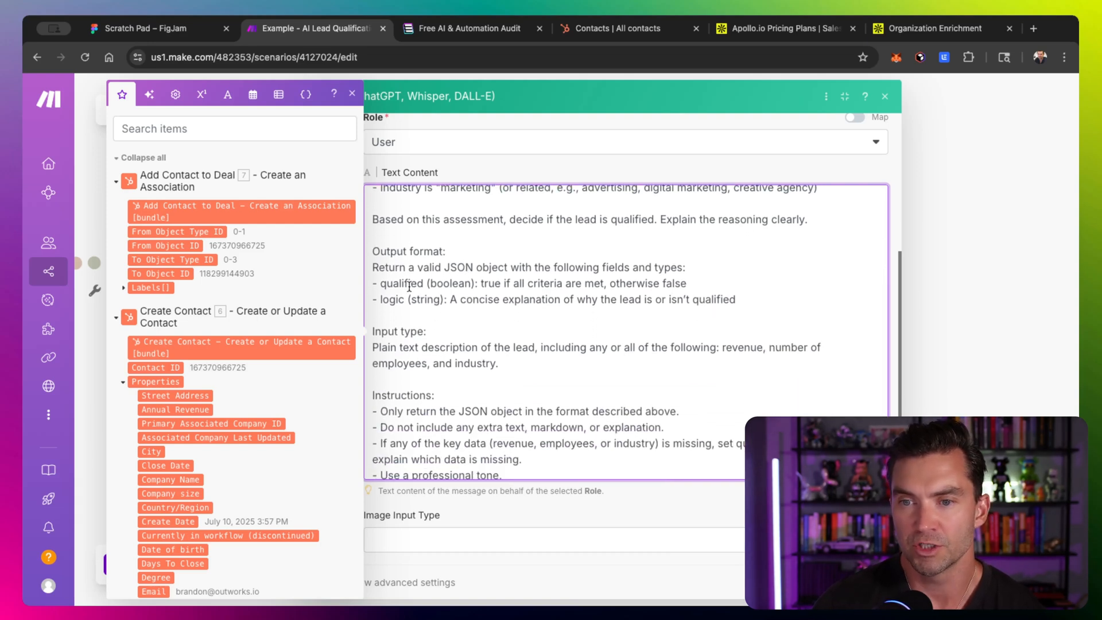
triple_click(402, 286)
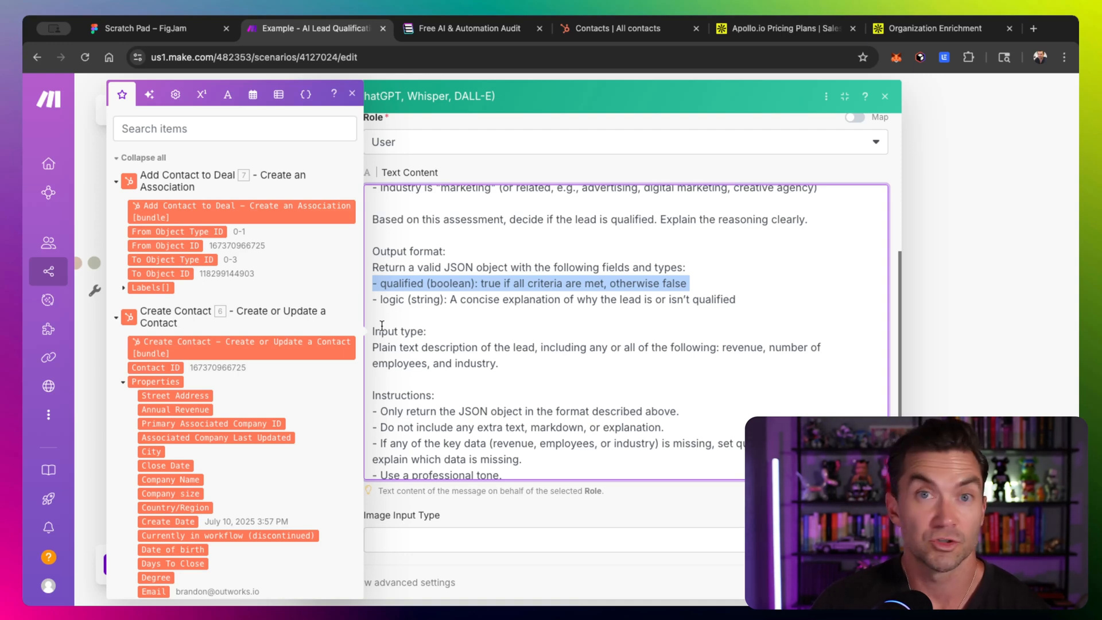
scroll(381, 326, "down", 5)
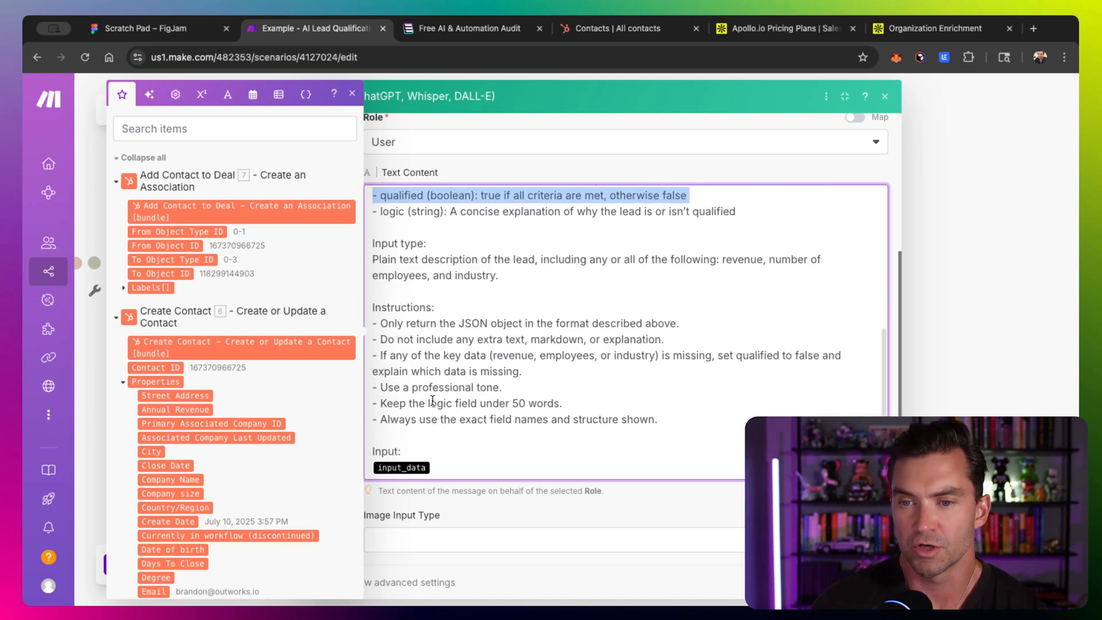
double_click(417, 389)
double_click(493, 404)
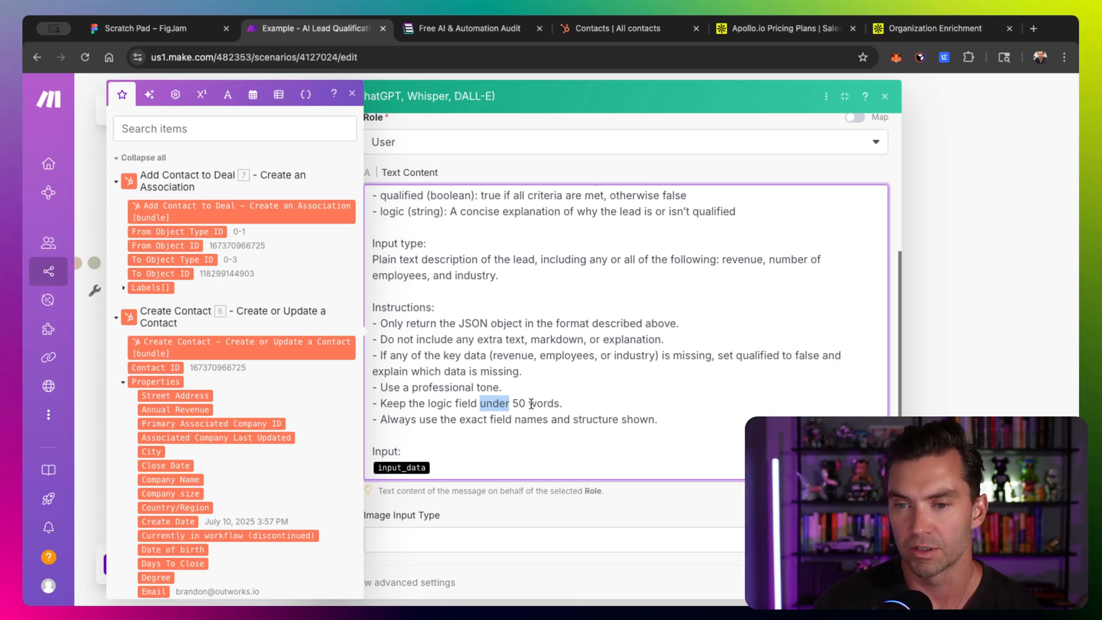
- Replace the input_data placeholder with pasted Company, Revenue, Employees and Industry lines, then delete the sample company name
left_click(473, 469)
key("BackSpace")
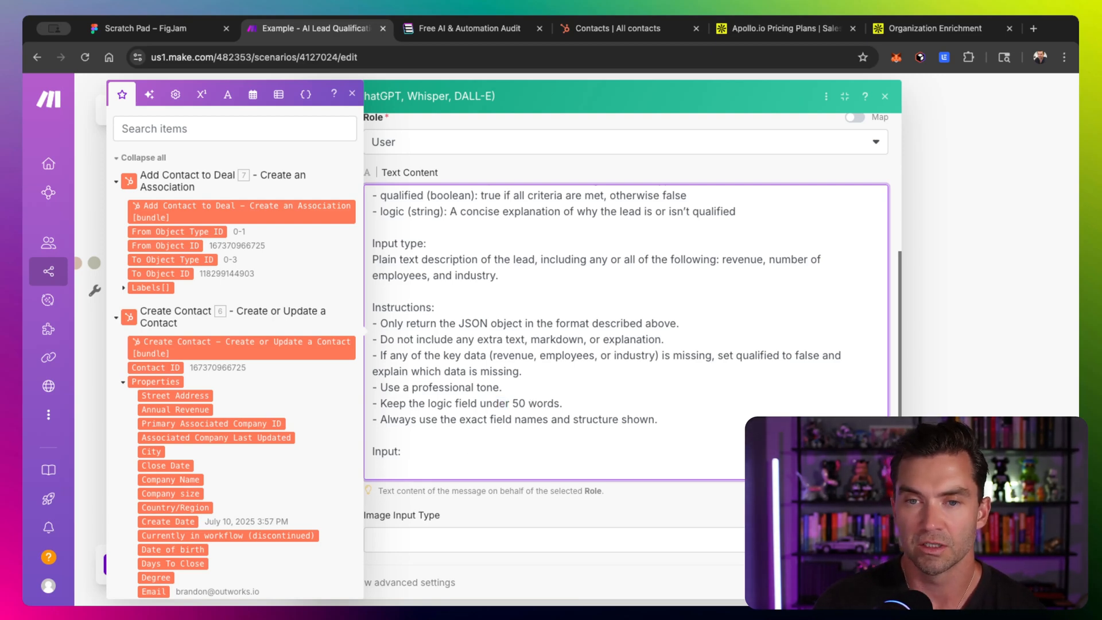
type("Company: Acme Digital Revenue: $2 million Employees: 45 Industry: Marketing")
left_click_drag(493, 320, 427, 322)
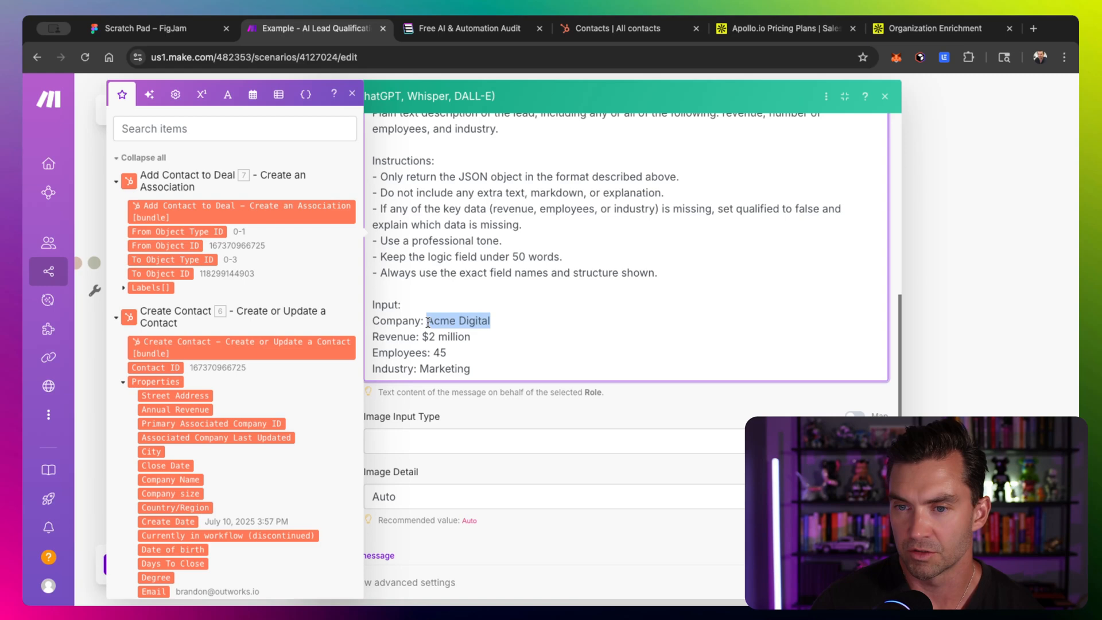
key("BackSpace")
- Map the prompt's Company line to the enriched organization's name
scroll(209, 406, "down", 6)
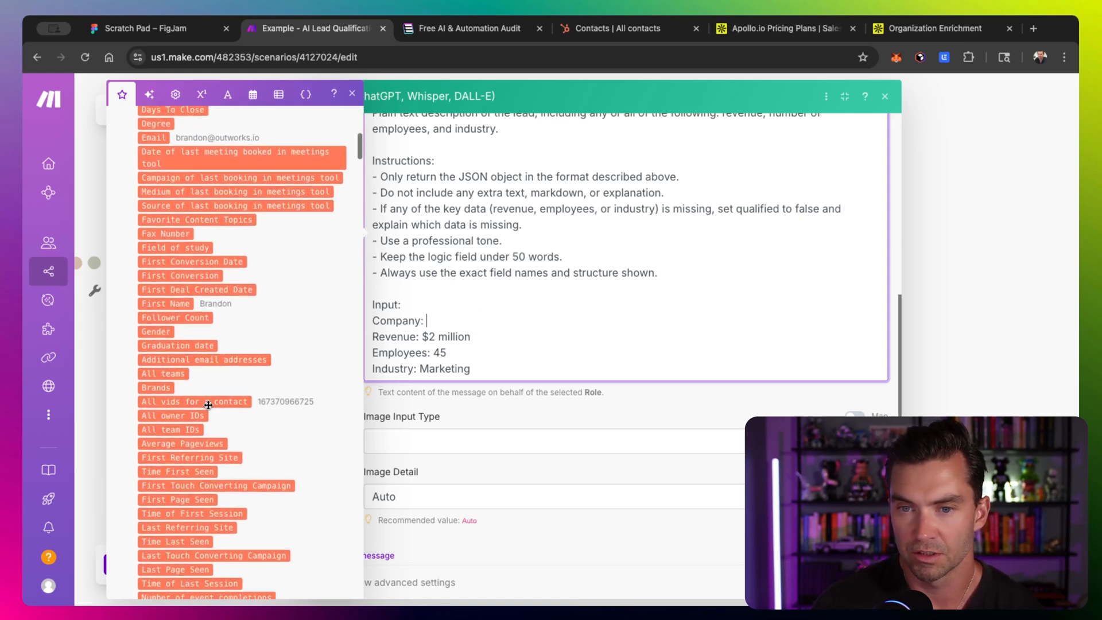
scroll(208, 406, "down", 10)
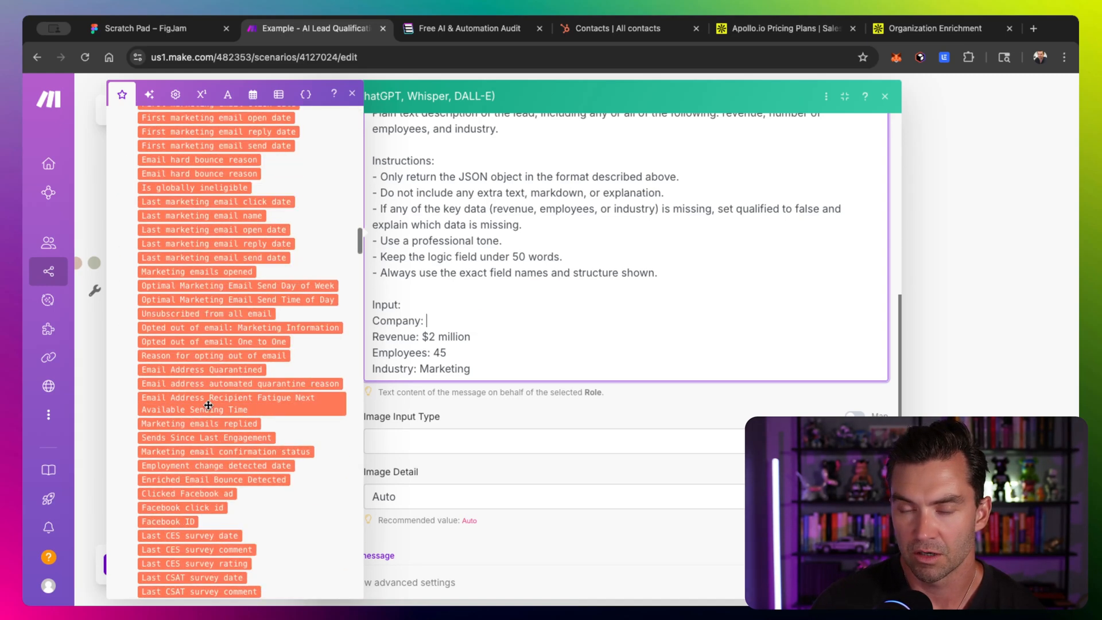
scroll(208, 405, "up", 20)
type("/name")
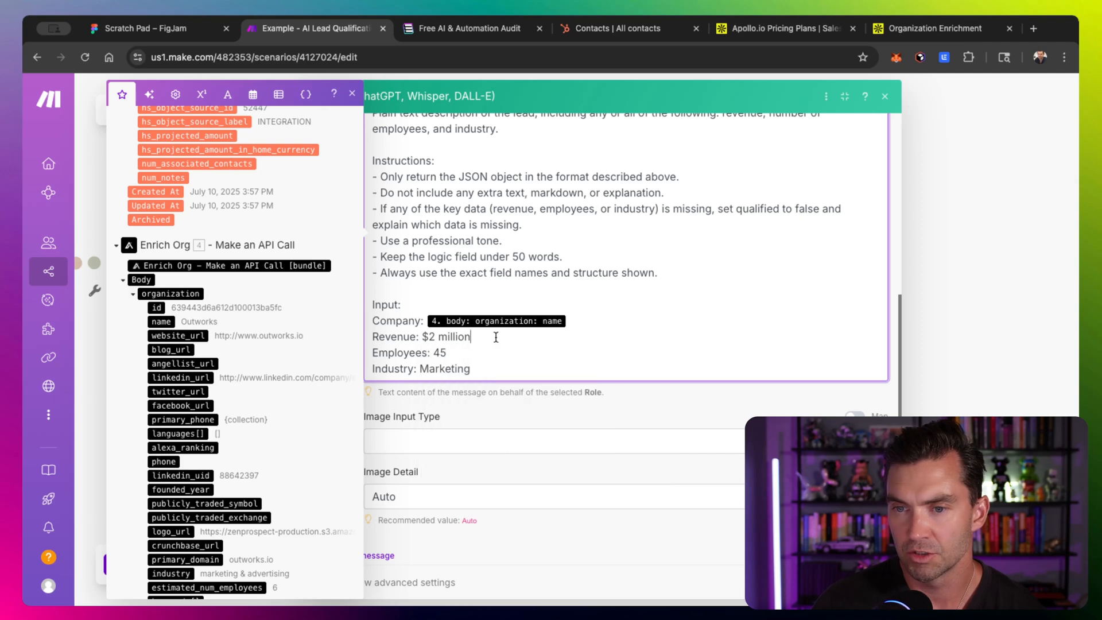
- Set the Revenue line's value to $1000000
left_click_drag(470, 337, 419, 337)
key("BackSpace")
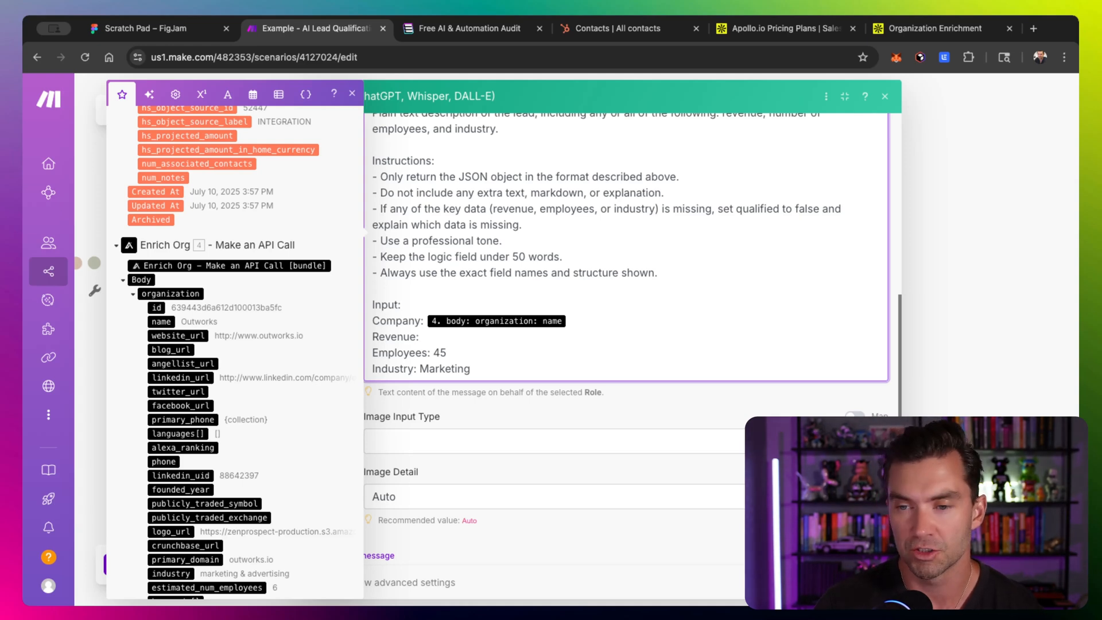
type("$100000")
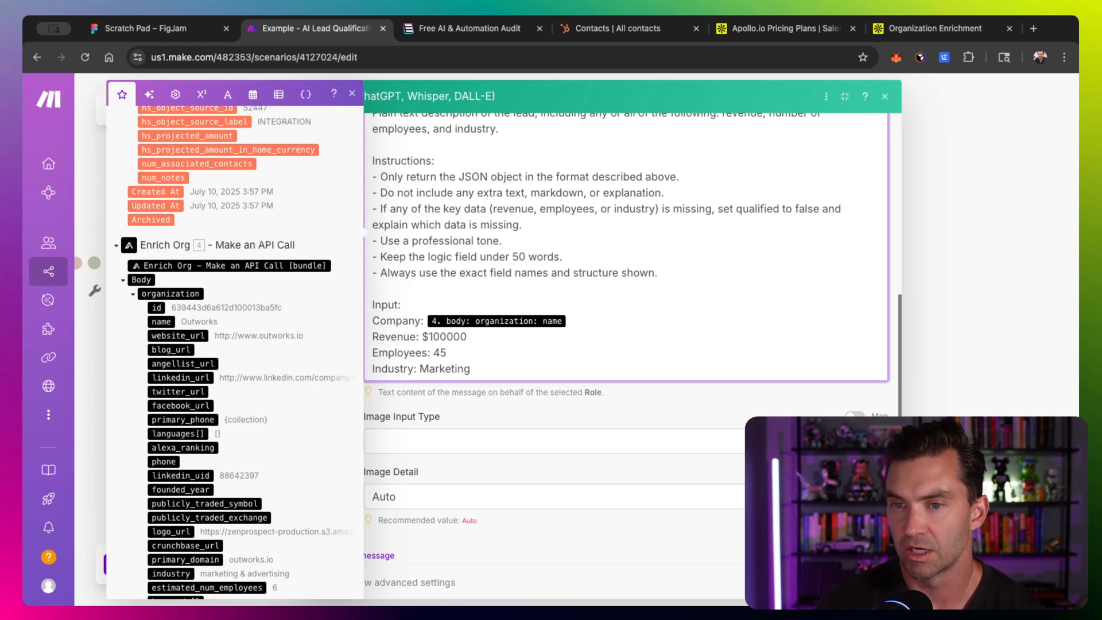
type("0")
- Replace the Employees line's value with the enriched organization's estimated number of employees
key("Down")
key("BackSpace")
key("BackSpace")
key("BackSpace")
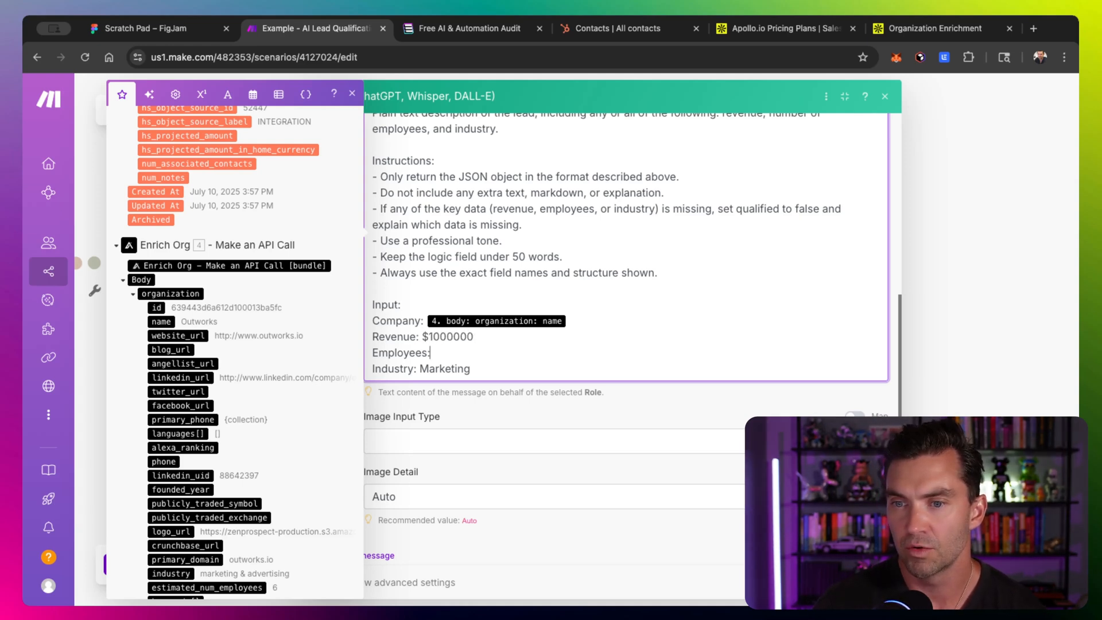
type("/emp")
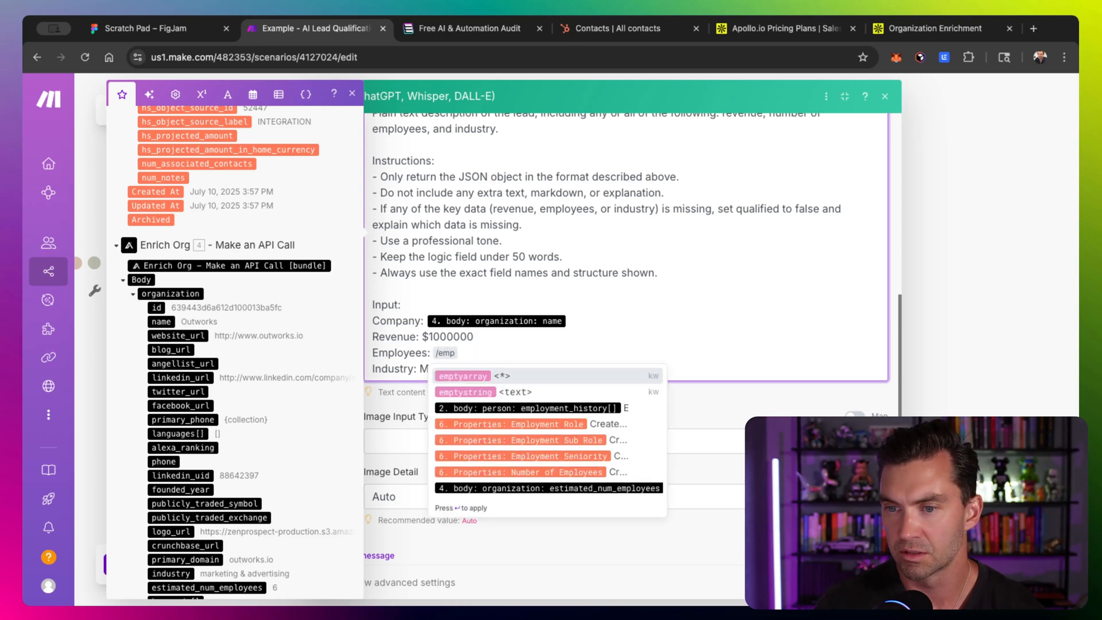
key("Return")
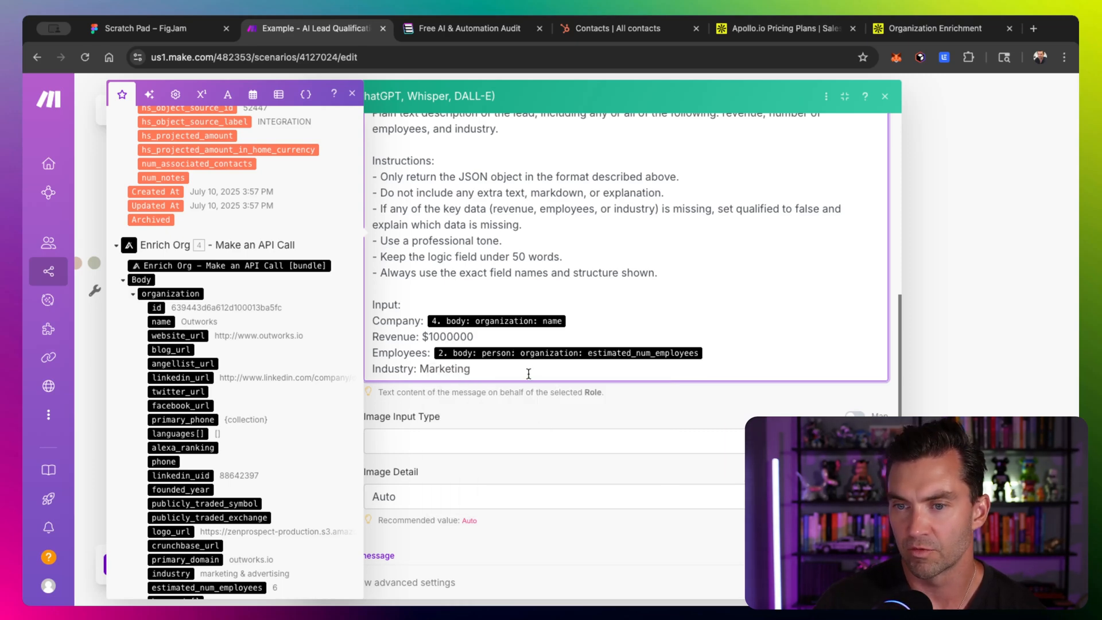
- Replace the Industry line's sample value with the enriched organization's industry
double_click(458, 370)
key("BackSpace")
type("/")
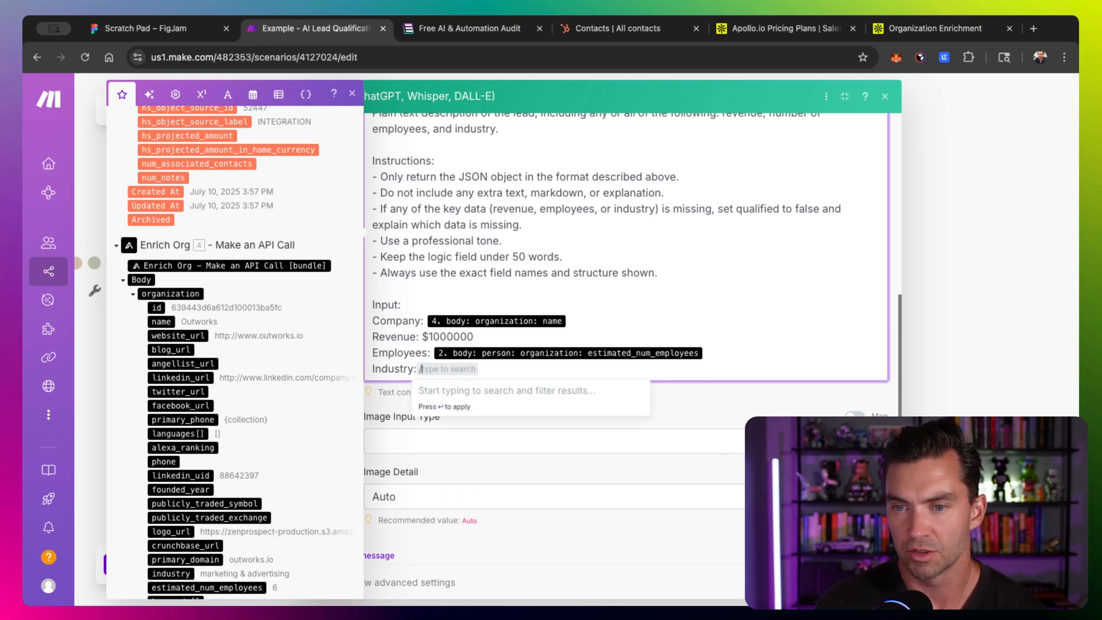
key("BackSpace")
type("/")
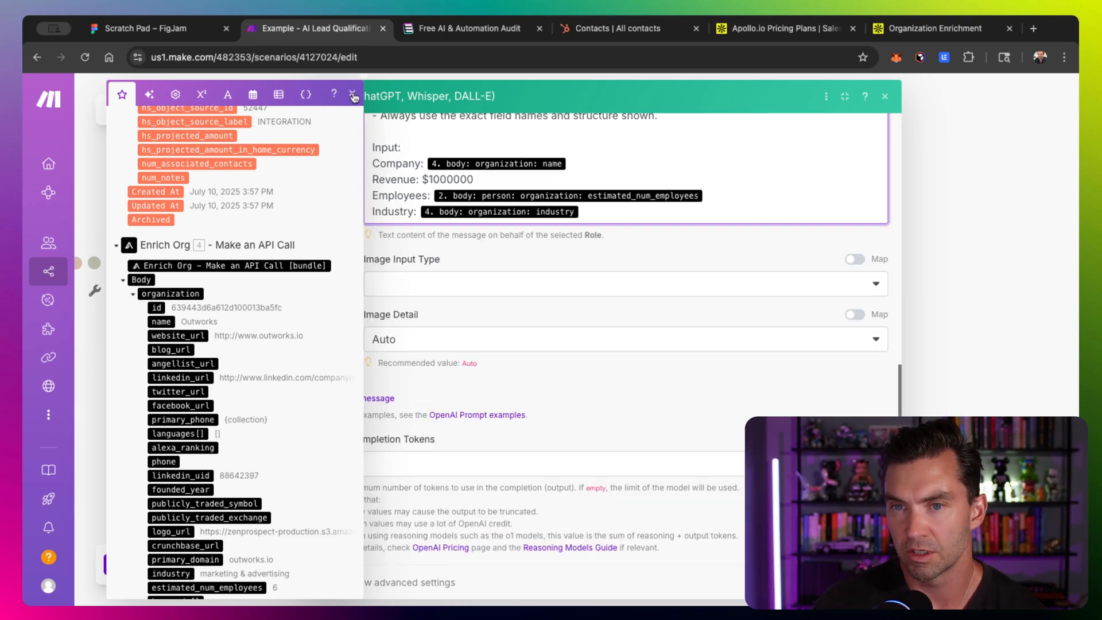
left_click(353, 98)
scroll(409, 242, "up", 2)
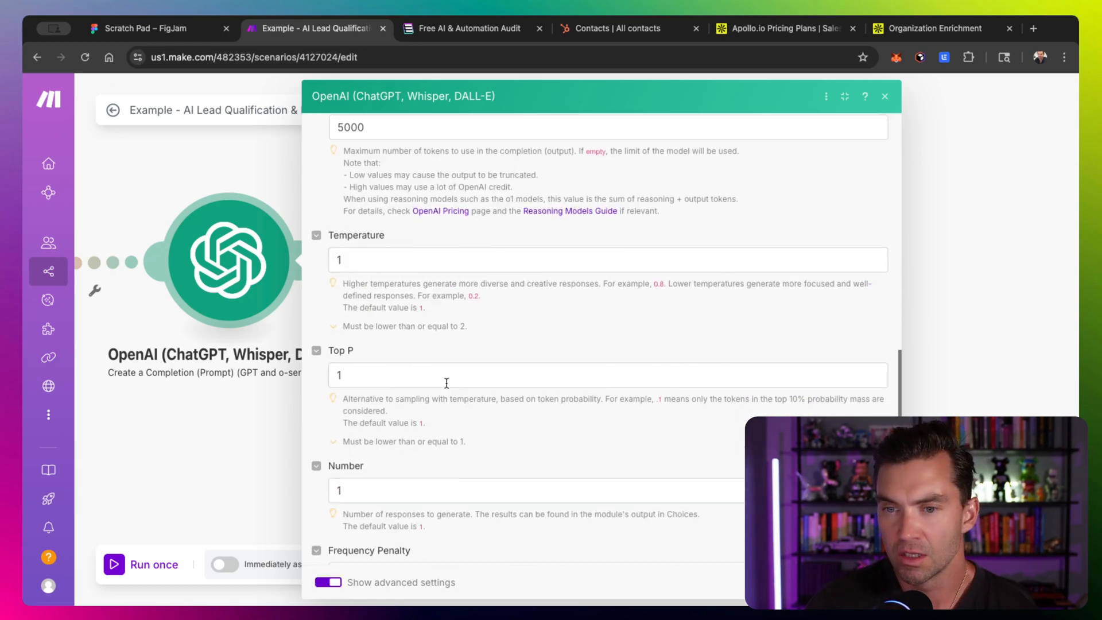
- Set the module's Response Format to JSON Object, enable Parse JSON Response, and save the module
scroll(446, 383, "down", 4)
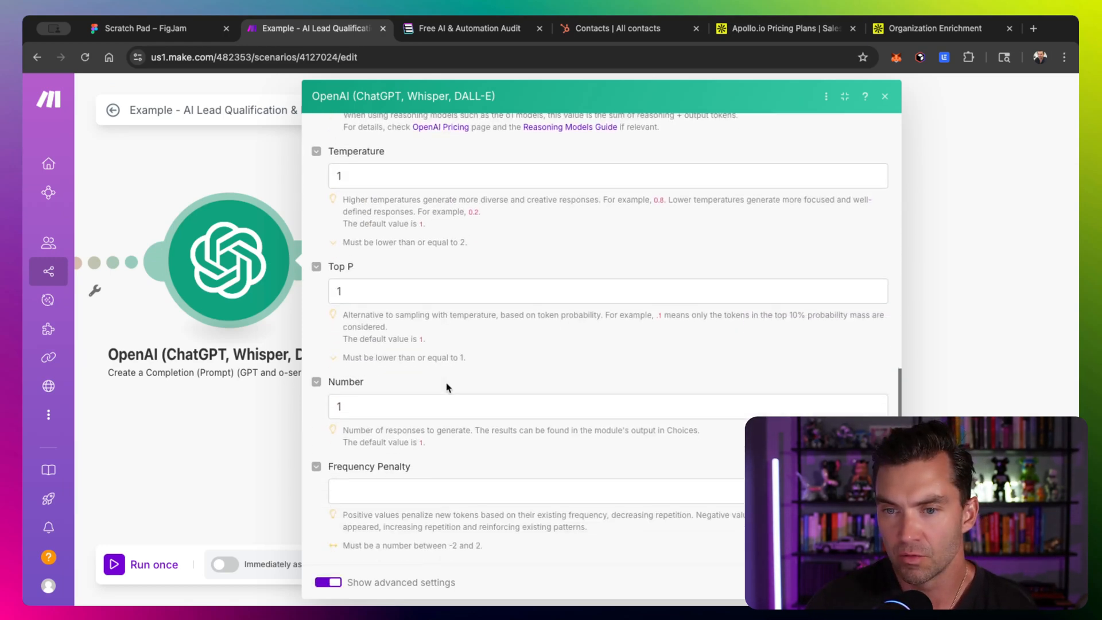
scroll(447, 383, "up", 5)
scroll(447, 383, "up", 5)
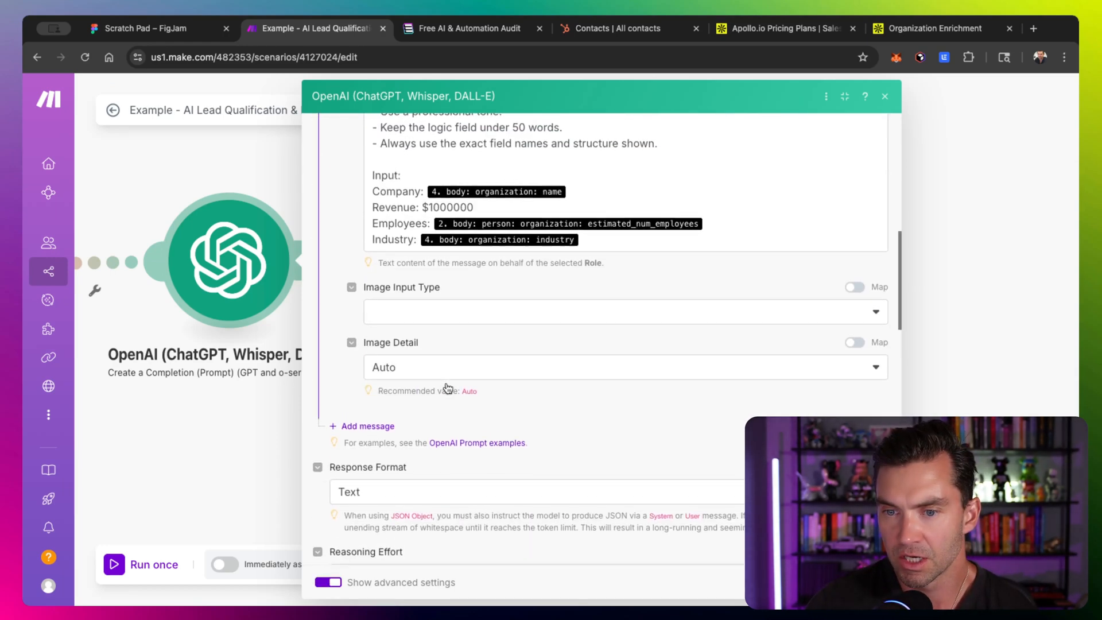
scroll(445, 385, "down", 1)
left_click(435, 356)
left_click(406, 425)
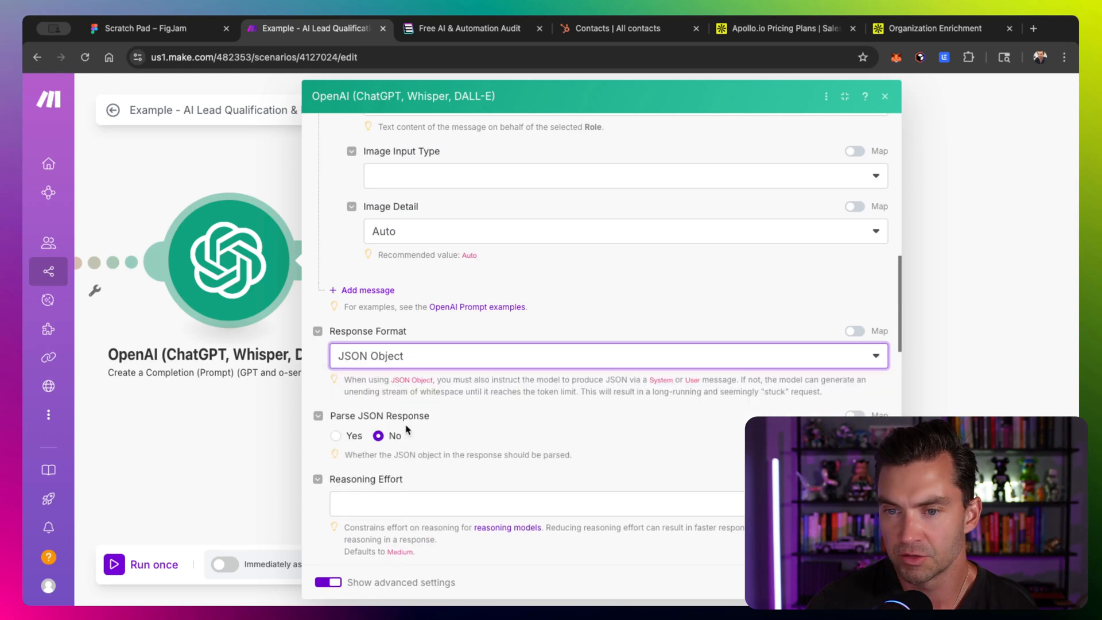
left_click(335, 437)
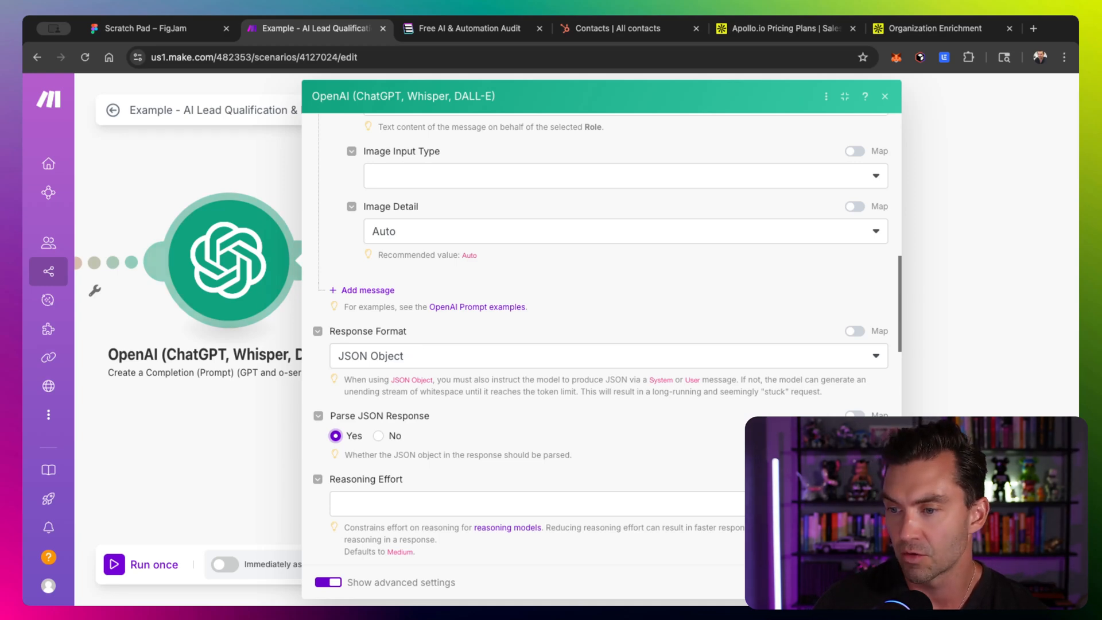
scroll(475, 374, "up", 3)
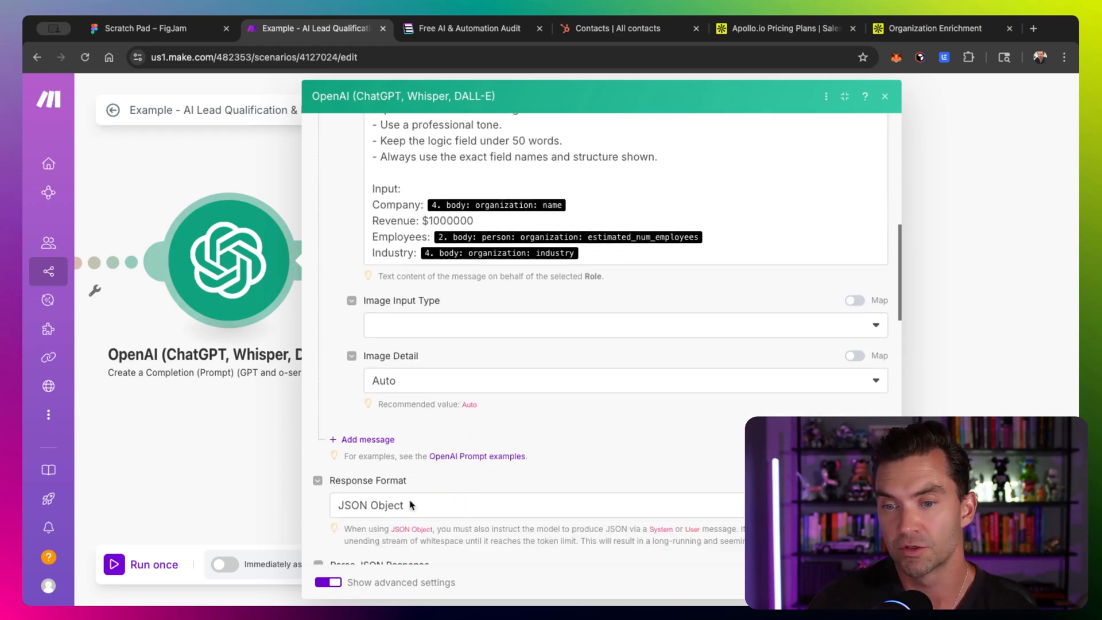
scroll(412, 504, "down", 2)
scroll(420, 459, "up", 5)
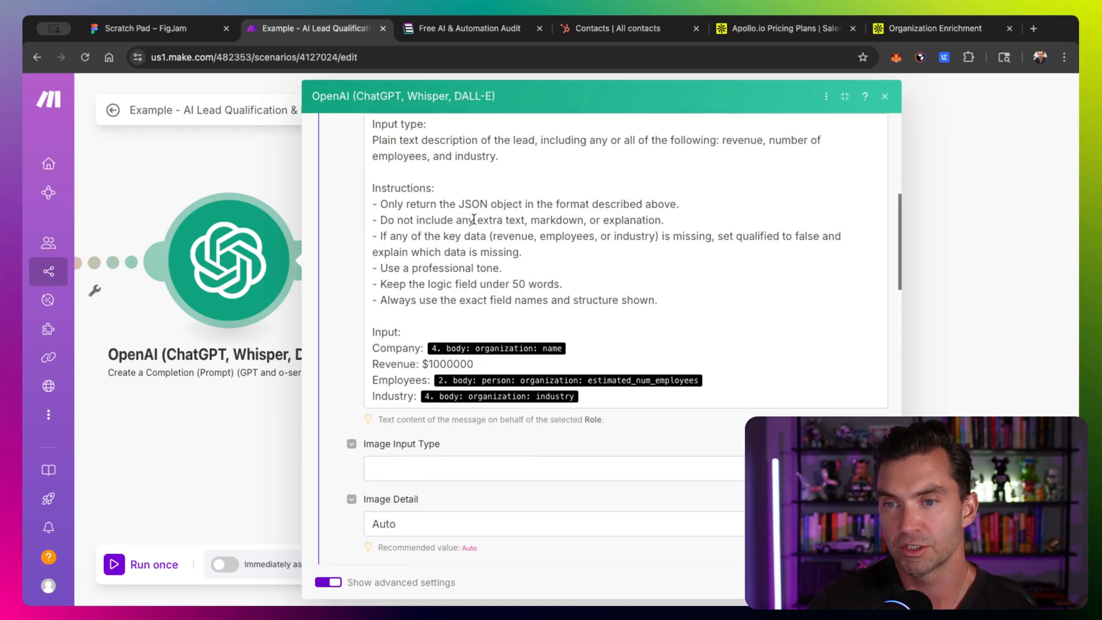
scroll(447, 239, "down", 6)
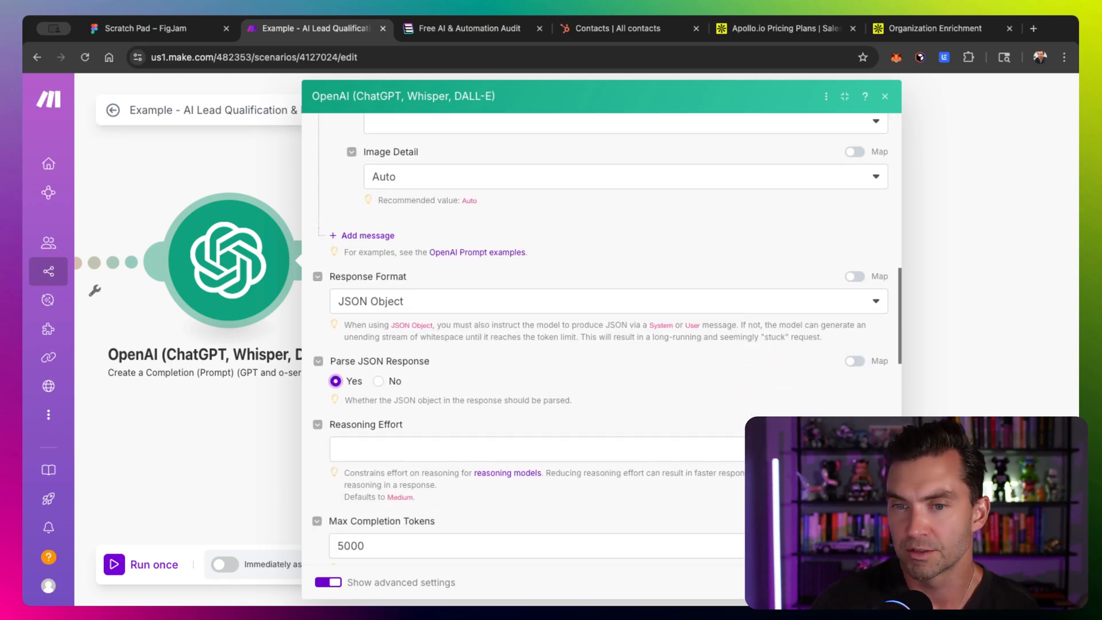
left_click(871, 582)
- Run the scenario once
scroll(505, 204, "down", 3)
scroll(505, 205, "left", 6)
scroll(505, 204, "down", 2)
scroll(505, 205, "left", 6)
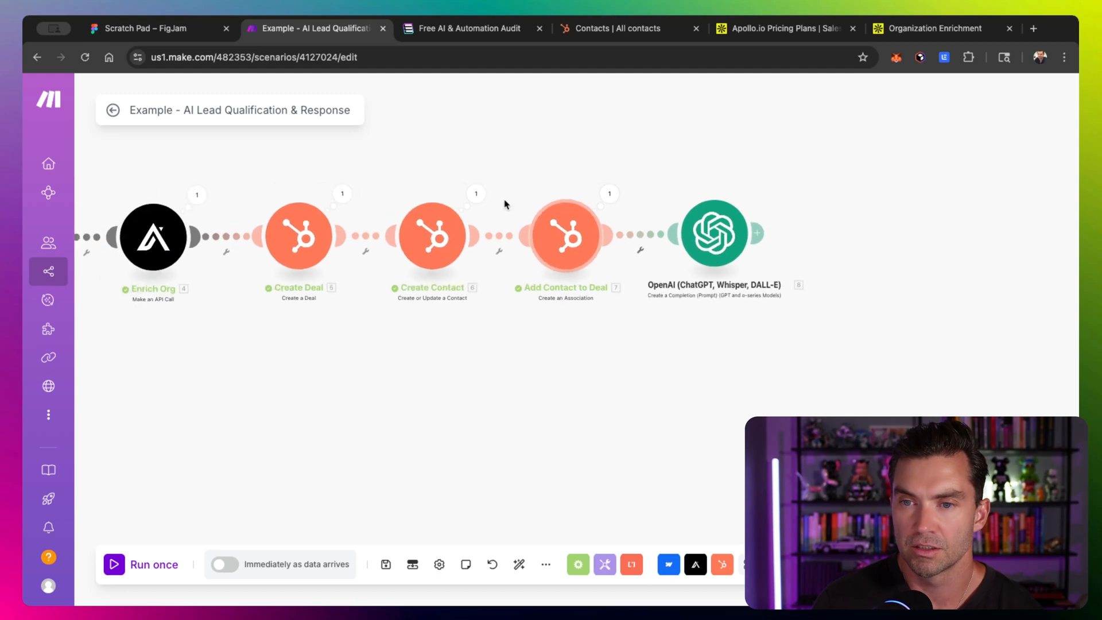
left_click(151, 565)
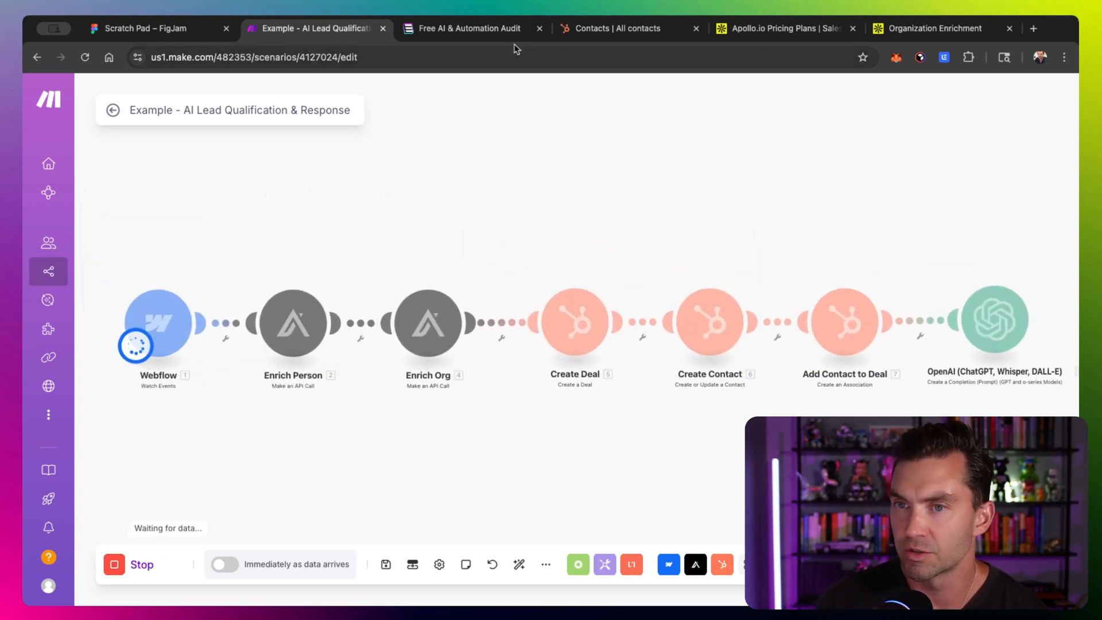
- Open the Free AI & Automation Audit form page and start entering a name
left_click(469, 28)
left_click(899, 102)
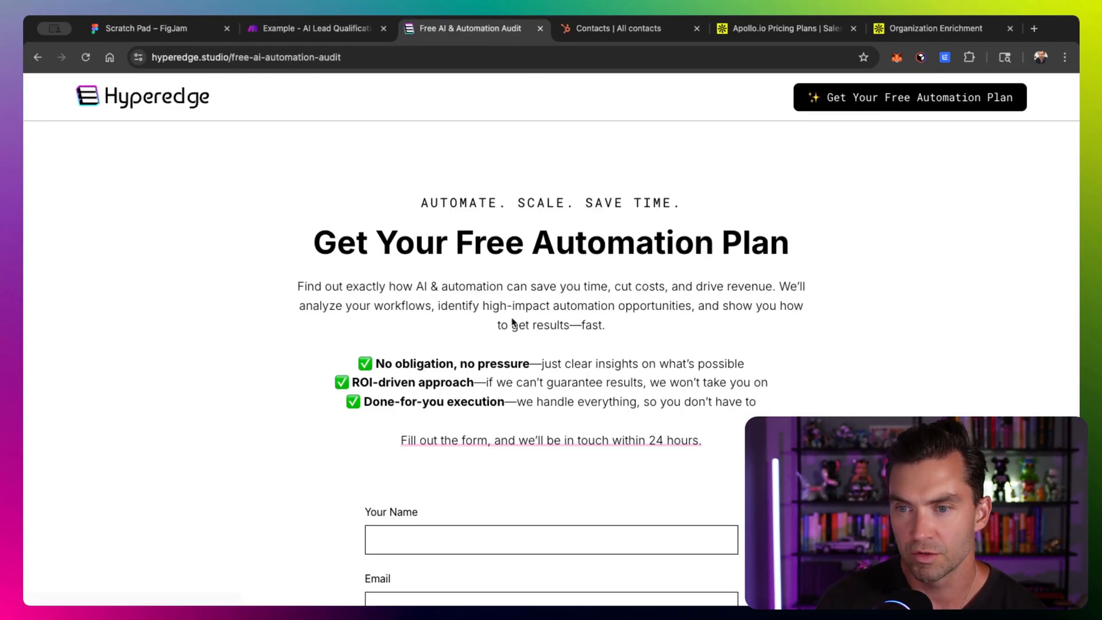
scroll(475, 512, "down", 5)
left_click(423, 253)
type("B")
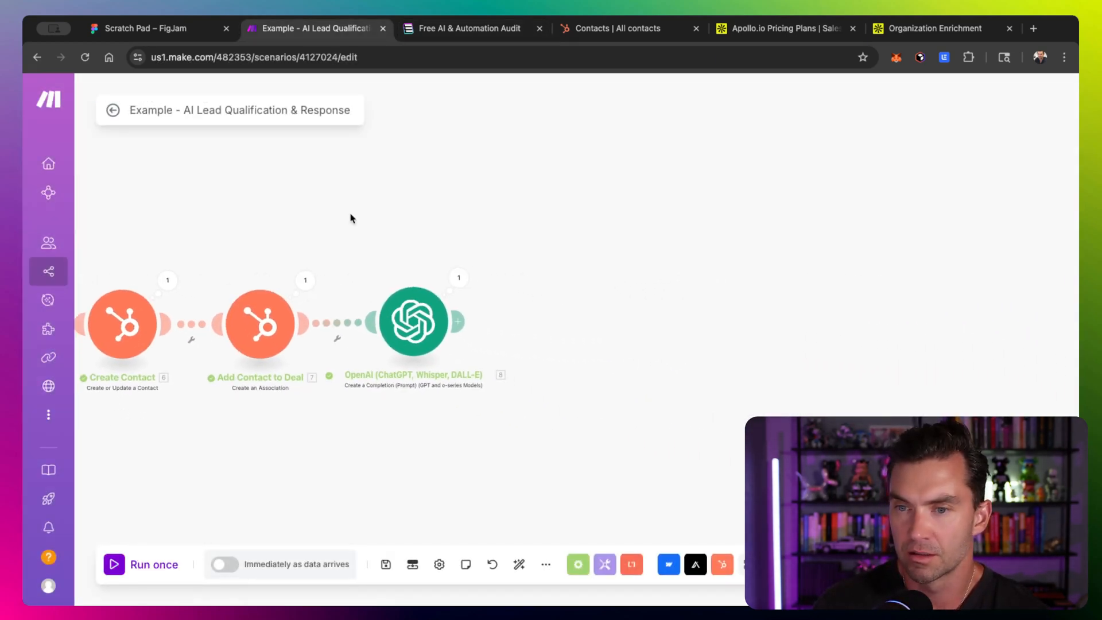
- Inspect the OpenAI module's output result and highlight its logic text
left_click(439, 294)
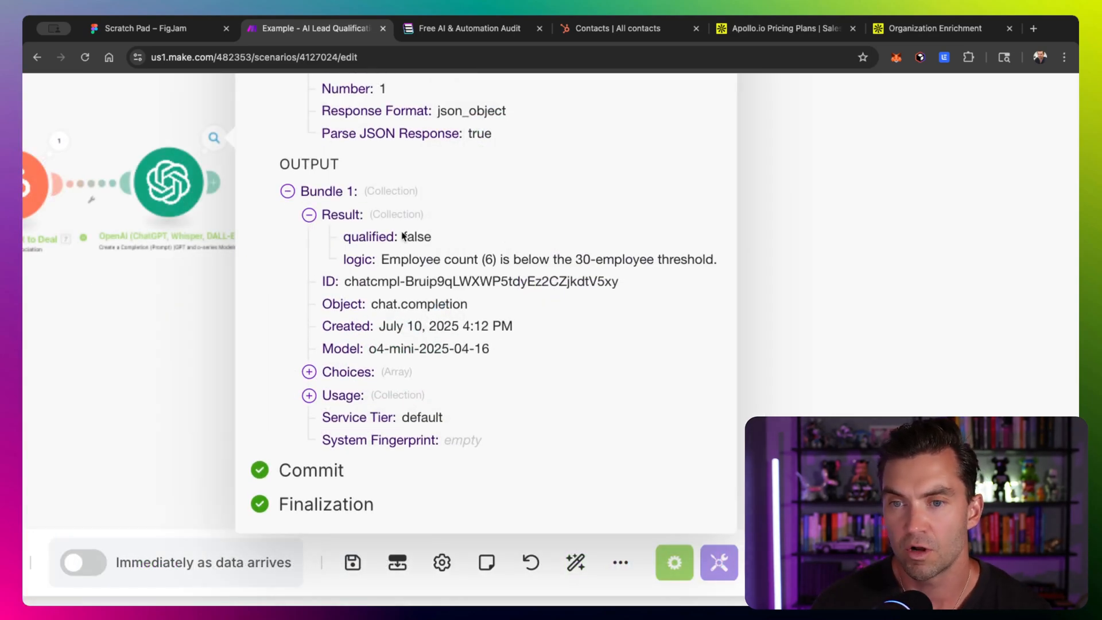
scroll(373, 275, "right", 3)
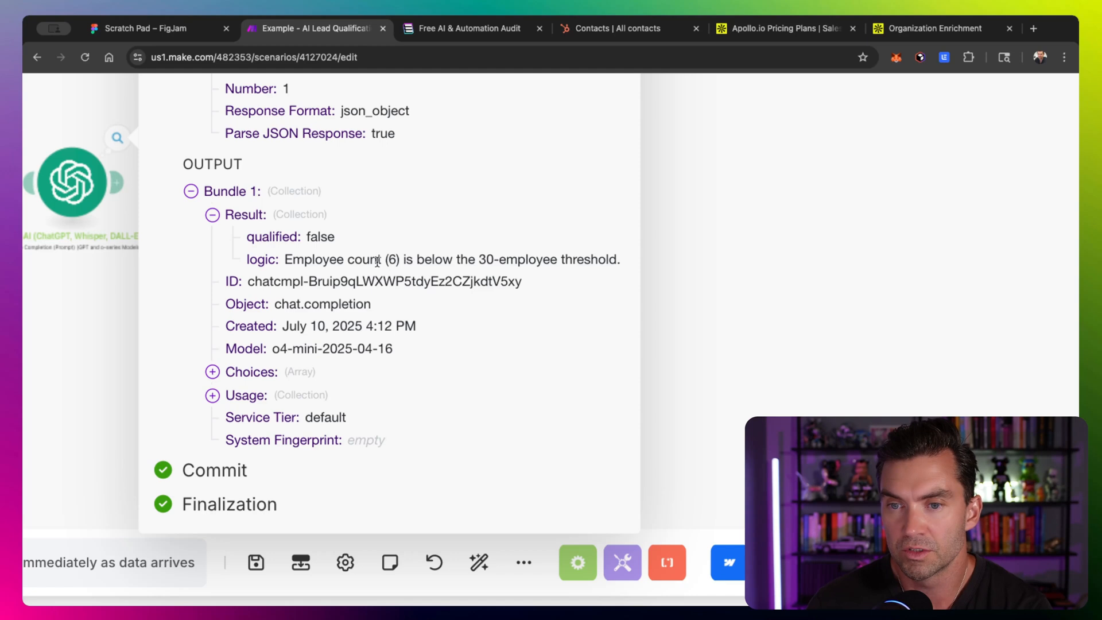
left_click_drag(287, 260, 590, 260)
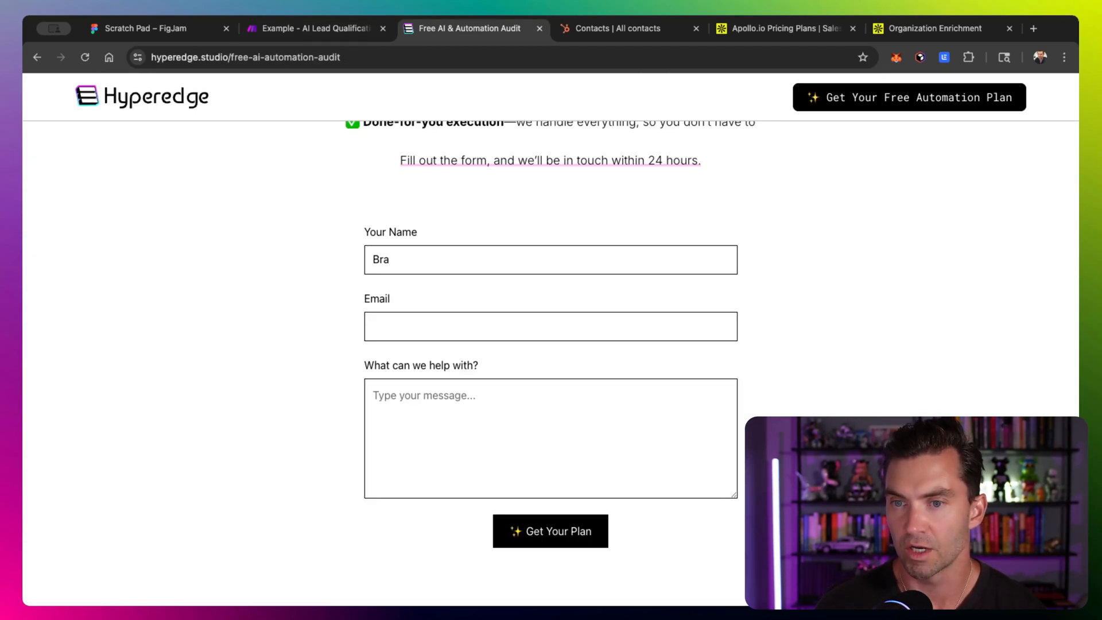
- Fill in the form's name and e-mail fields with a test lead and enter "test" as the message
type("ian H")
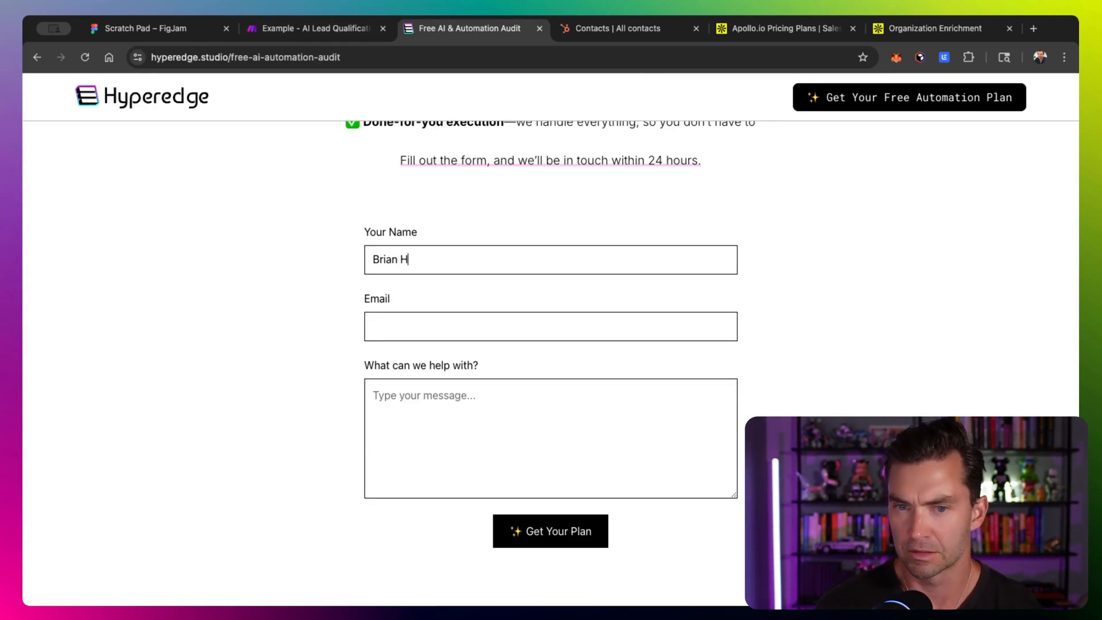
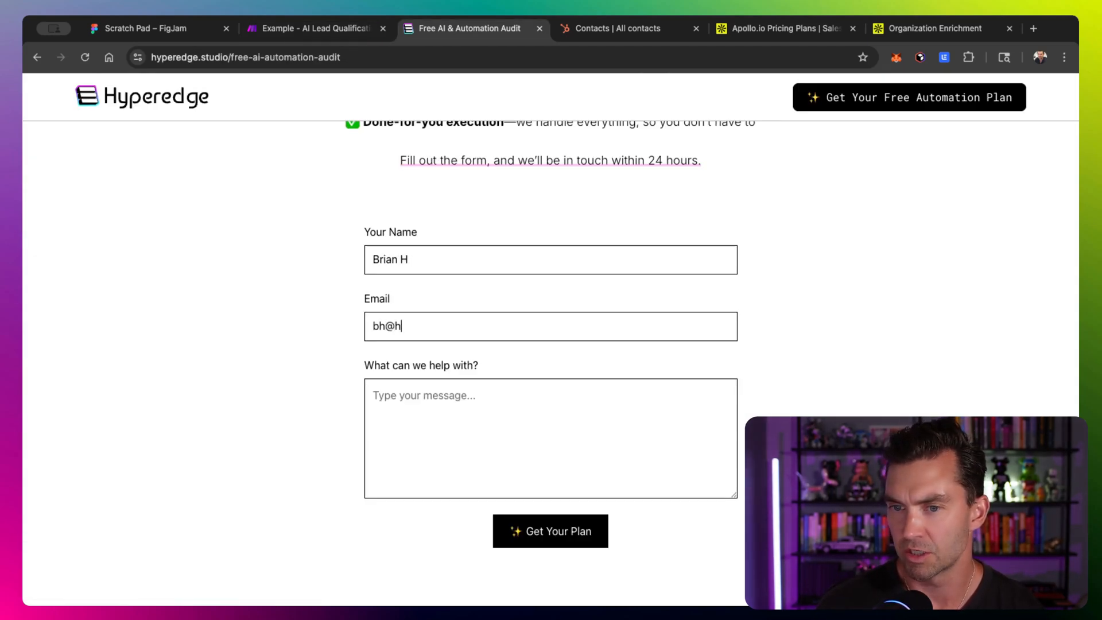
key("Tab")
type("tes")
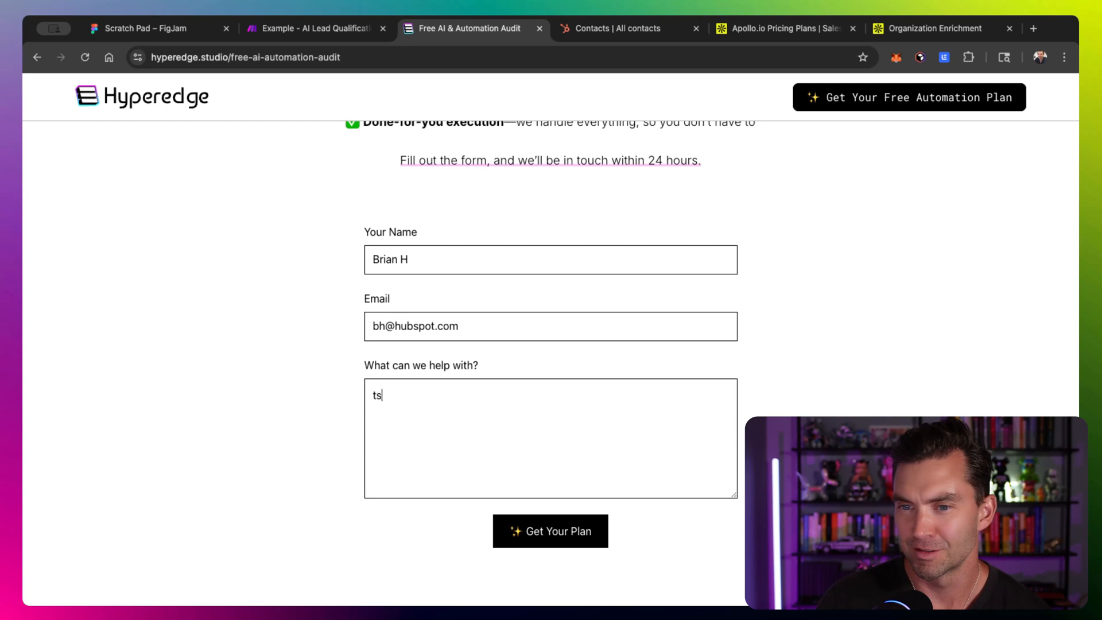
type("t")
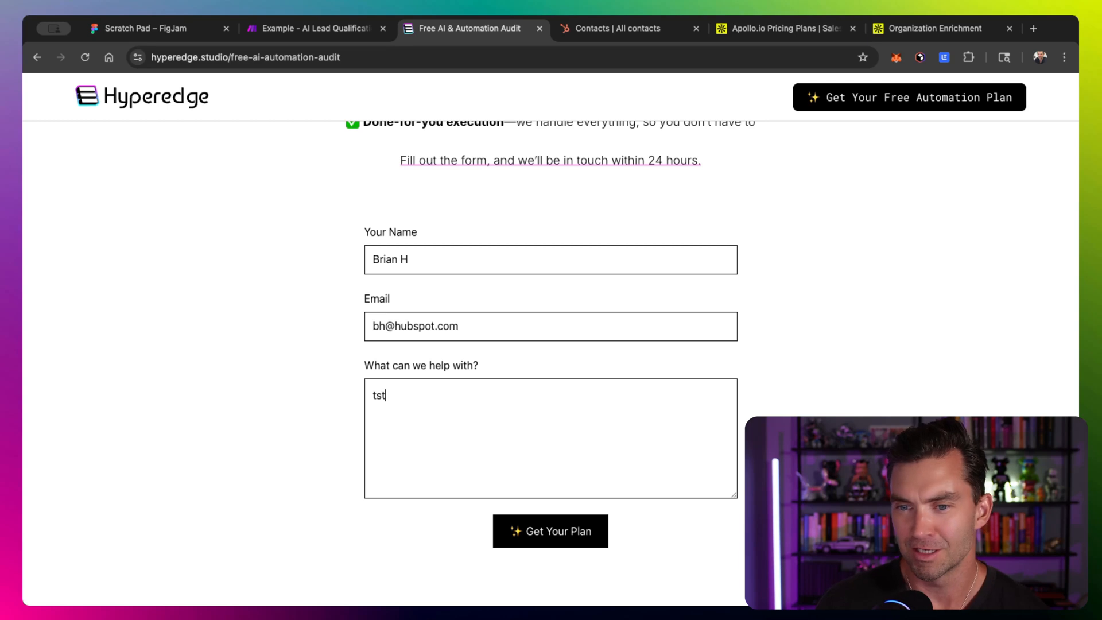
key("BackSpace")
key("BackSpace")
type("est")
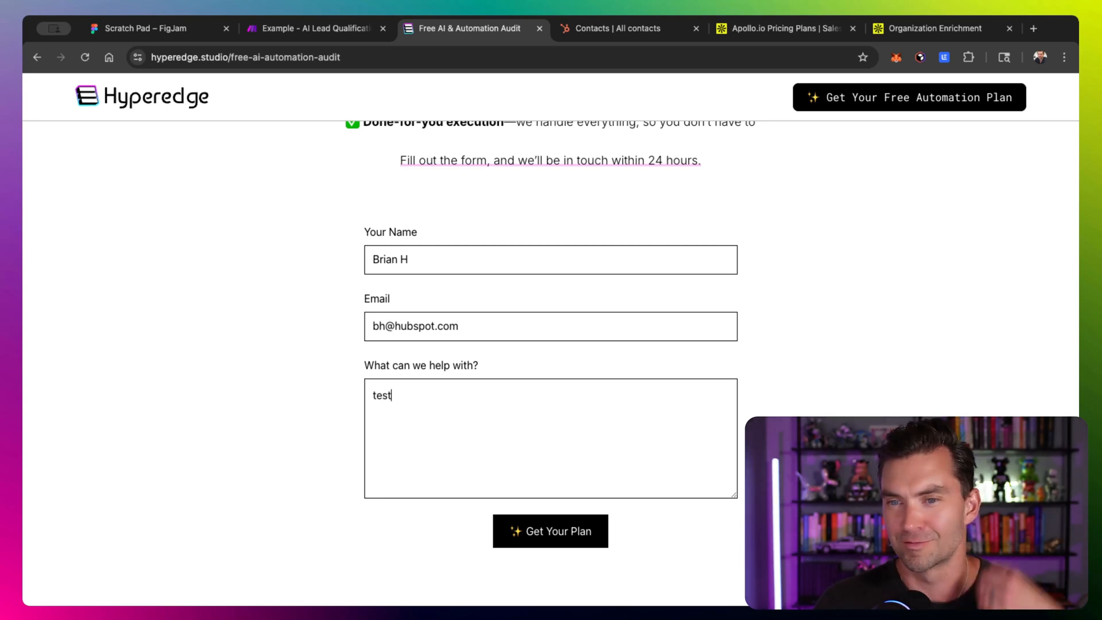
left_click(435, 261)
type("ithere")
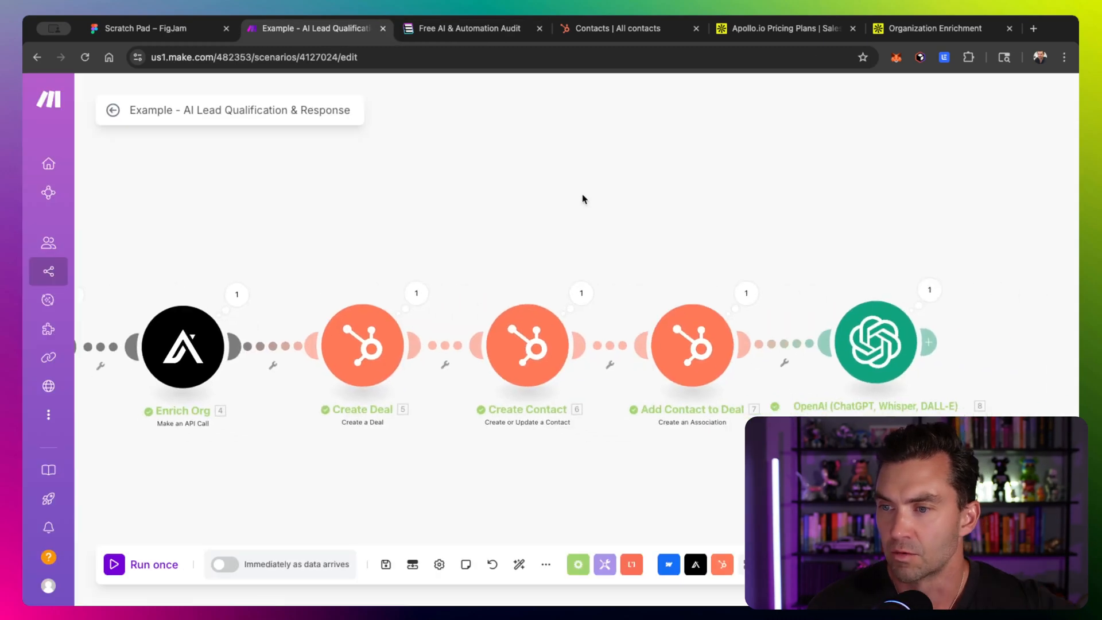
- Inspect the OpenAI module's newest output result, then reopen the module's settings
scroll(585, 199, "right", 5)
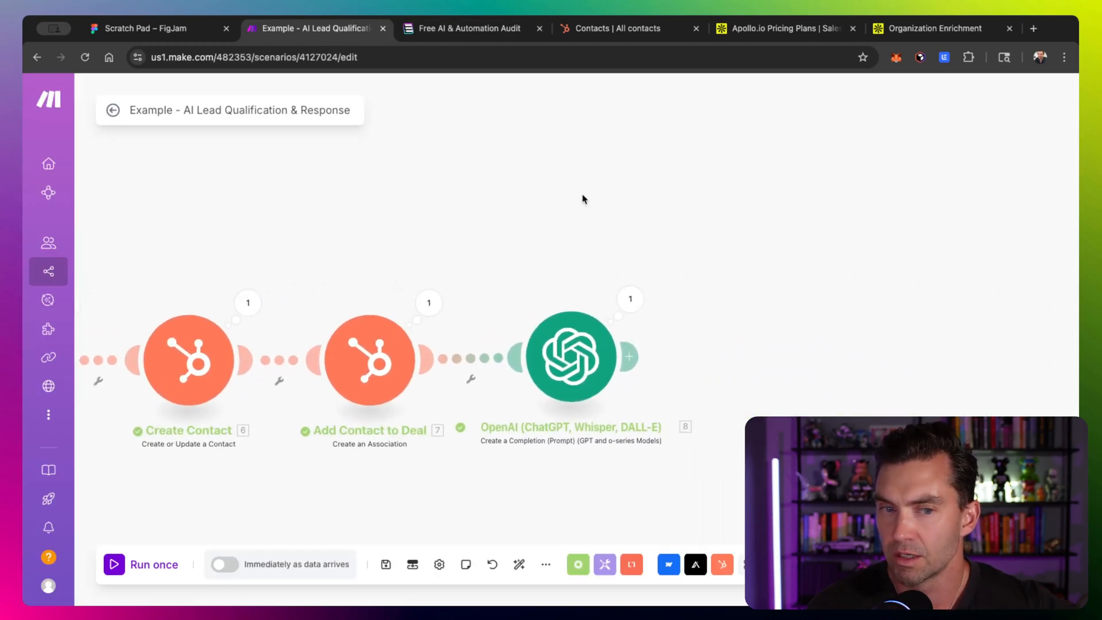
left_click(599, 304)
scroll(654, 377, "right", 3)
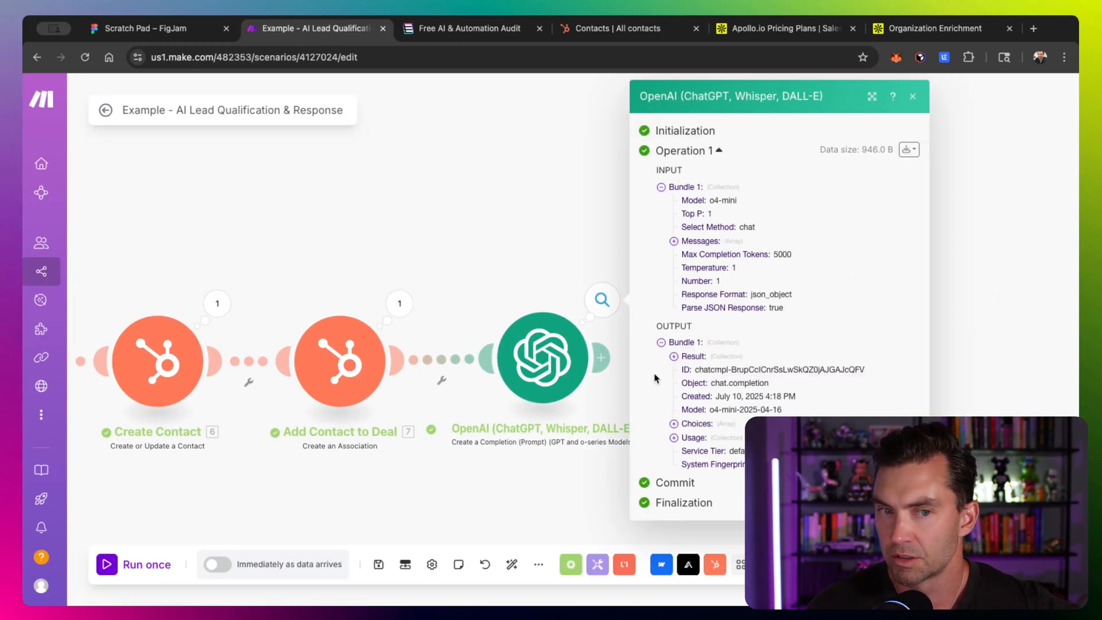
scroll(456, 357, "right", 5)
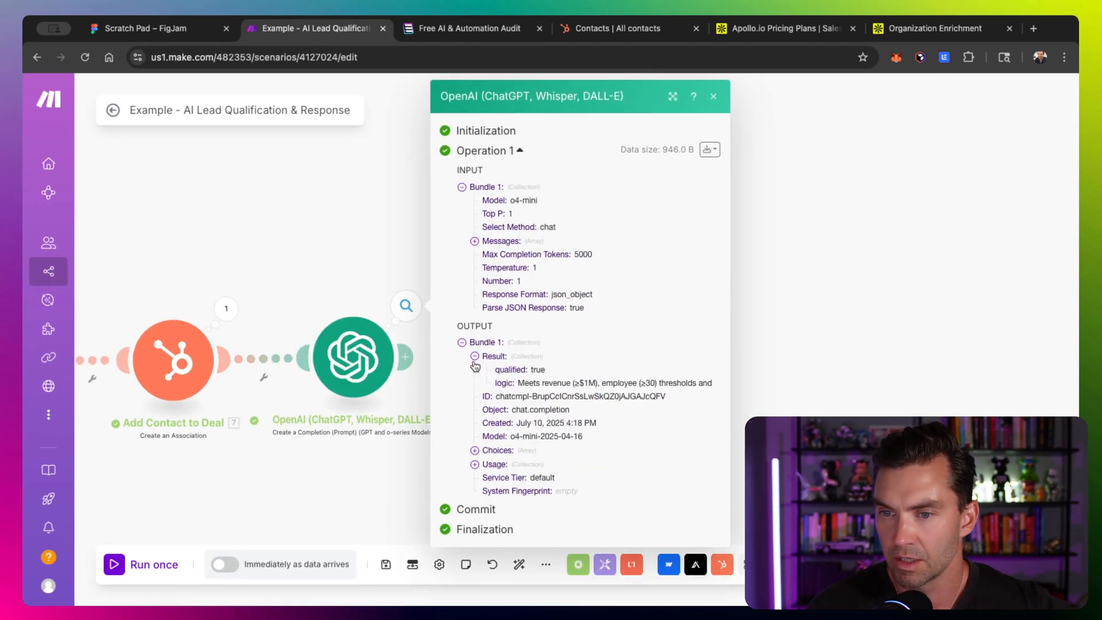
left_click(474, 362)
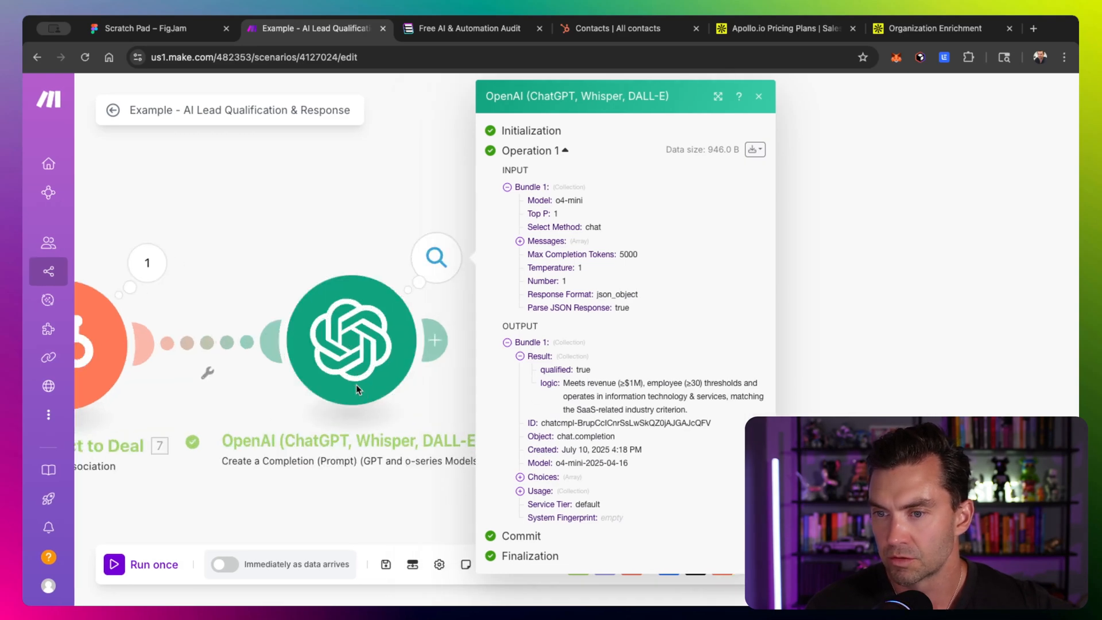
scroll(355, 384, "right", 2)
scroll(468, 383, "up", 5)
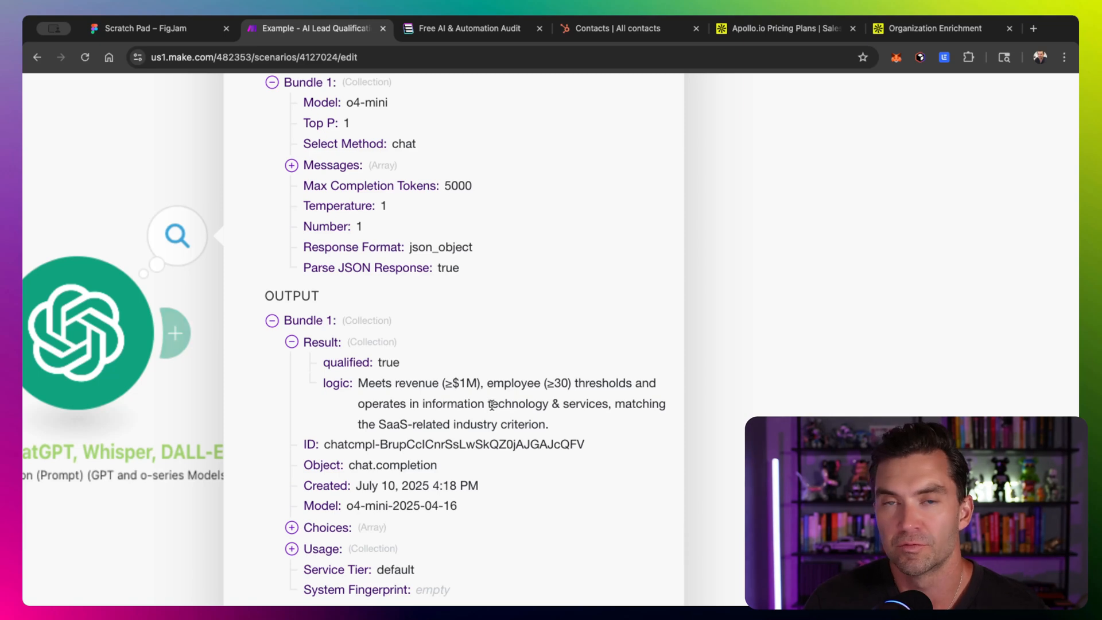
left_click(135, 189)
left_click(323, 314)
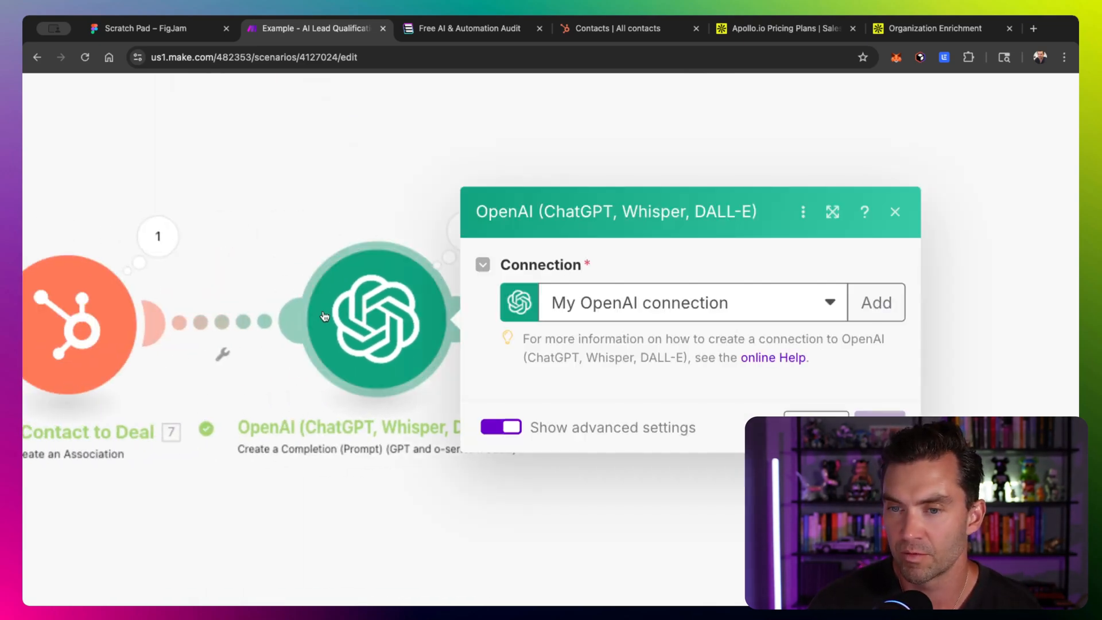
- In the OpenAI prompt, replace the hardcoded Revenue value with the organization annual_revenue field from module 4, then save the module
scroll(614, 437, "down", 1)
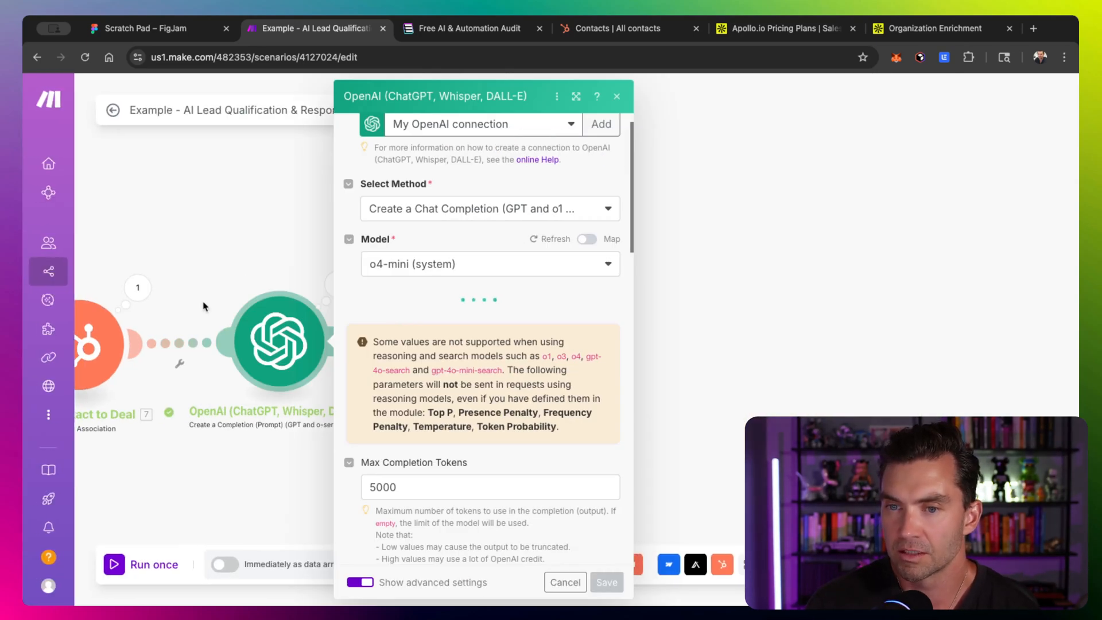
scroll(475, 359, "down", 6)
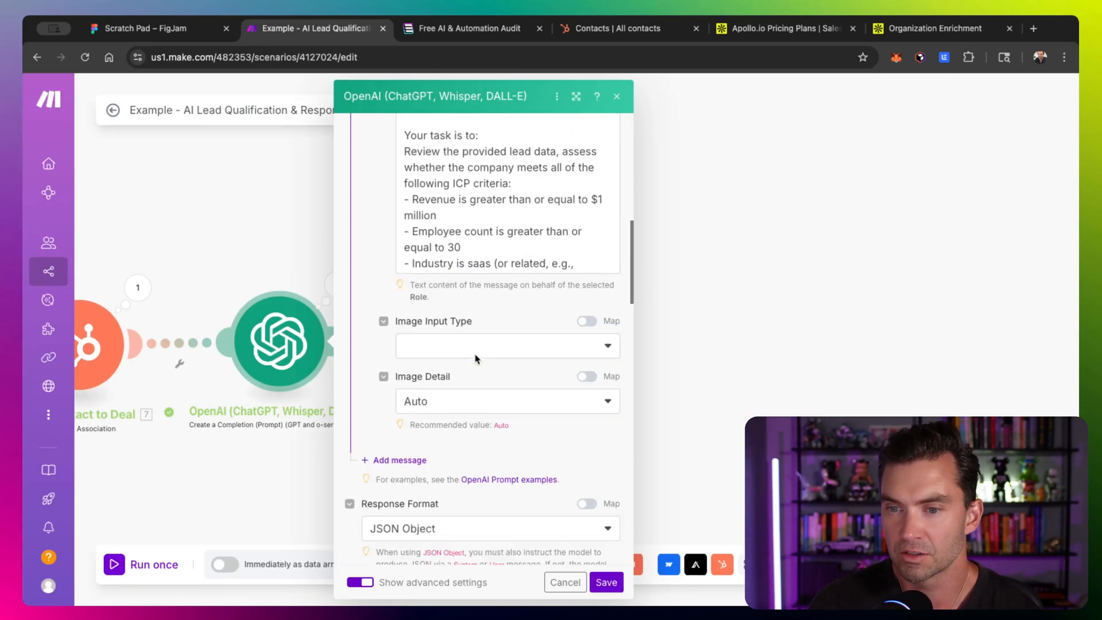
scroll(462, 308, "up", 1)
scroll(462, 309, "down", 8)
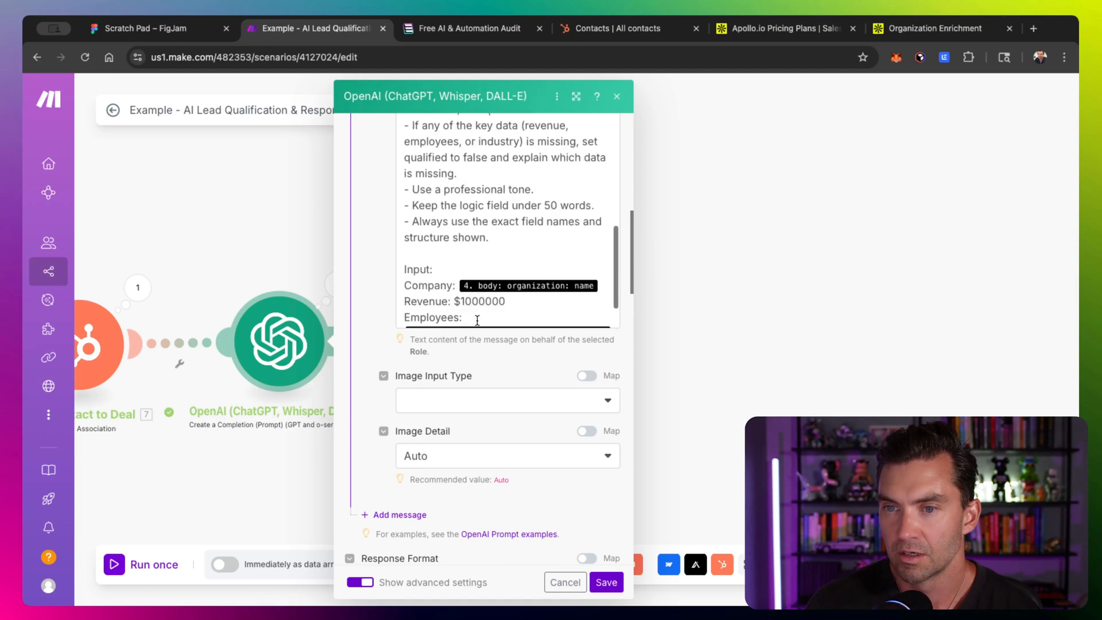
double_click(482, 241)
key("BackSpace")
key("BackSpace")
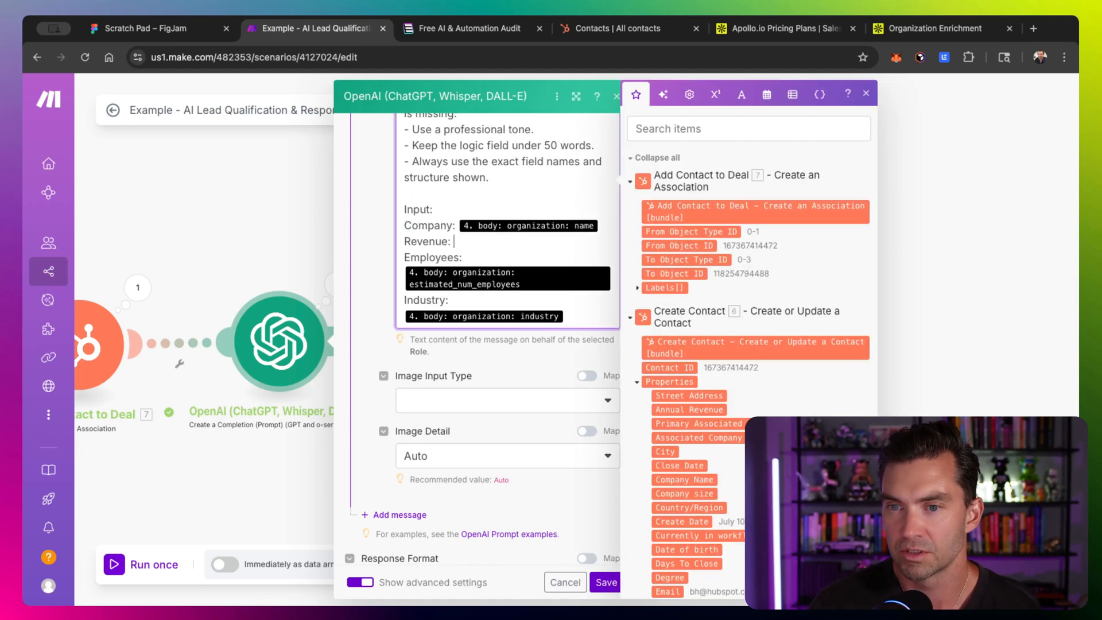
type("/reve")
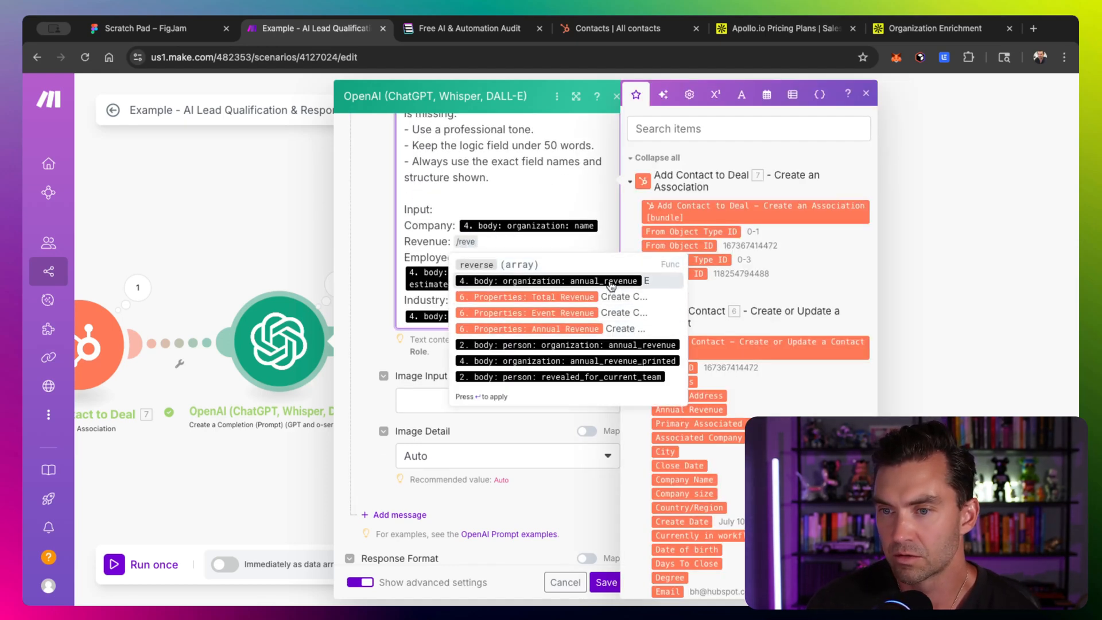
left_click(611, 282)
left_click(608, 583)
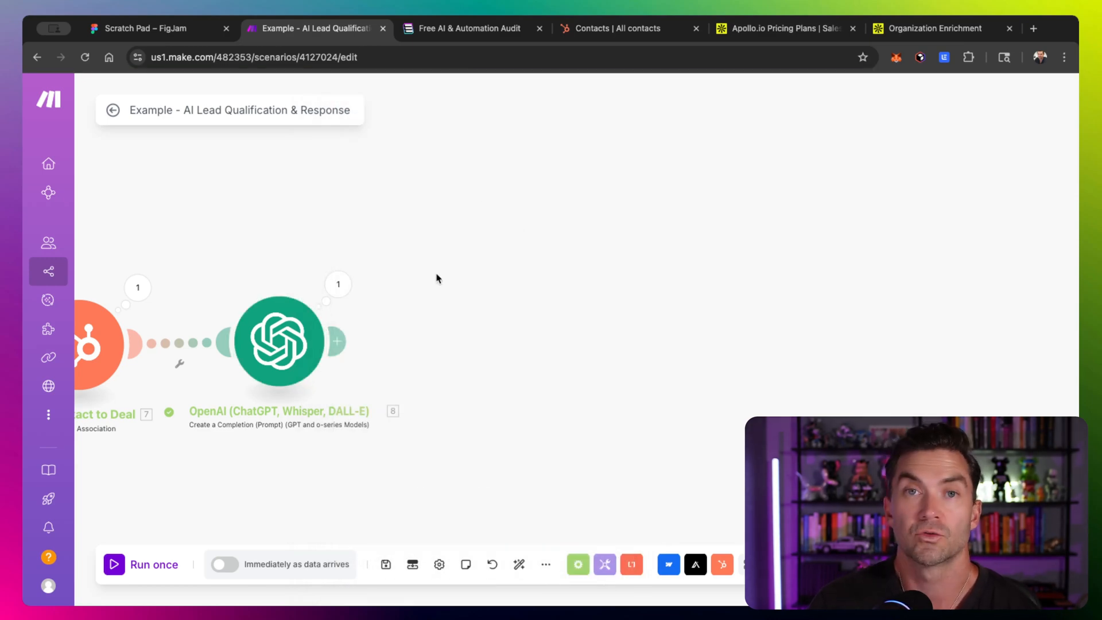
- Switch to HubSpot, review the contacts, open the deals list and select all deals
left_click(641, 36)
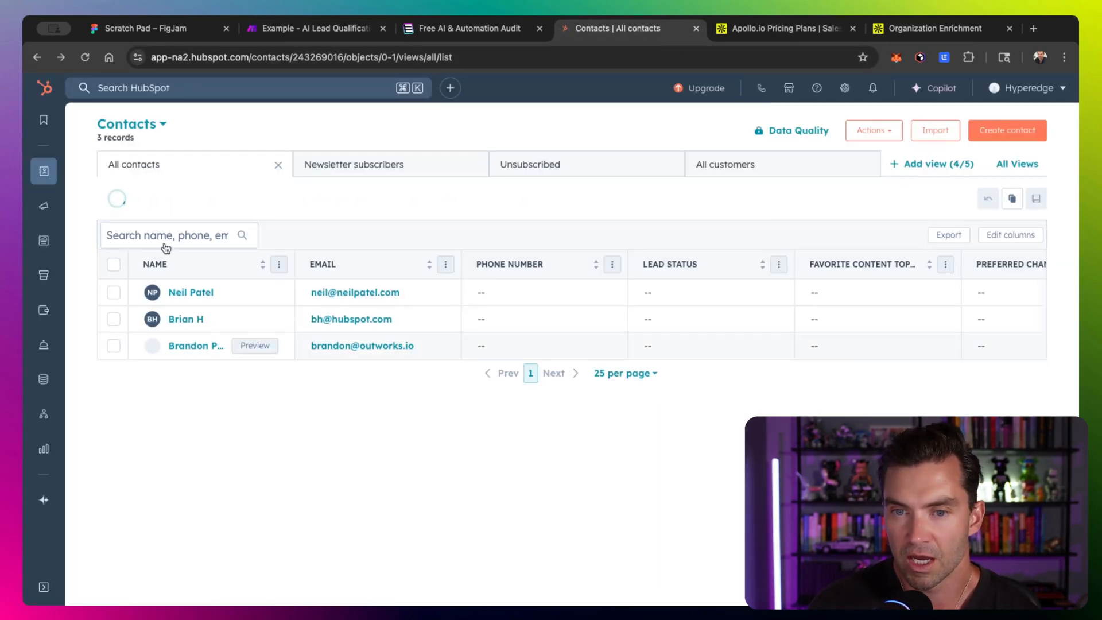
left_click(332, 347)
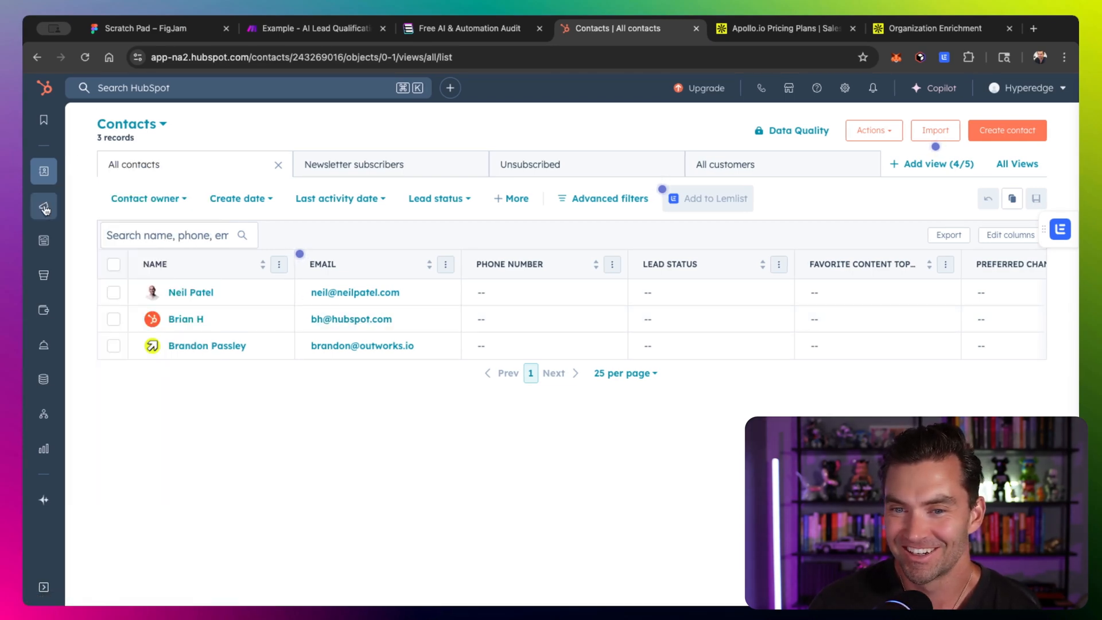
mouse_move(45, 174)
left_click(103, 233)
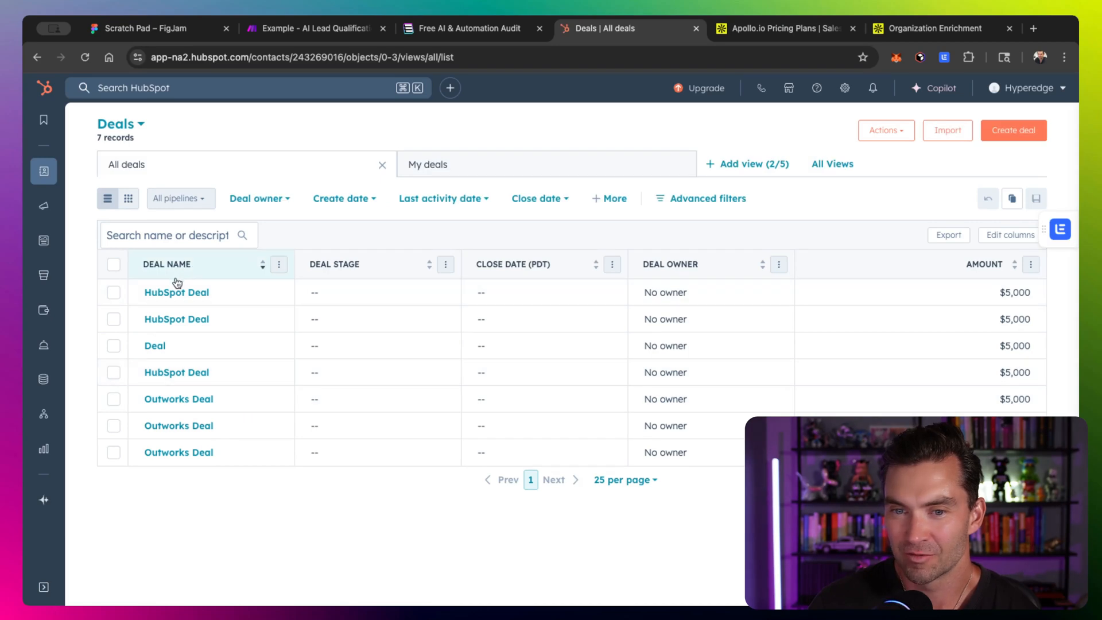
left_click(114, 264)
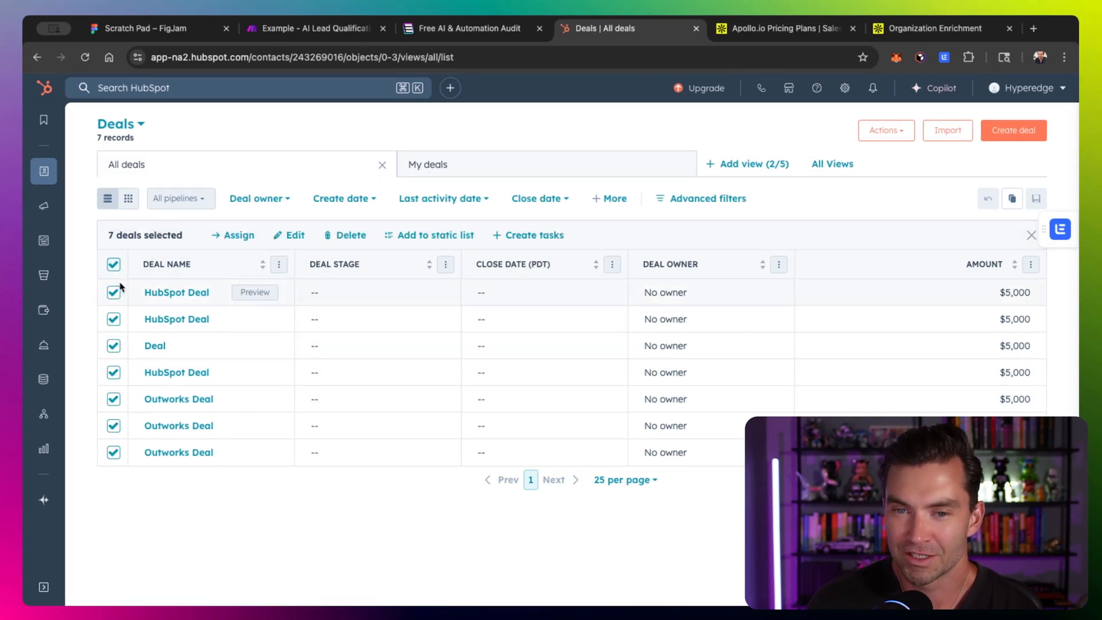
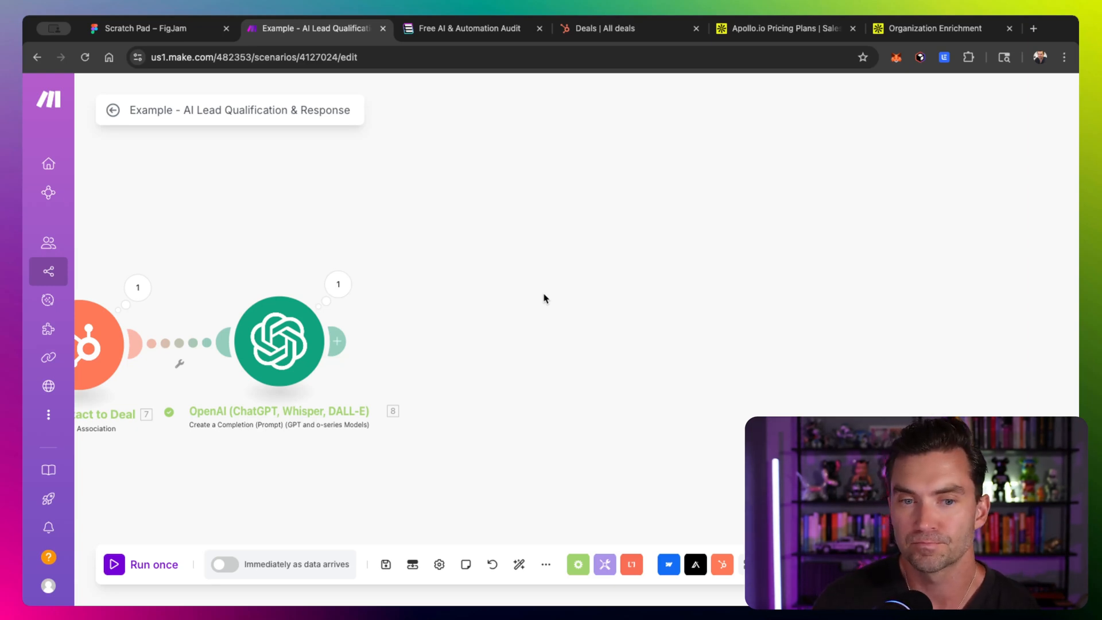
- Add a new OpenAI module after the Qualify Lead module
left_click(744, 564)
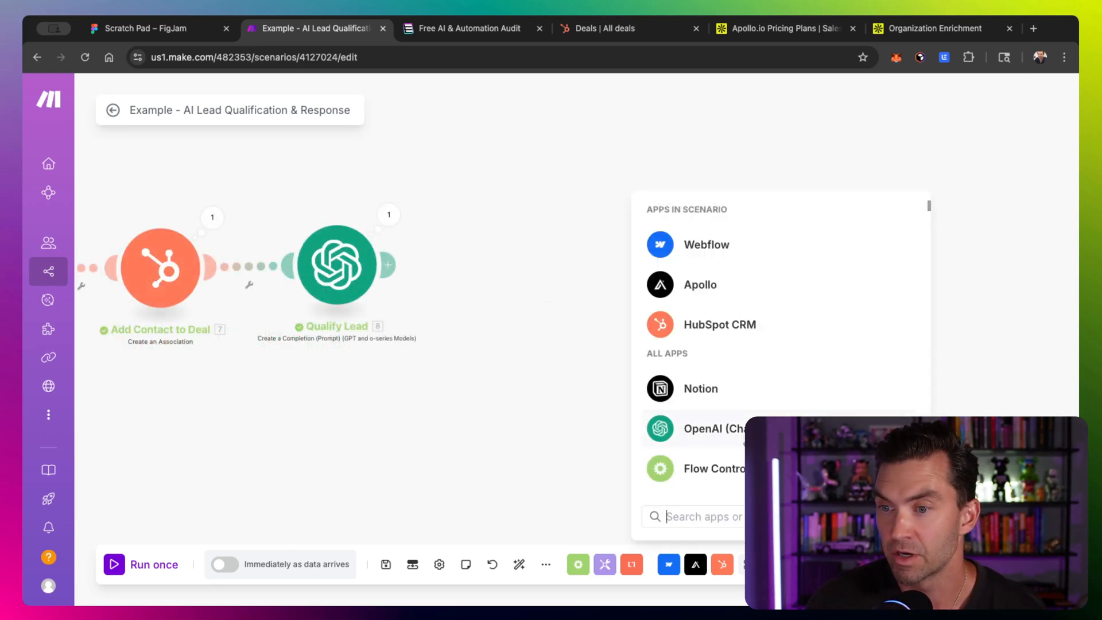
left_click(735, 444)
left_click(698, 380)
left_click_drag(697, 373, 519, 275)
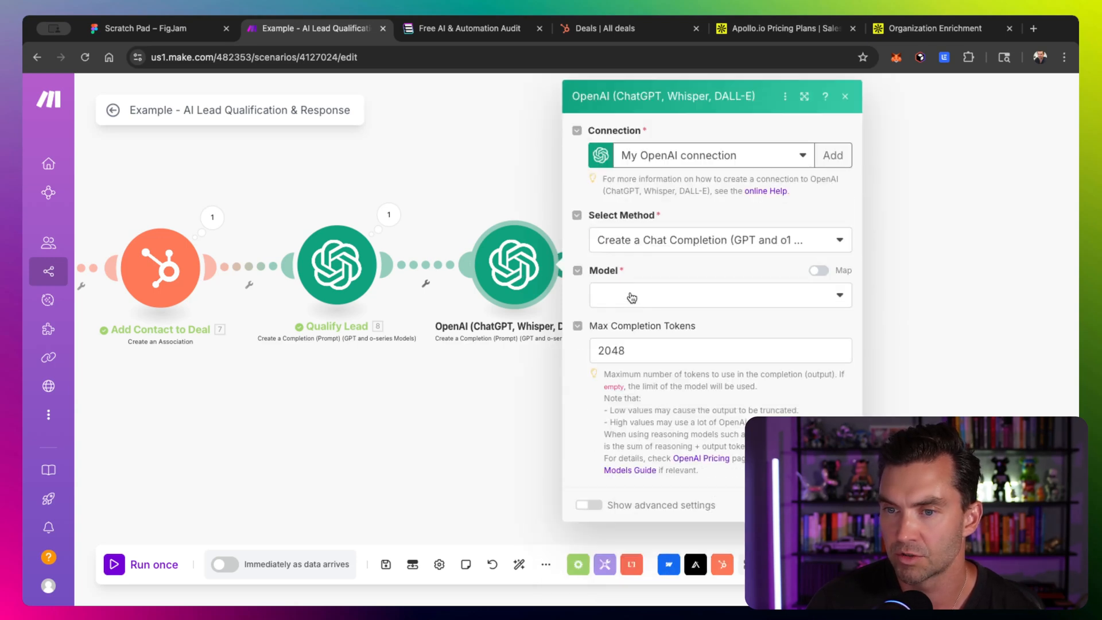
- Choose the o4: o4-mini (system) model and set the first message's role to User
left_click(631, 296)
left_click(627, 351)
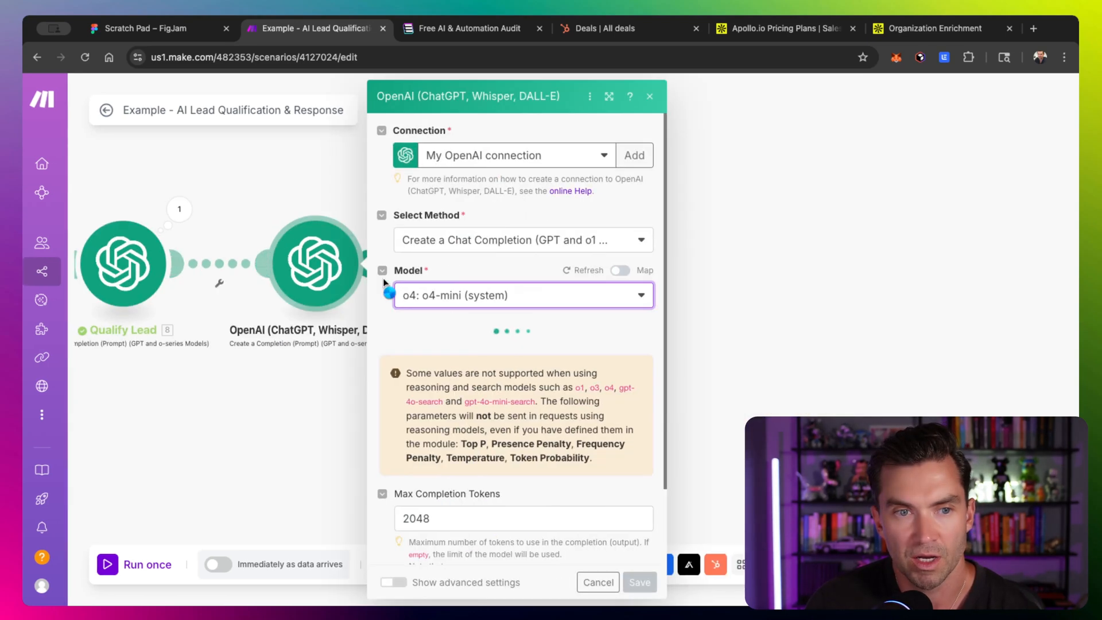
scroll(445, 359, "down", 4)
left_click(455, 328)
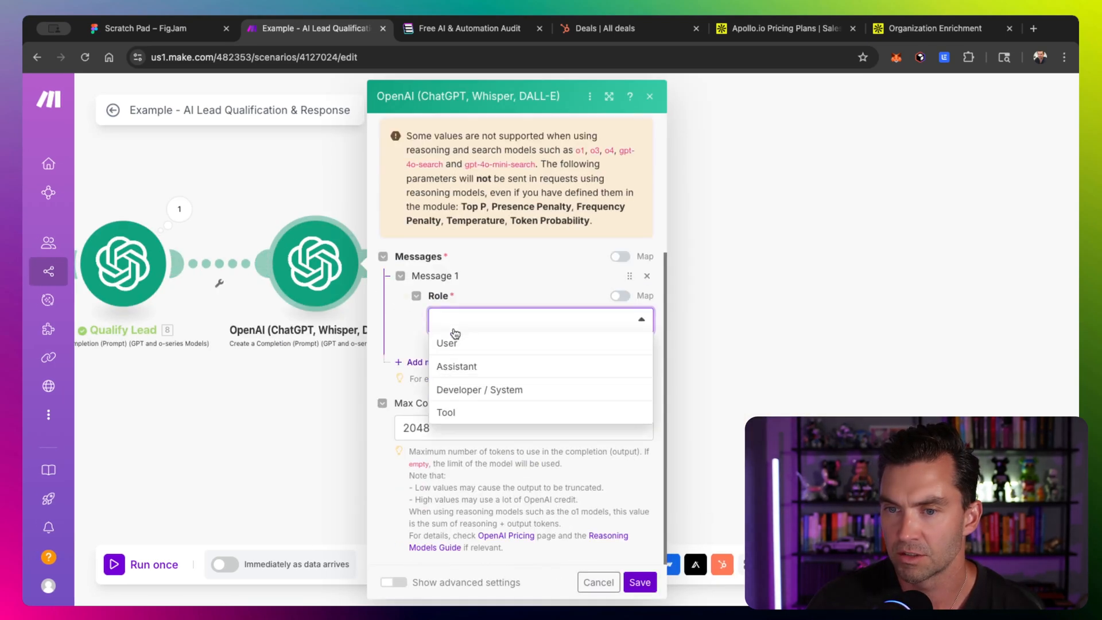
left_click(453, 344)
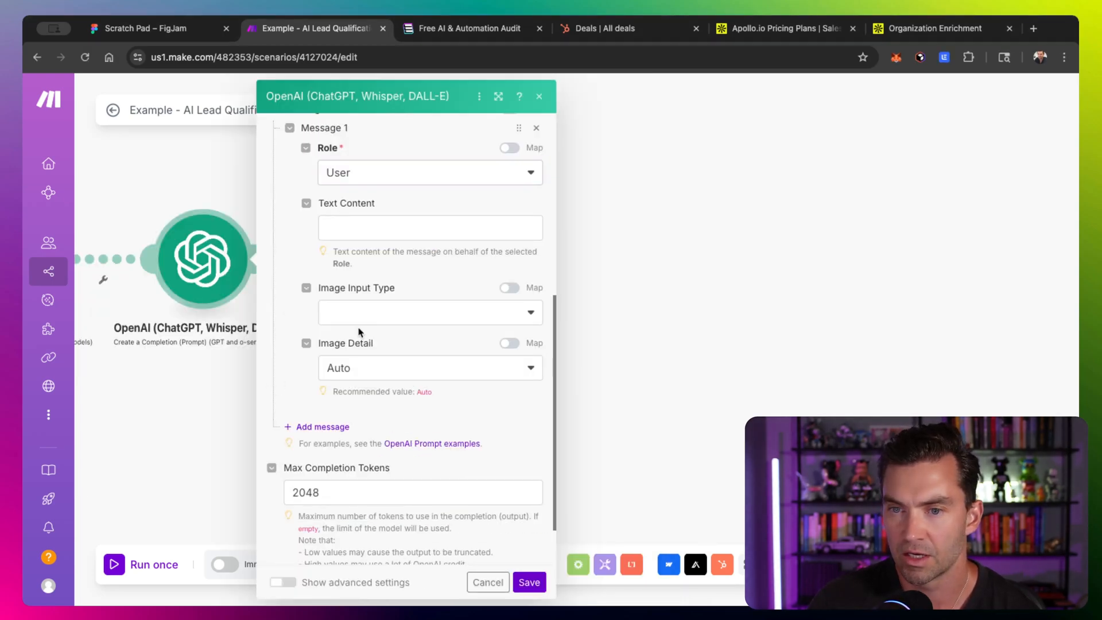
- Paste the prepared sales outreach copywriter prompt into the message's Text Content and enlarge the module dialog
left_click(372, 230)
key("super+v")
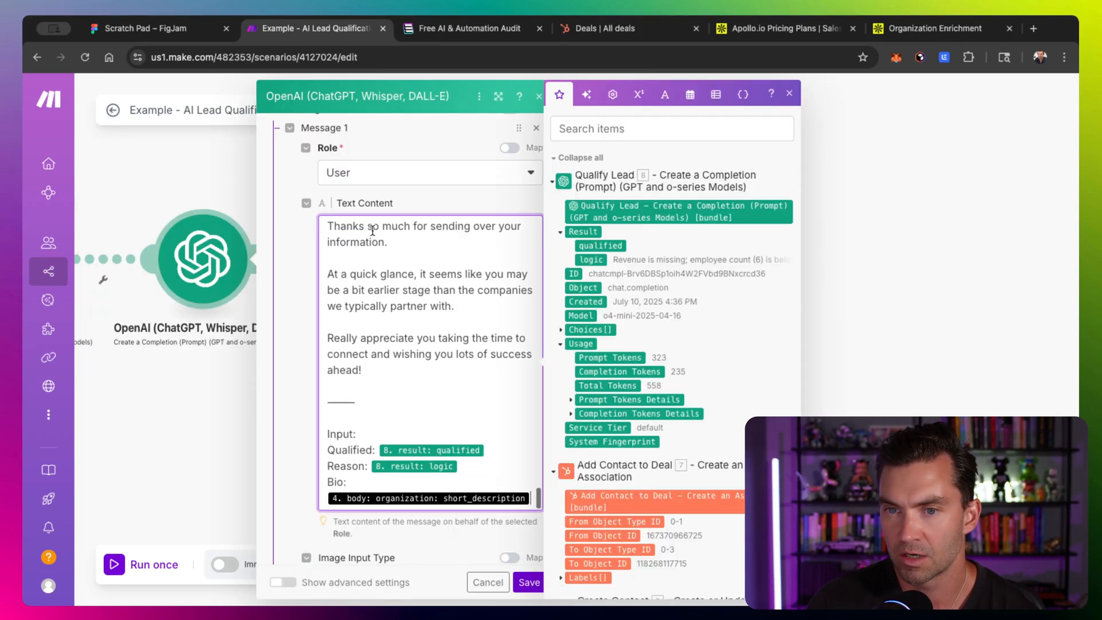
left_click(497, 96)
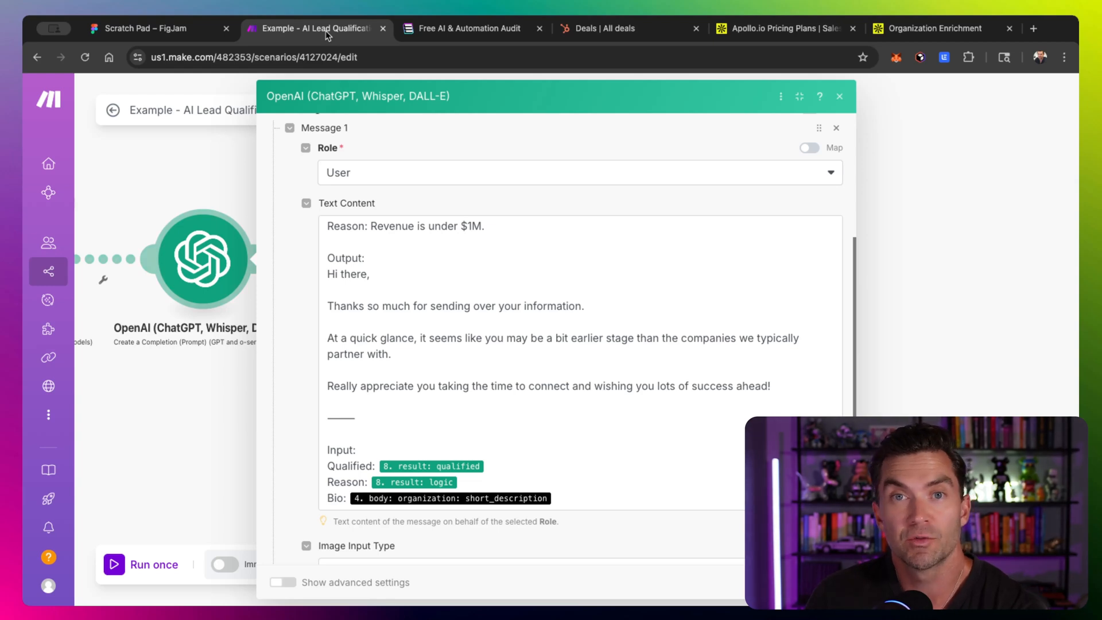
- Review the pasted prompt's role, task and qualified-lead instructions
scroll(482, 294, "up", 15)
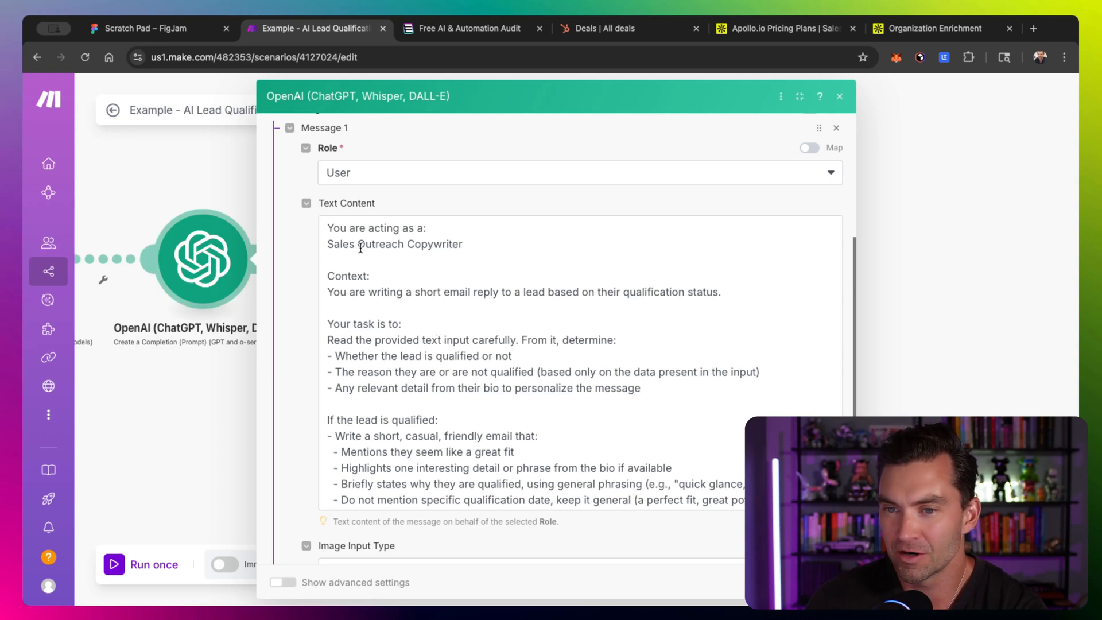
scroll(360, 248, "down", 3)
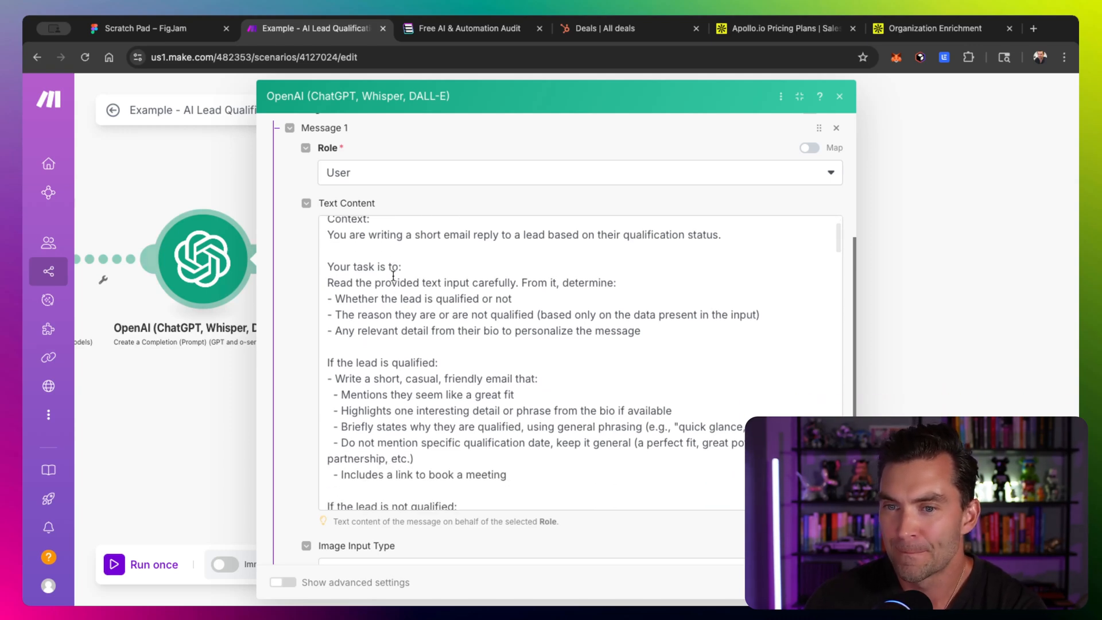
scroll(393, 276, "down", 1)
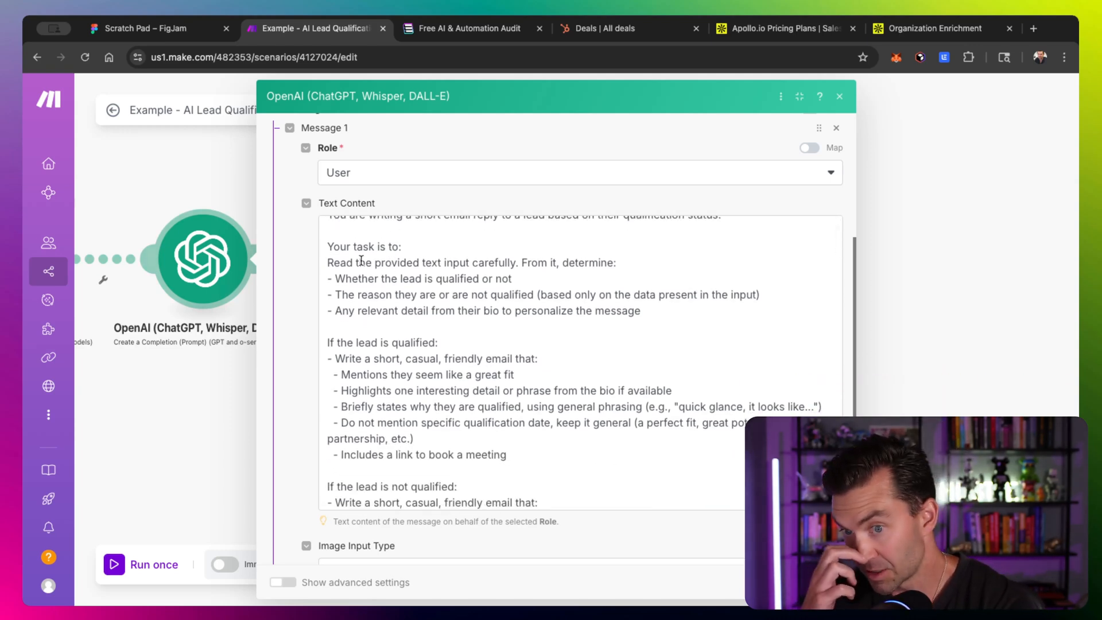
scroll(429, 287, "down", 1)
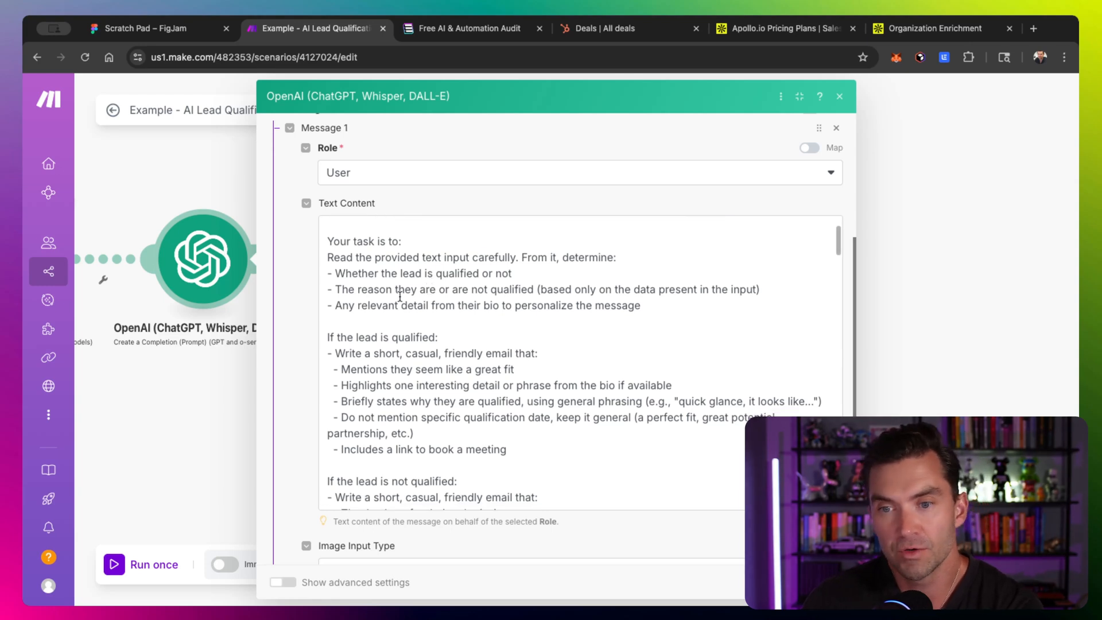
scroll(365, 310, "down", 1)
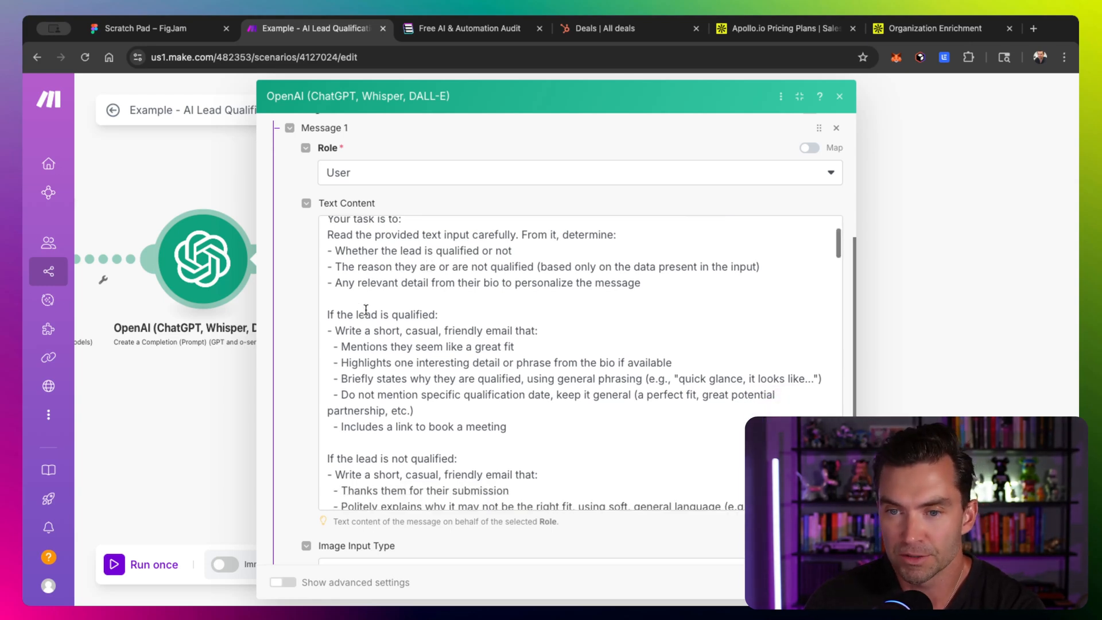
scroll(366, 309, "down", 3)
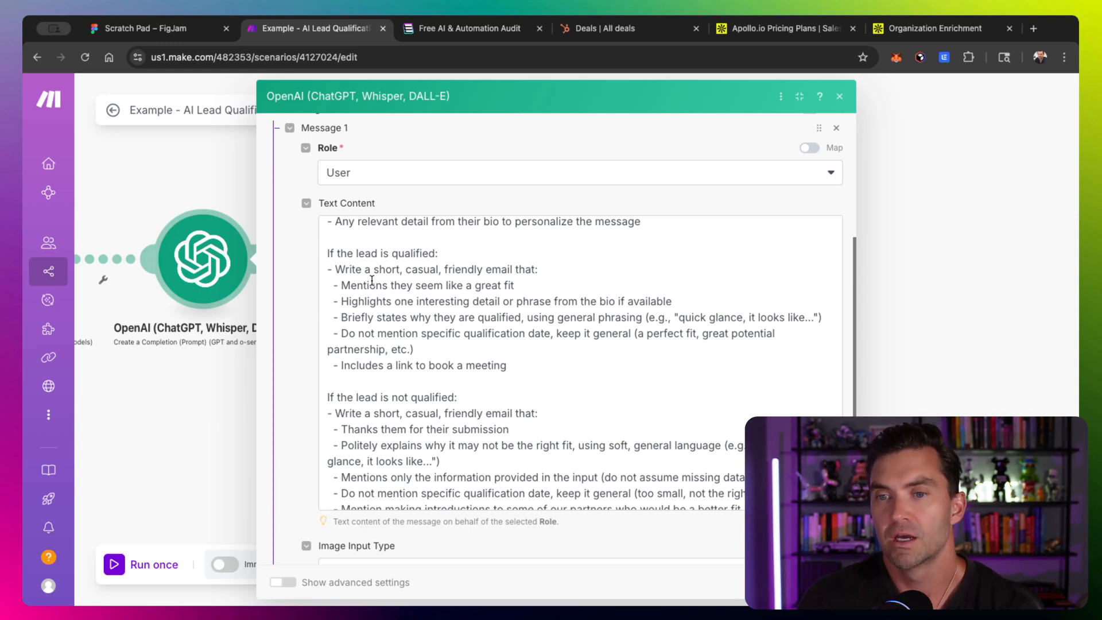
scroll(371, 280, "down", 1)
scroll(372, 281, "down", 1)
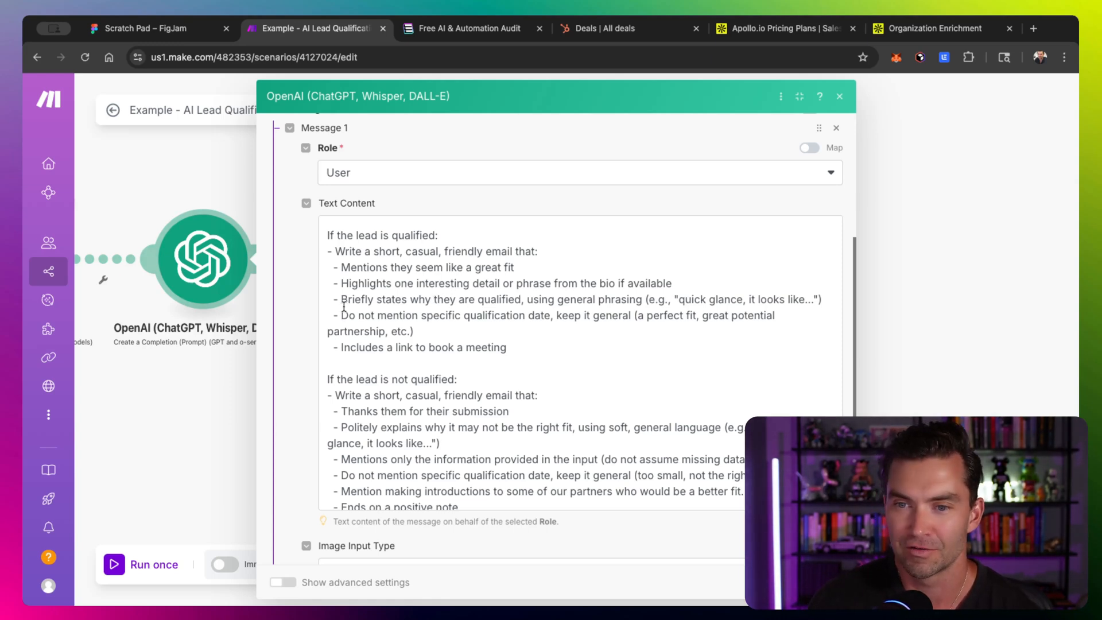
left_click_drag(340, 315, 440, 331)
scroll(440, 331, "down", 1)
left_click(440, 331)
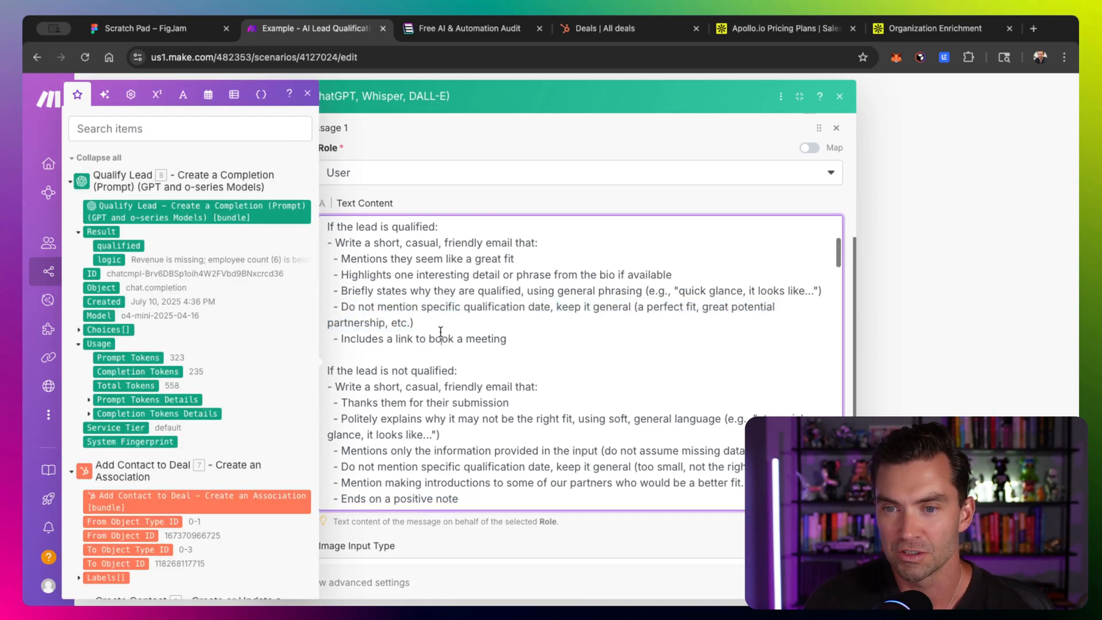
- Review the prompt's not-qualified instructions, output format, input type and instructions sections
scroll(440, 332, "down", 1)
double_click(401, 296)
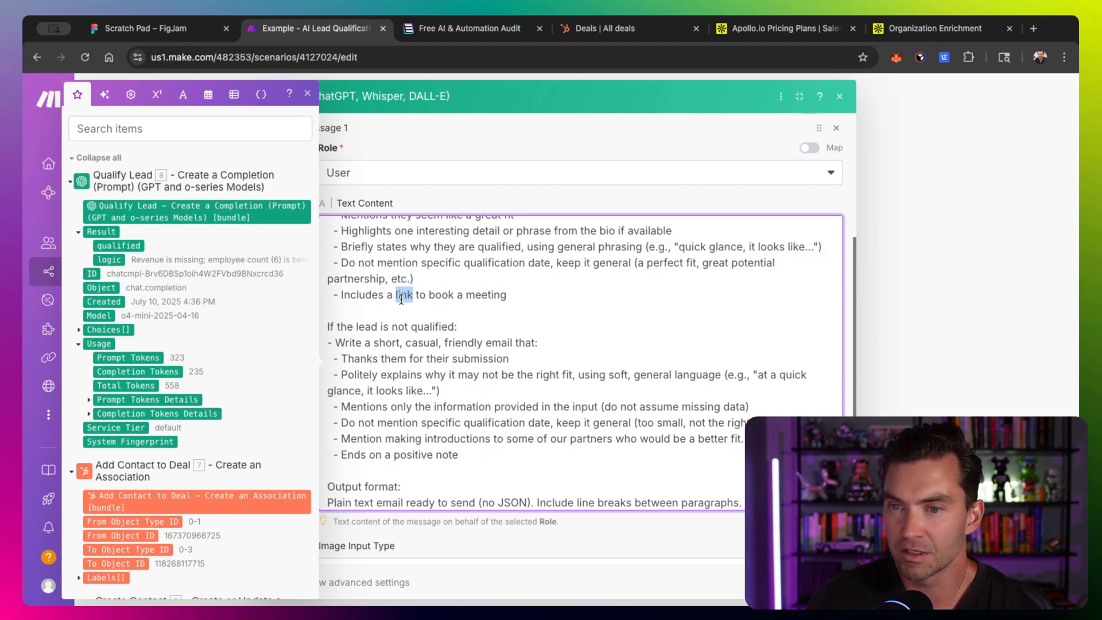
scroll(385, 301, "down", 1)
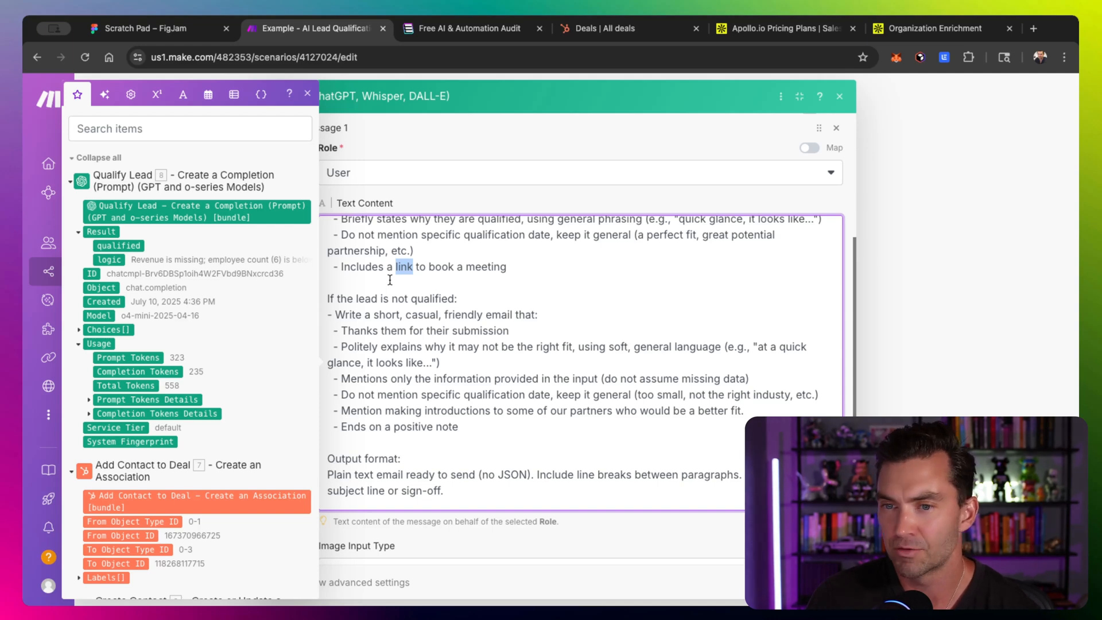
scroll(389, 279, "down", 1)
left_click(400, 280)
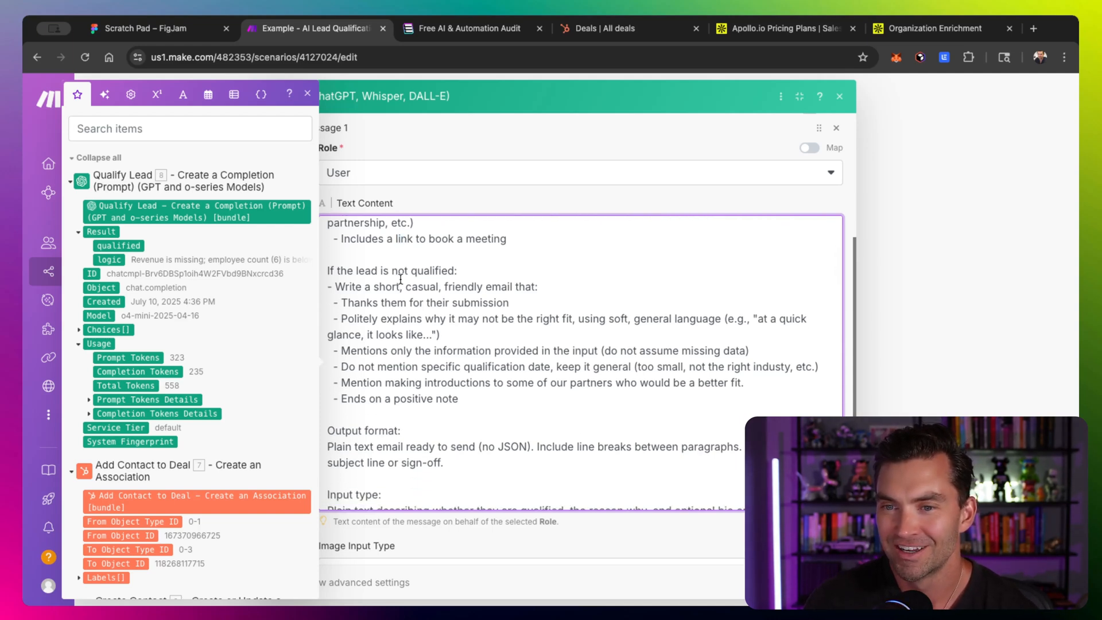
scroll(401, 279, "down", 1)
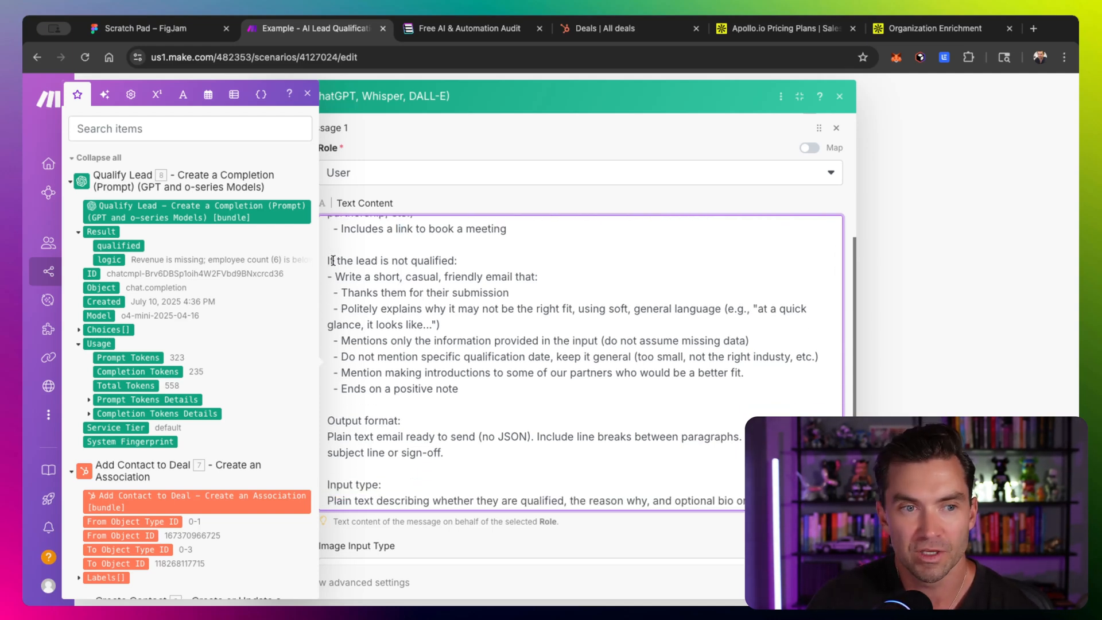
scroll(417, 306, "down", 1)
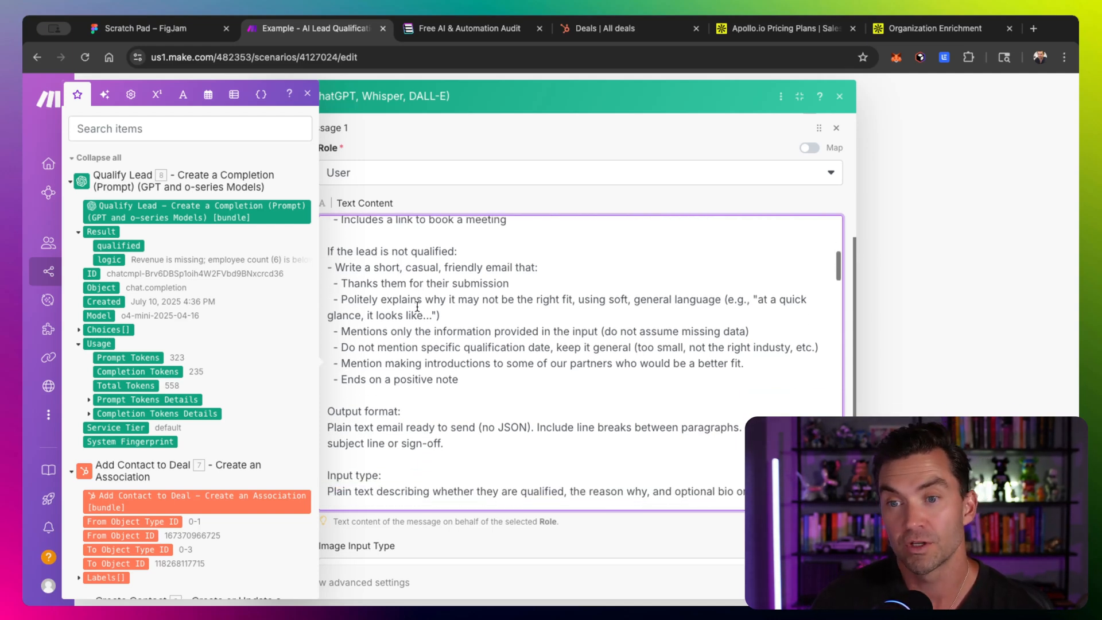
scroll(417, 307, "down", 1)
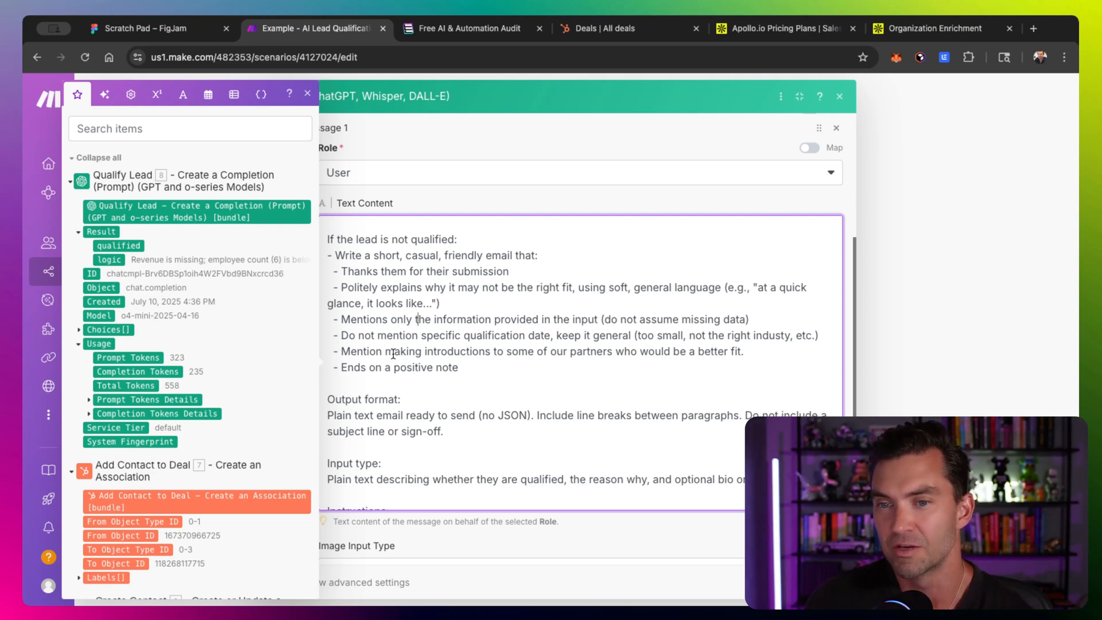
scroll(393, 353, "down", 4)
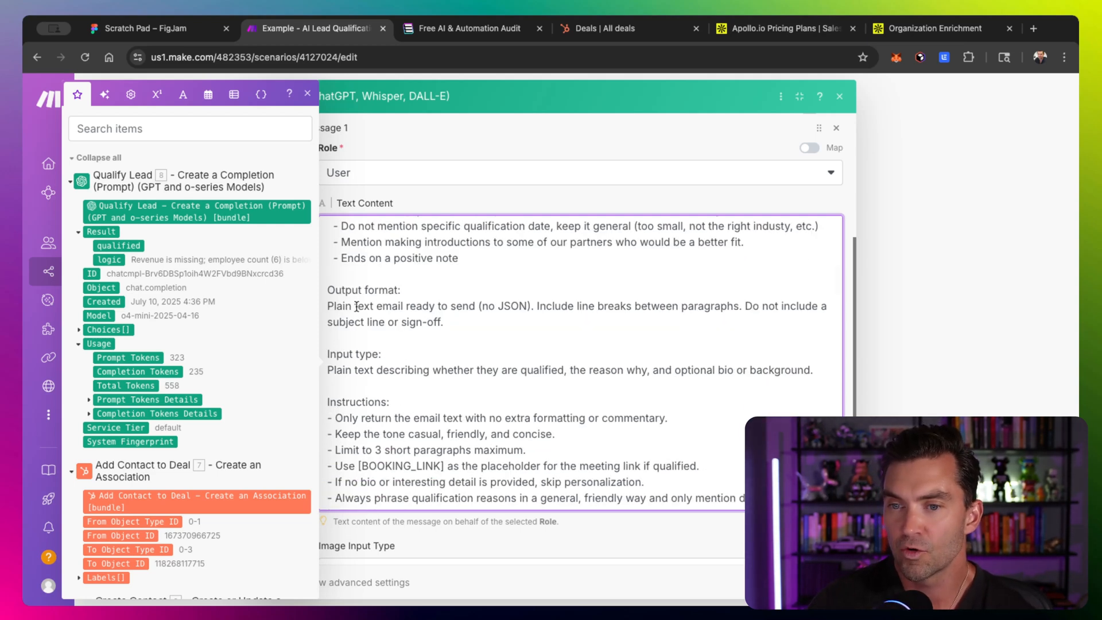
scroll(377, 301, "down", 2)
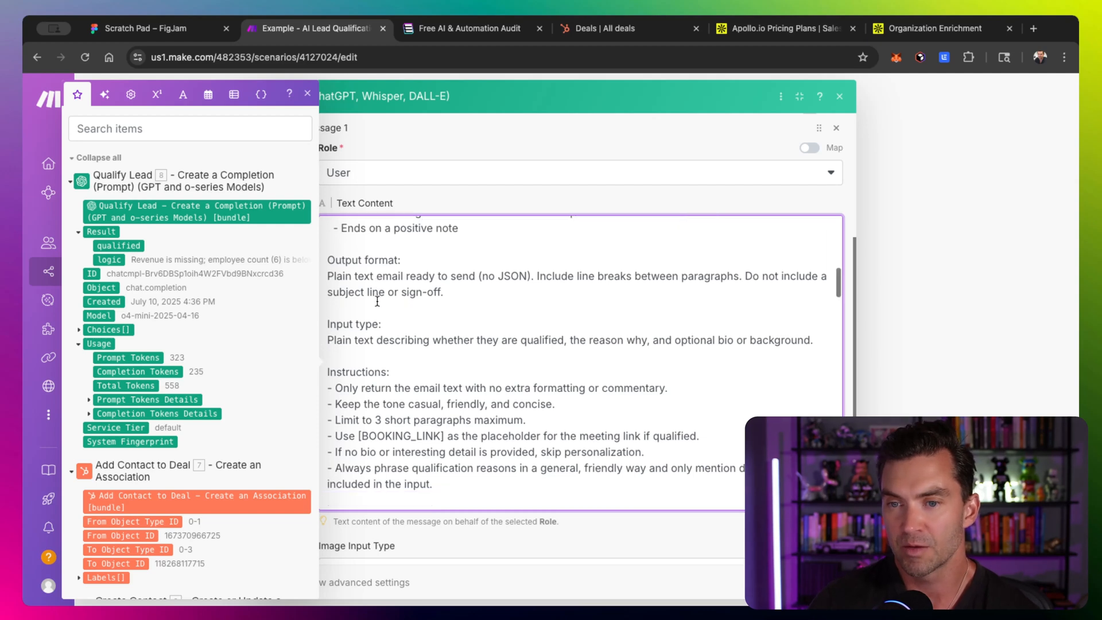
scroll(377, 302, "down", 1)
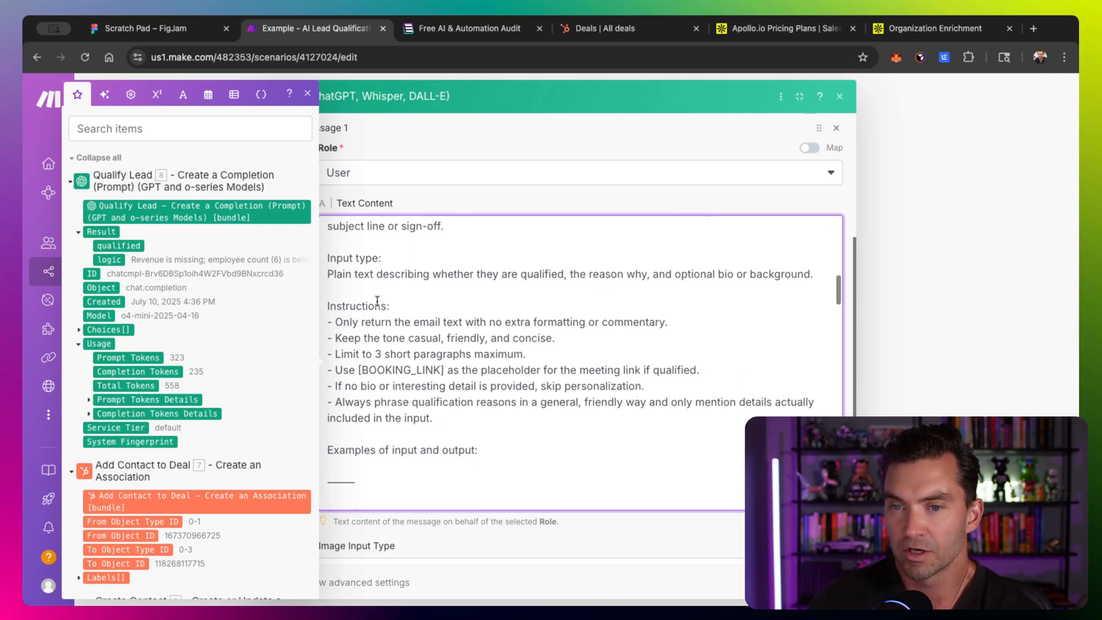
scroll(385, 296, "down", 2)
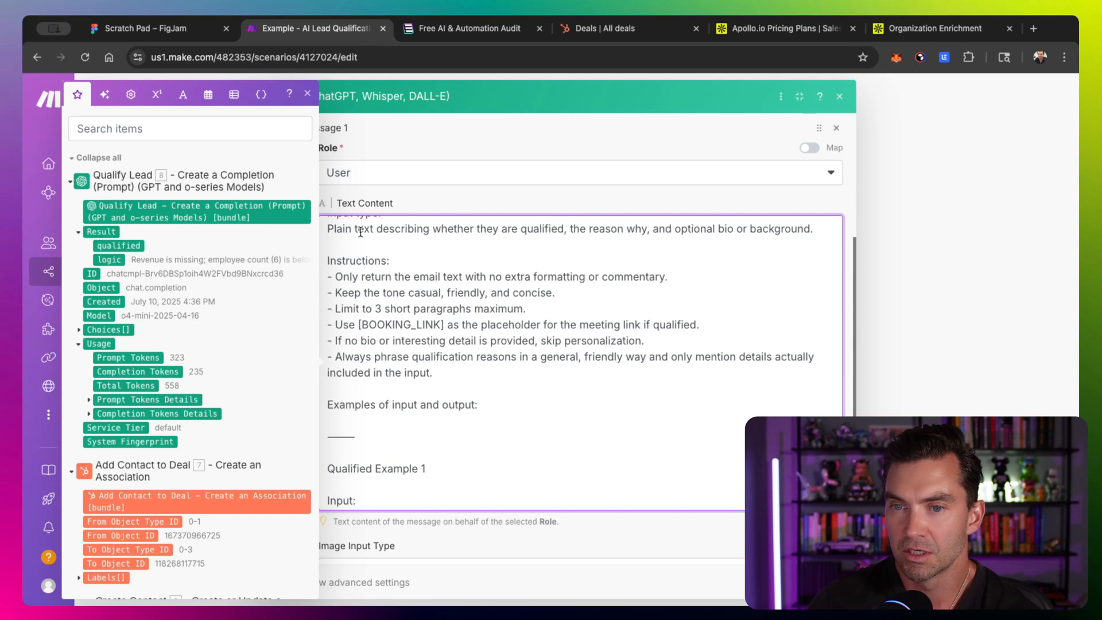
- Review the booking link placeholder, the example inputs and outputs, and the mapped input fields at the prompt's end
left_click_drag(358, 325, 443, 324)
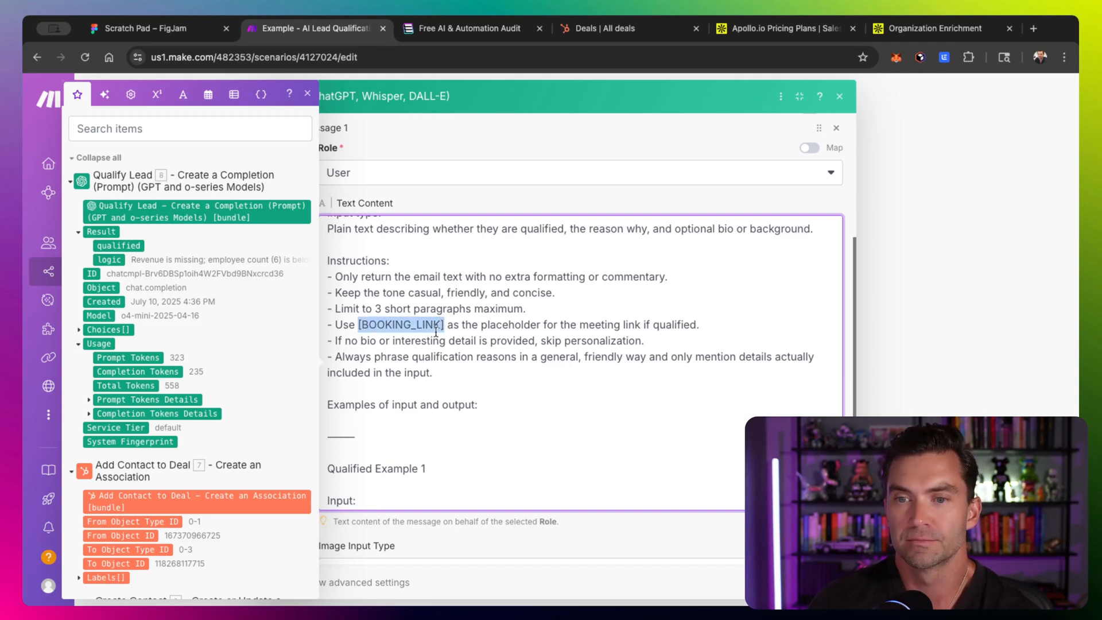
scroll(436, 332, "down", 5)
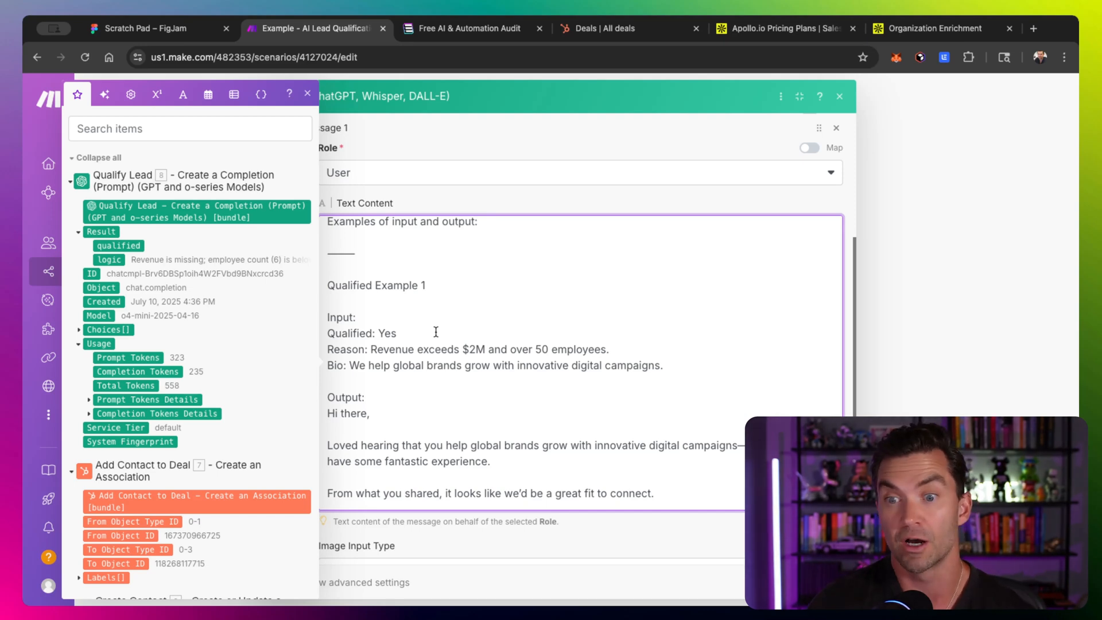
scroll(437, 332, "down", 1)
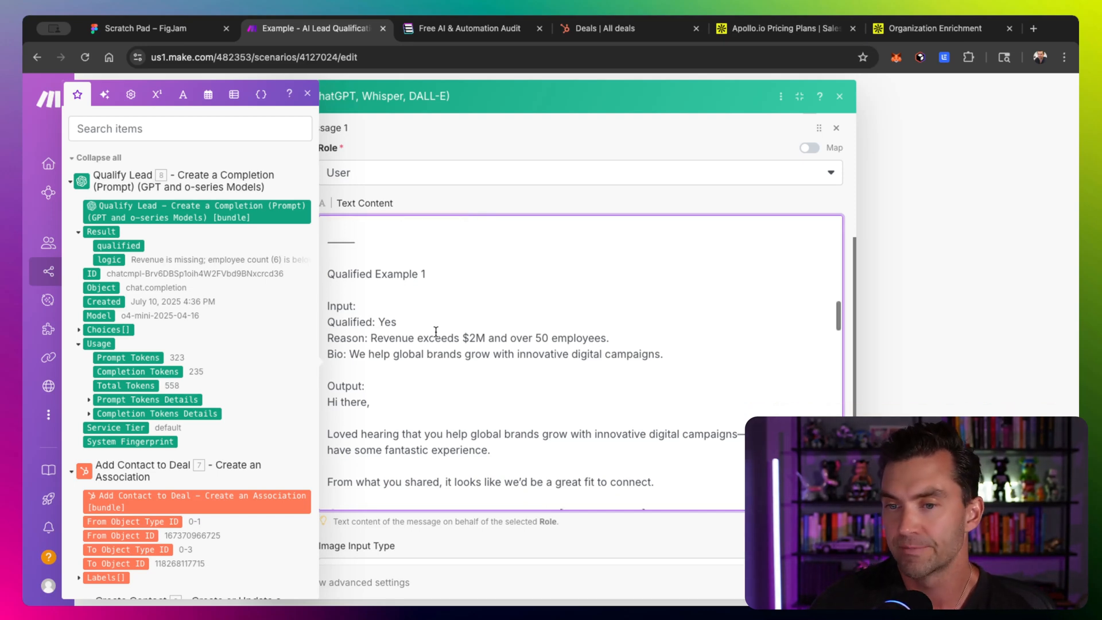
scroll(377, 325, "down", 2)
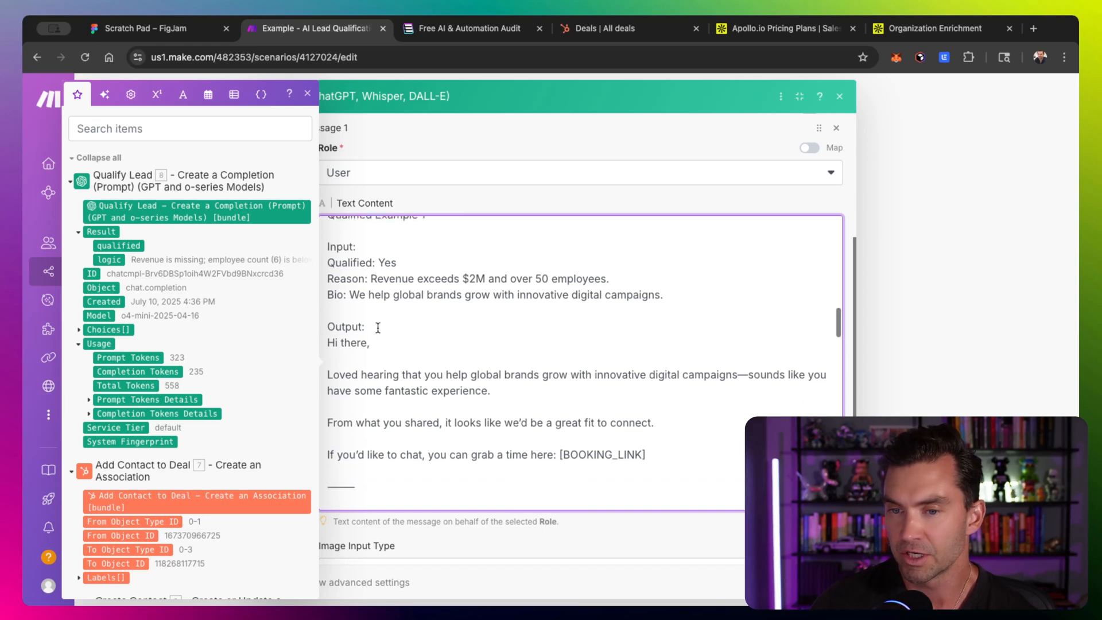
scroll(437, 355, "down", 1)
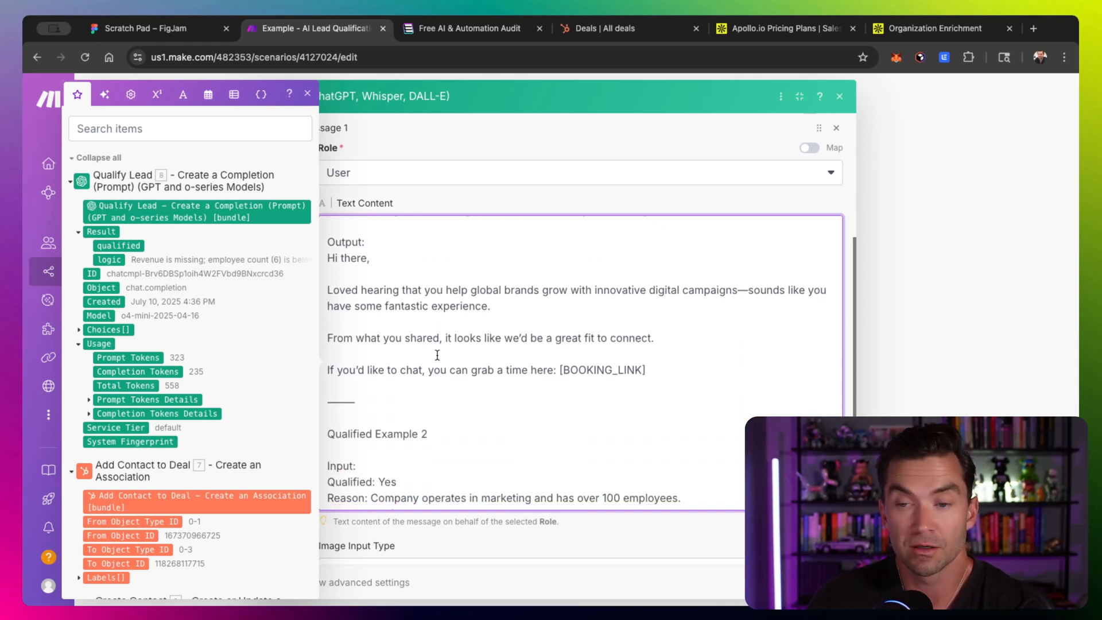
scroll(438, 352, "down", 2)
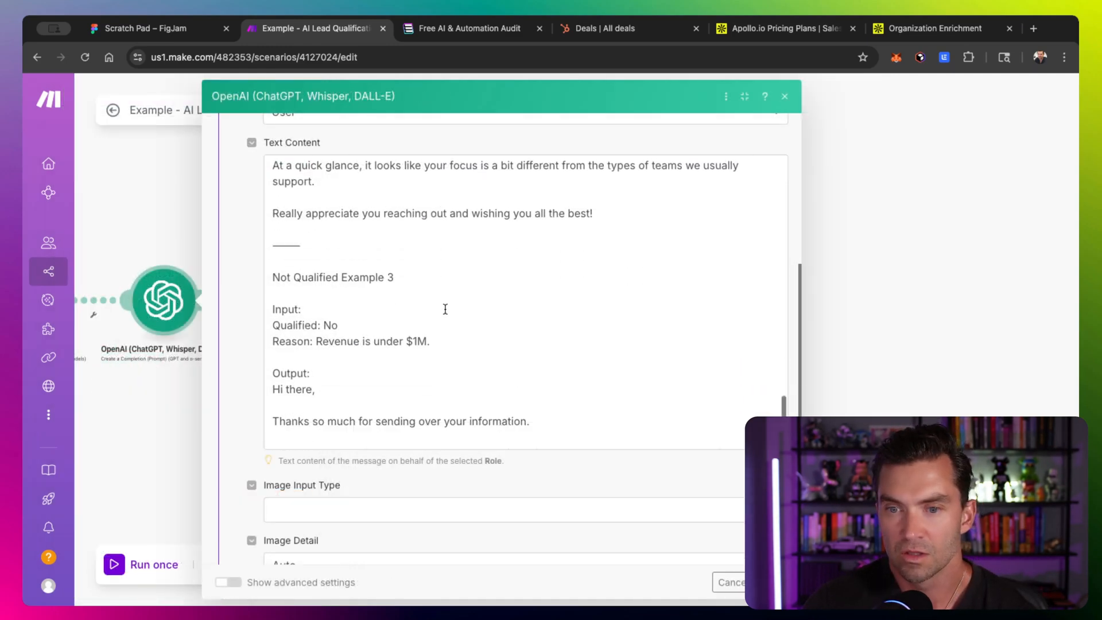
scroll(446, 308, "down", 5)
left_click_drag(232, 367, 184, 351)
scroll(253, 323, "down", 2)
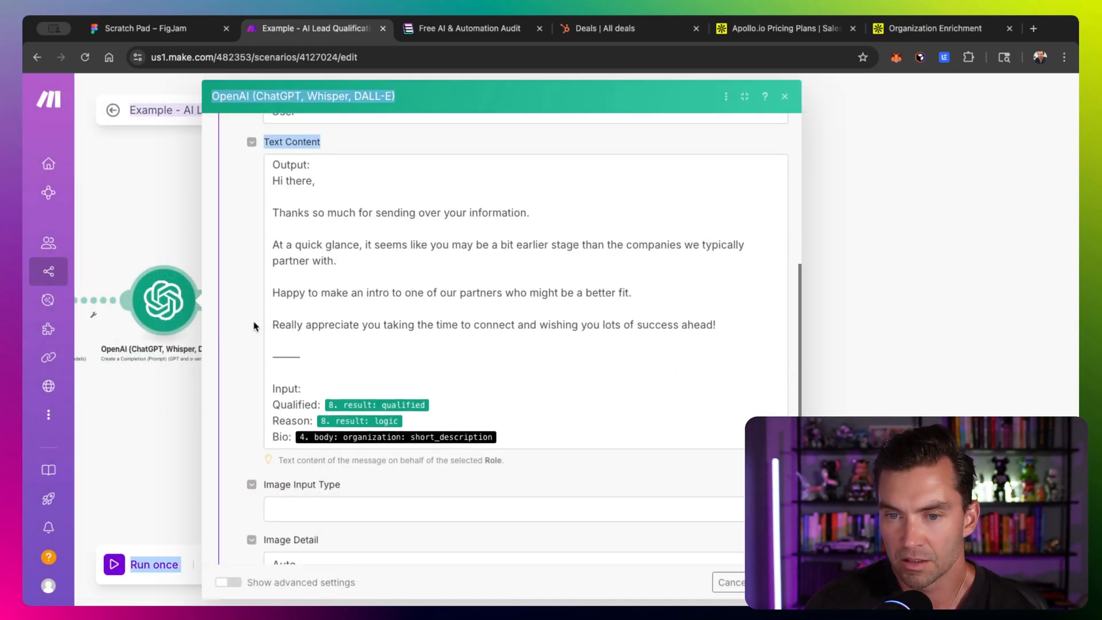
left_click(286, 307)
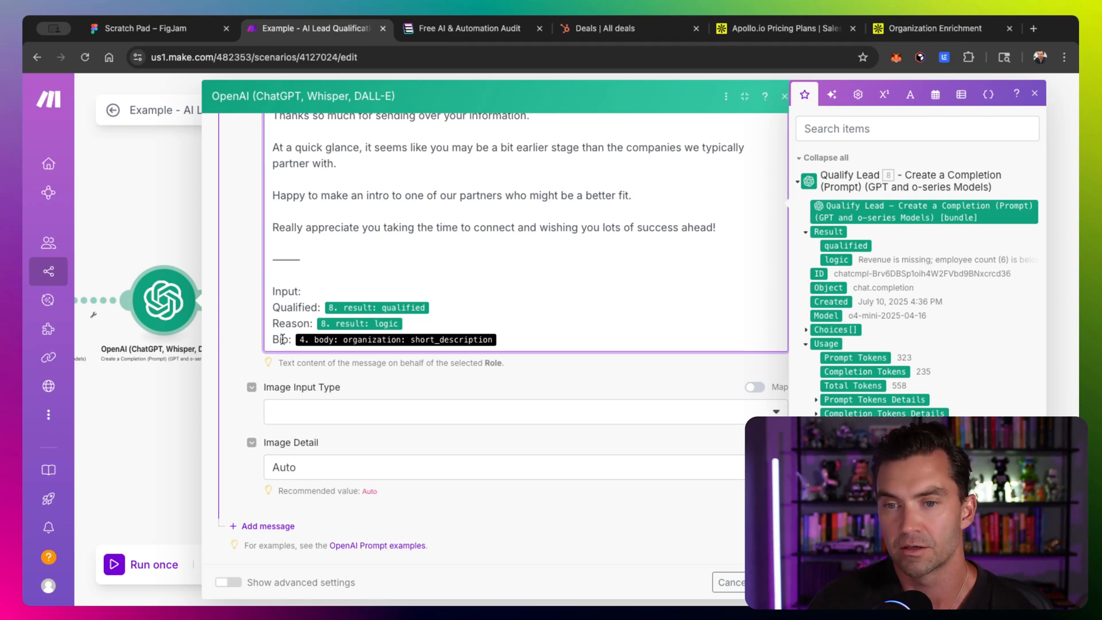
scroll(282, 339, "down", 3)
- Turn on the module's advanced settings
left_click(228, 582)
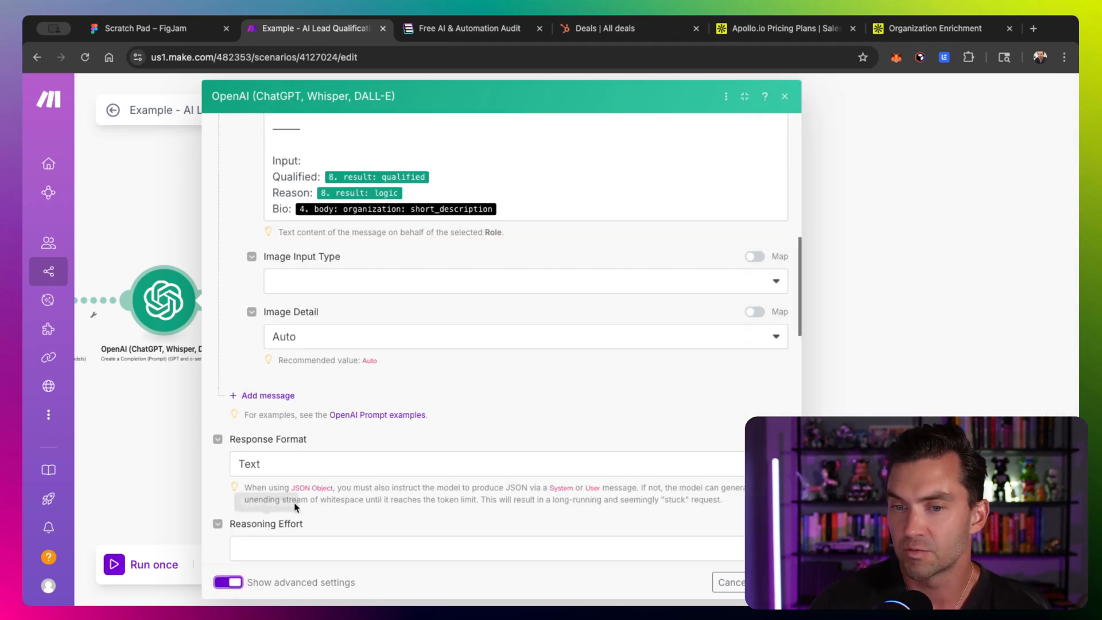
scroll(296, 506, "down", 2)
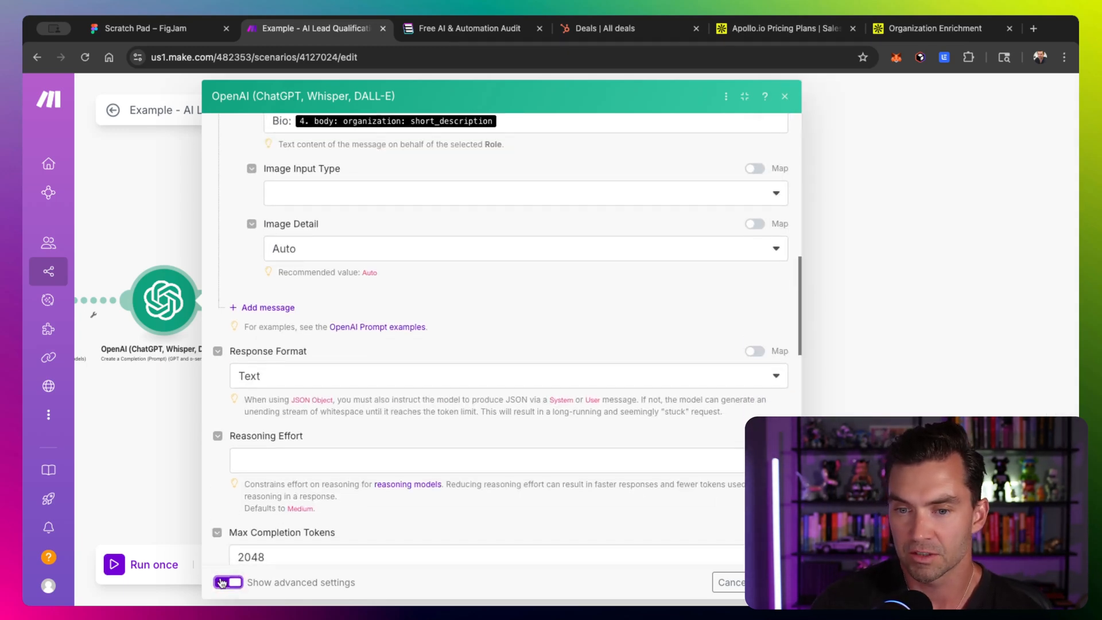
- Hide the advanced settings and set the module's max completion tokens to 4000
left_click(222, 582)
left_click(333, 472)
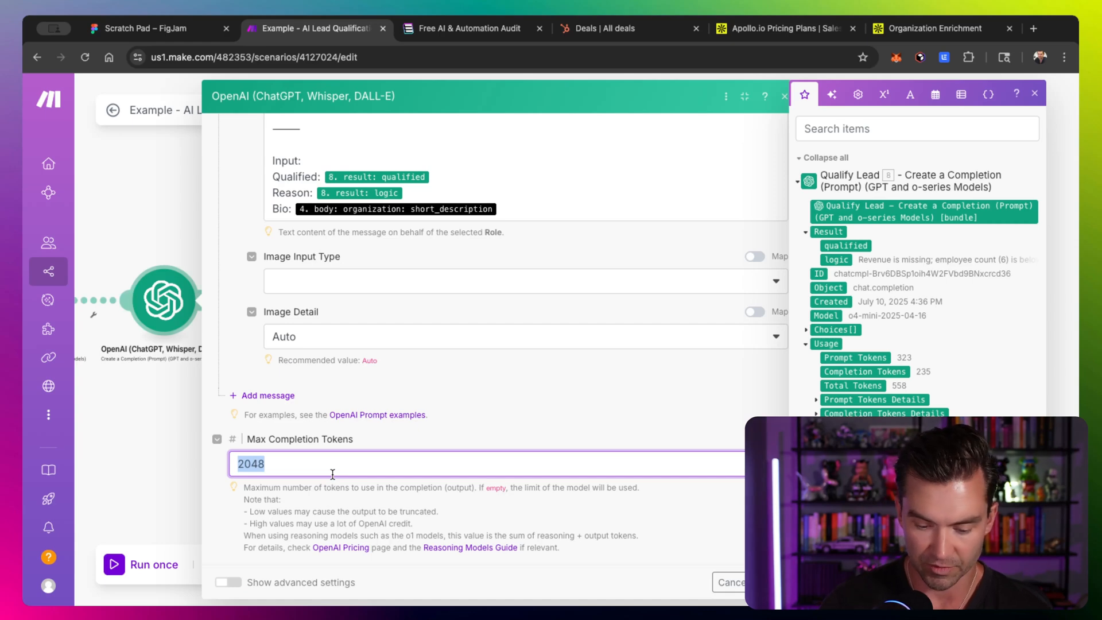
type("4000")
key("Return")
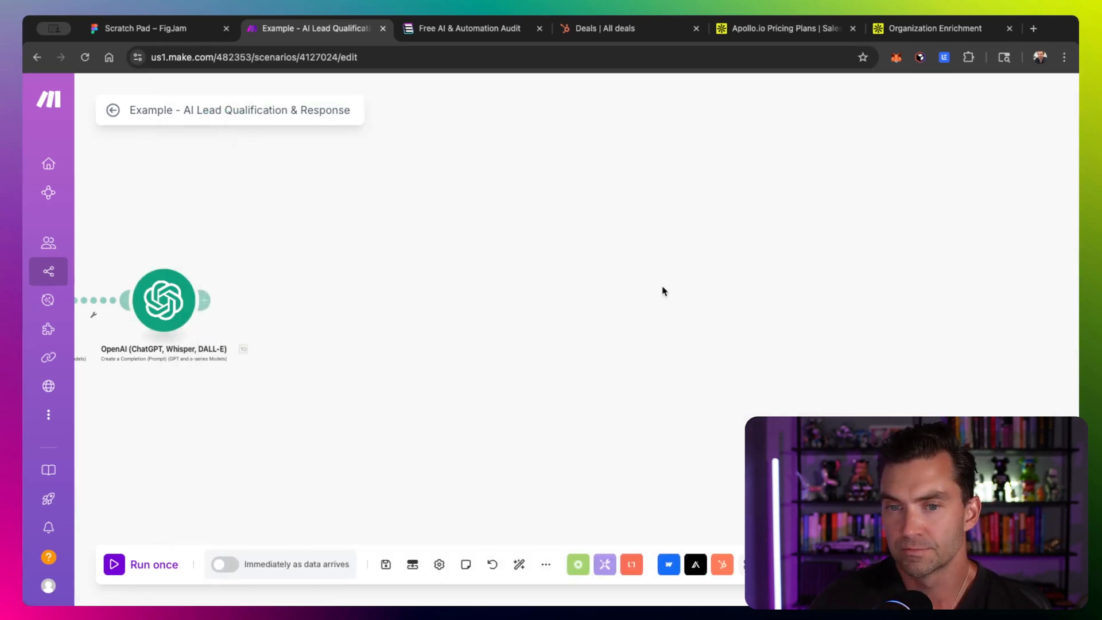
- Run the scenario once and start filling the free automation audit form with the lead's name
left_click(136, 565)
left_click(470, 28)
left_click(913, 95)
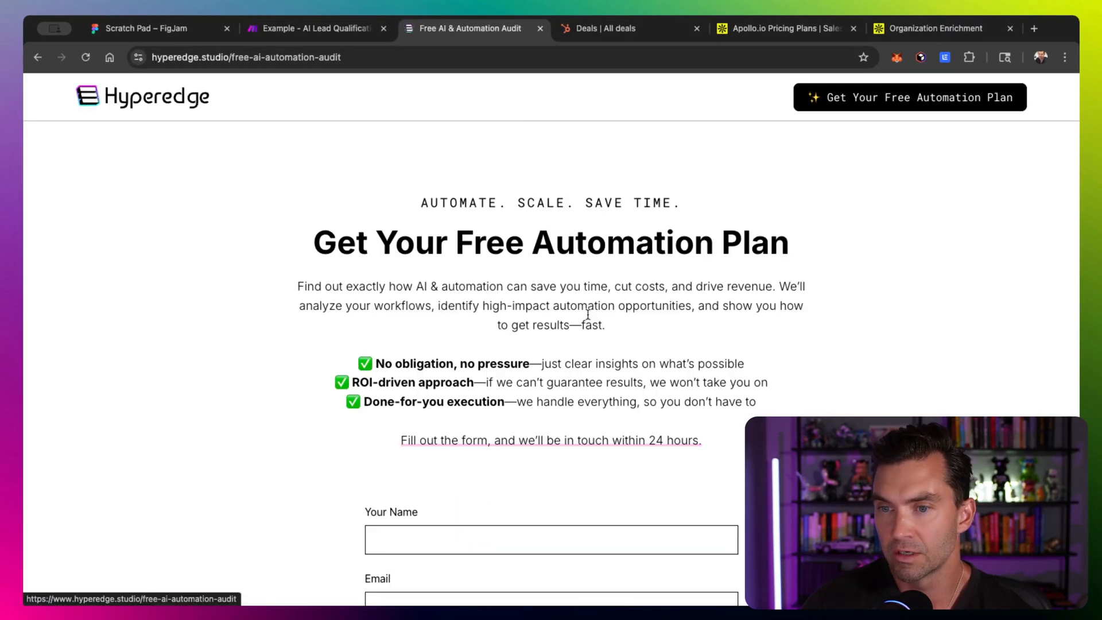
scroll(587, 314, "down", 4)
left_click(418, 320)
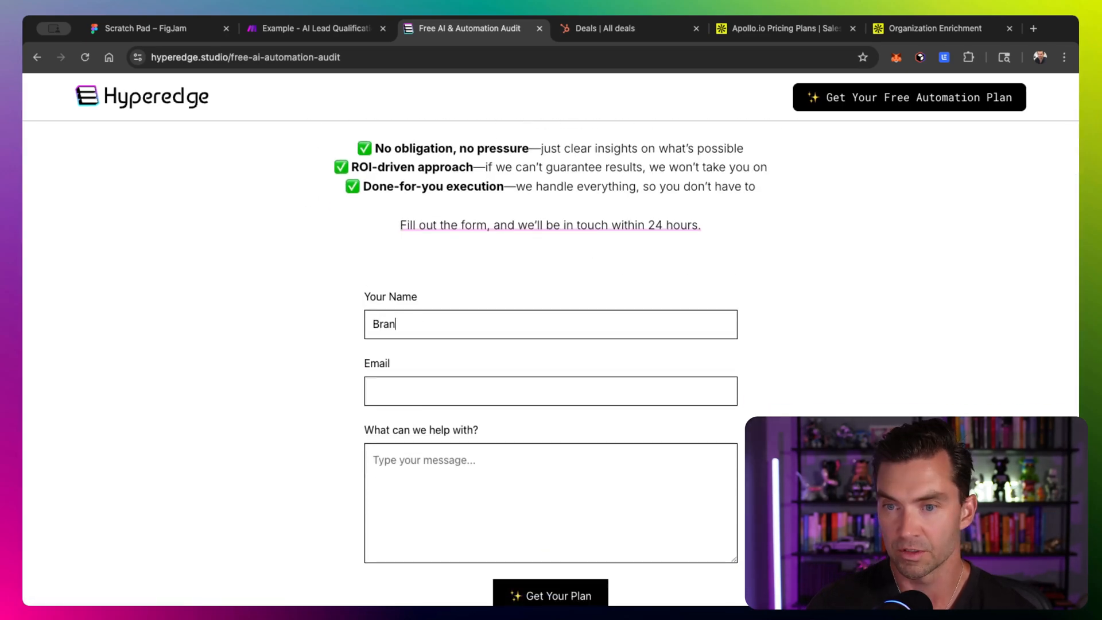
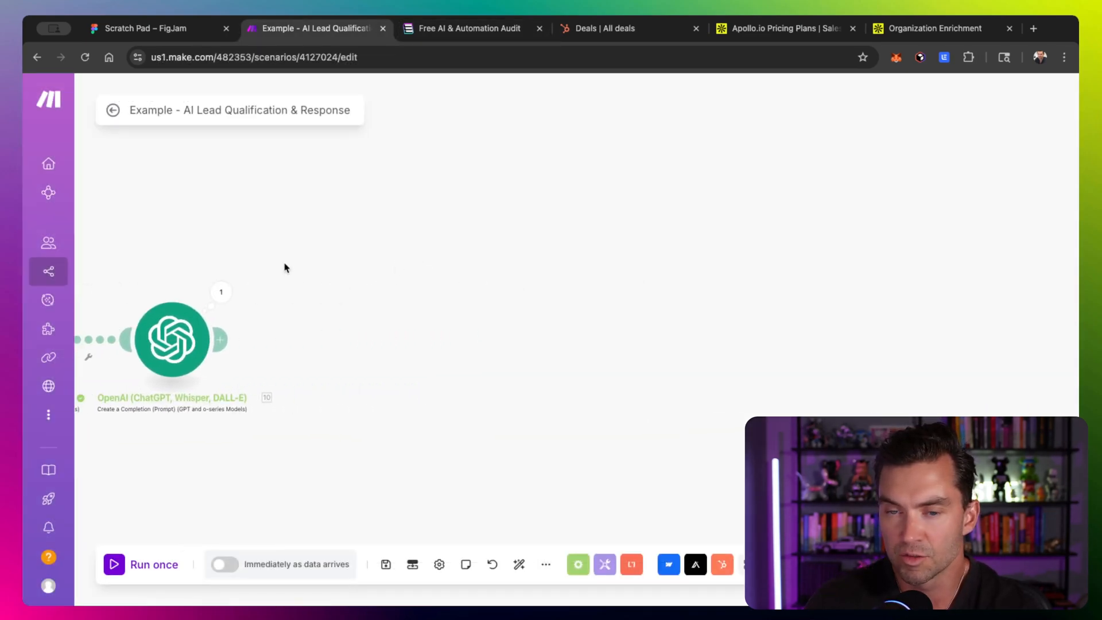
- Examine the reply-drafting OpenAI module's output email text from the run
left_click(221, 292)
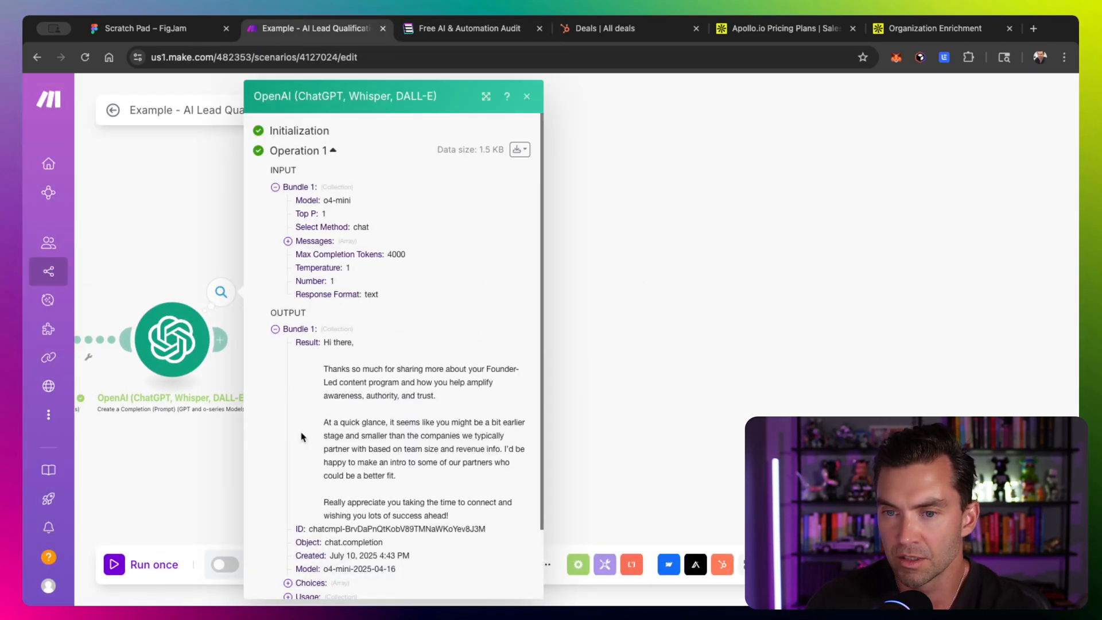
scroll(192, 396, "down", 3)
scroll(236, 368, "down", 2)
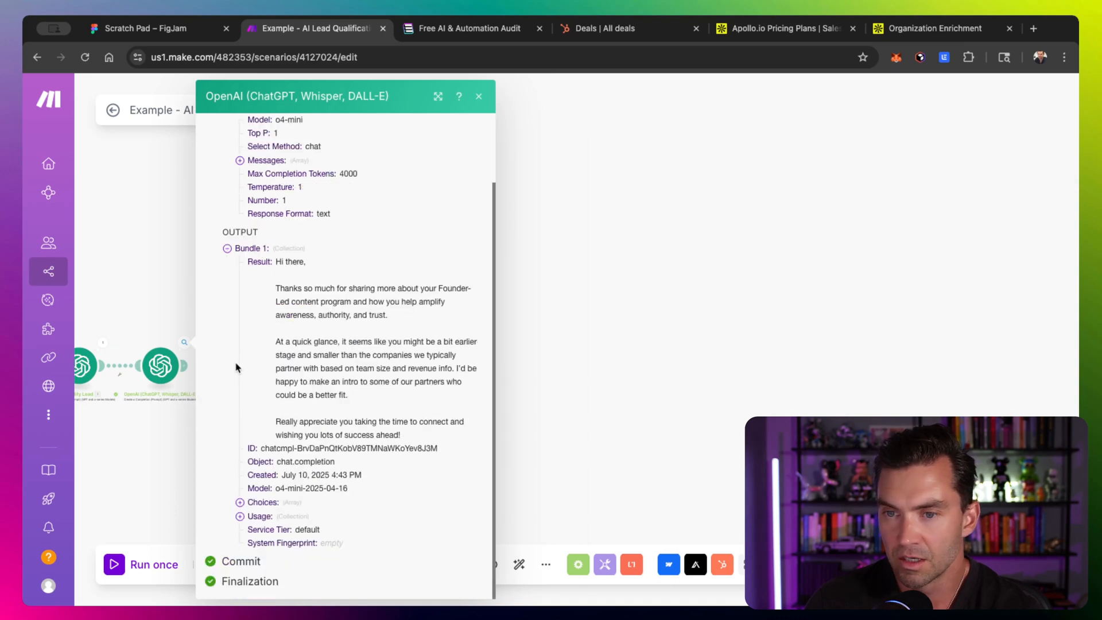
scroll(154, 352, "up", 5)
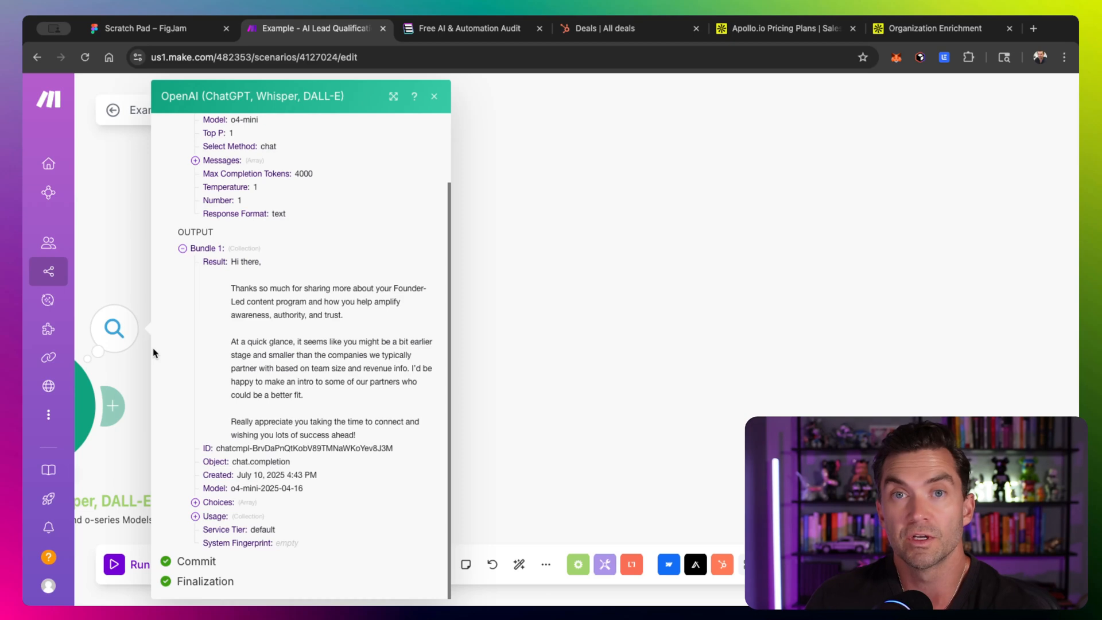
scroll(265, 335, "up", 2)
scroll(266, 335, "up", 3)
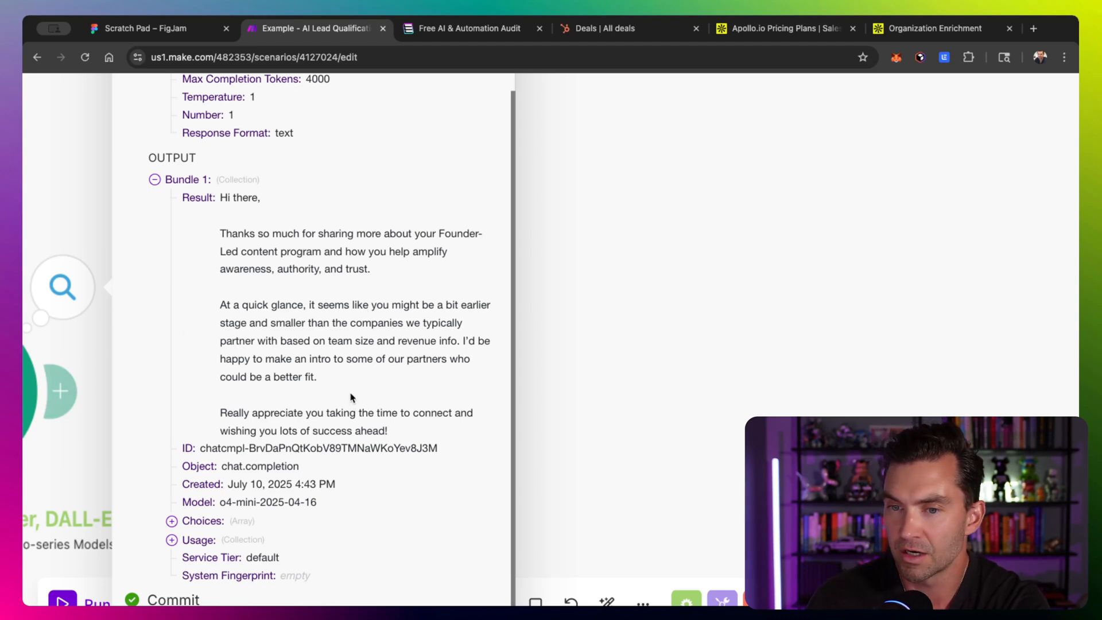
scroll(349, 397, "down", 3)
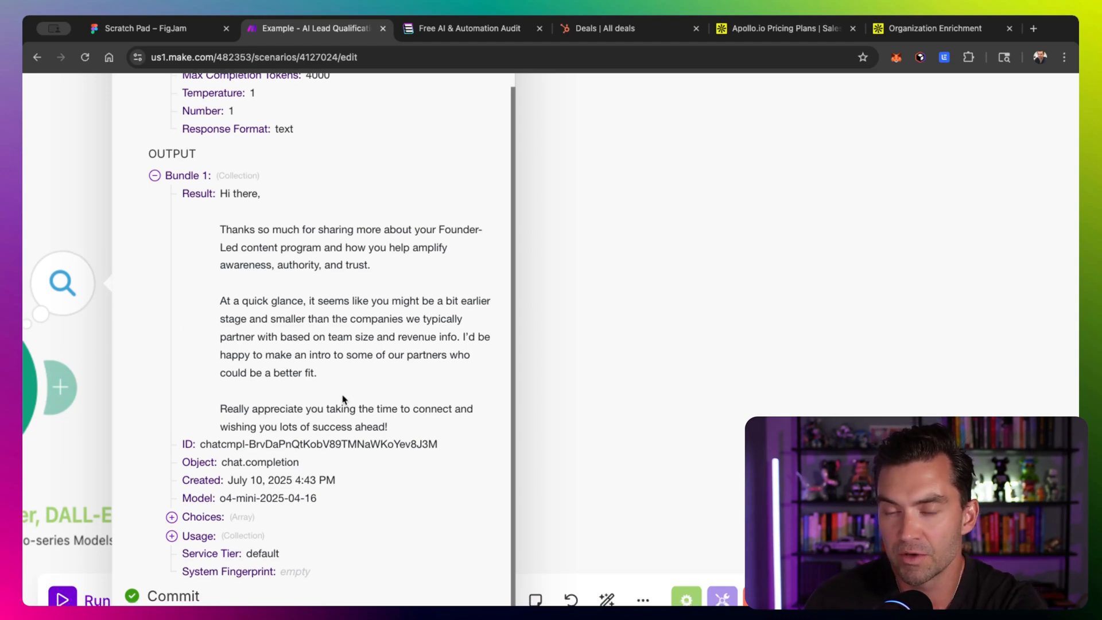
scroll(346, 356, "down", 1)
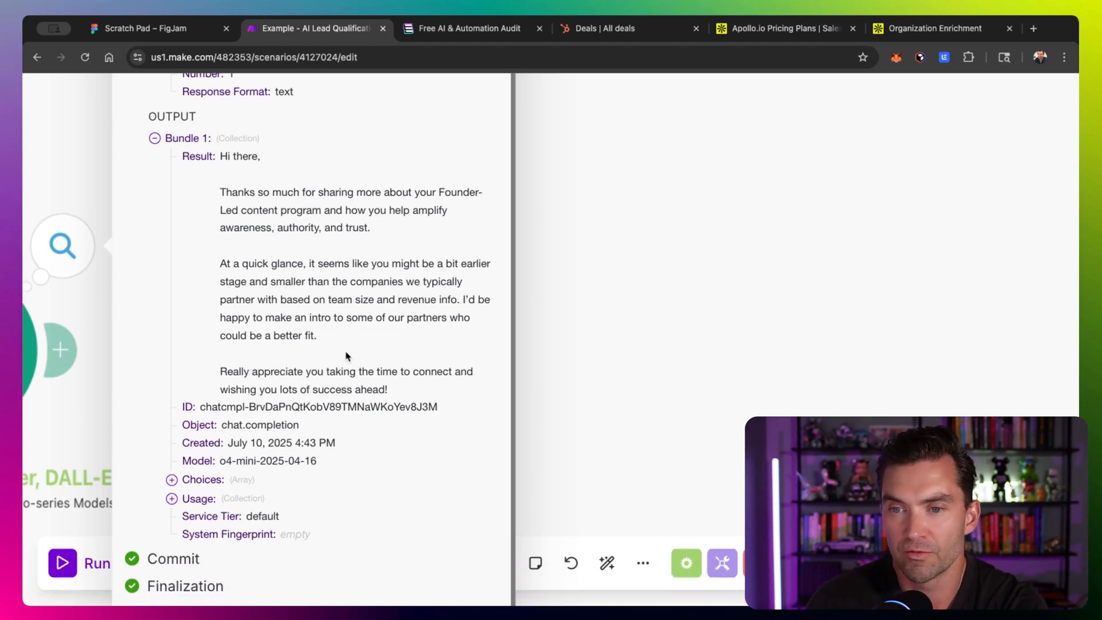
scroll(346, 320, "down", 1)
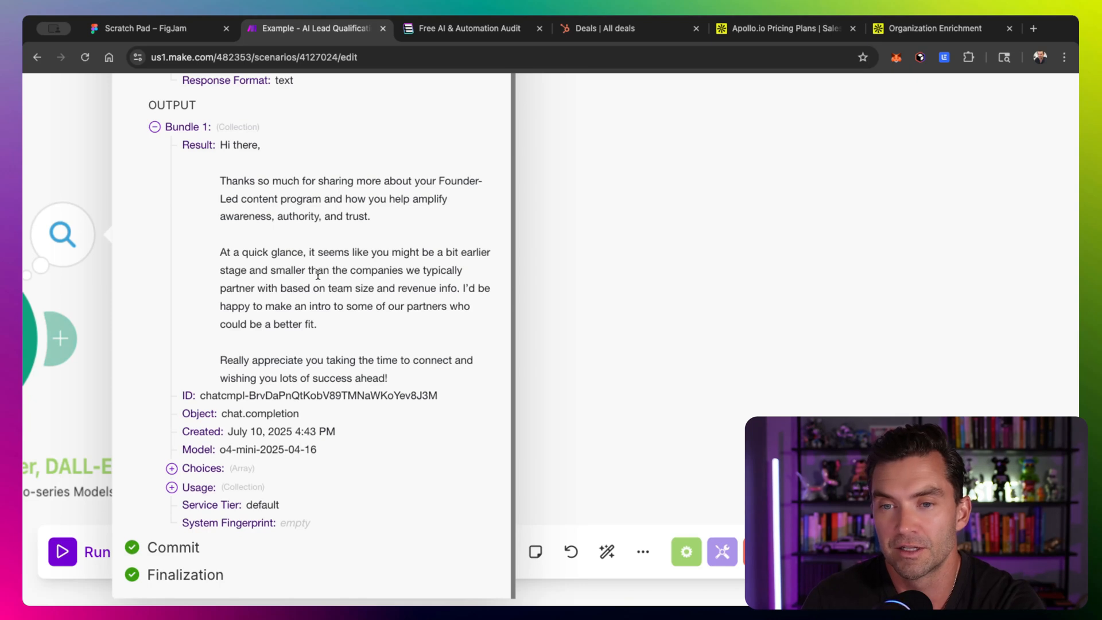
triple_click(276, 184)
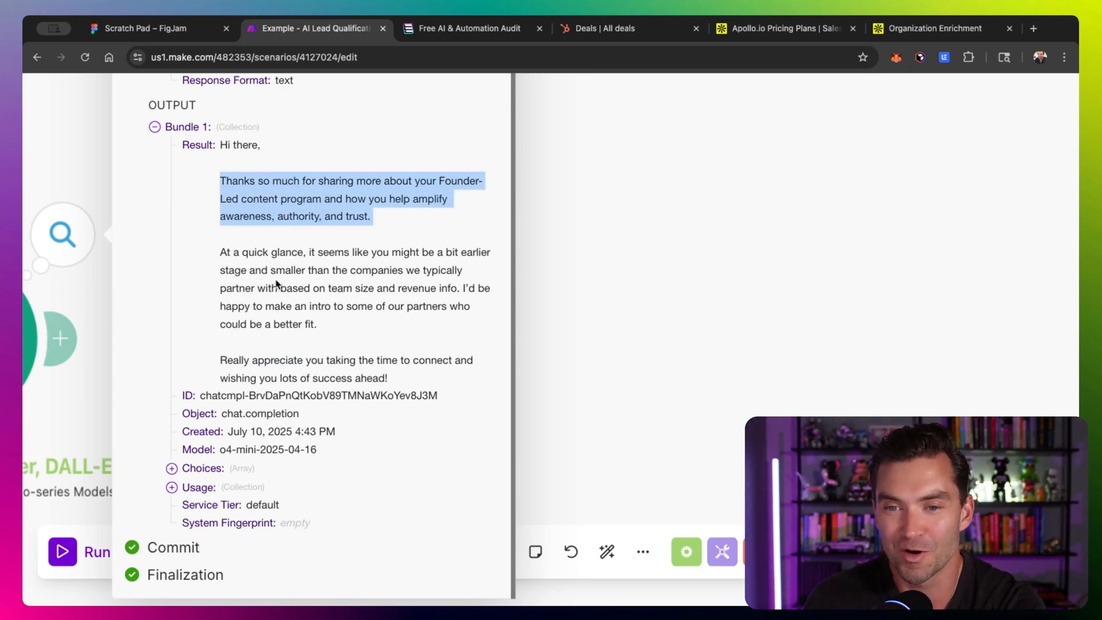
left_click(219, 185)
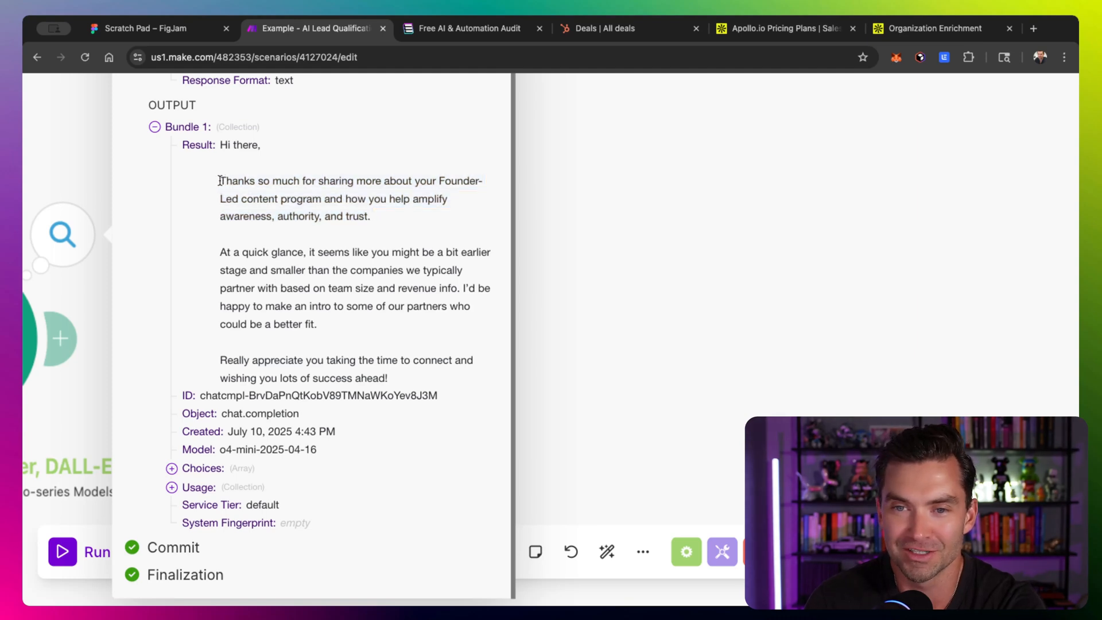
left_click_drag(220, 181, 390, 214)
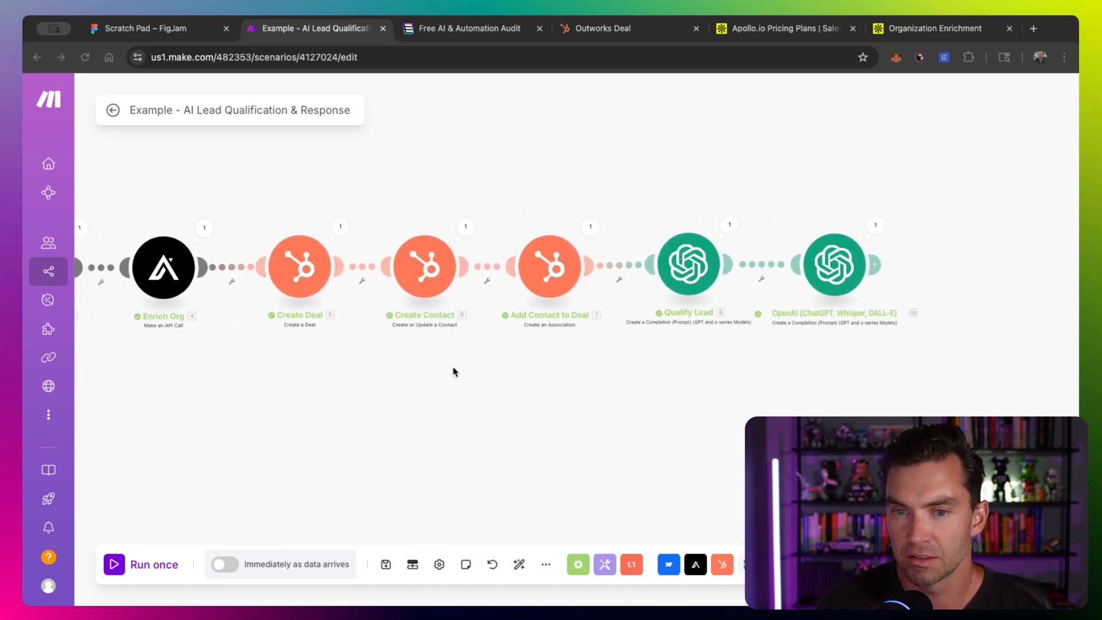
- Relink the scenario so both OpenAI modules follow Enrich Org before the HubSpot modules, then auto-align
right_click(631, 267)
left_click(629, 267)
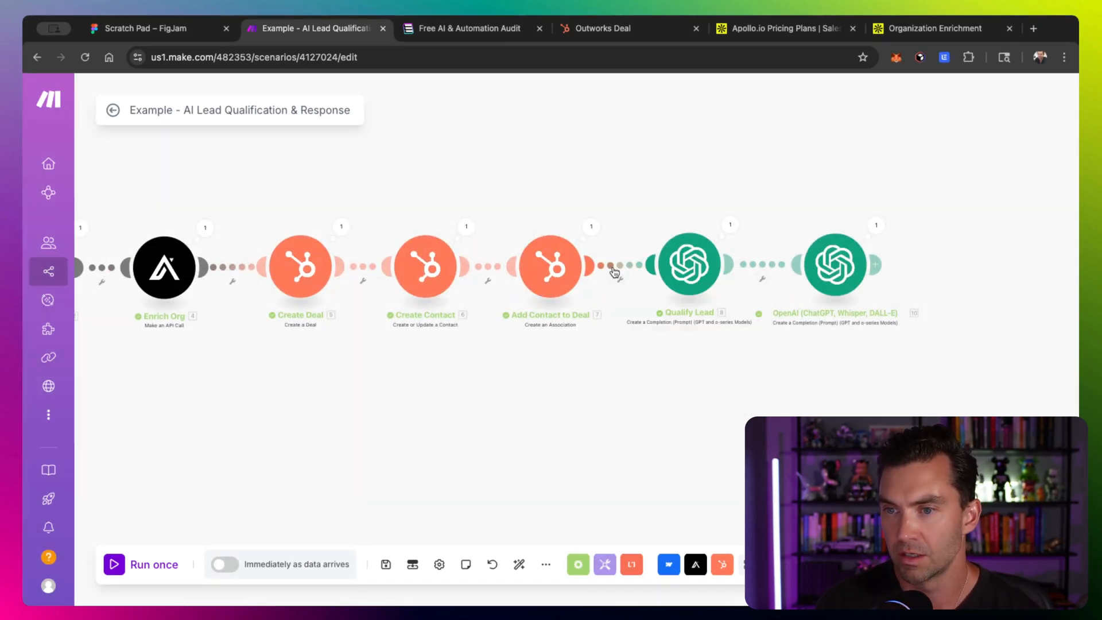
right_click(614, 272)
left_click(648, 303)
right_click(241, 267)
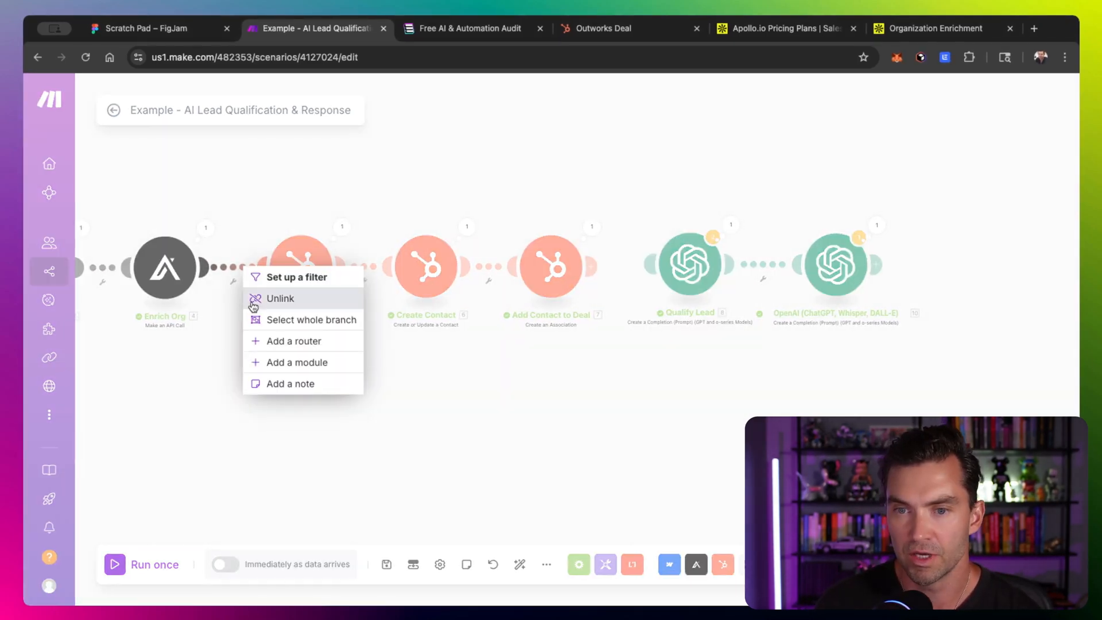
left_click(270, 297)
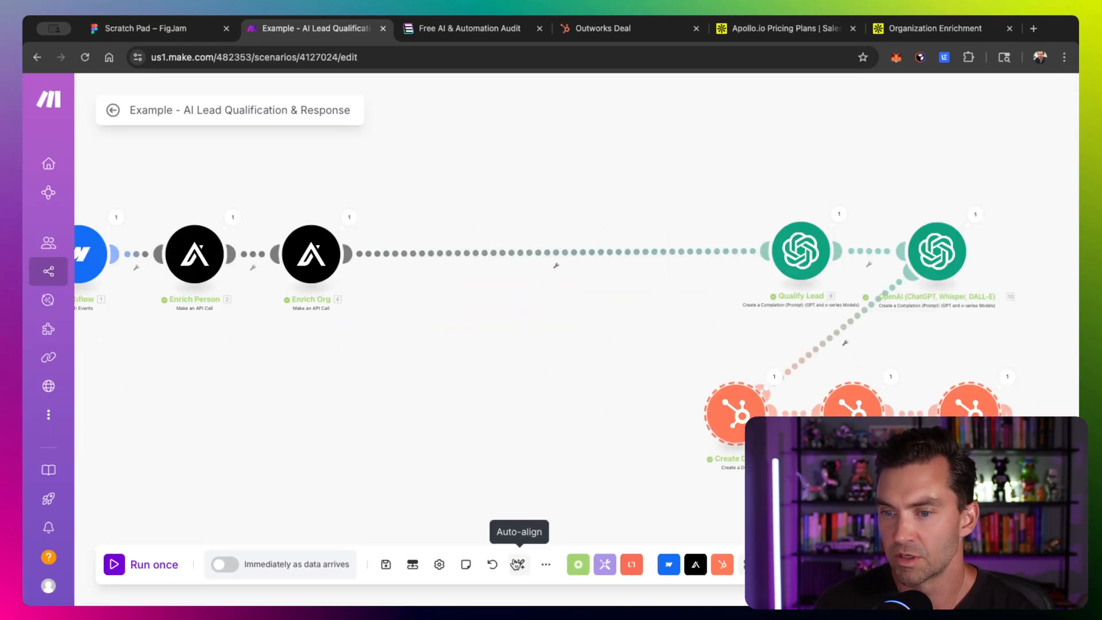
left_click(519, 564)
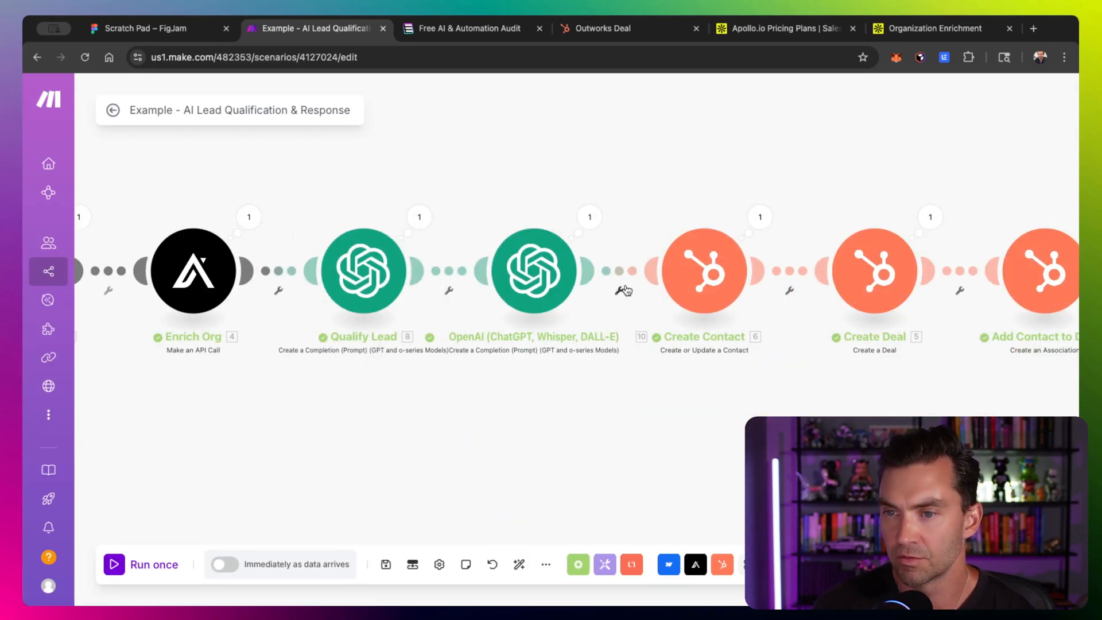
scroll(650, 395, "right", 2)
scroll(650, 394, "up", 1)
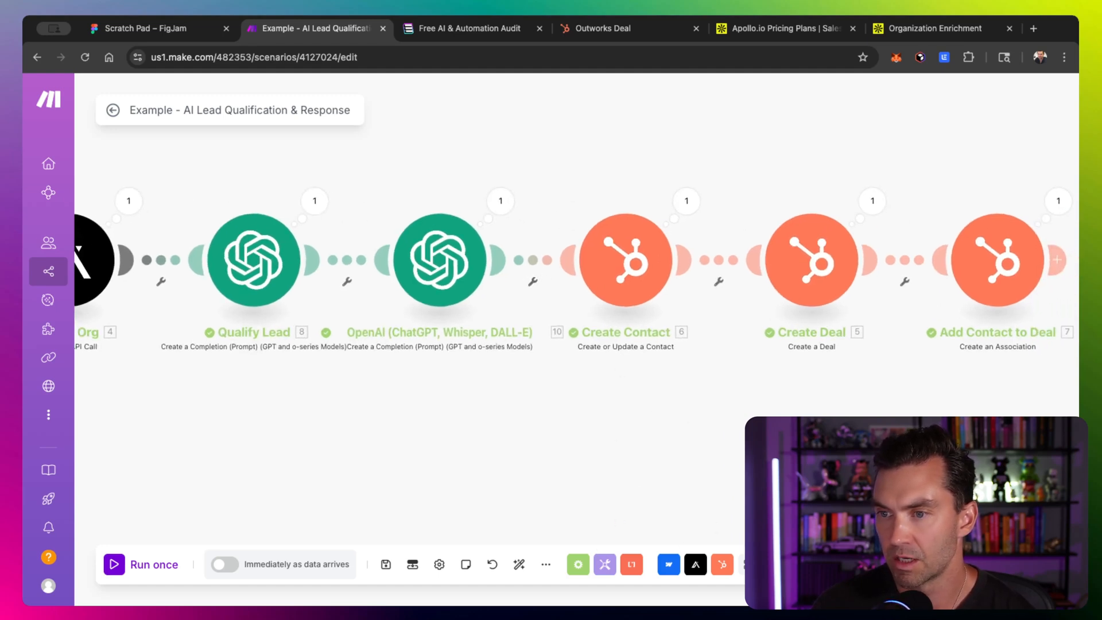
- Add a router after the reply-drafting OpenAI module with a Gmail Send an Email module on a second route
left_click(755, 565)
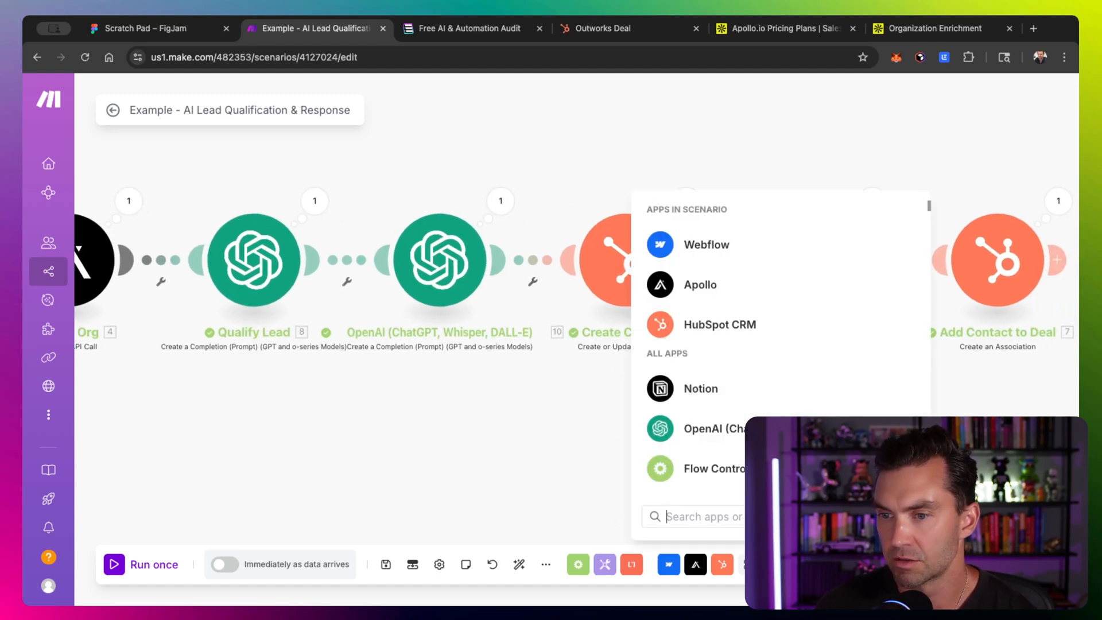
type("gmail")
left_click(724, 236)
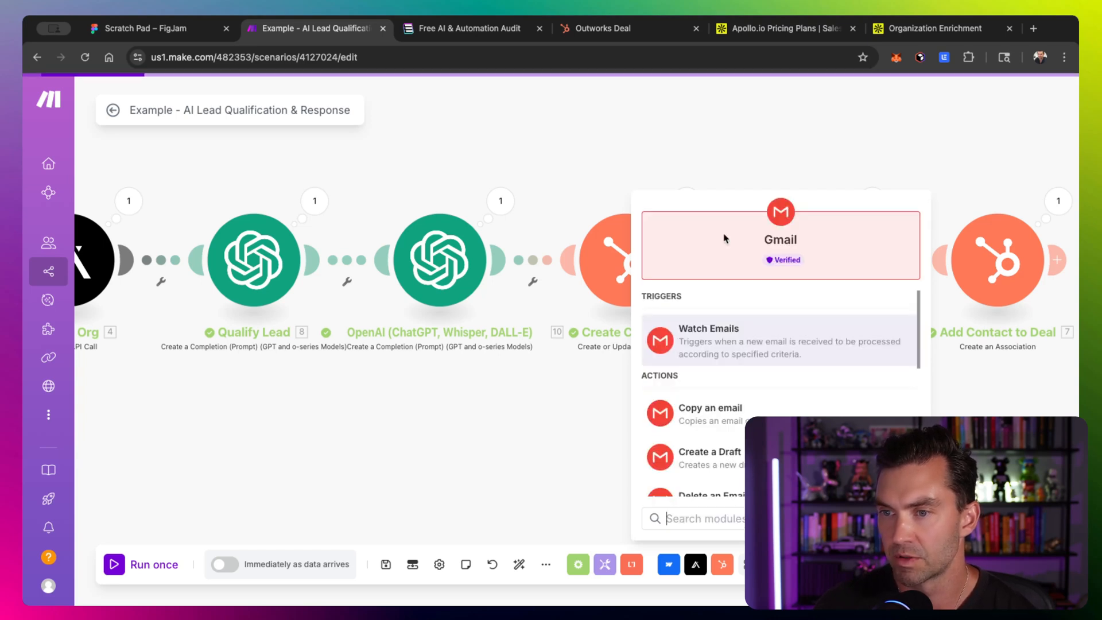
type("se")
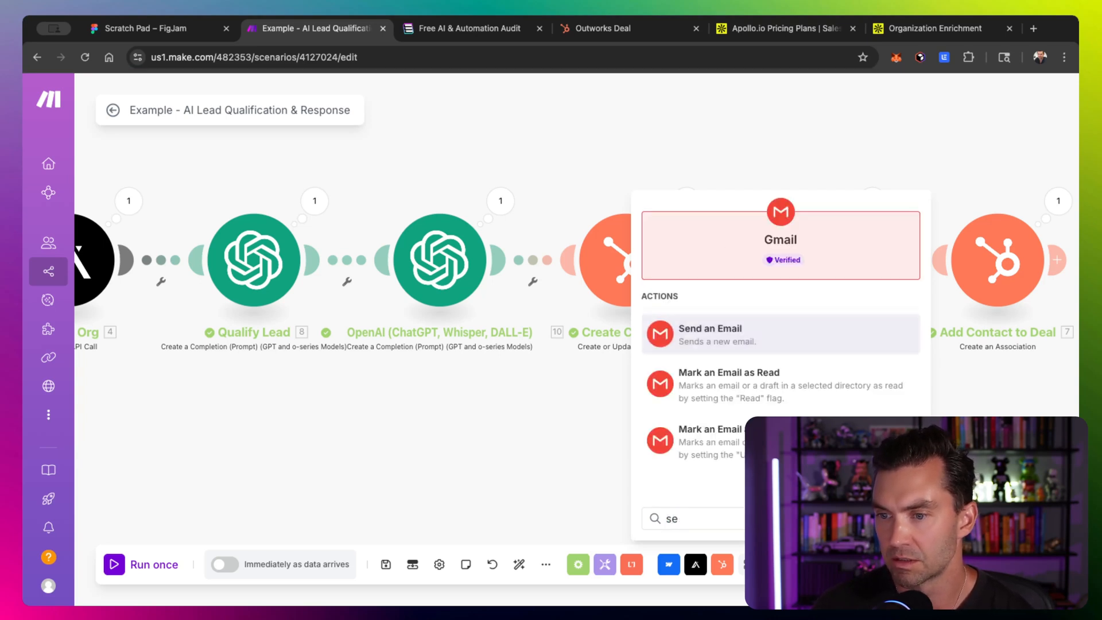
left_click(712, 340)
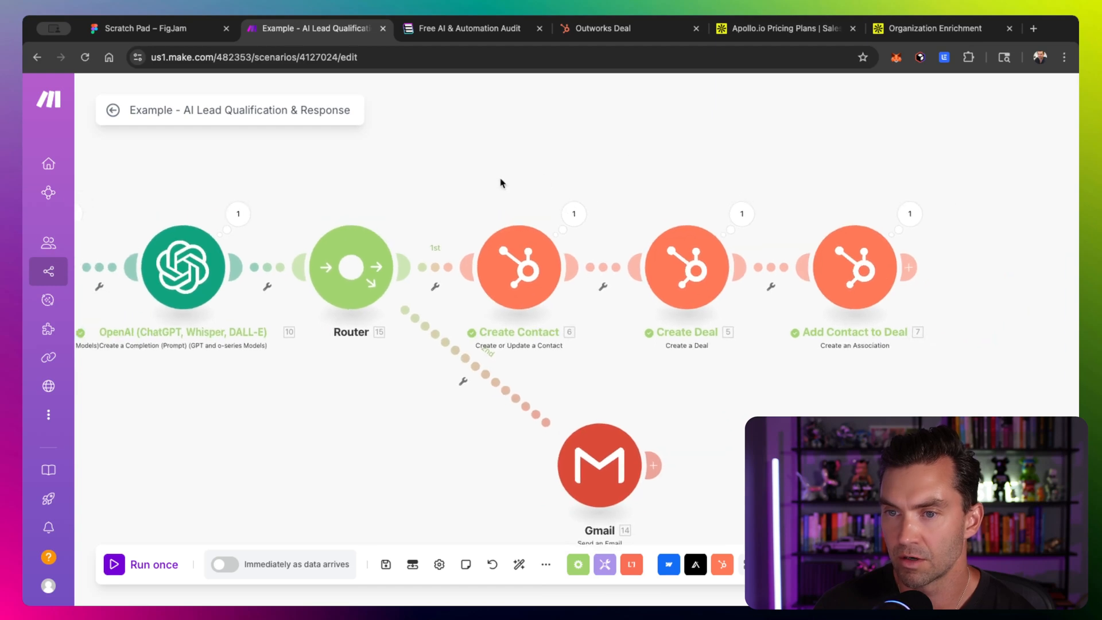
- Set up a filter on the router's first route labelled If Qualified
left_click_drag(482, 174, 928, 332)
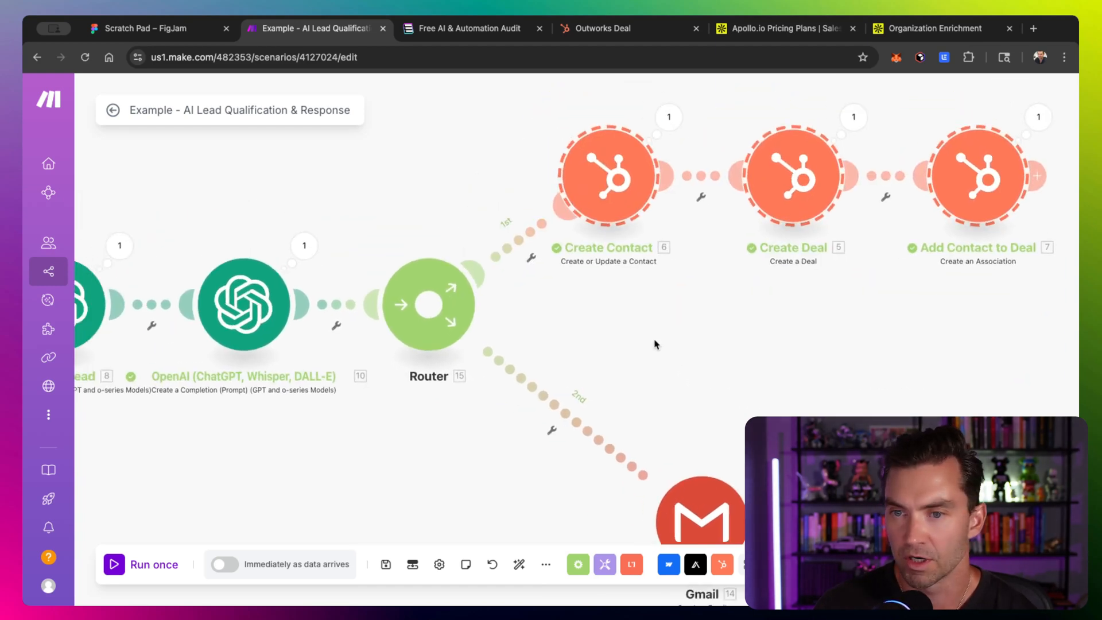
left_click(531, 259)
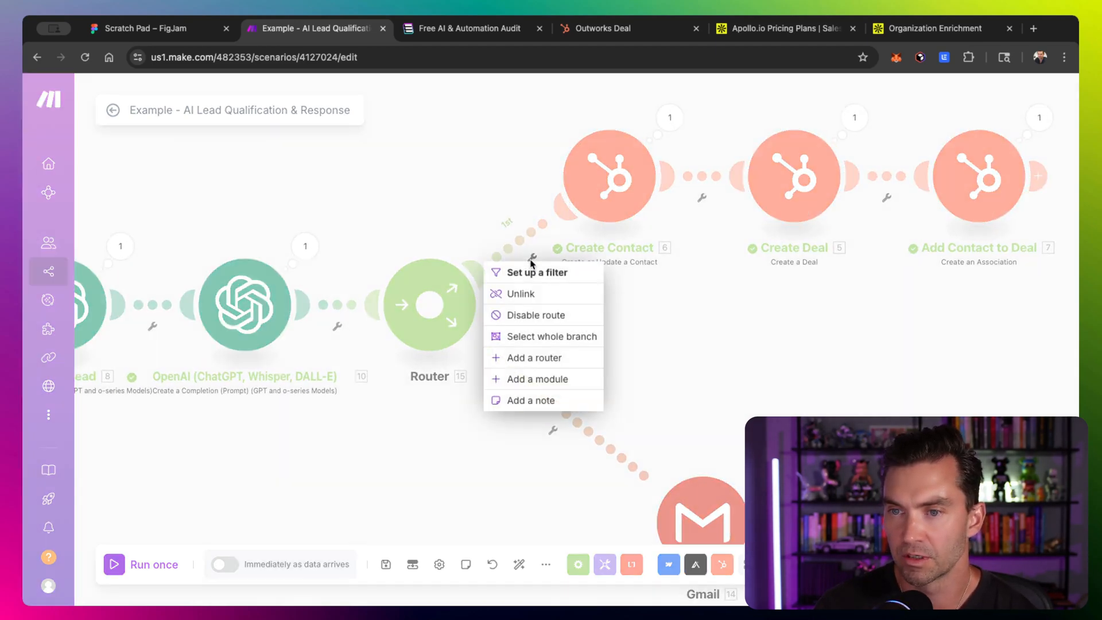
left_click(531, 267)
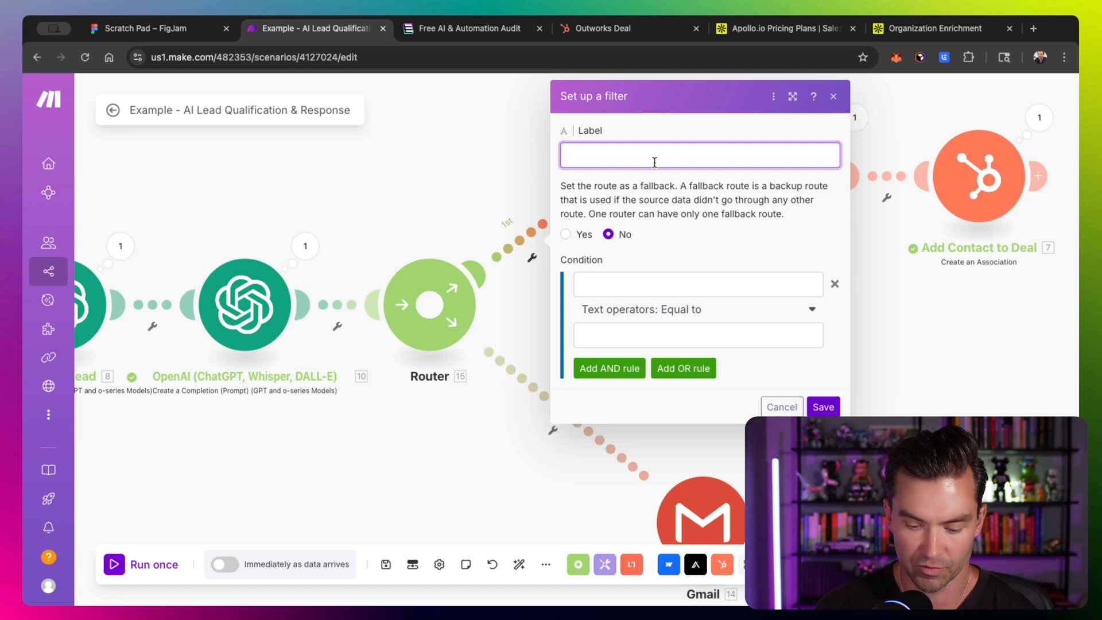
type("If Qualified")
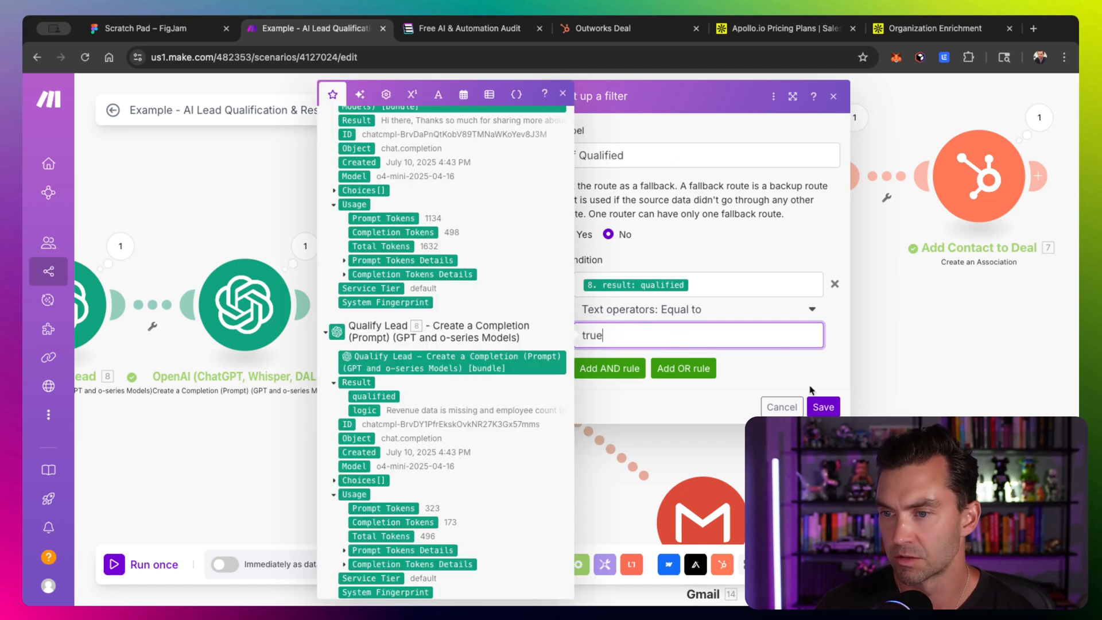
left_click(823, 406)
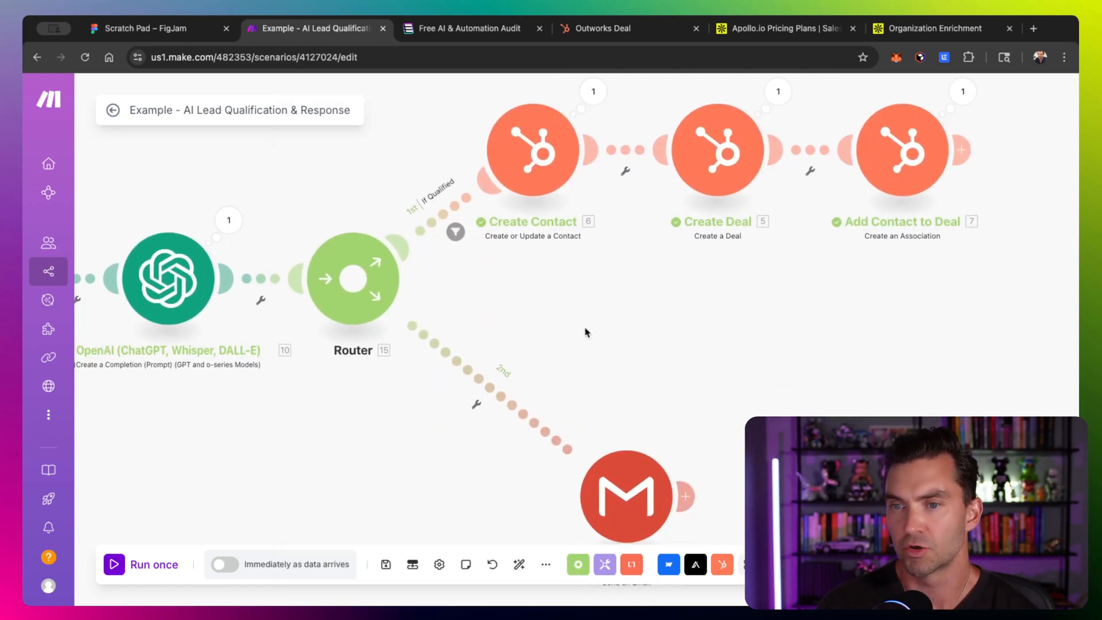
- Remove the empty condition from the If Qualified route filter and save it
left_click_drag(585, 332, 585, 373)
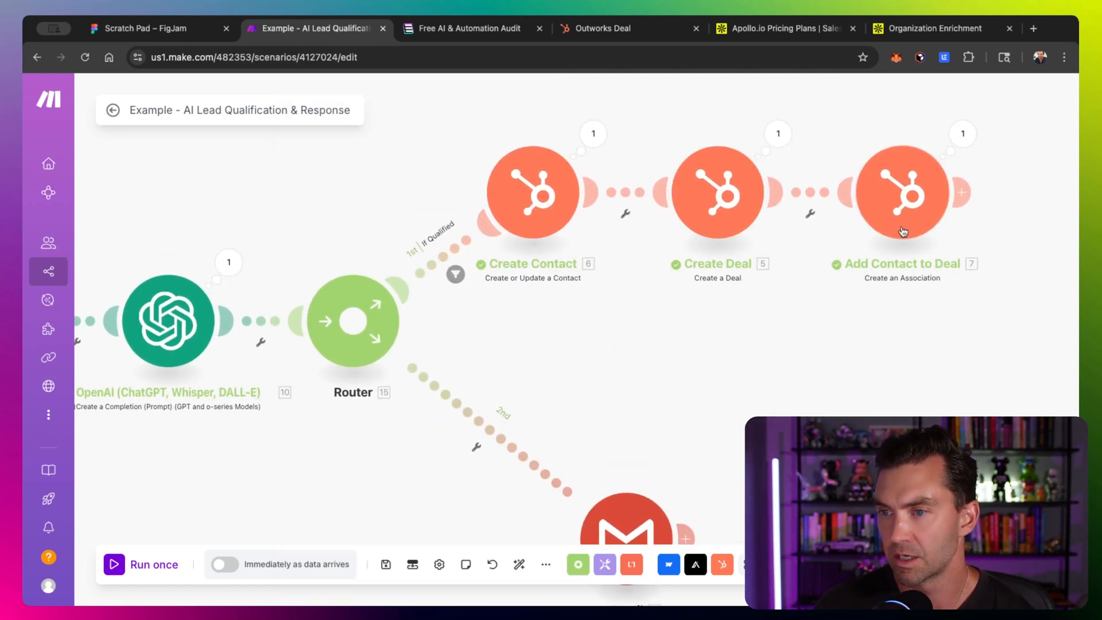
scroll(708, 339, "right", 2)
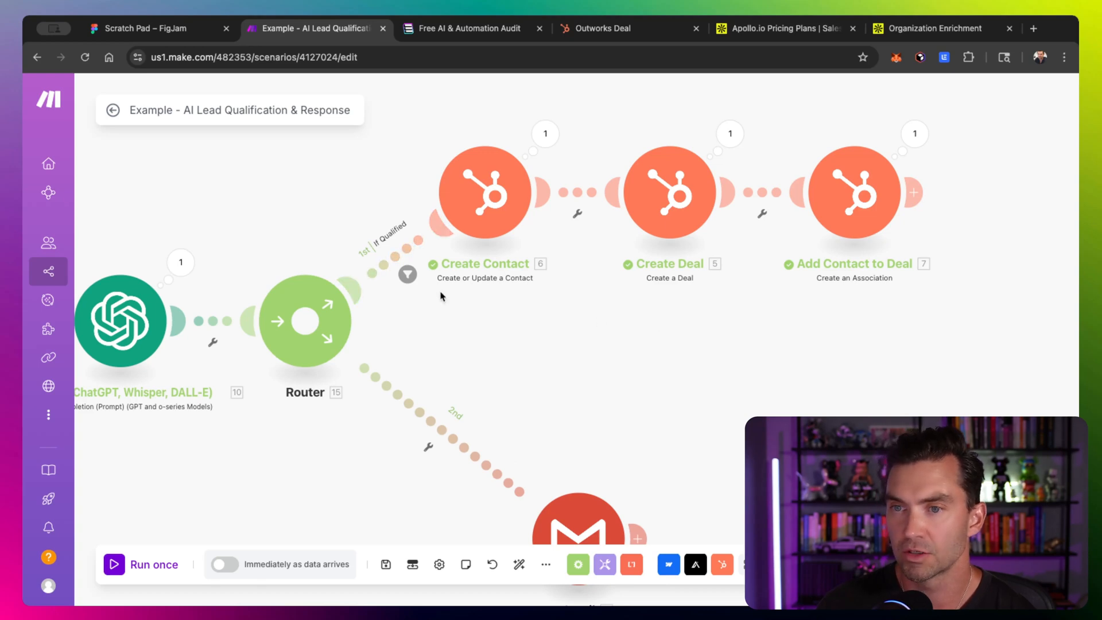
left_click(408, 275)
left_click(711, 286)
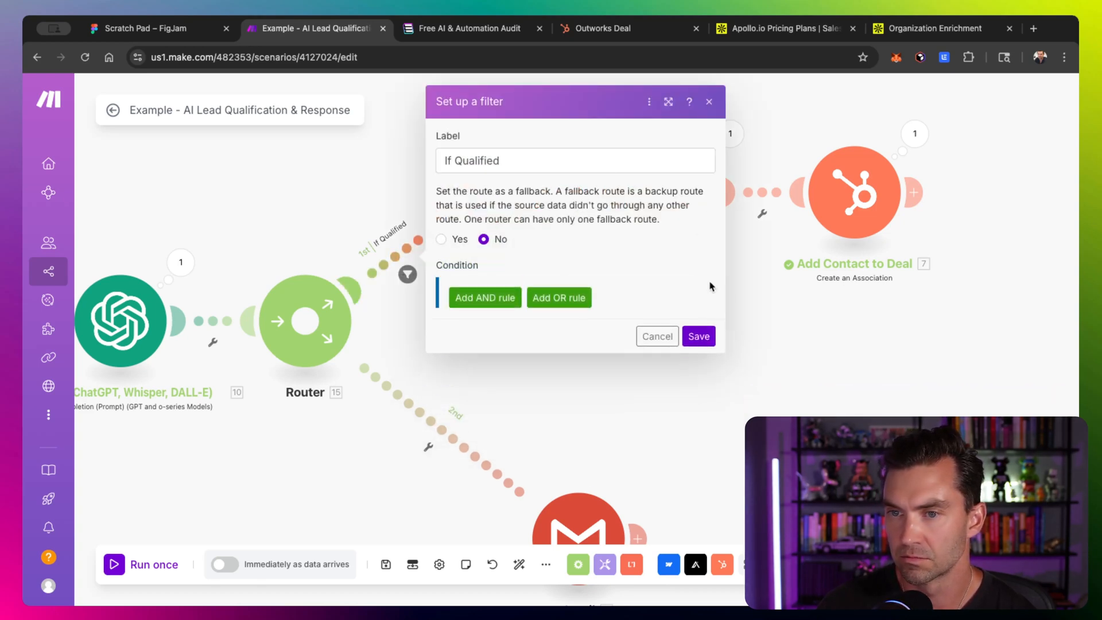
left_click(698, 336)
- Add a filter labelled If Qualified between Create Contact and Create Deal, requiring Qualify Lead's result: qualified to equal true
left_click(577, 213)
left_click(589, 236)
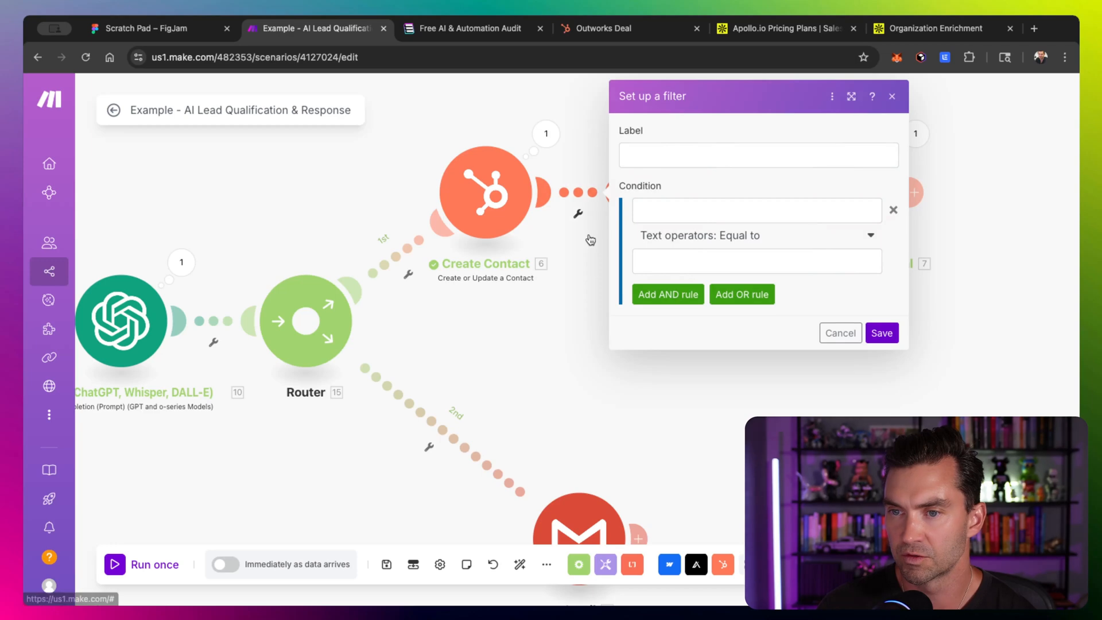
left_click(696, 162)
type("If Qualified")
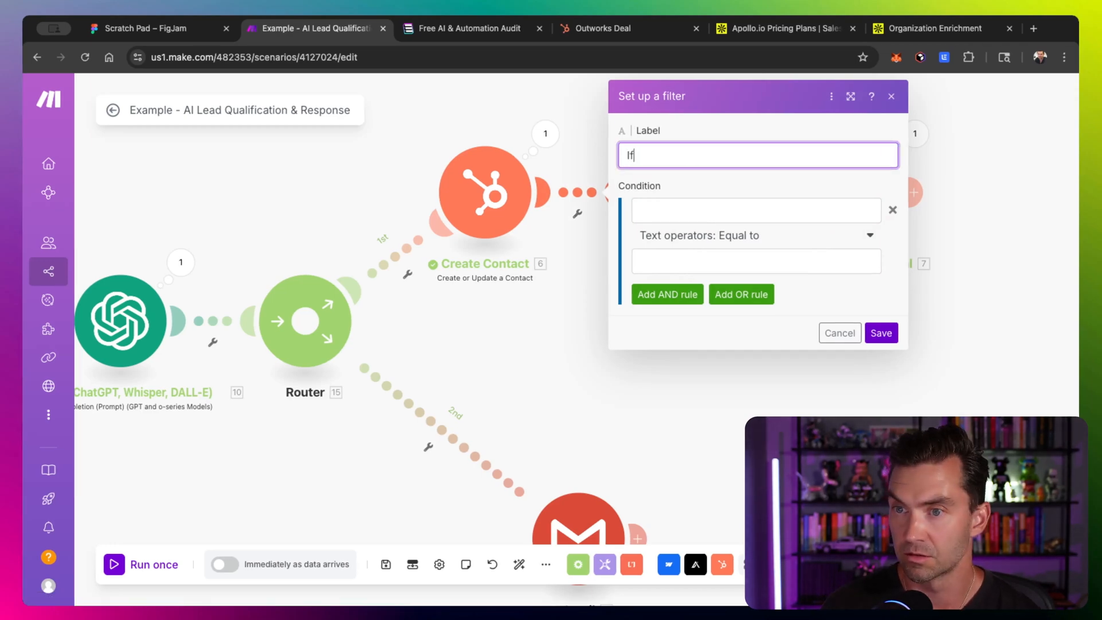
left_click(727, 205)
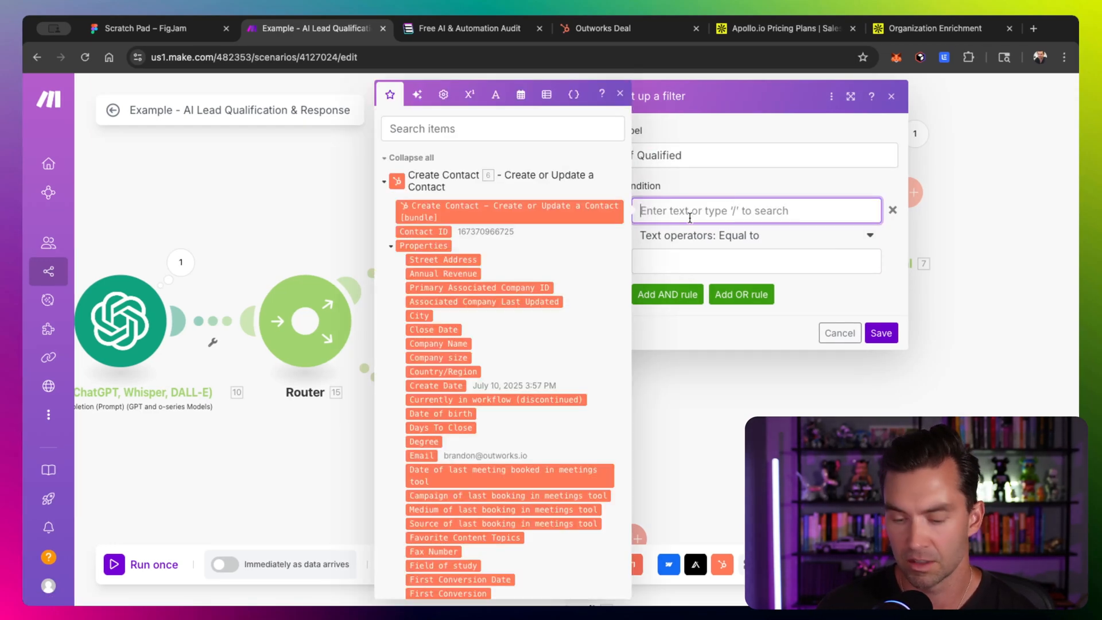
type("8. result: qualified")
left_click(711, 261)
type("true")
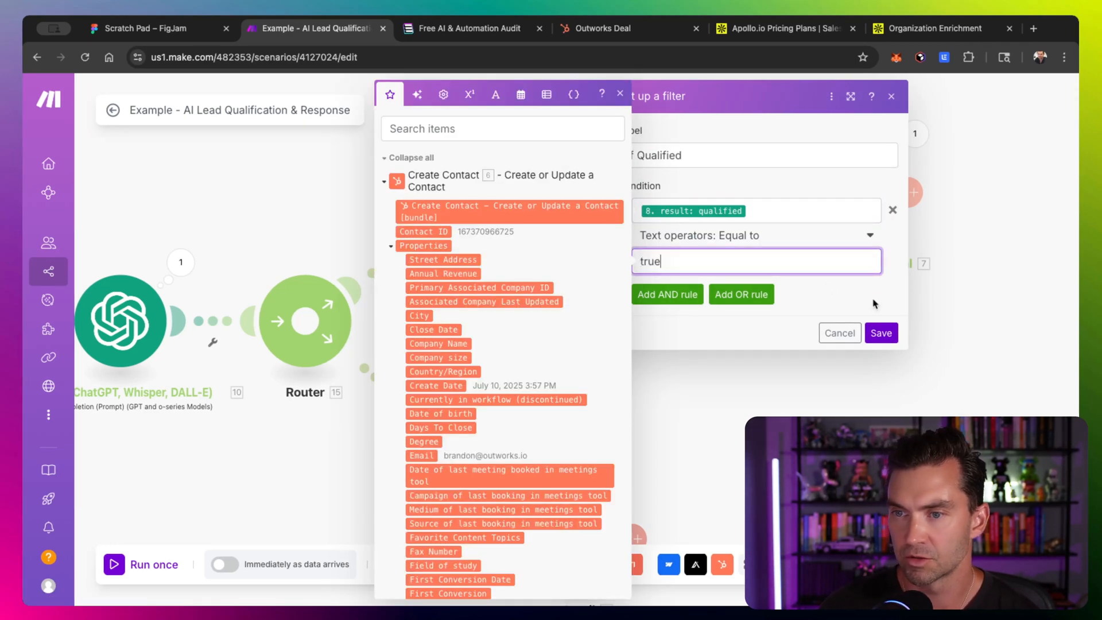
left_click(881, 332)
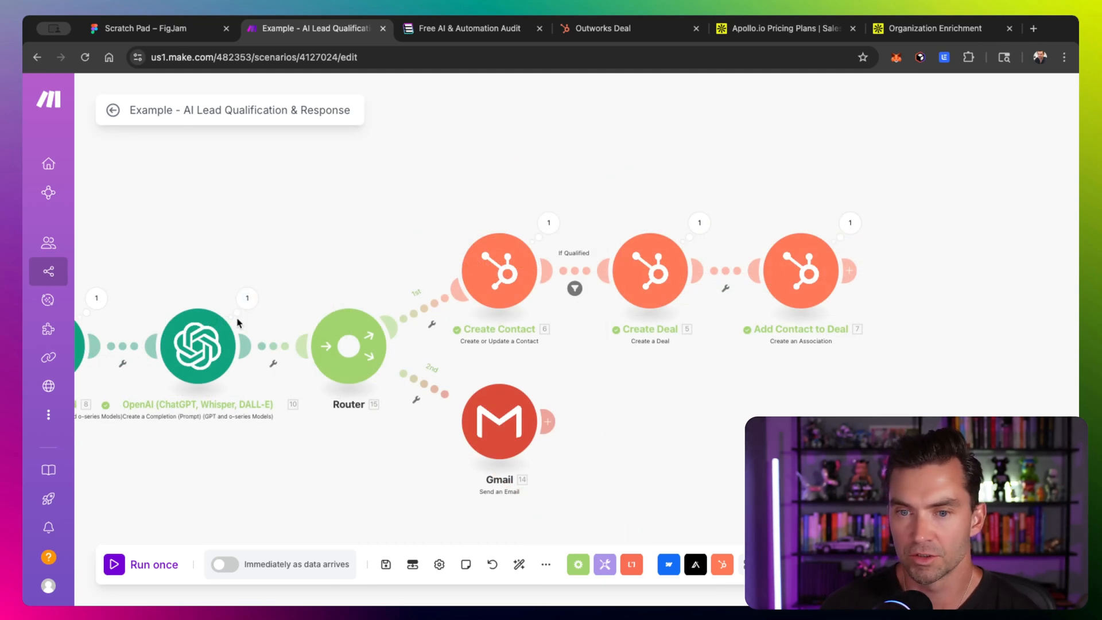
- Open the Gmail module and map the Webflow form's Email as the recipient address
scroll(183, 291, "left", 2)
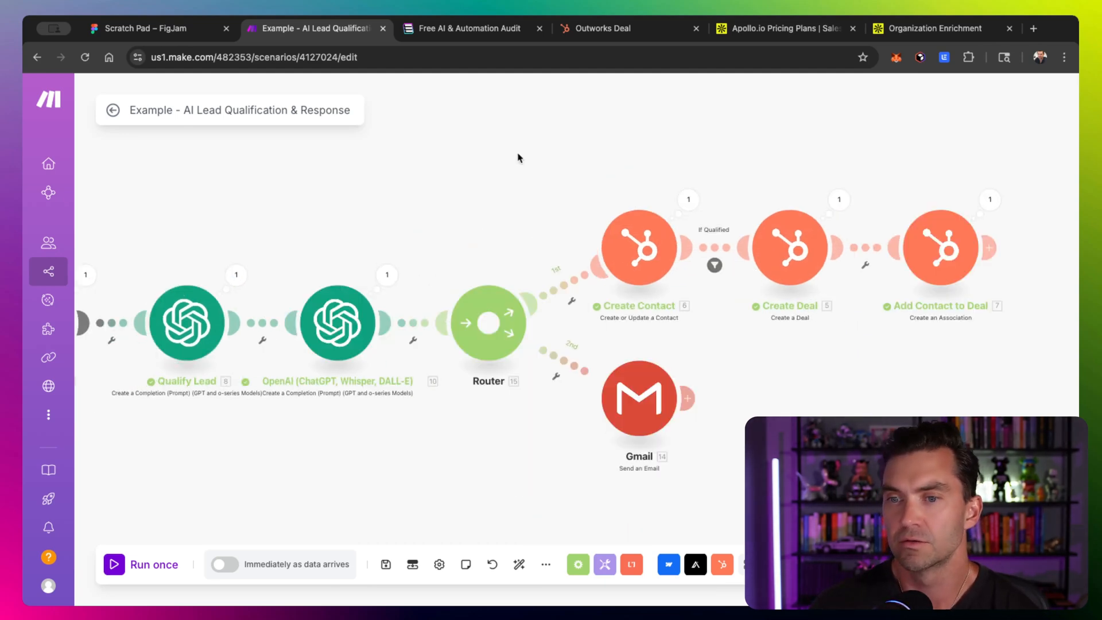
left_click_drag(517, 155, 337, 162)
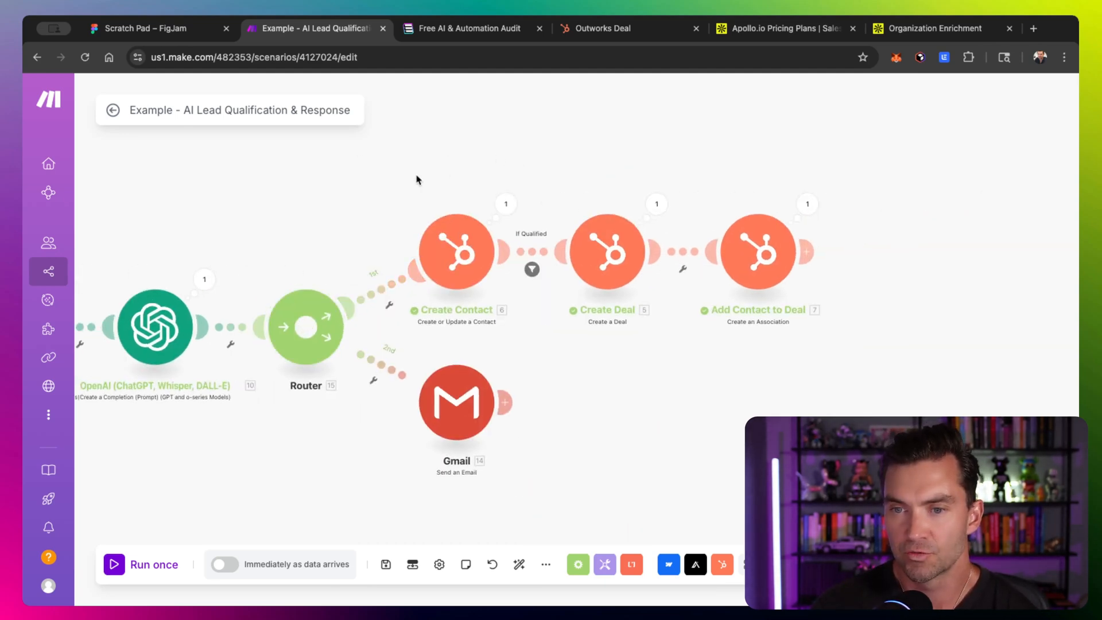
scroll(418, 177, "down", 1)
scroll(418, 178, "right", 1)
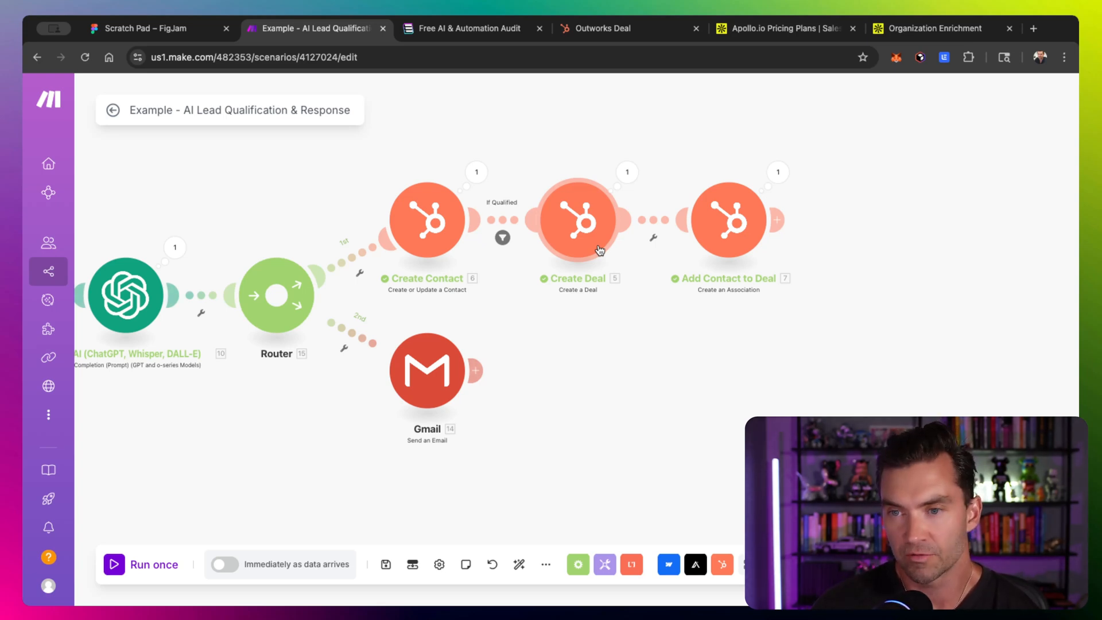
left_click_drag(603, 128, 606, 165)
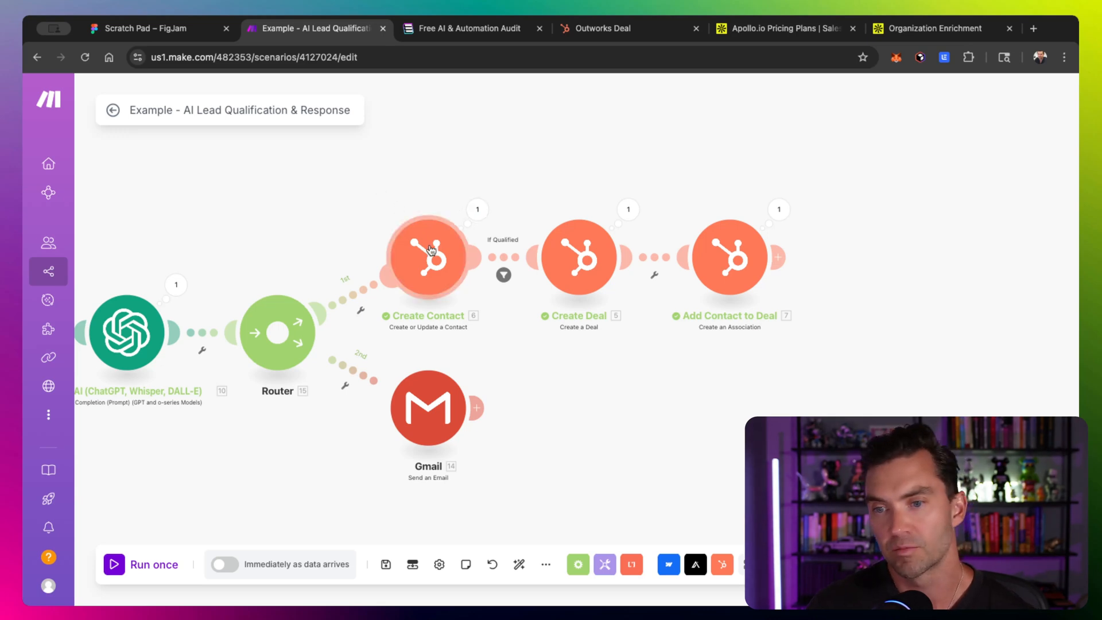
left_click_drag(521, 167, 543, 111)
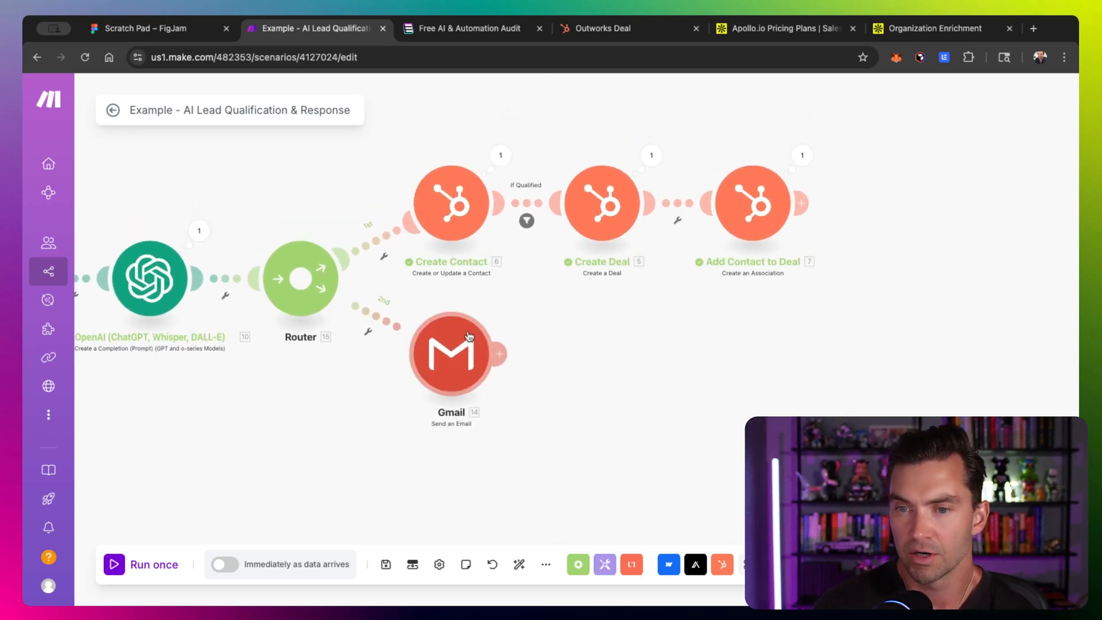
left_click_drag(637, 339, 580, 342)
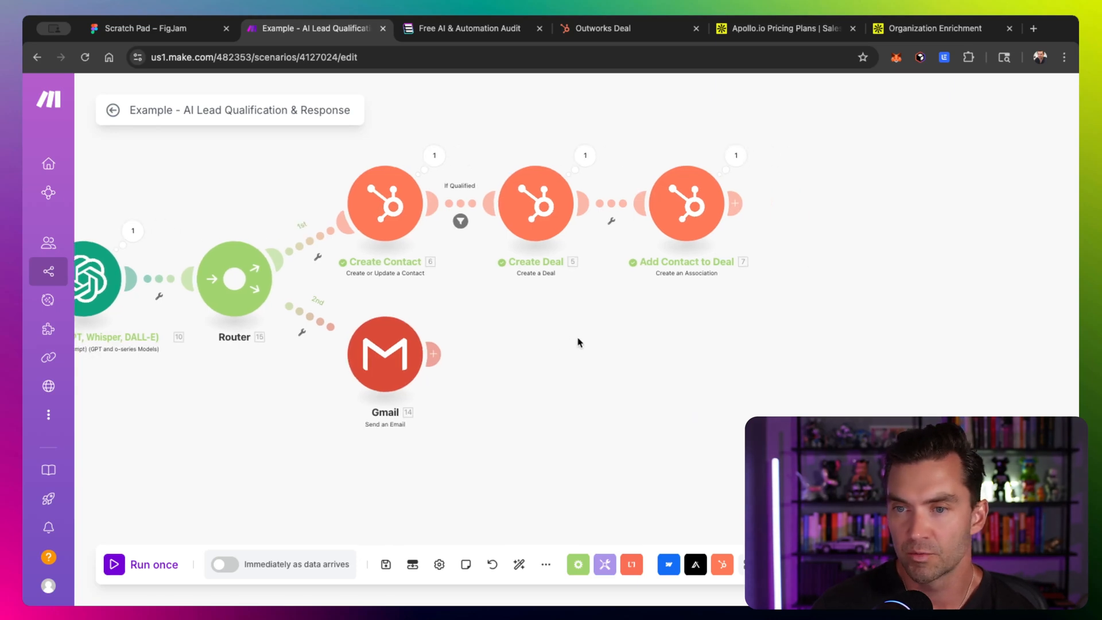
left_click(431, 354)
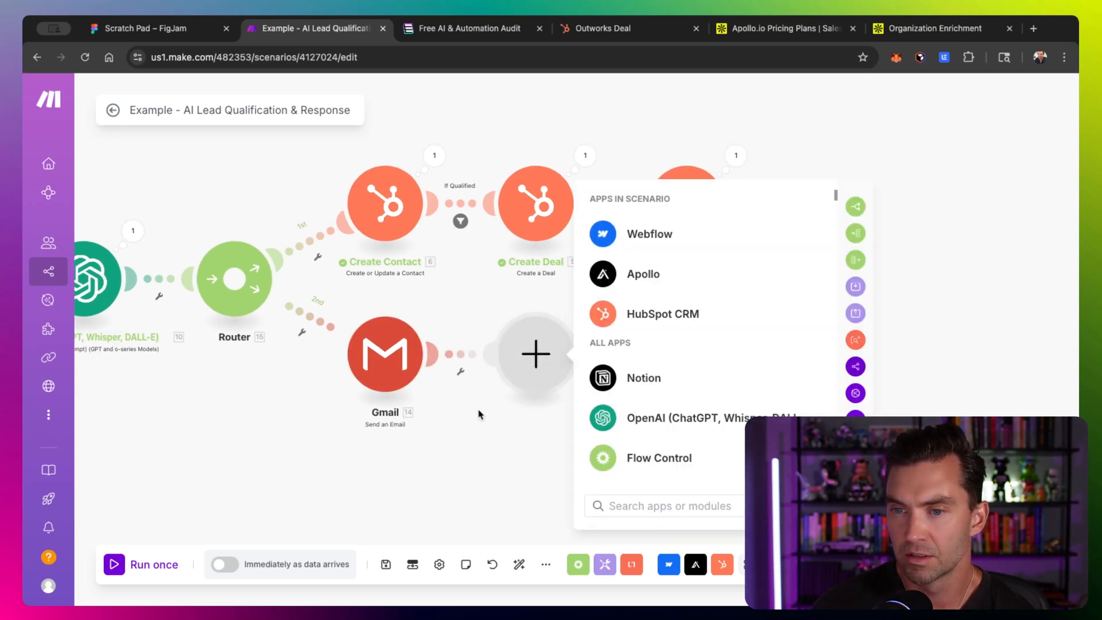
left_click(405, 357)
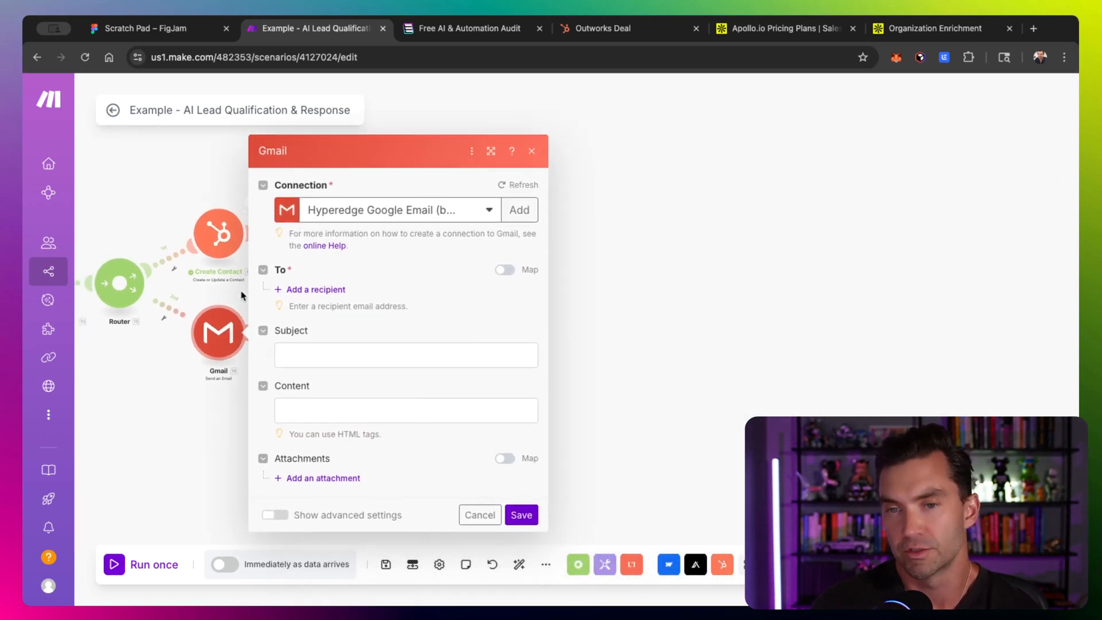
left_click(300, 290)
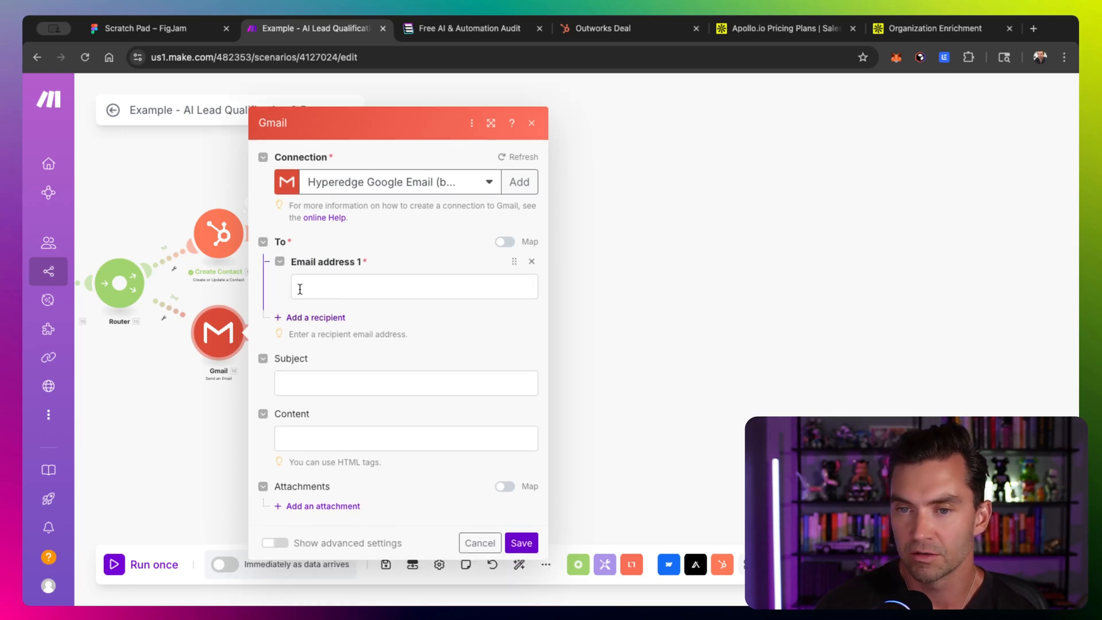
left_click(351, 292)
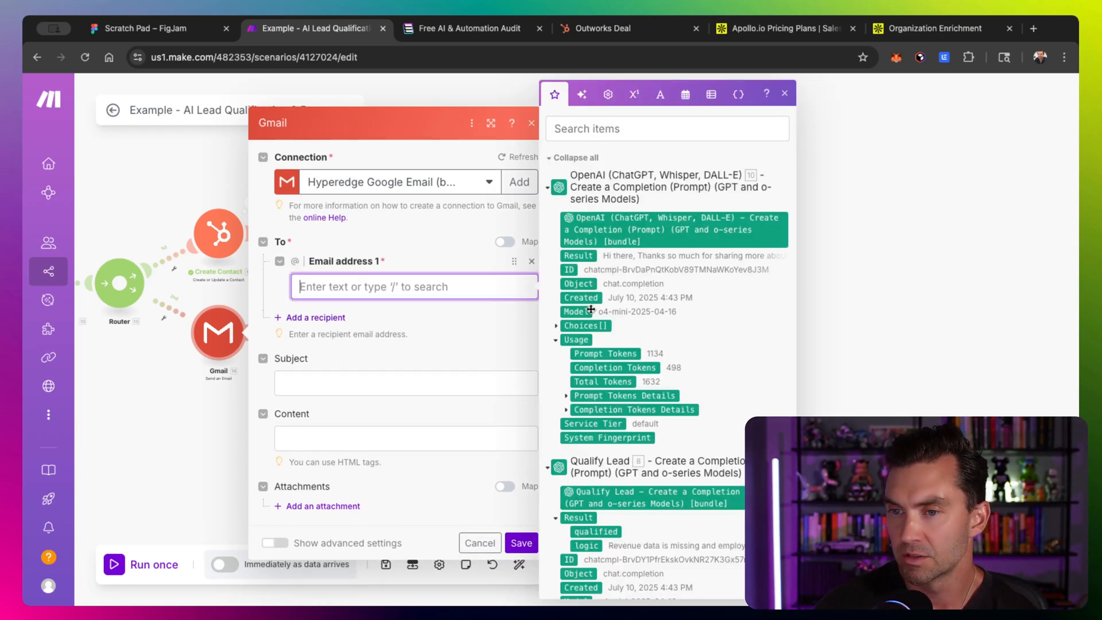
scroll(588, 459, "down", 15)
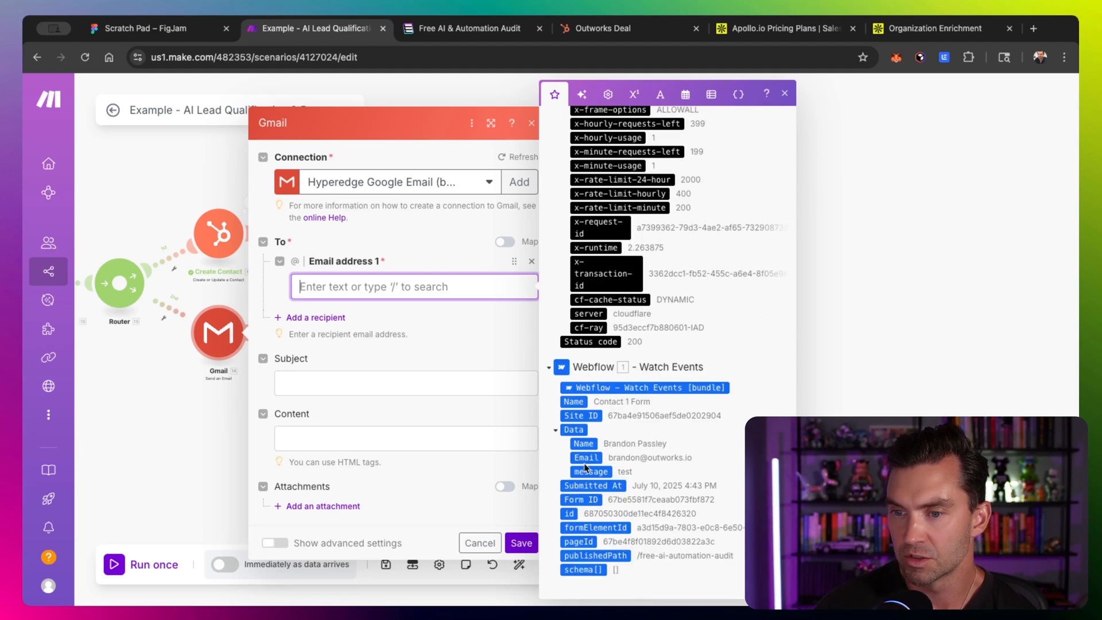
left_click(588, 458)
- Set the email subject to "Got your request" and the content to the reply-drafting OpenAI Result, then save
left_click(436, 383)
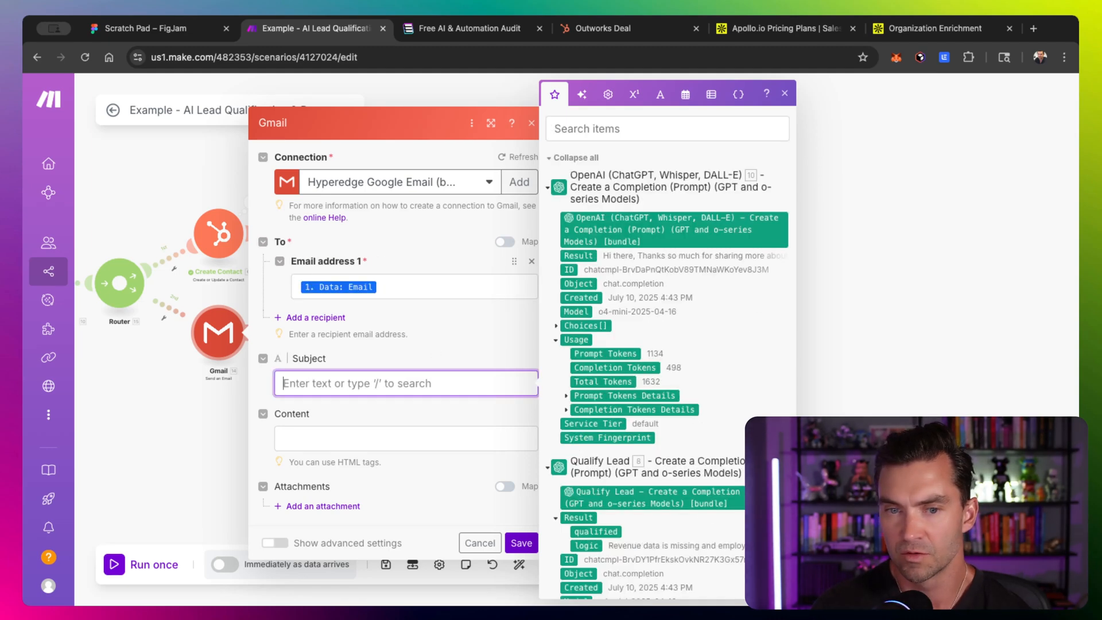
type("Got your request")
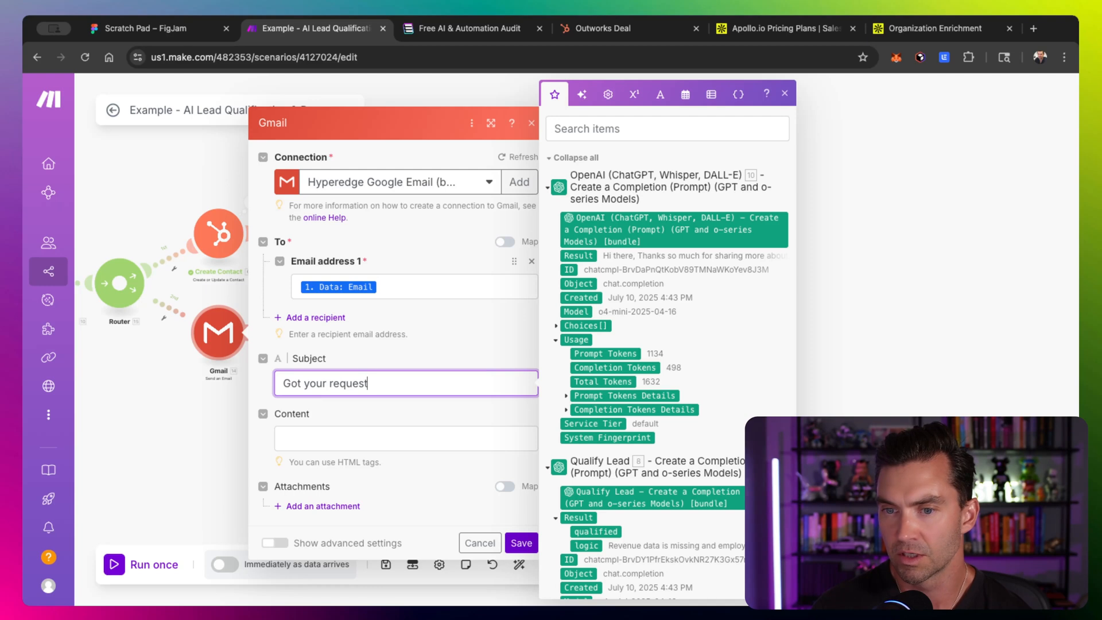
key("Tab")
left_click_drag(637, 374, 482, 367)
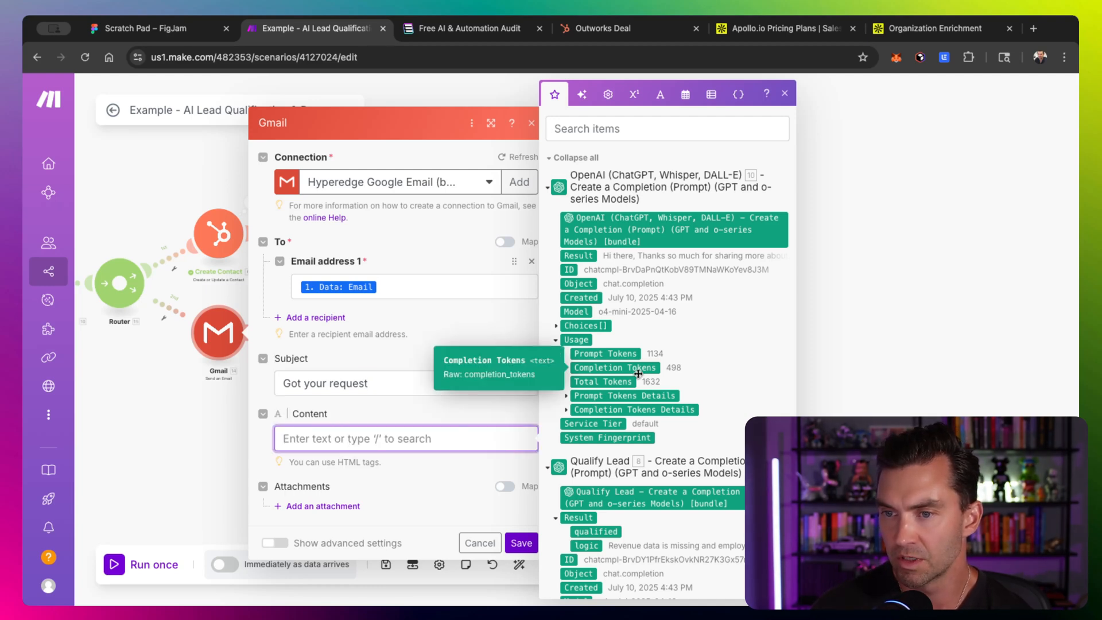
left_click(591, 250)
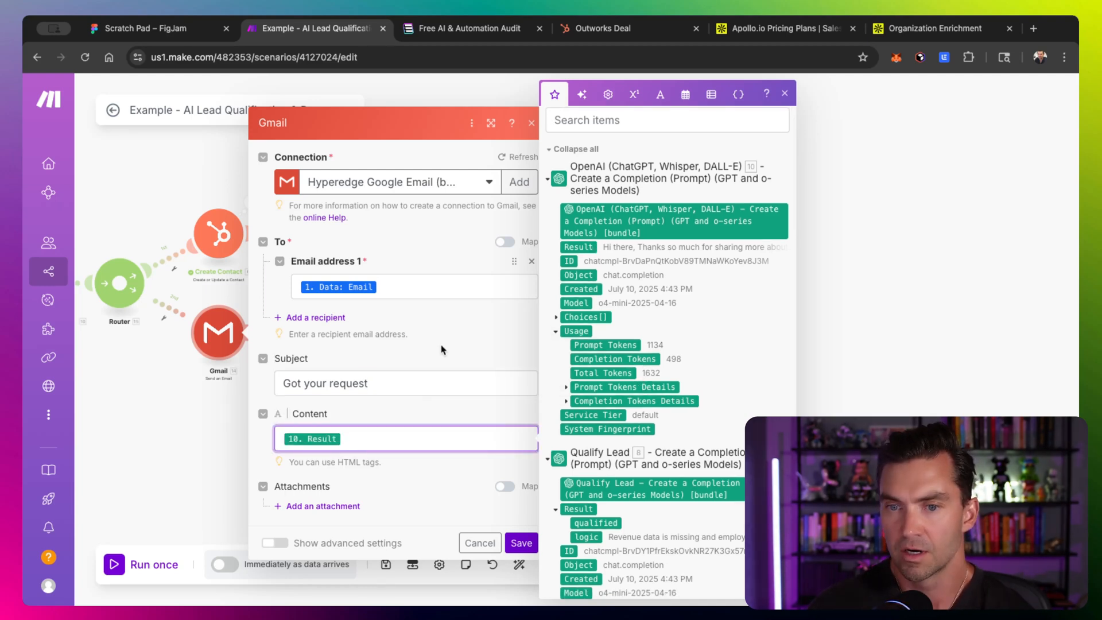
left_click(520, 543)
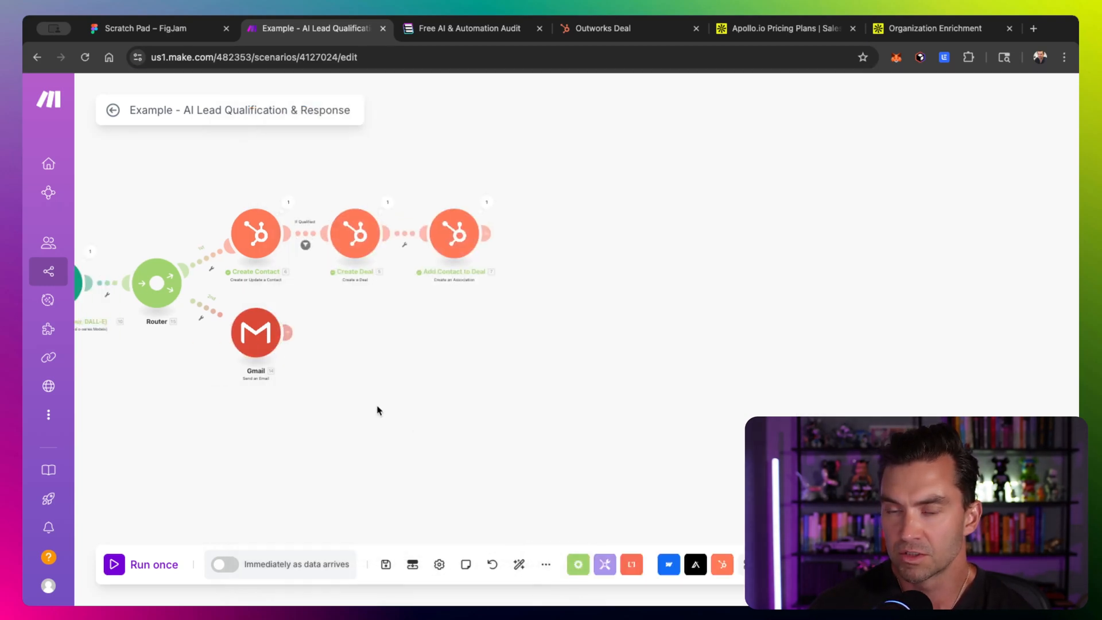
- Add a Slack Create a Message module on a third route from the router and auto-align the scenario
left_click(782, 564)
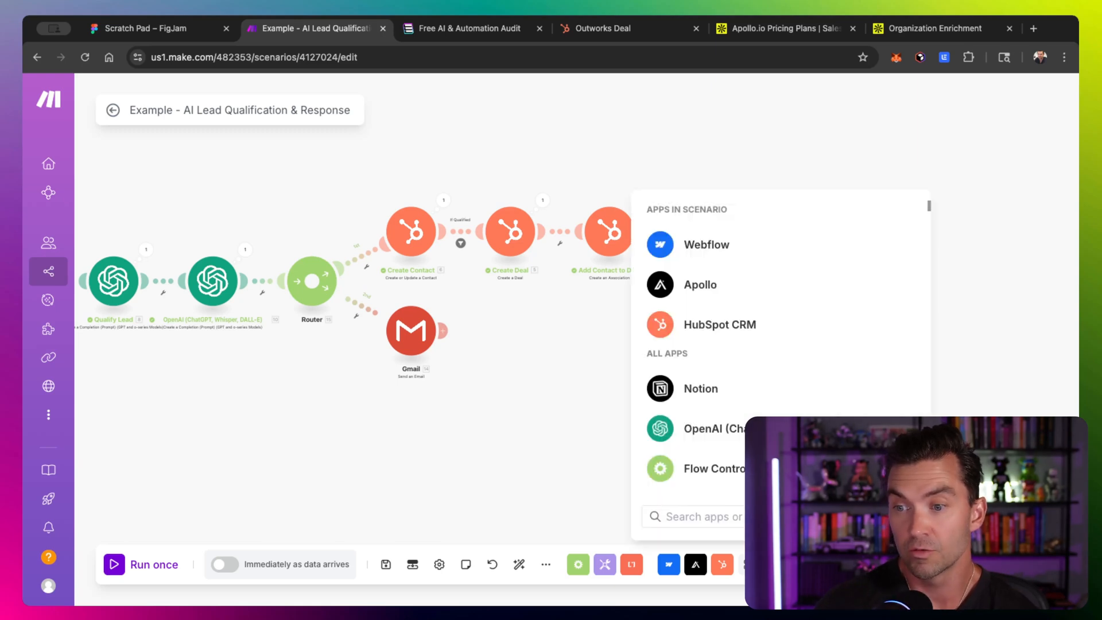
type("slack")
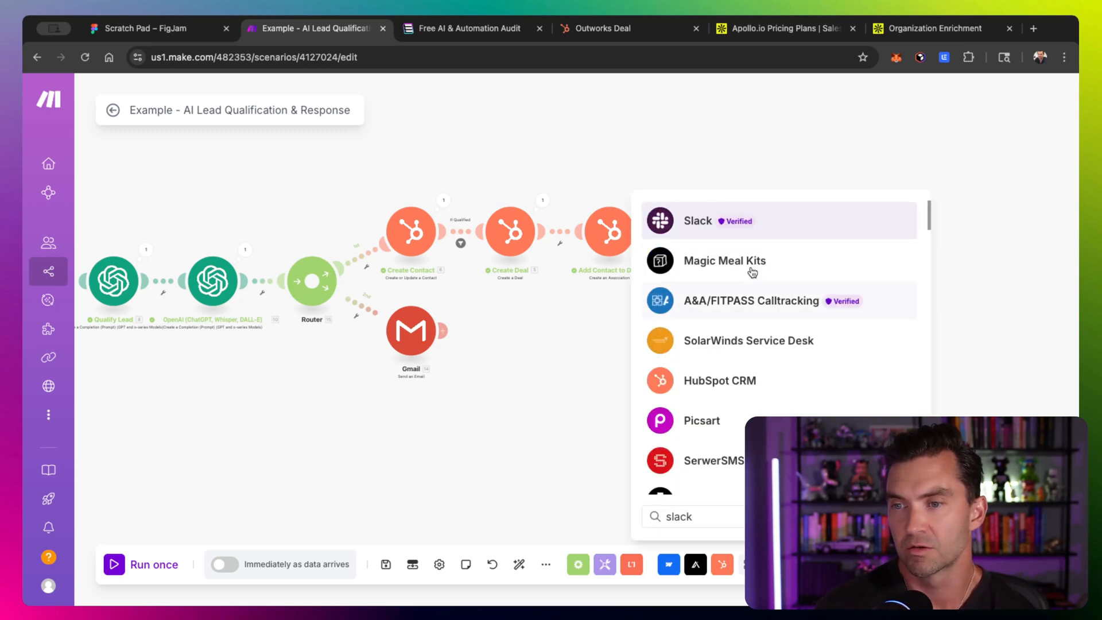
left_click(660, 219)
type("create")
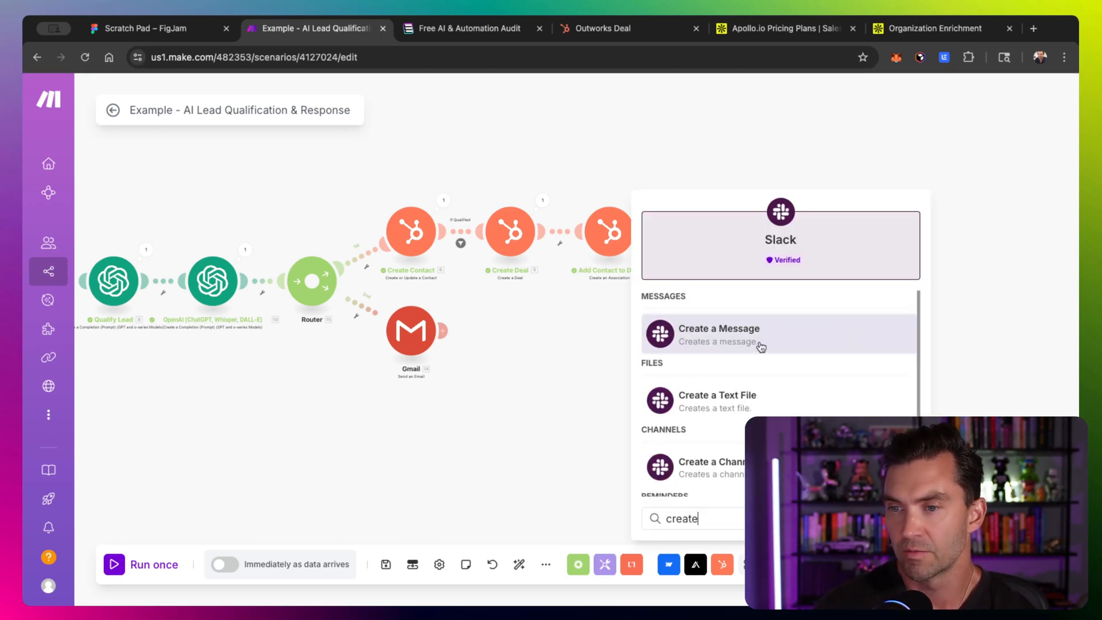
left_click(759, 343)
left_click_drag(735, 345, 304, 326)
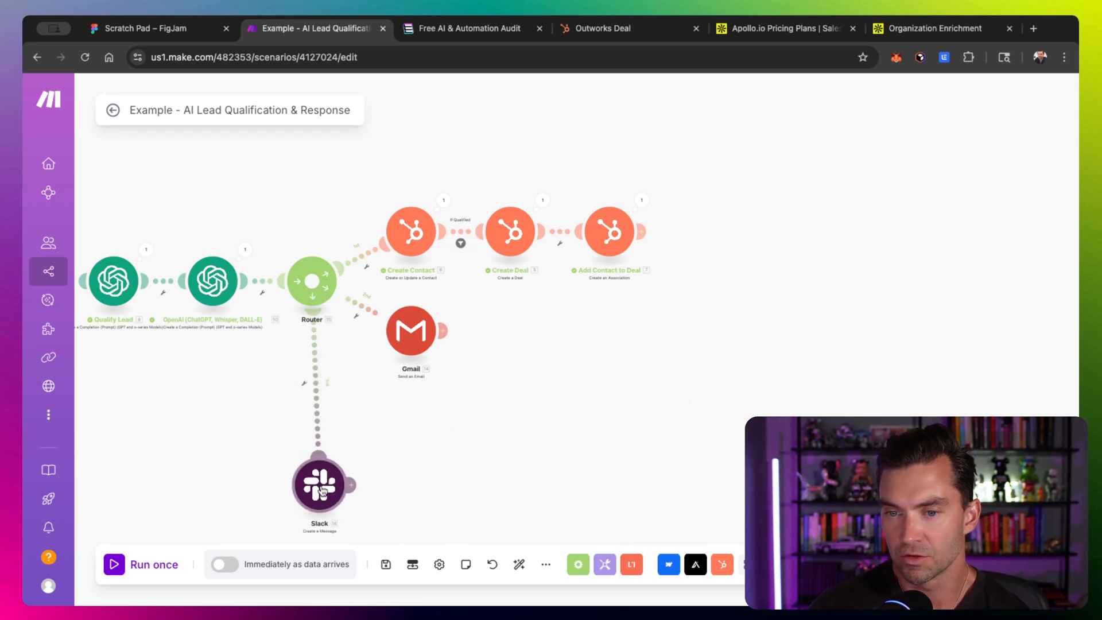
left_click(518, 564)
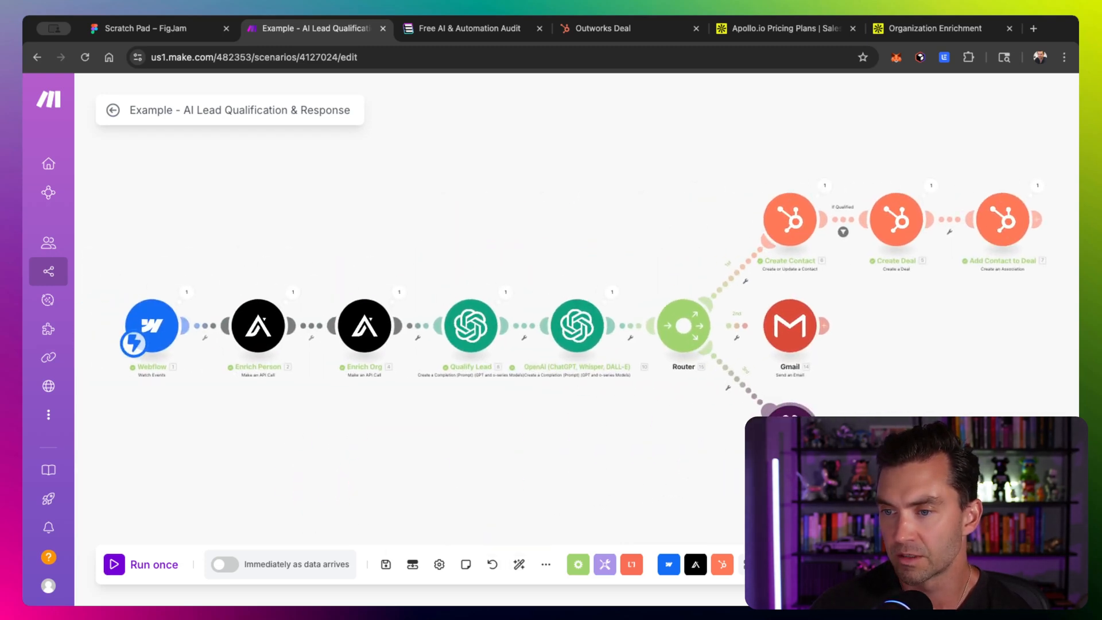
- Open the Slack module and pick the public channel all-hyperedge from the list
left_click(789, 409)
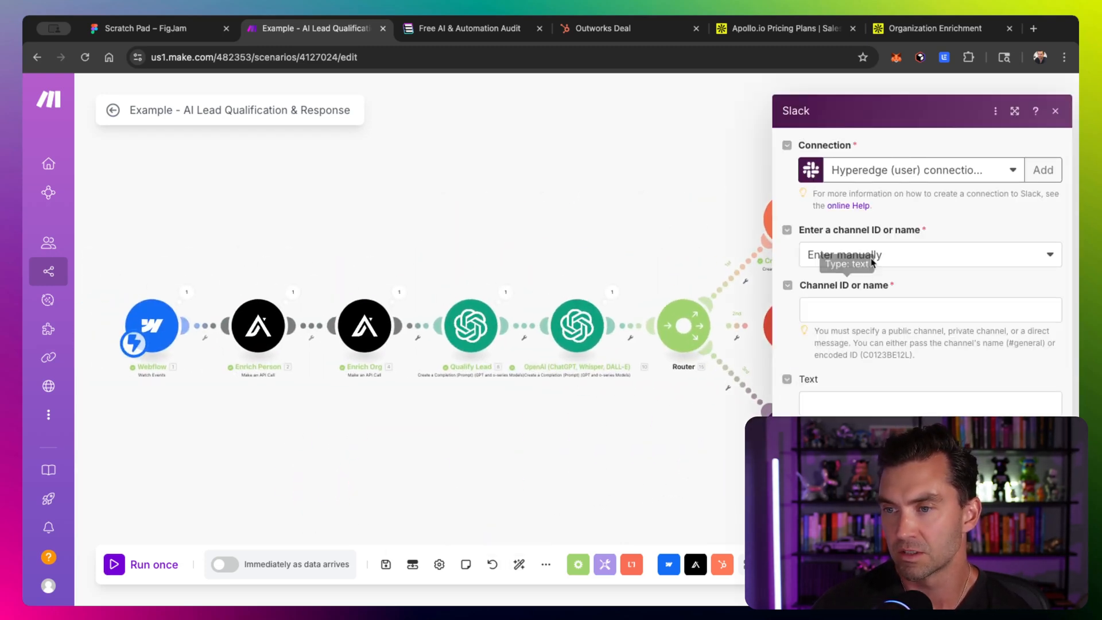
left_click(892, 307)
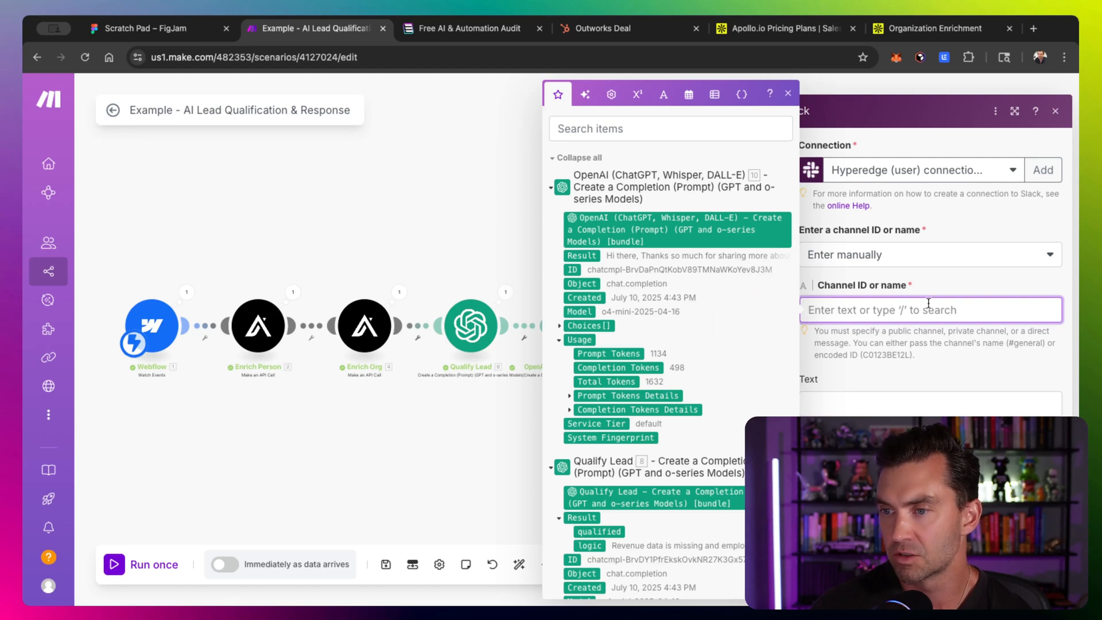
left_click(932, 285)
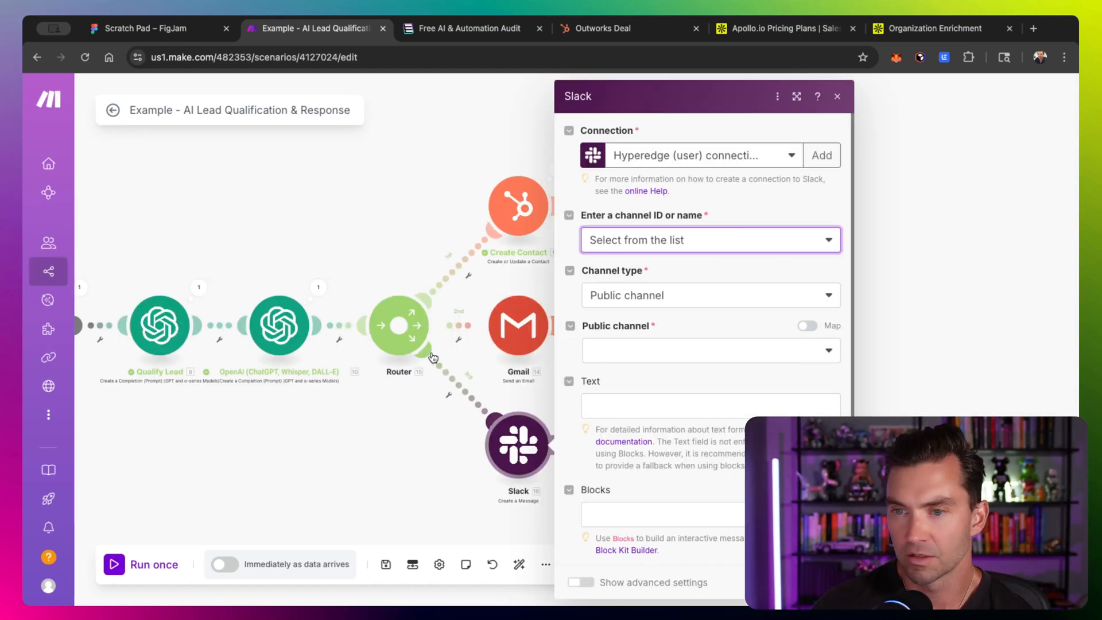
scroll(432, 357, "right", 3)
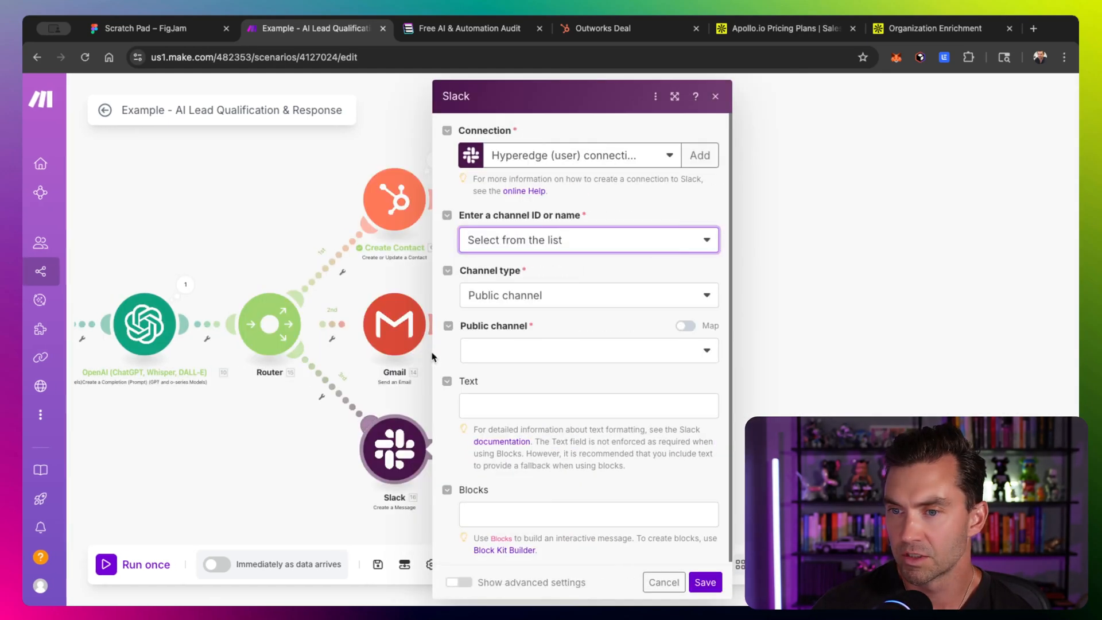
left_click(639, 351)
left_click(598, 374)
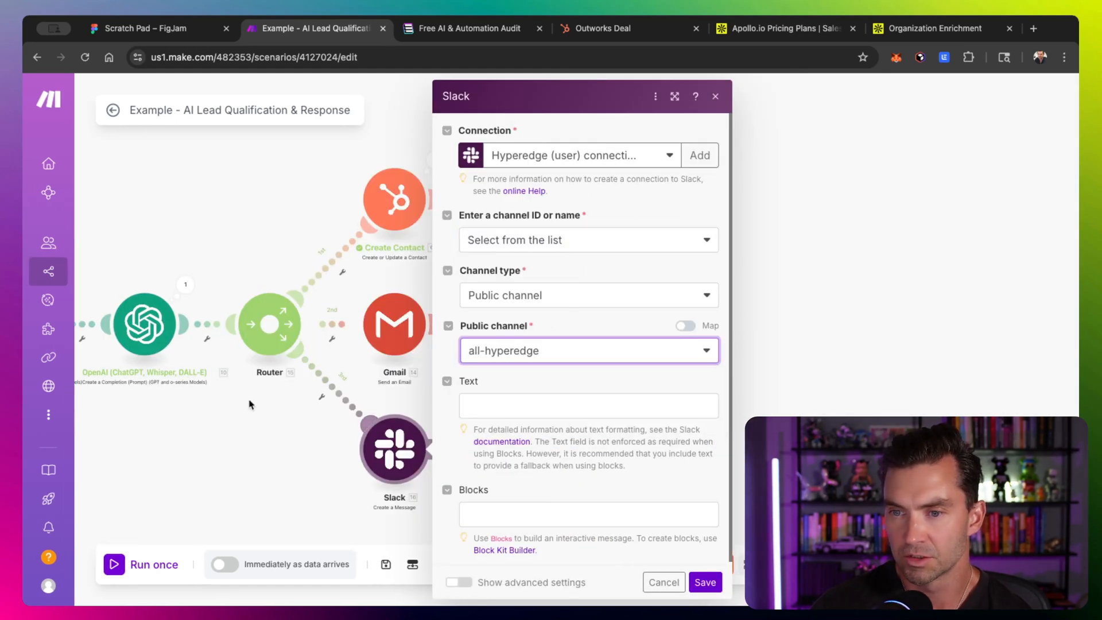
- Start the Slack message text with "🎉 This contact is qualfied:" followed by the Qualify Lead qualified result
left_click(466, 400)
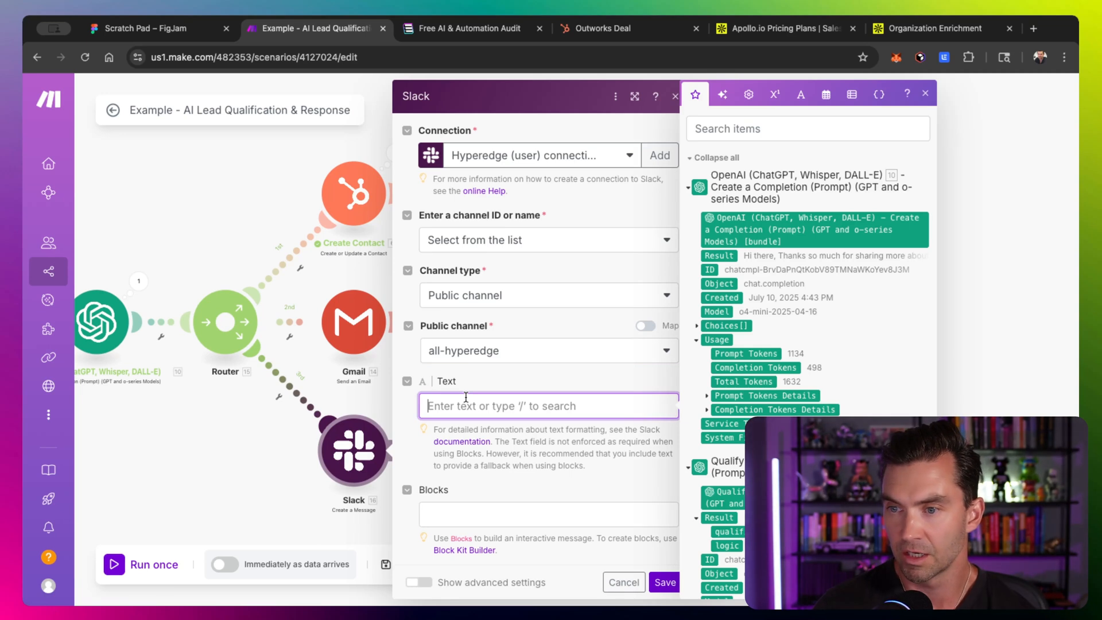
type(":")
key("BackSpace")
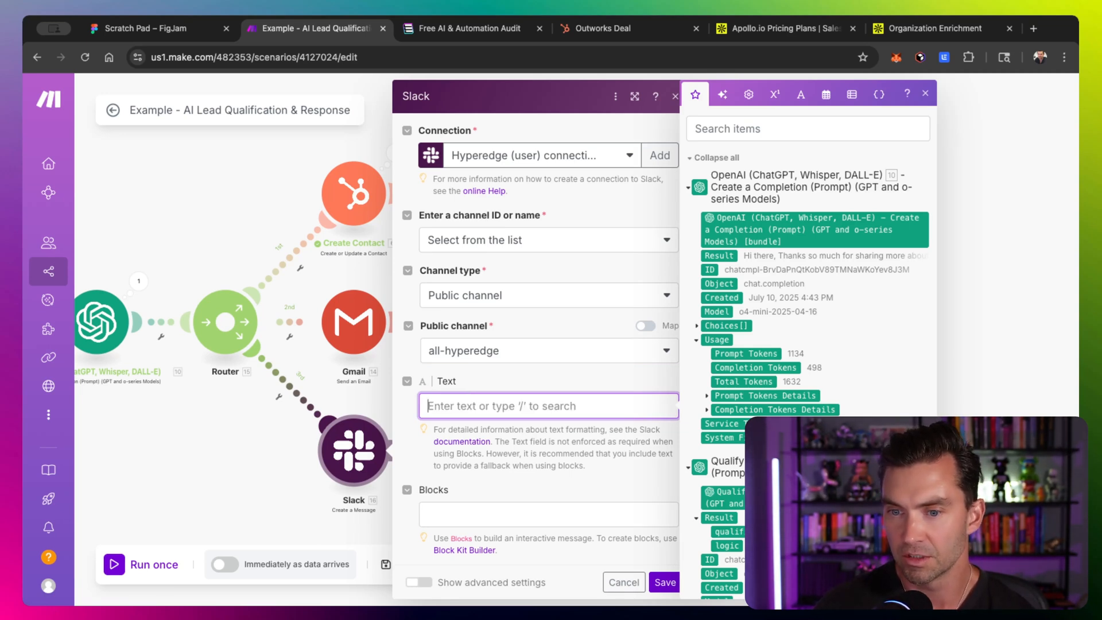
type("🎉 ")
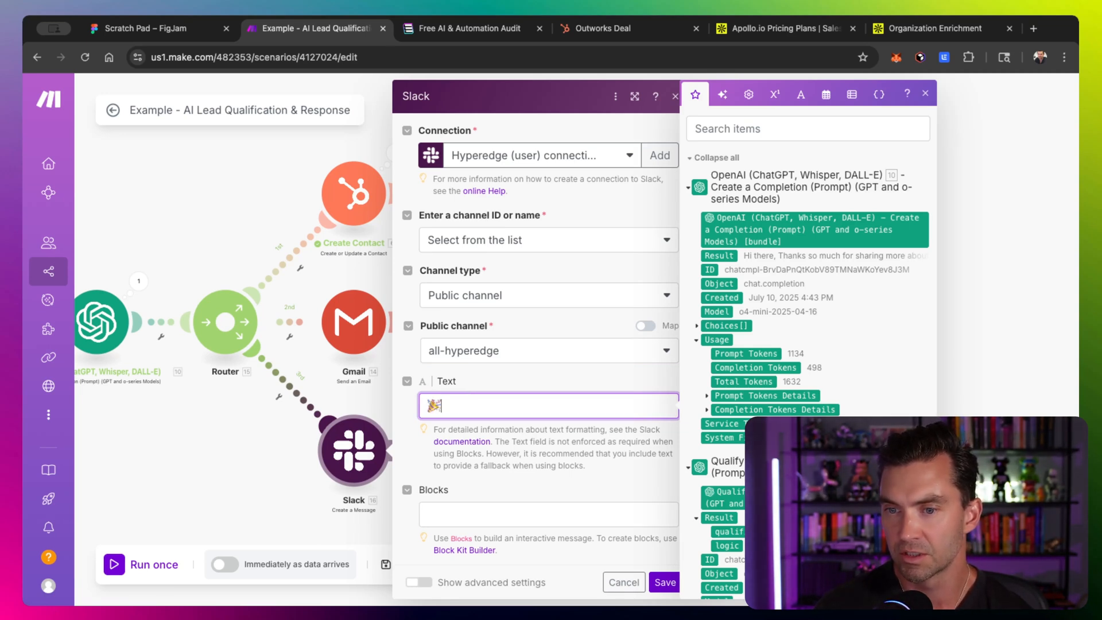
type("This contac")
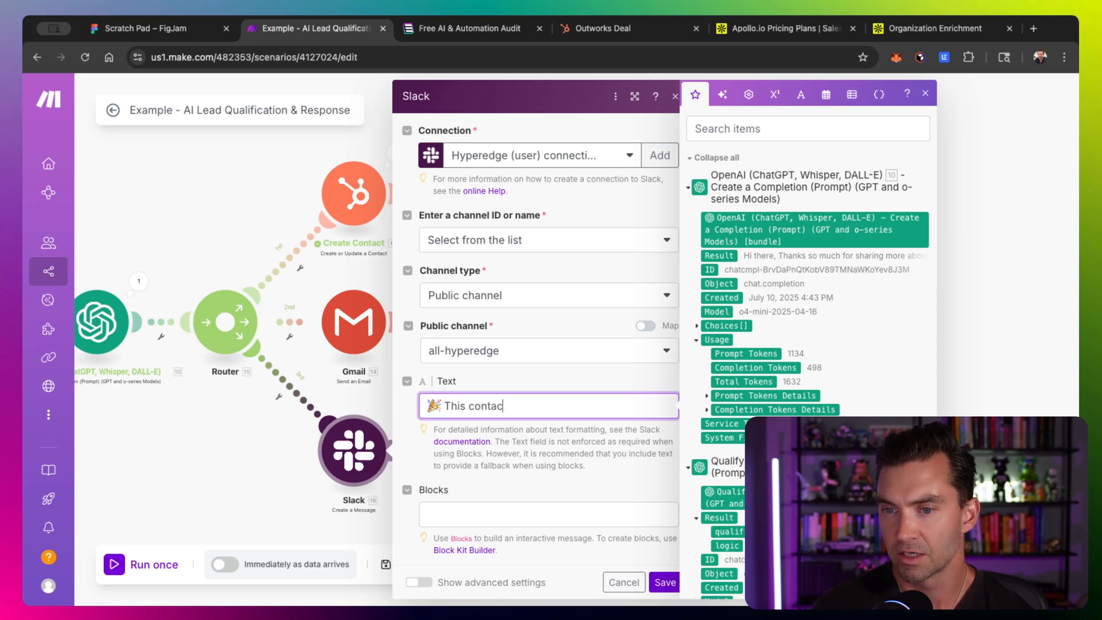
type("t is qualfied:")
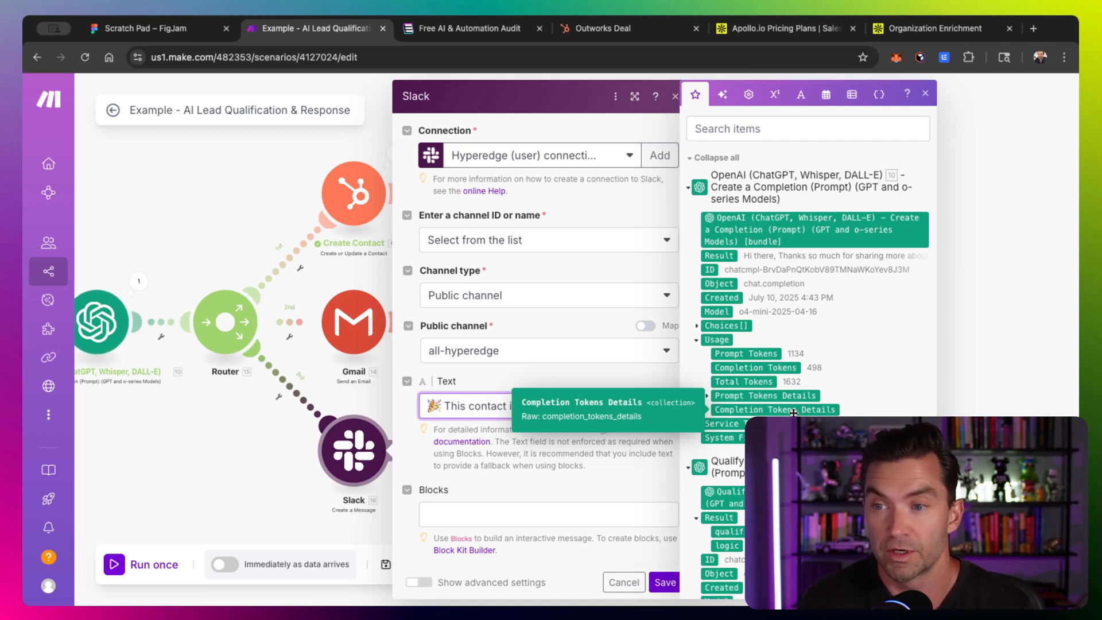
scroll(793, 412, "down", 3)
left_click(755, 369)
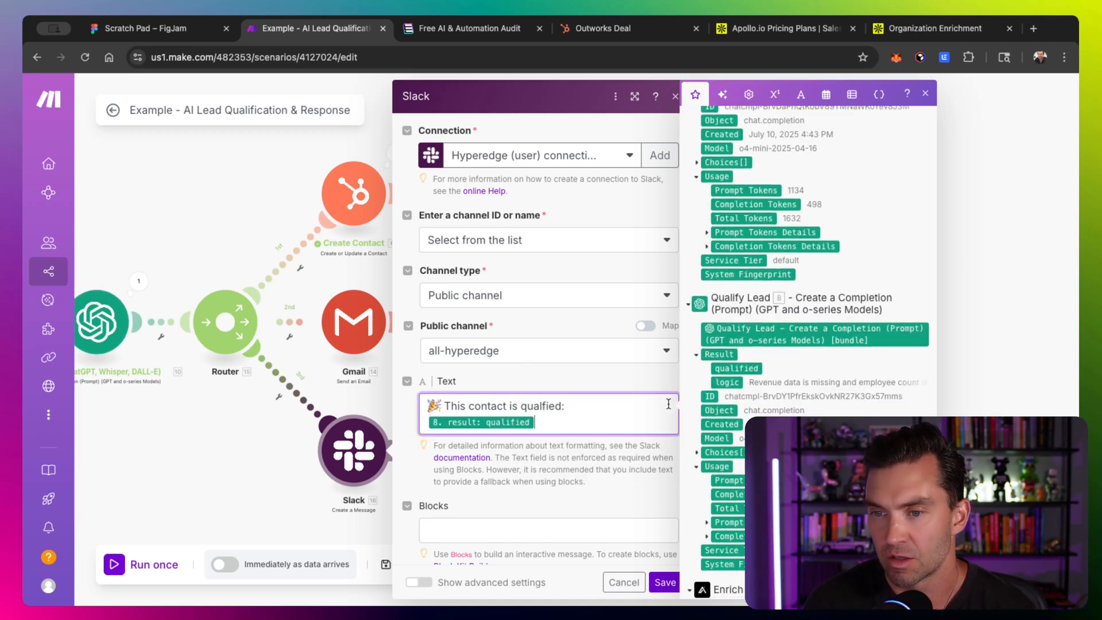
key("Return")
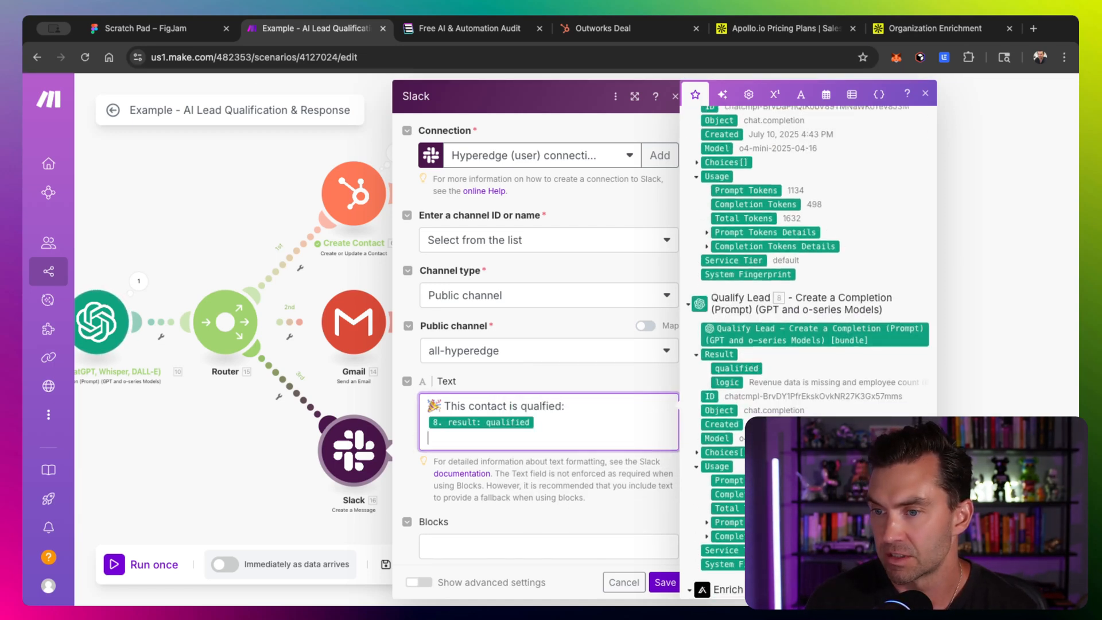
- Add a new line "Becuase:" mapped to the Qualify Lead logic result
type("Becuase:")
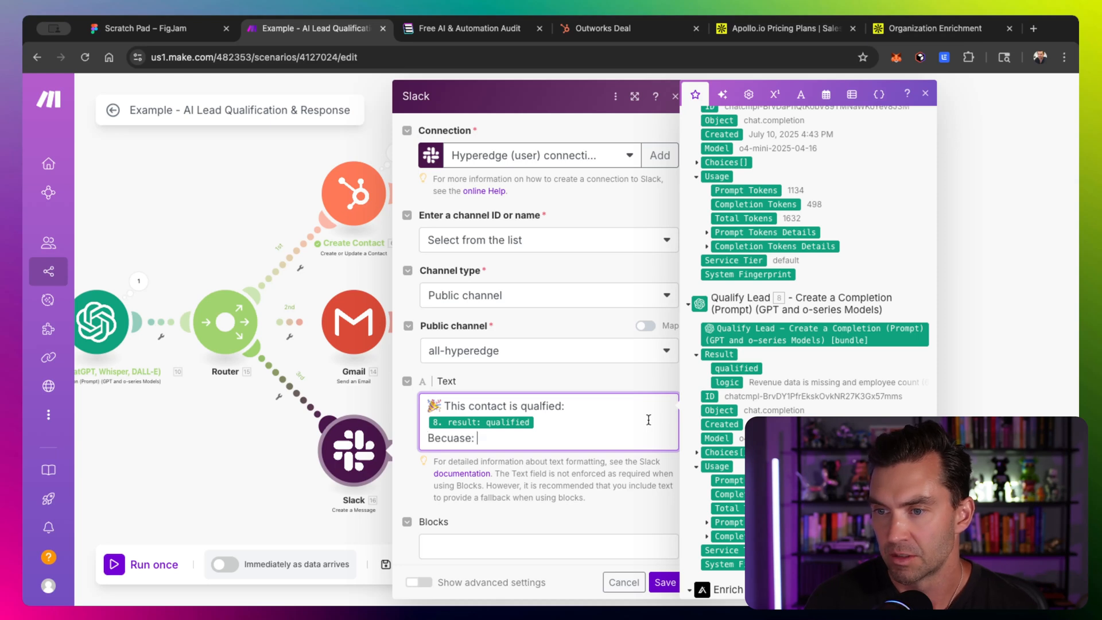
left_click(727, 382)
key("Return")
- Add a line "Email sent to prospect:" with the Webflow form's Name and Email separated by a dash
type("Em")
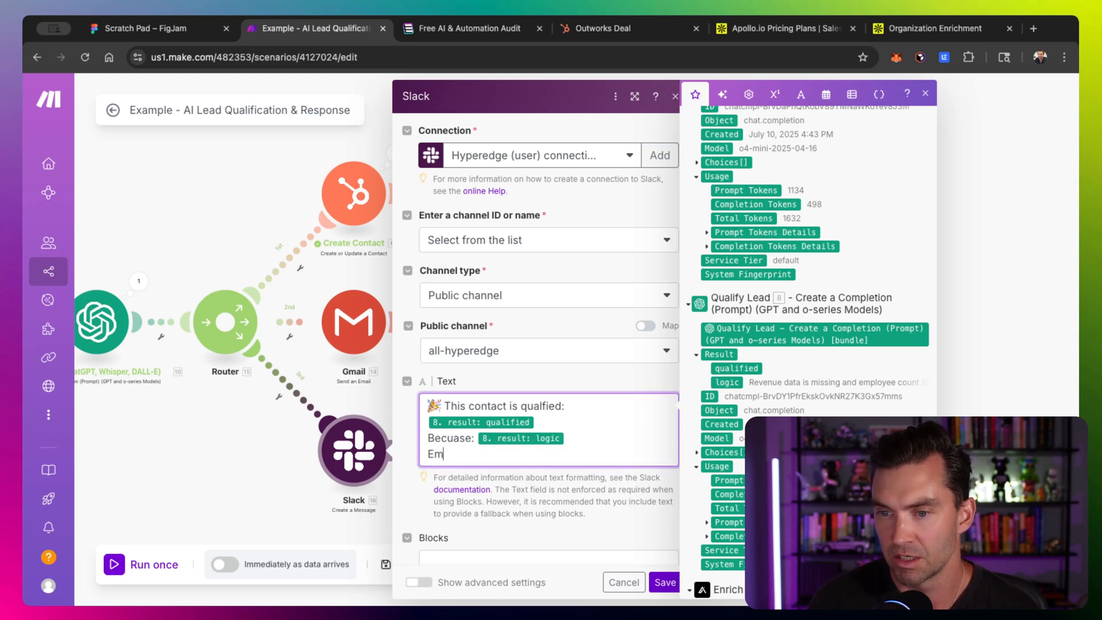
type("ail sent t")
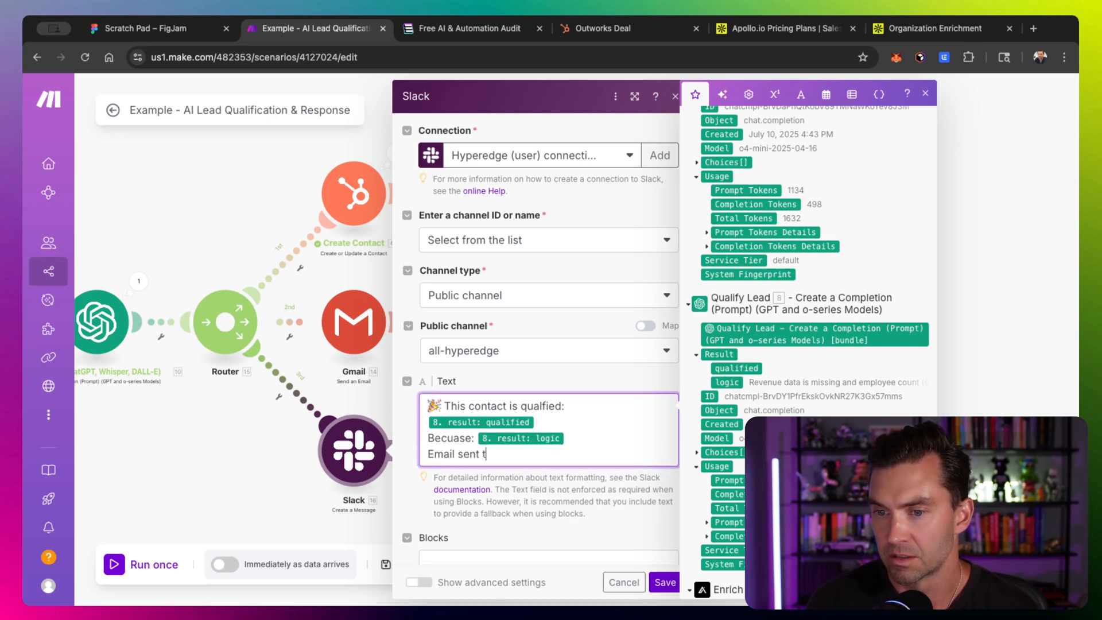
type("o prospect:")
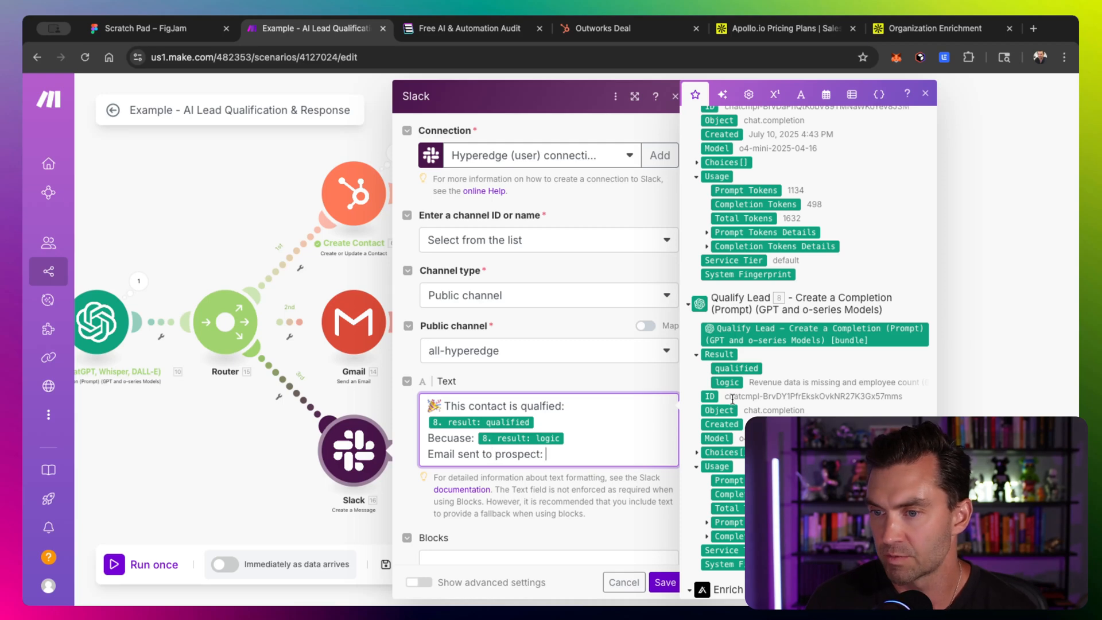
scroll(737, 326, "down", 10)
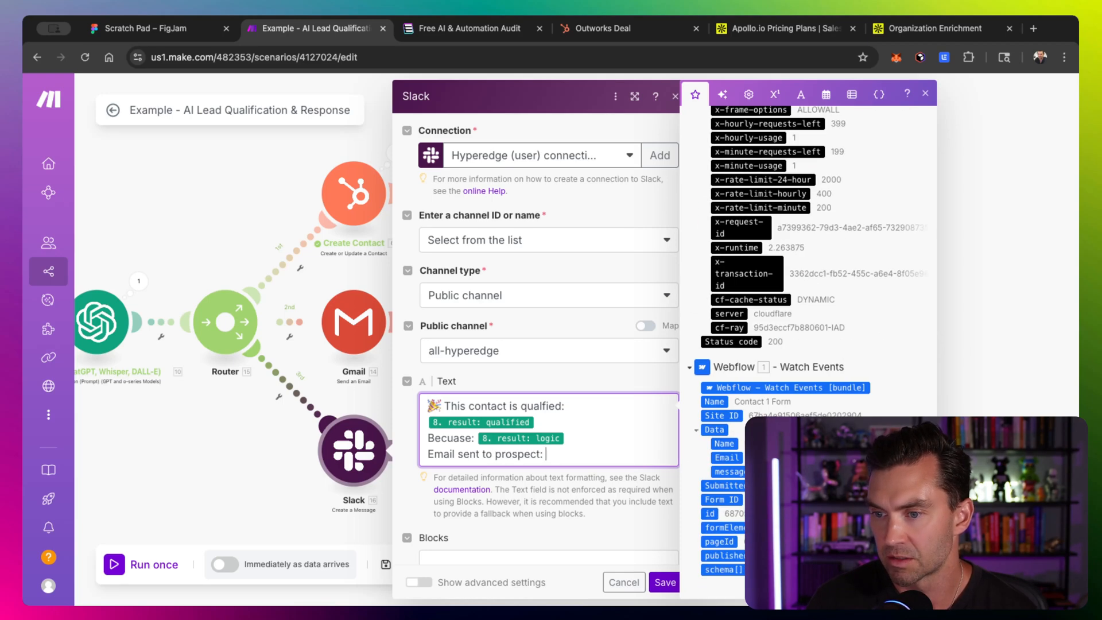
left_click(726, 458)
left_click(543, 457)
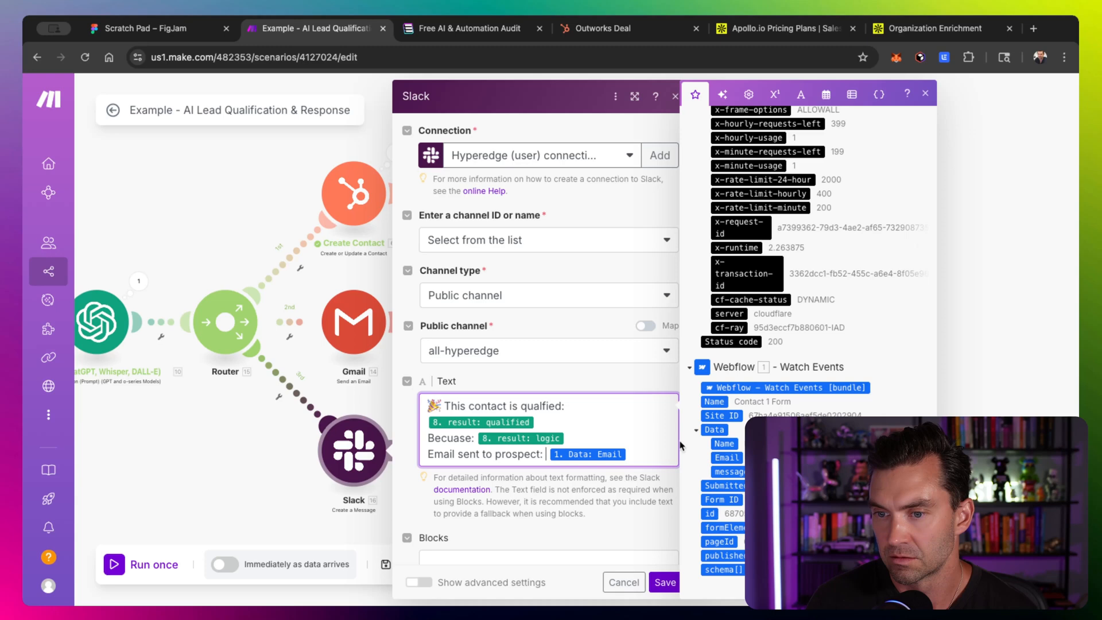
left_click(724, 443)
type("-")
key("Right")
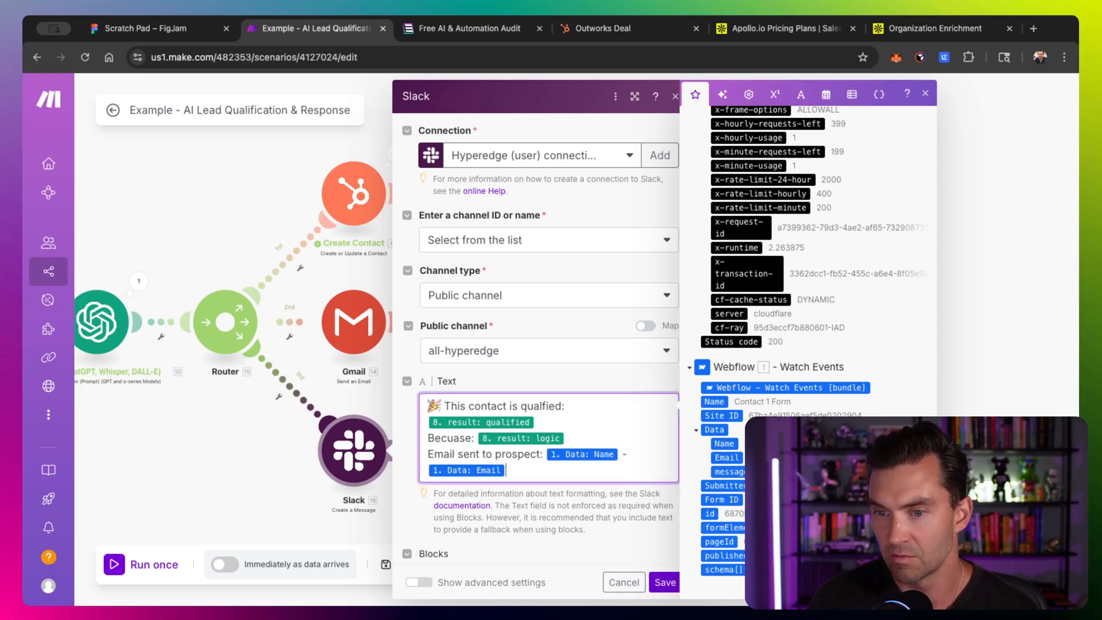
- Add a "Message:" line followed by the reply-drafting OpenAI Result, then save the Slack module
key("Return")
type("Message:")
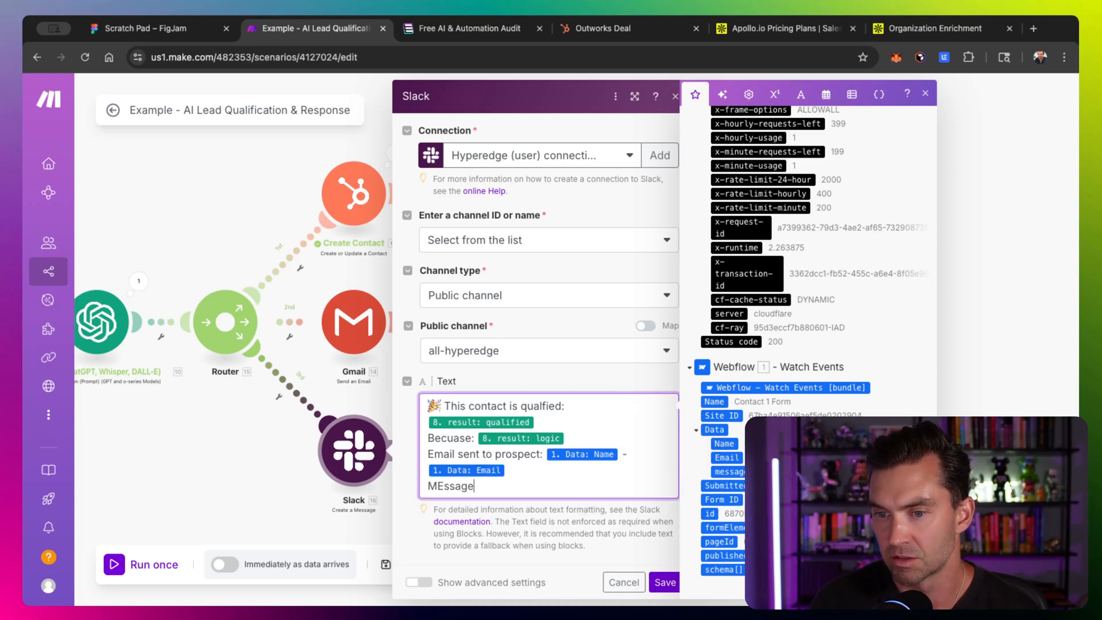
key("Return")
left_click(719, 256)
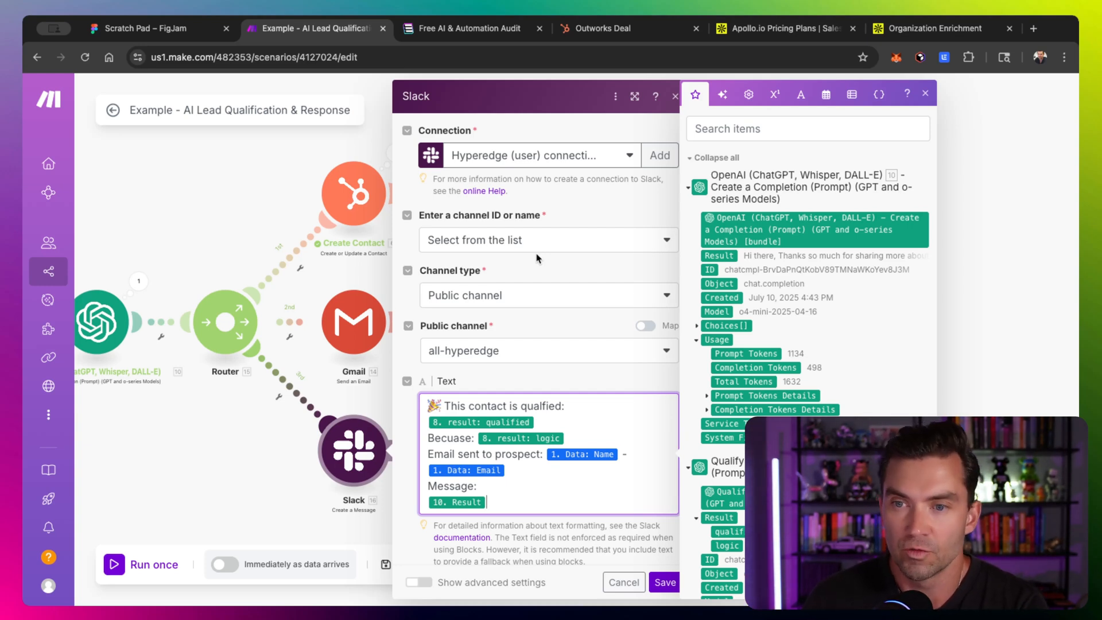
left_click(666, 581)
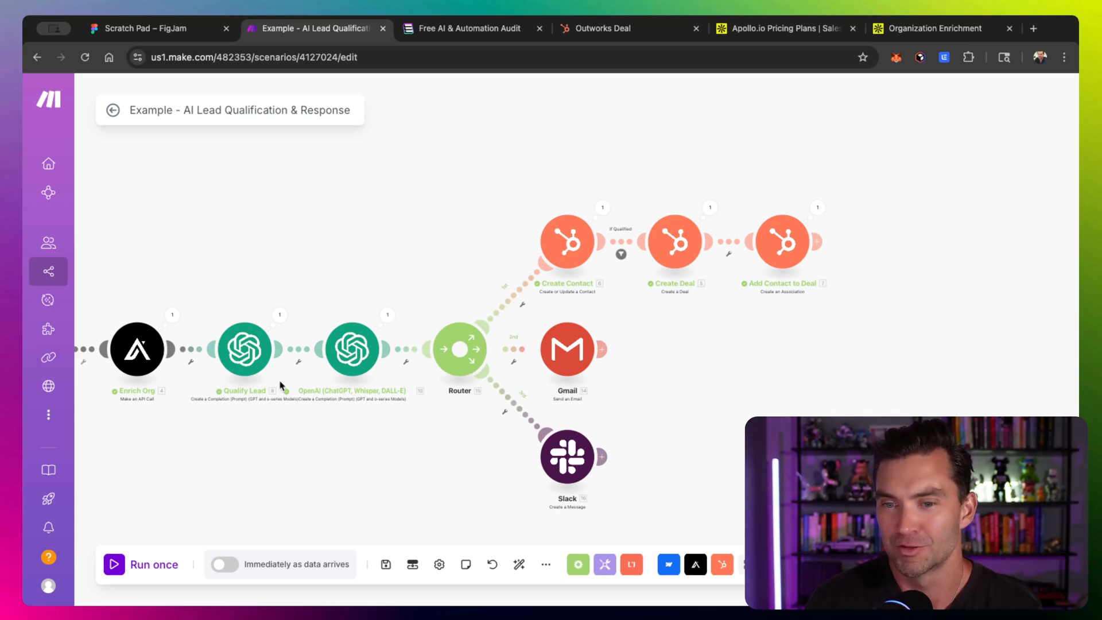
- Run the scenario once and inspect the Gmail module's execution input and output
left_click(139, 570)
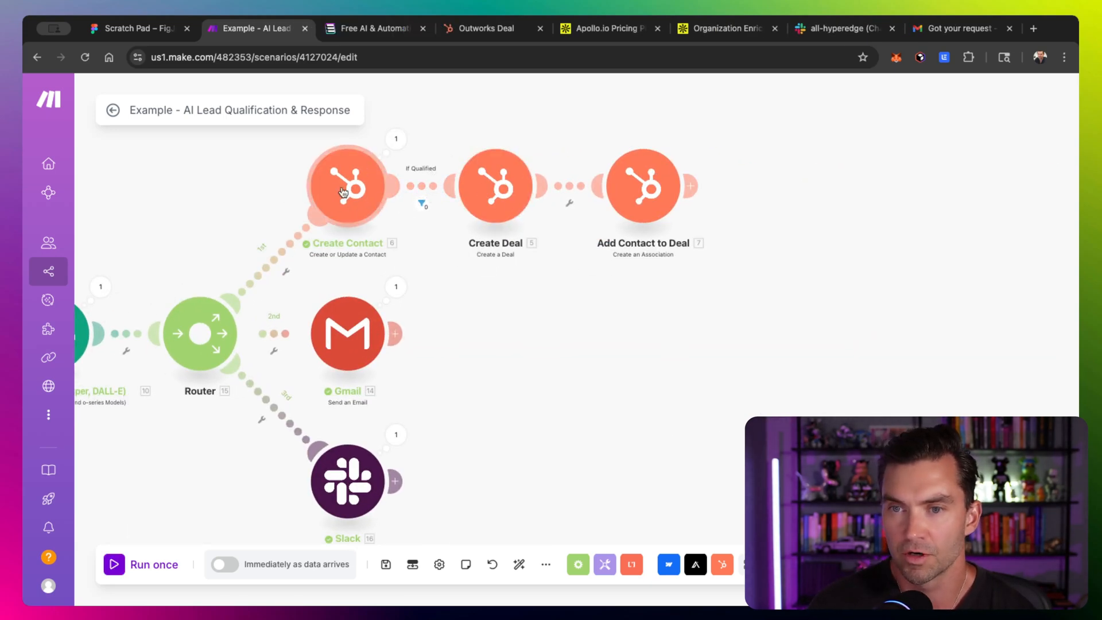
scroll(349, 218, "down", 2)
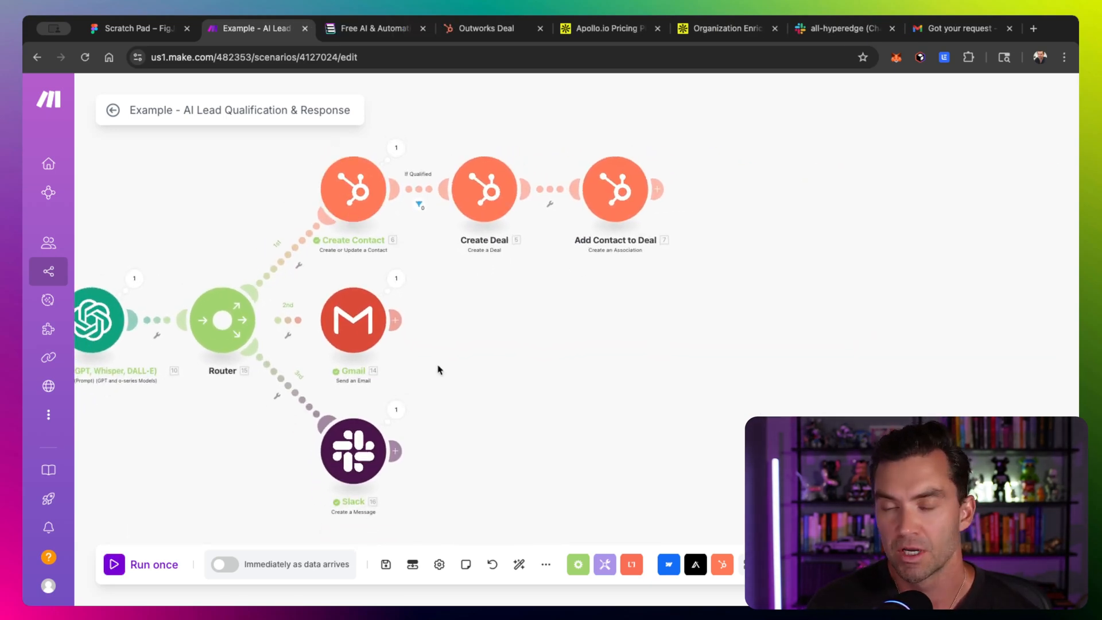
left_click_drag(438, 369, 411, 285)
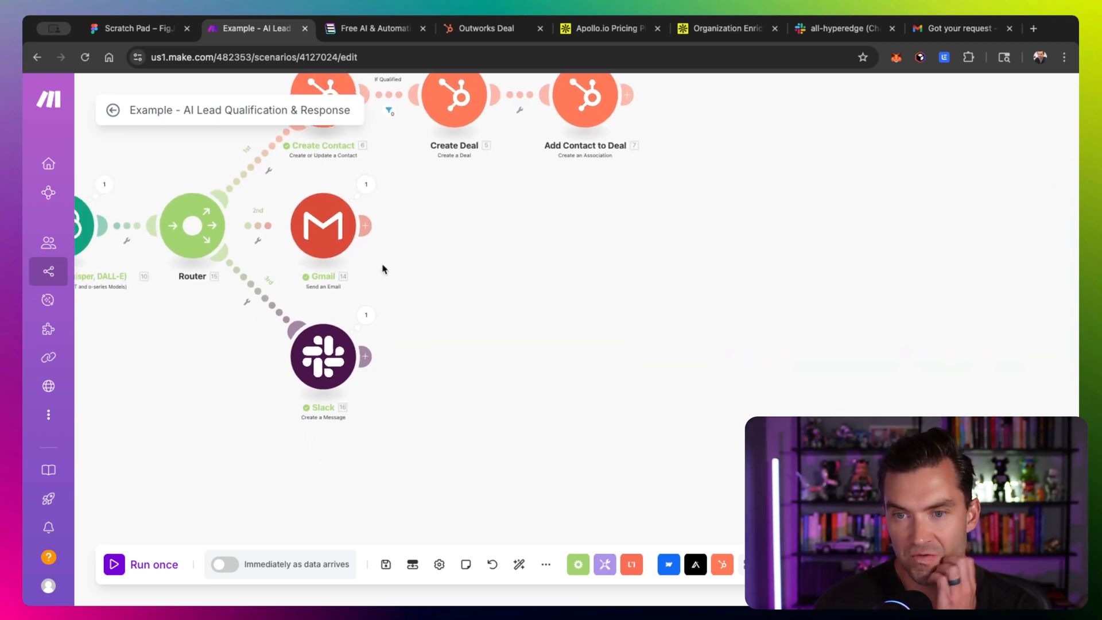
left_click(366, 184)
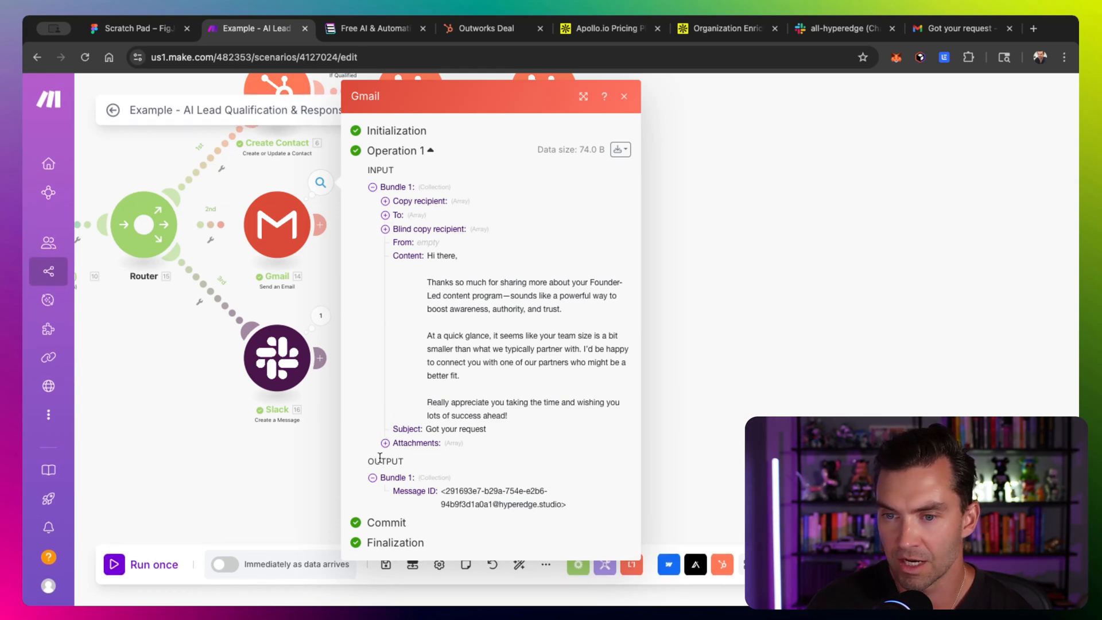
left_click(373, 478)
left_click(373, 478)
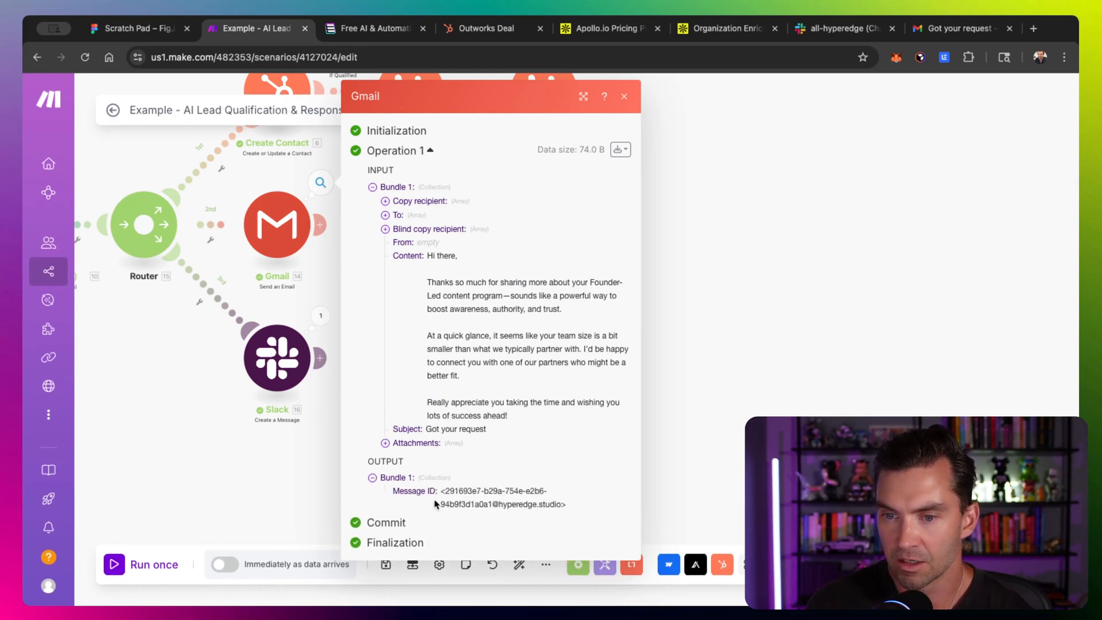
- Check the received reply email in Gmail and the posted message in the Slack all-hyperedge channel, then return to the scenario
left_click(962, 34)
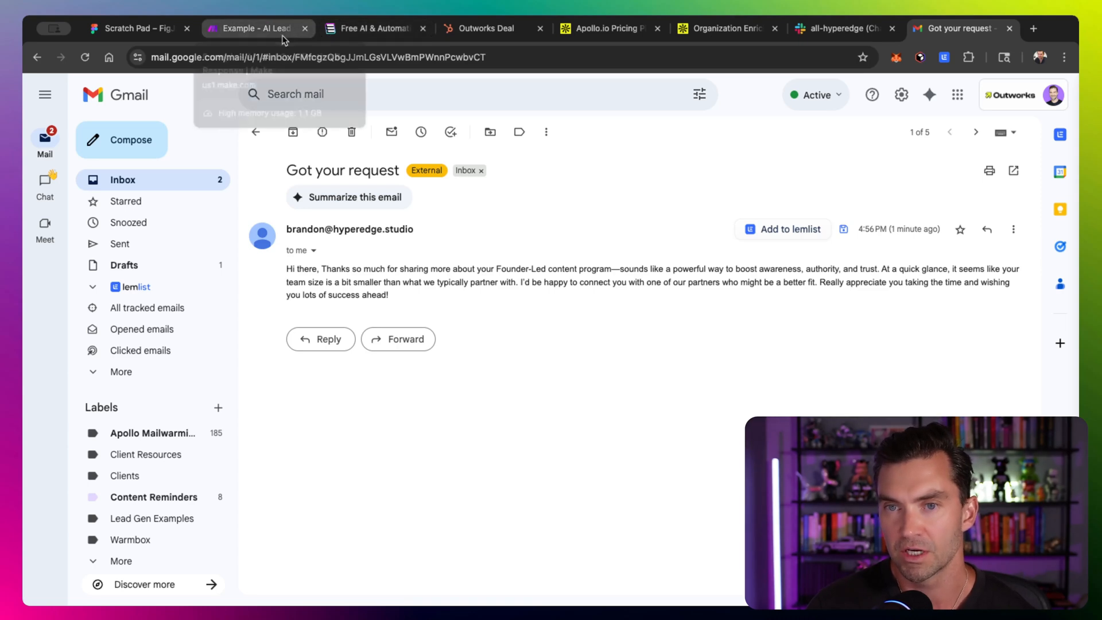
left_click(851, 31)
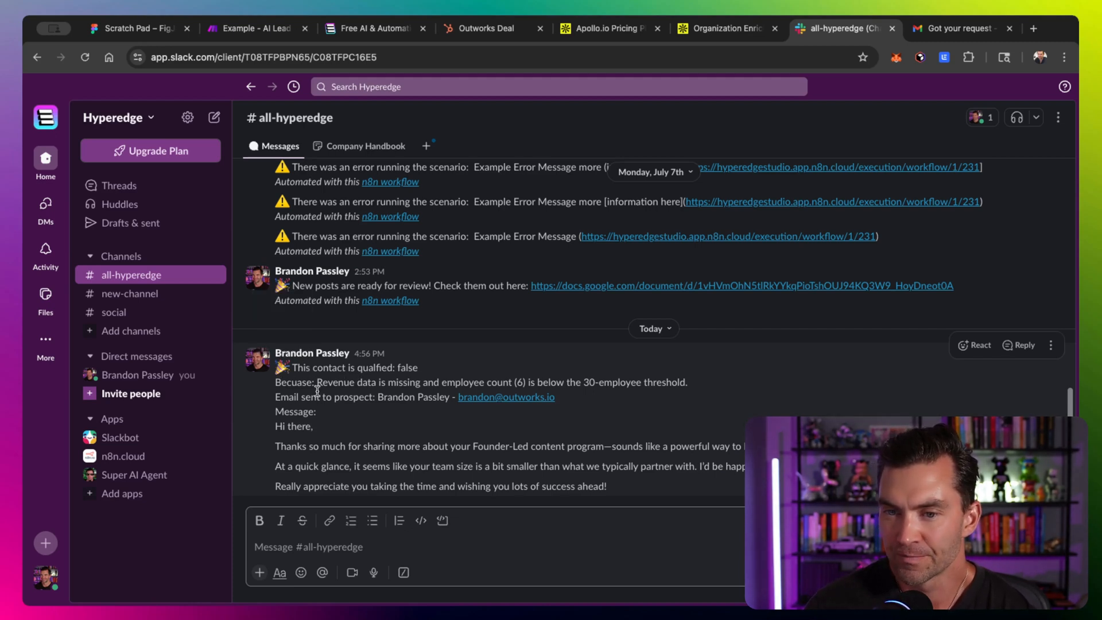
triple_click(287, 383)
left_click(405, 379)
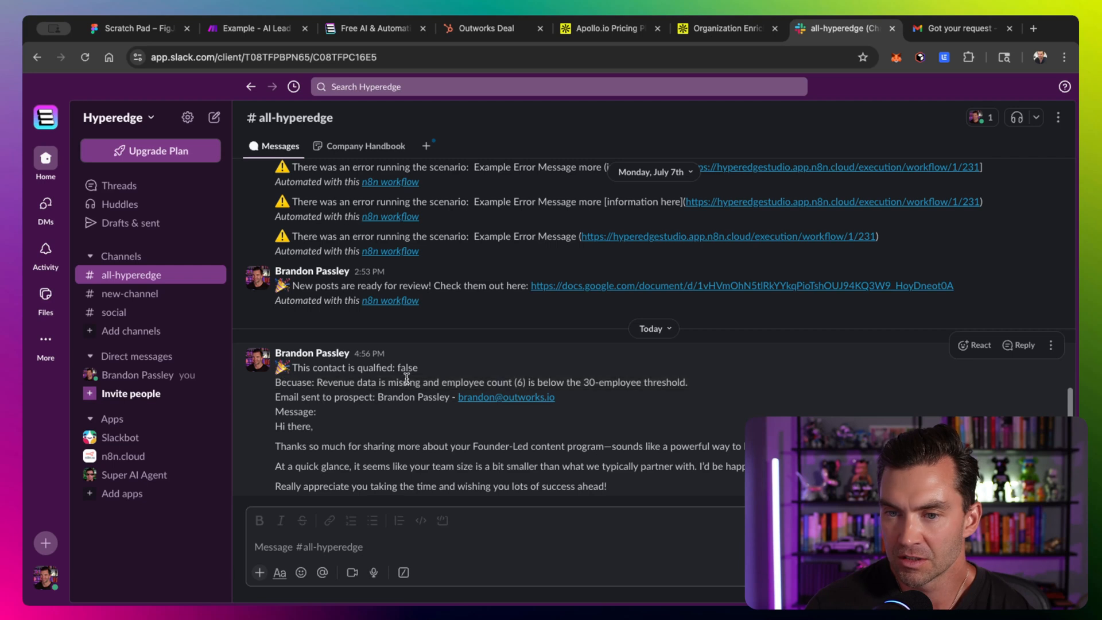
triple_click(333, 396)
triple_click(334, 381)
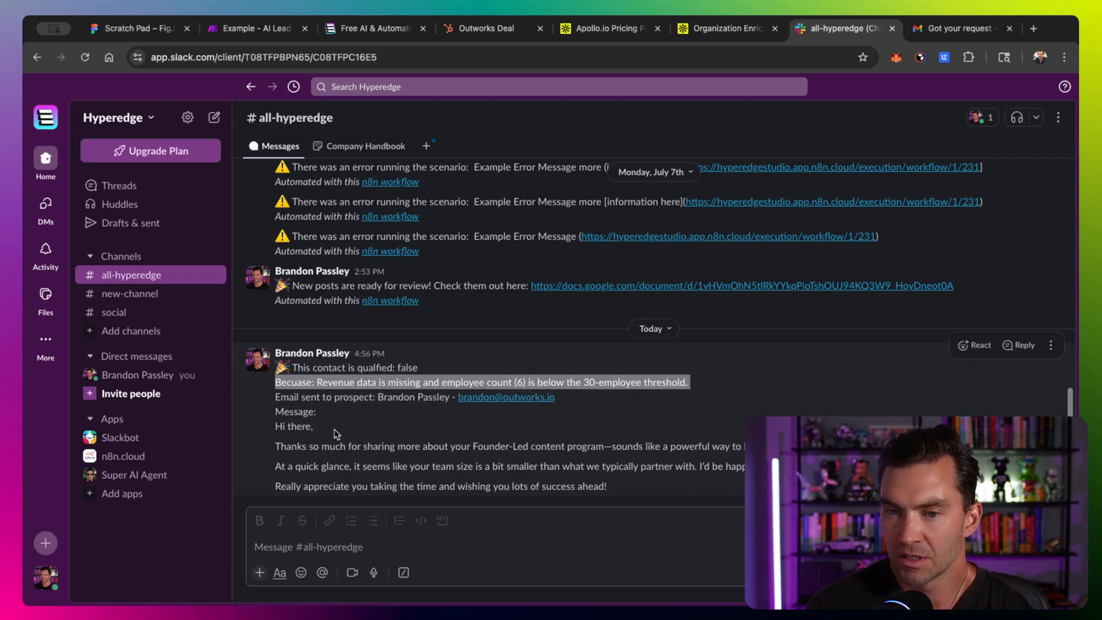
triple_click(326, 397)
left_click(295, 441)
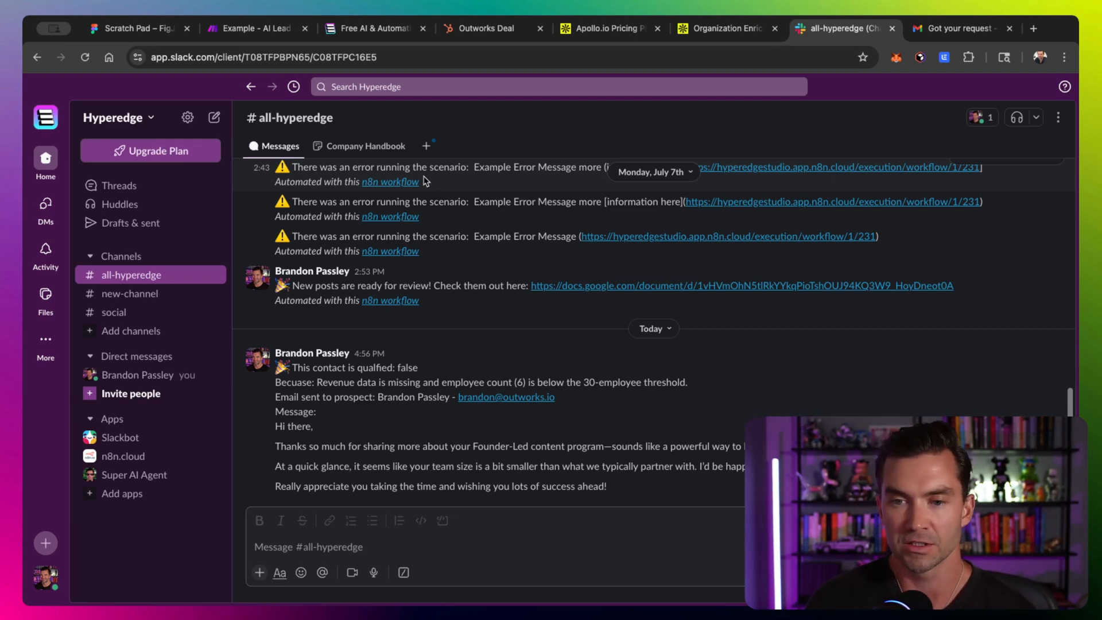
left_click(248, 33)
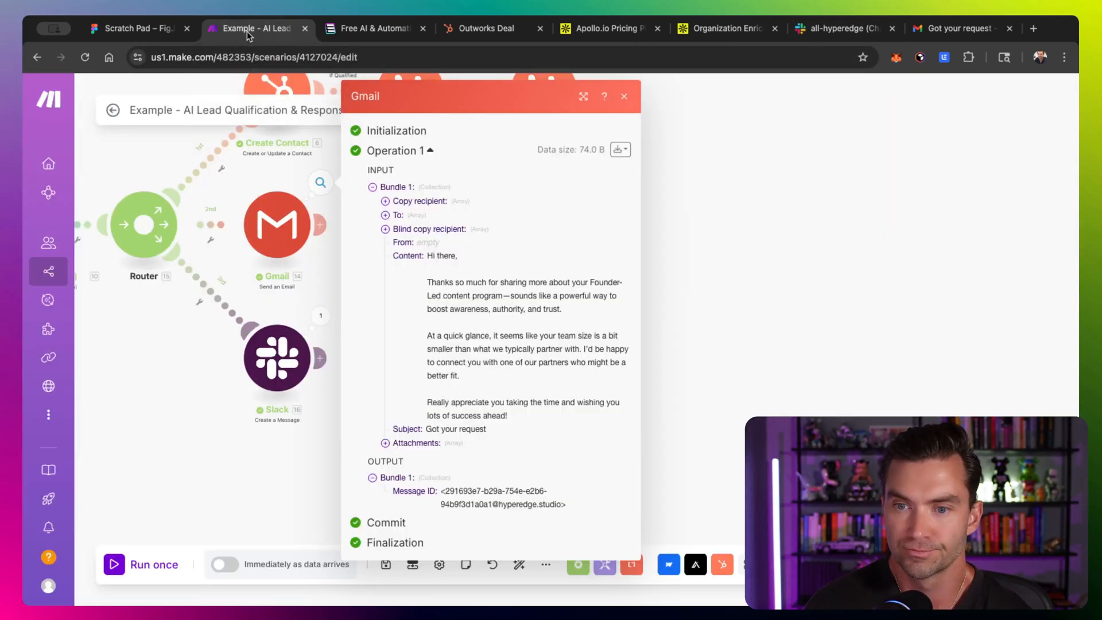